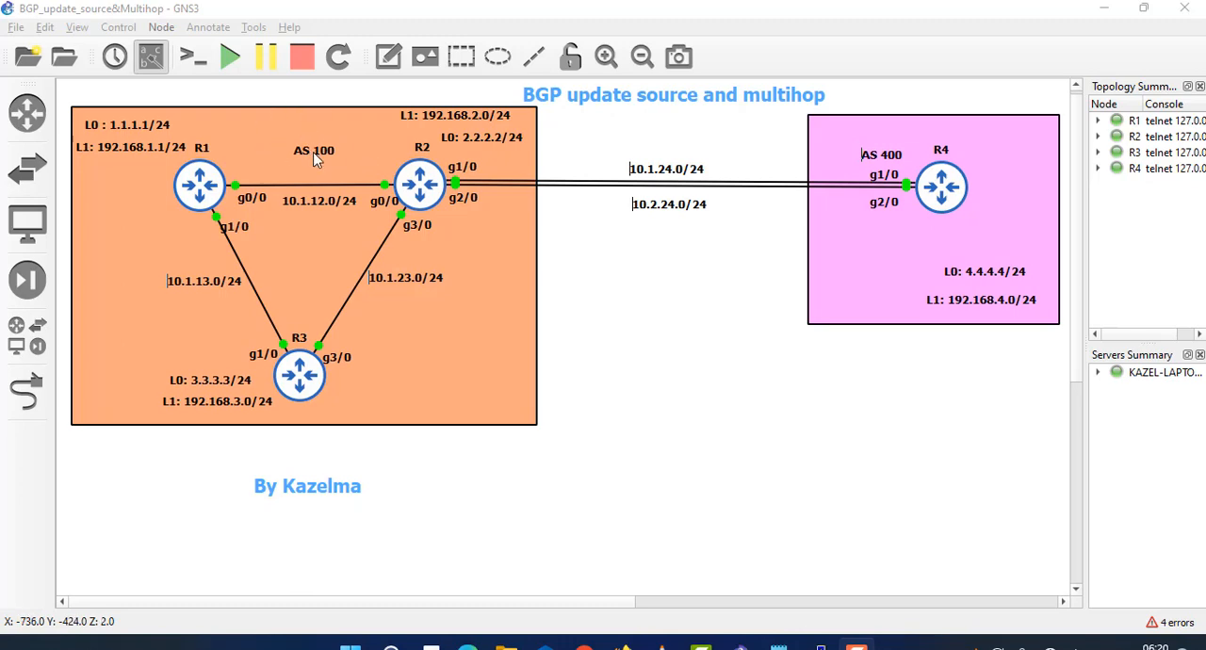
- Move the AS 100 label slightly up between R1 and R2, and the AS 400 label up clear of R4's g1/0 label
{"action": "left_click_drag", "start_coordinate": [314, 154], "coordinate": [311, 150]}
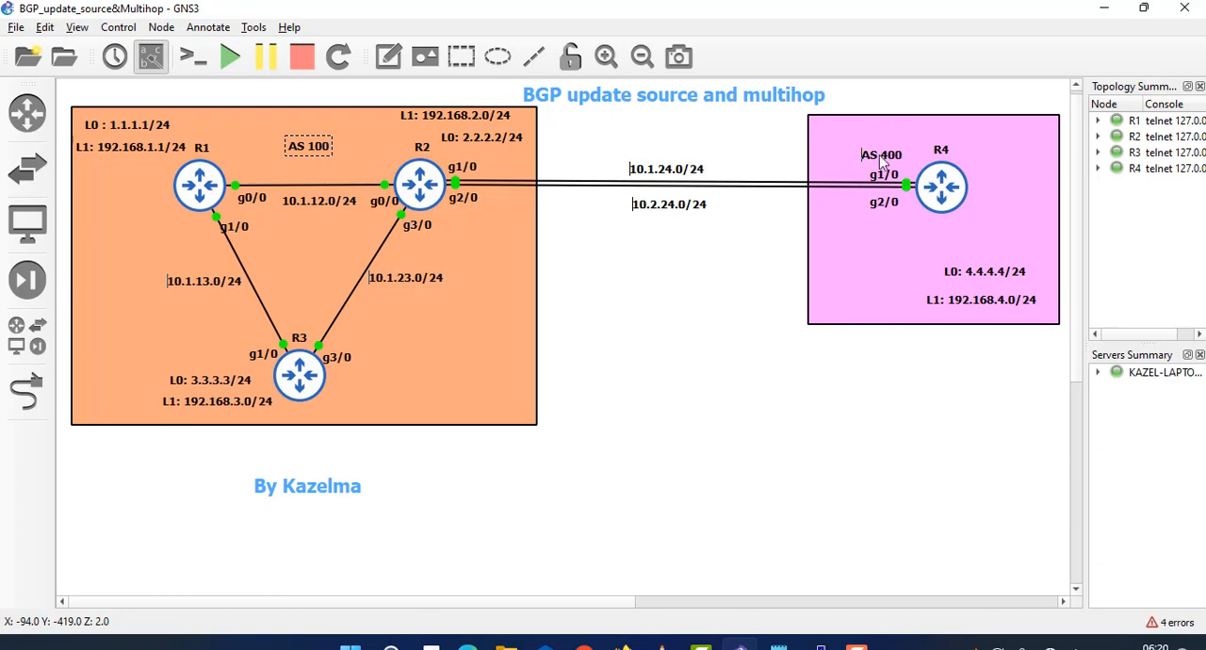
{"action": "left_click_drag", "start_coordinate": [882, 162], "coordinate": [883, 146]}
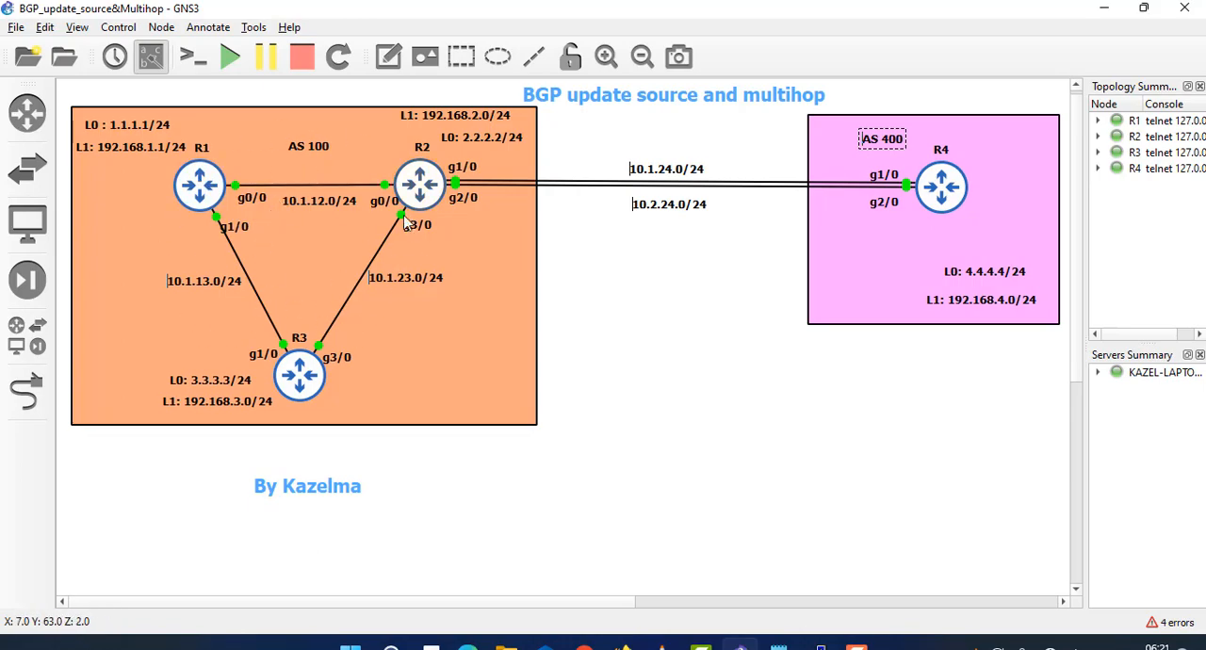
{"action": "mouse_move", "coordinate": [415, 191]}
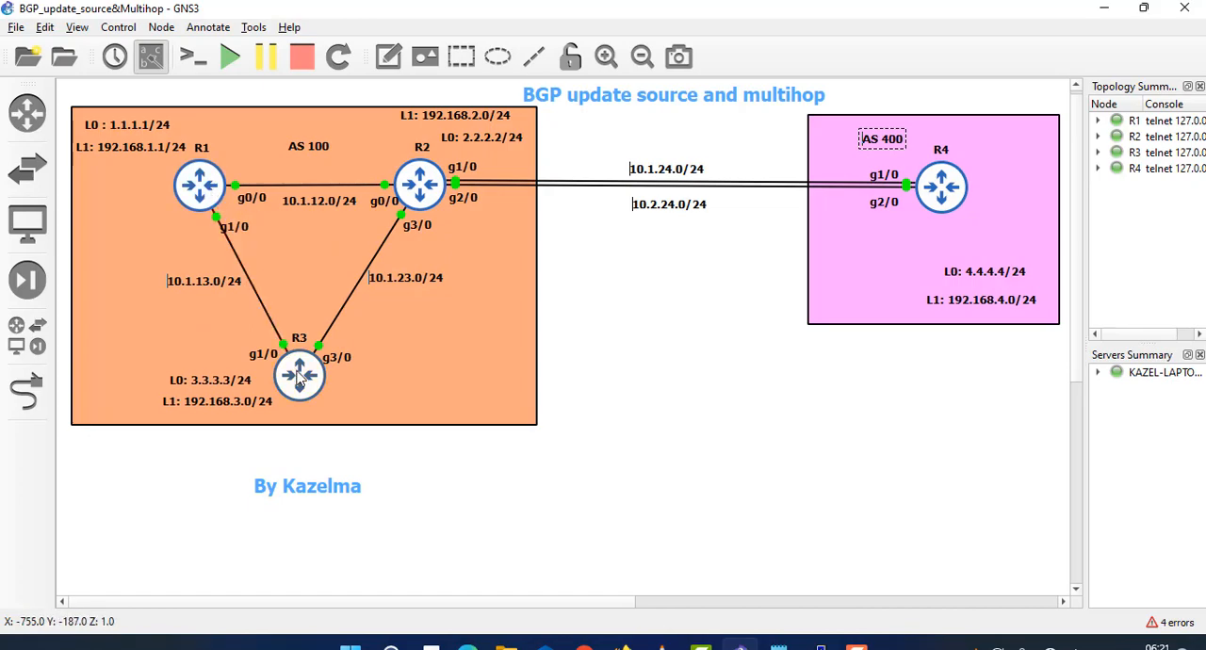
{"action": "mouse_move", "coordinate": [424, 169]}
{"action": "mouse_move", "coordinate": [200, 177]}
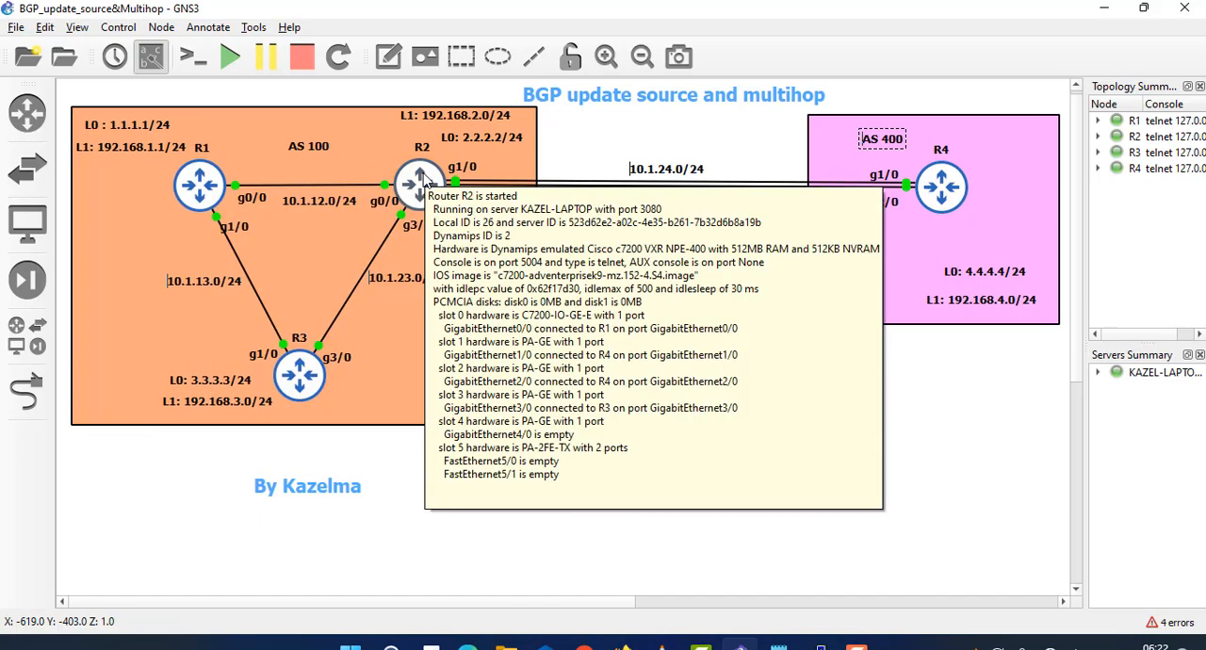
{"action": "mouse_move", "coordinate": [306, 394]}
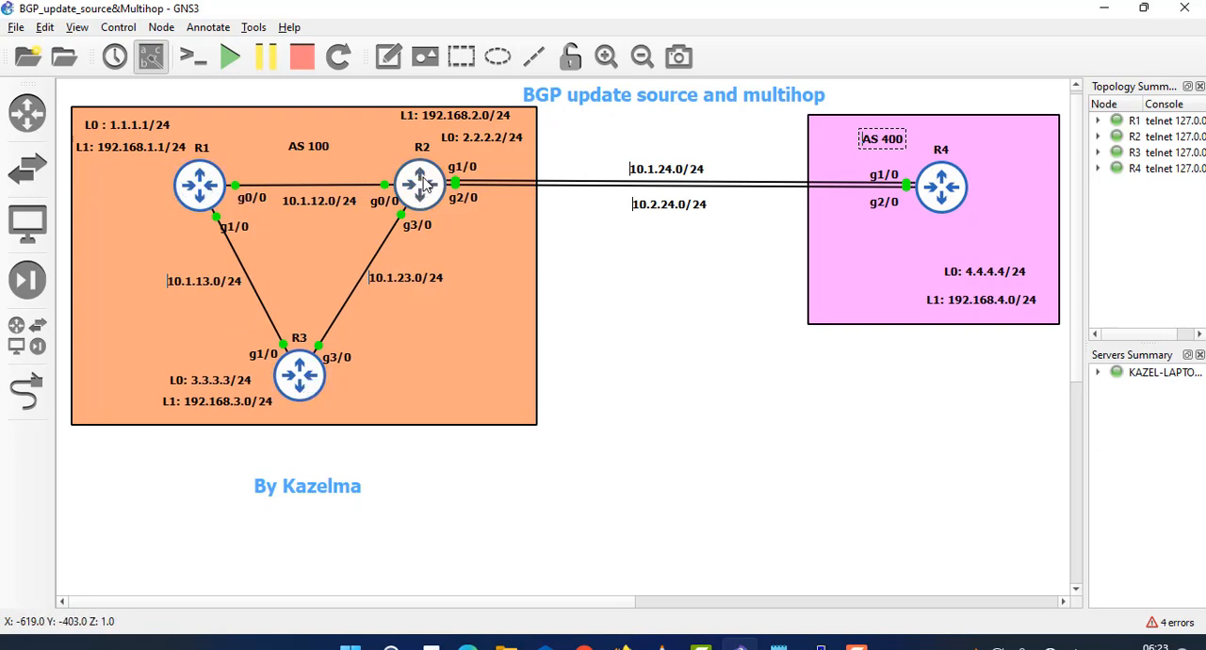
{"action": "mouse_move", "coordinate": [436, 195]}
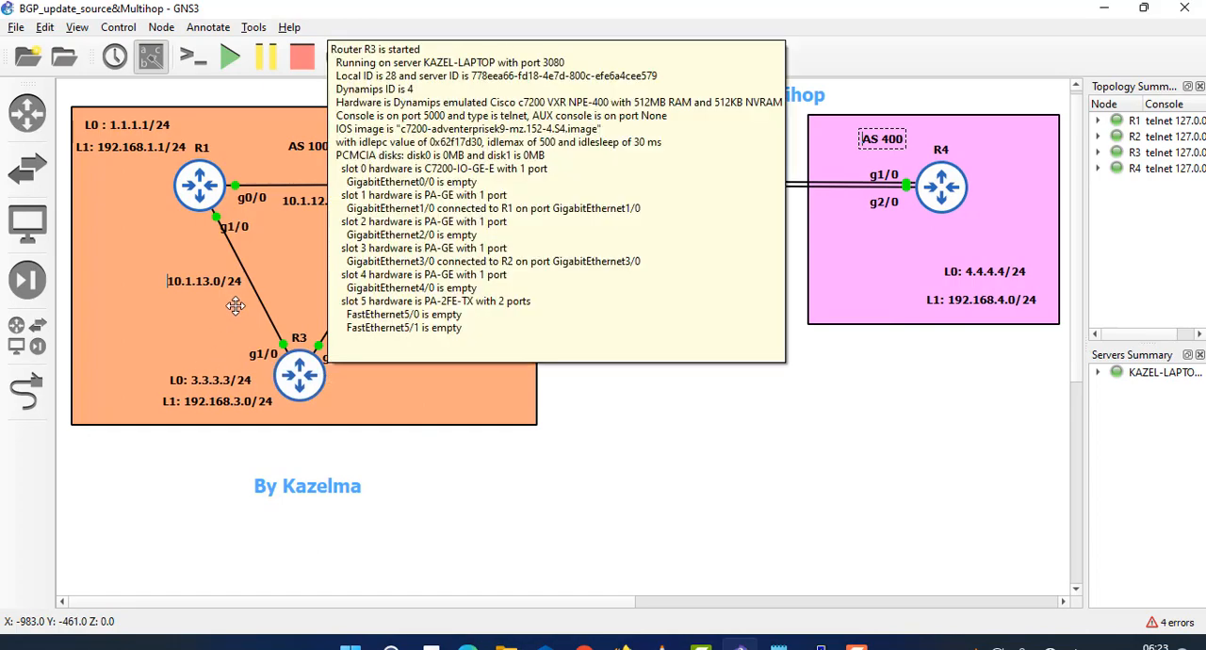
- Move the L0: 2.2.2.2/24 label directly above R2, beneath its L1: 192.168.2.0/24 label
{"action": "left_click", "coordinate": [128, 123]}
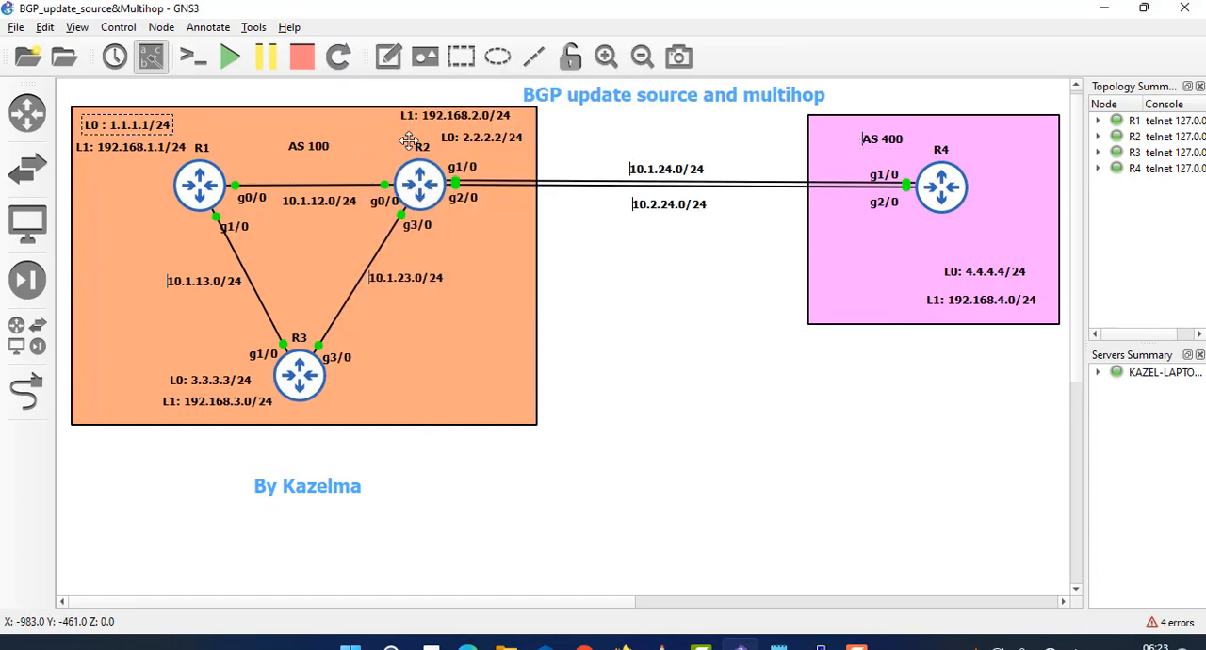
{"action": "left_click_drag", "start_coordinate": [466, 137], "coordinate": [437, 134]}
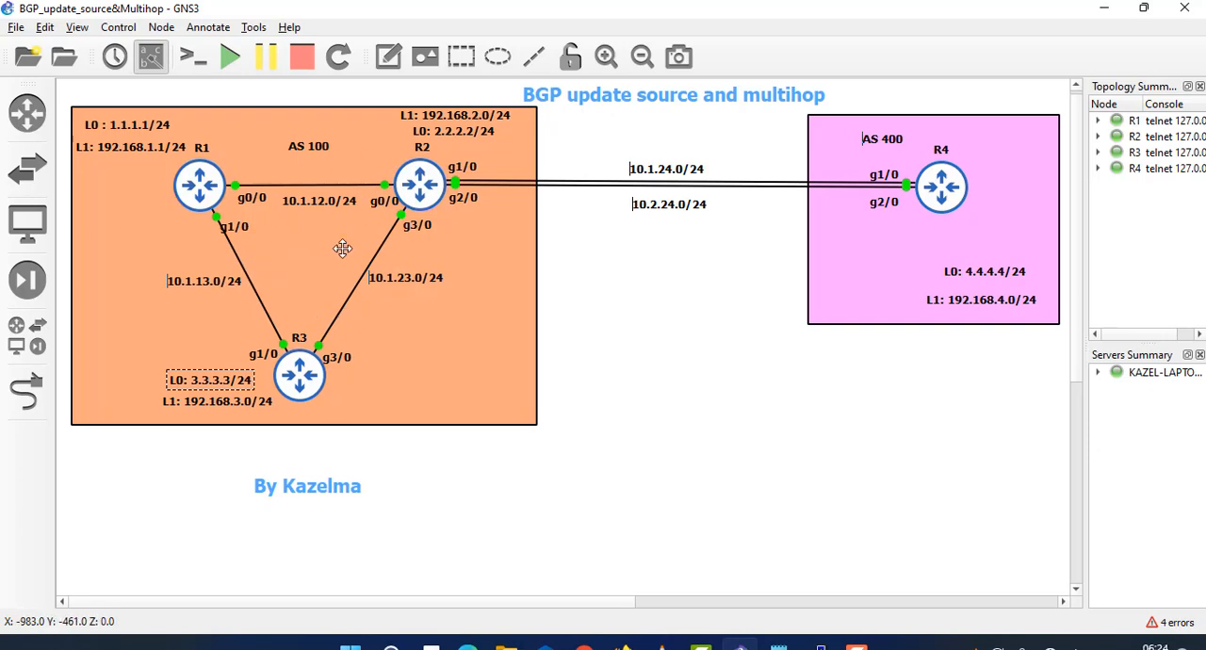
- Add a text note reading OSPF to the topology and position it in the middle of the R1-R2-R3 triangle
{"action": "left_click", "coordinate": [389, 56]}
{"action": "left_click", "coordinate": [295, 256]}
{"action": "type", "text": "OSPF"}
{"action": "left_click", "coordinate": [288, 234]}
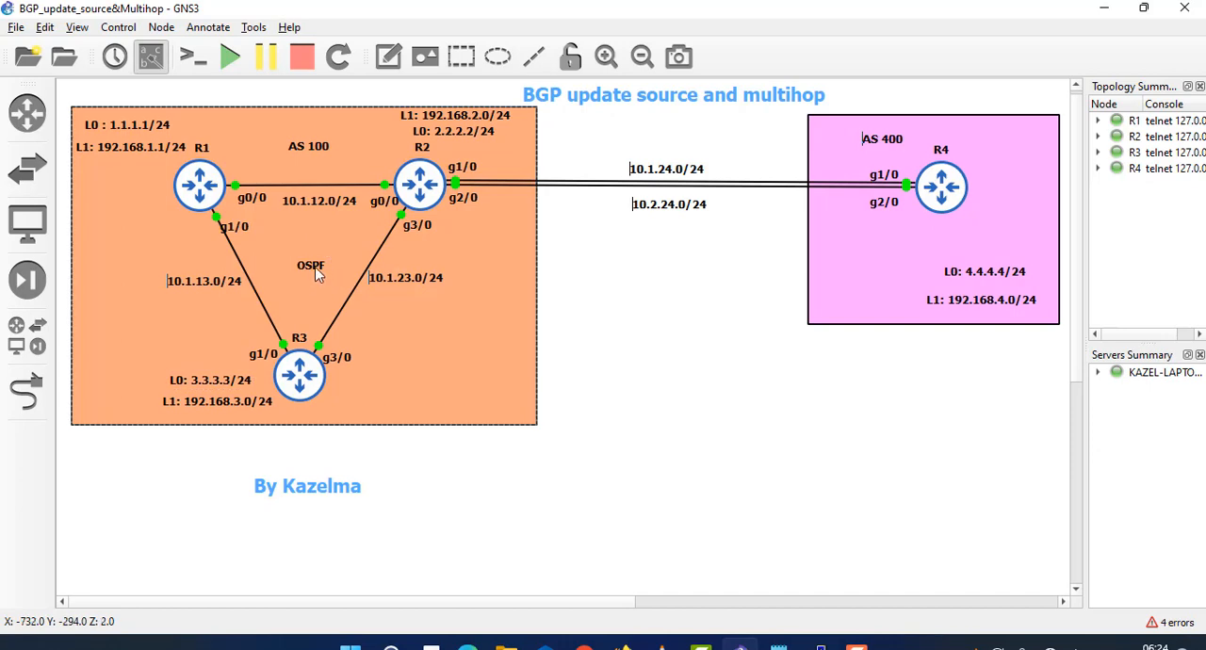
{"action": "left_click_drag", "start_coordinate": [317, 273], "coordinate": [309, 255]}
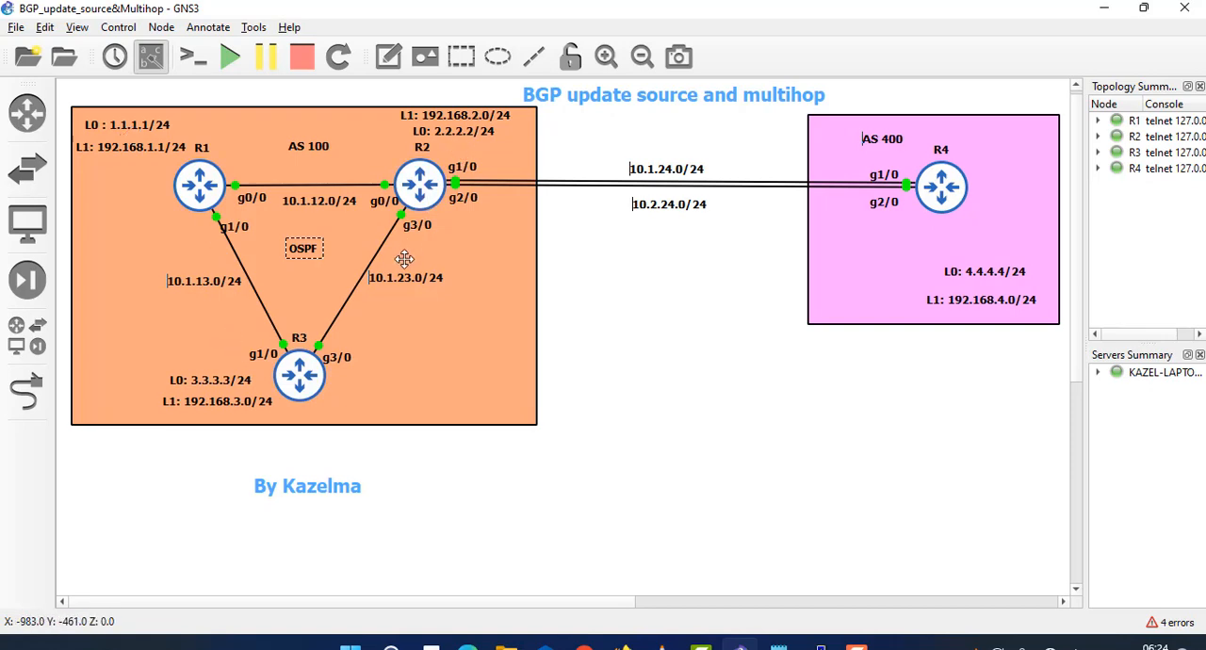
{"action": "left_click", "coordinate": [133, 122]}
{"action": "left_click", "coordinate": [450, 138]}
{"action": "left_click", "coordinate": [214, 380]}
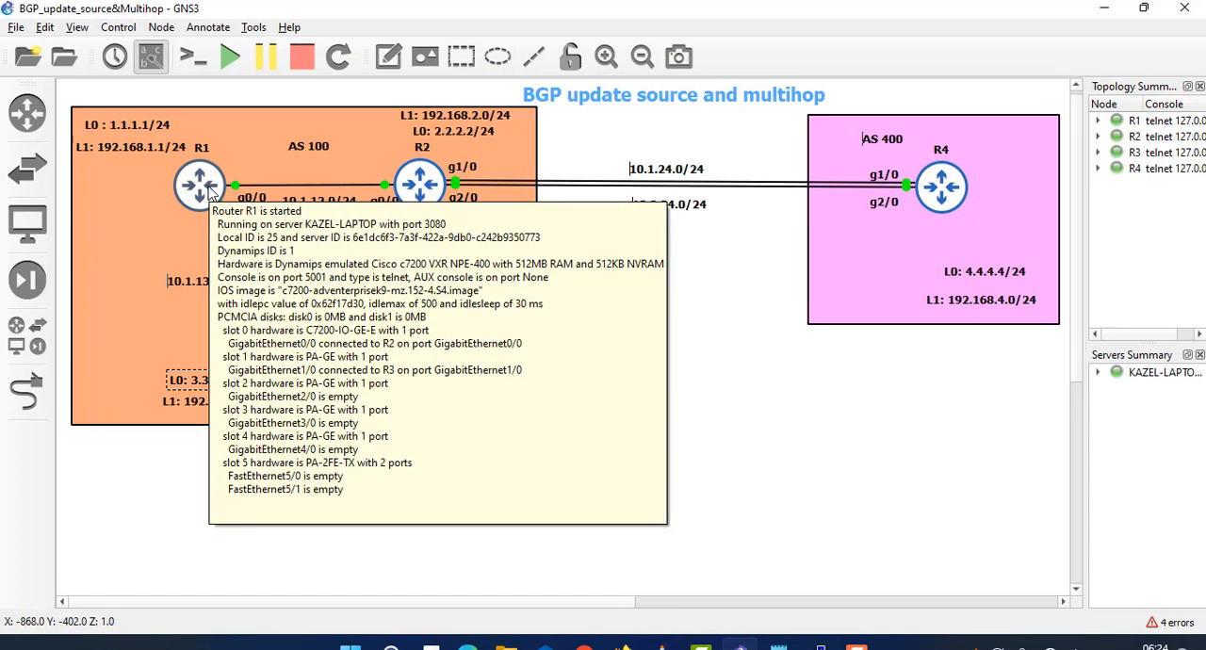
{"action": "mouse_move", "coordinate": [415, 171]}
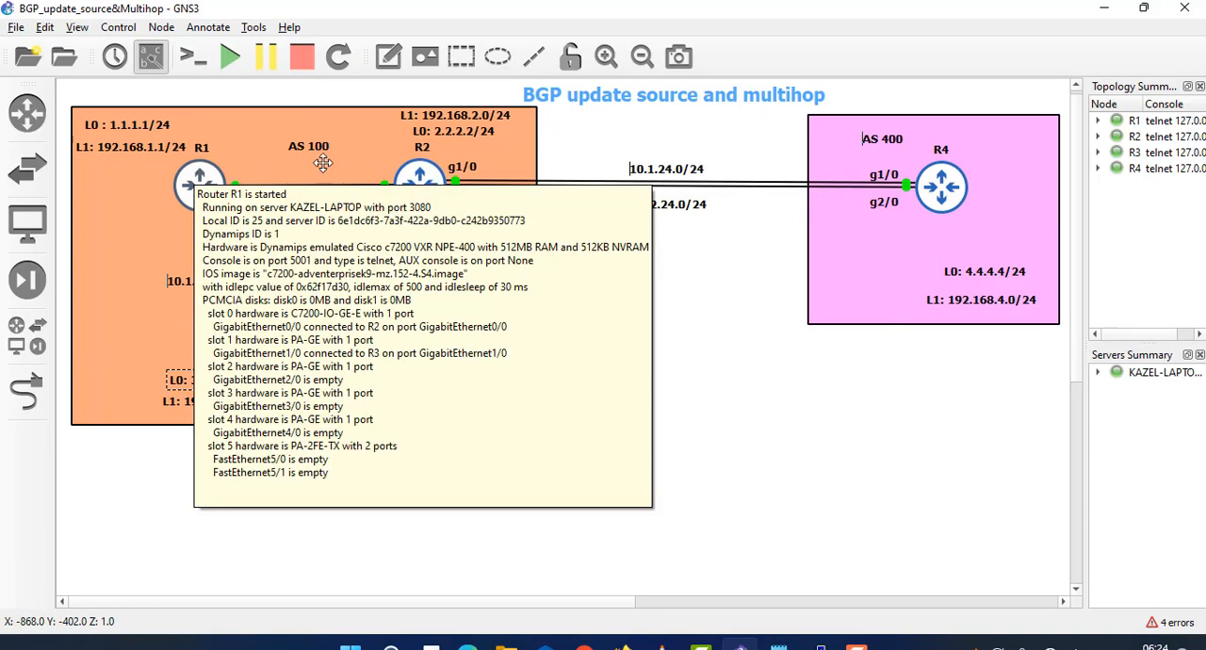
{"action": "left_click", "coordinate": [451, 140]}
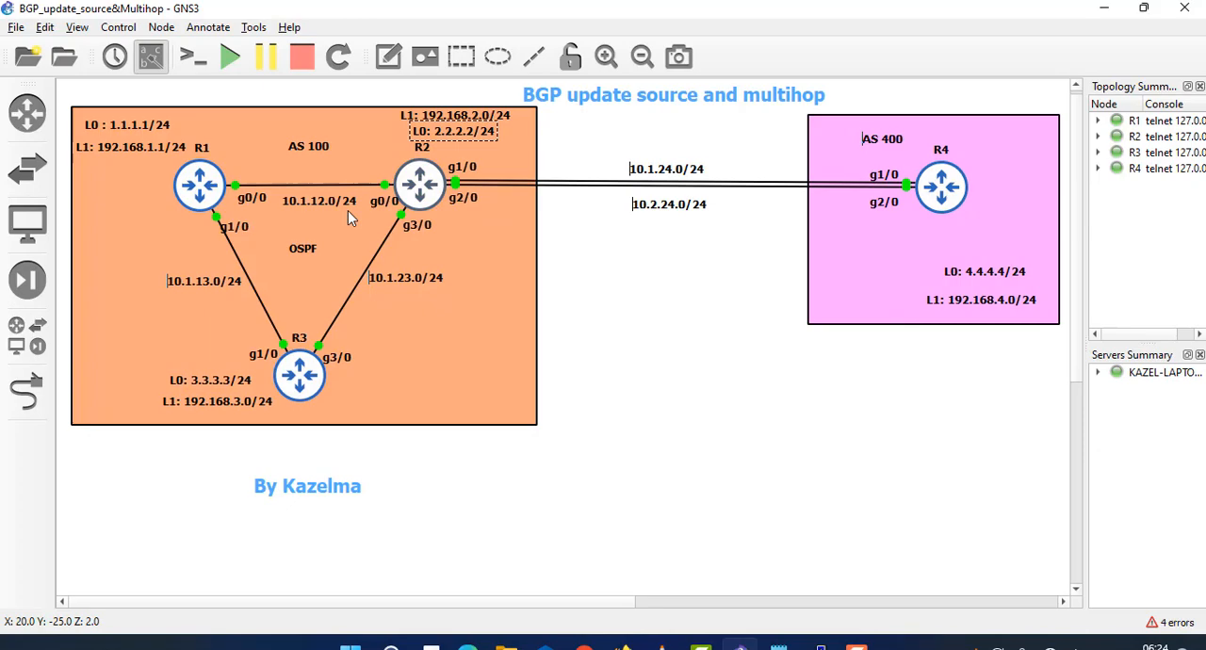
{"action": "left_click", "coordinate": [213, 380]}
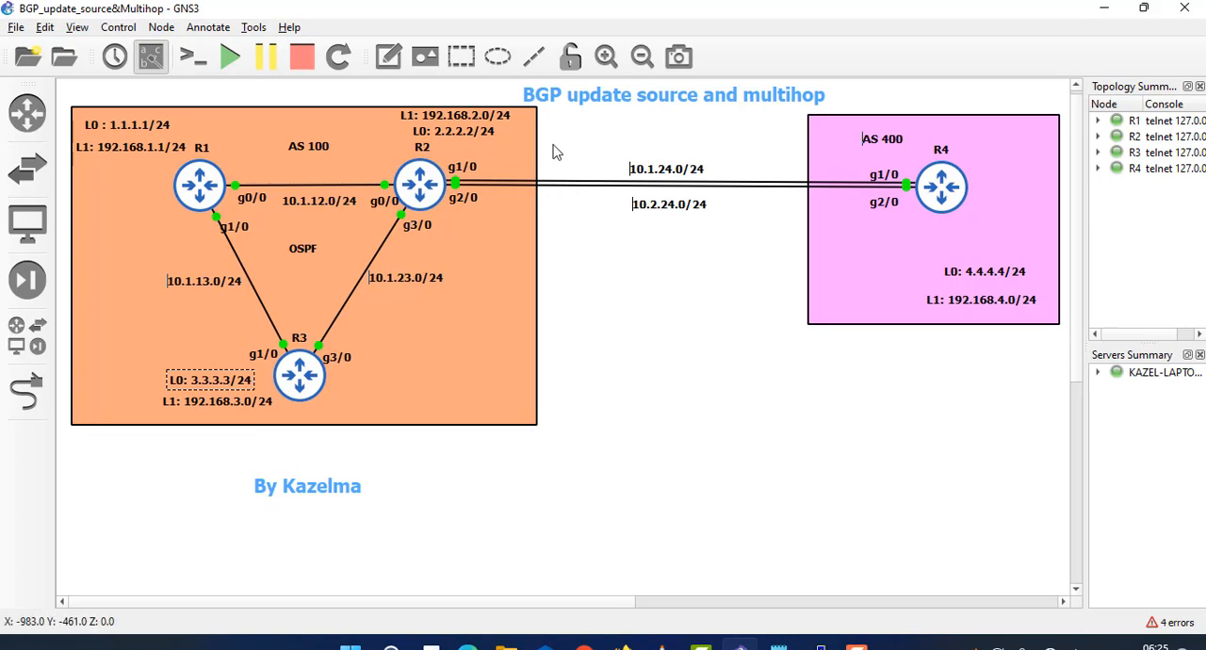
- Open R1's console and place its window beside the routers of AS 100 so that R1 and R3 remain uncovered
{"action": "mouse_move", "coordinate": [821, 645]}
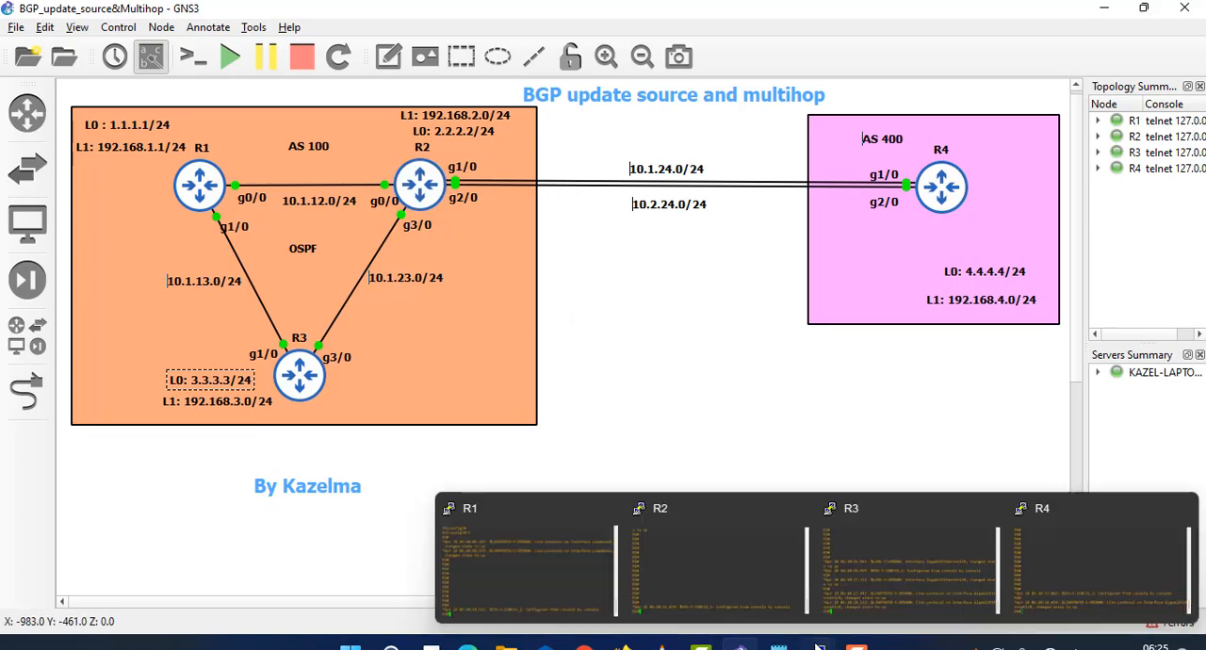
{"action": "left_click", "coordinate": [488, 563]}
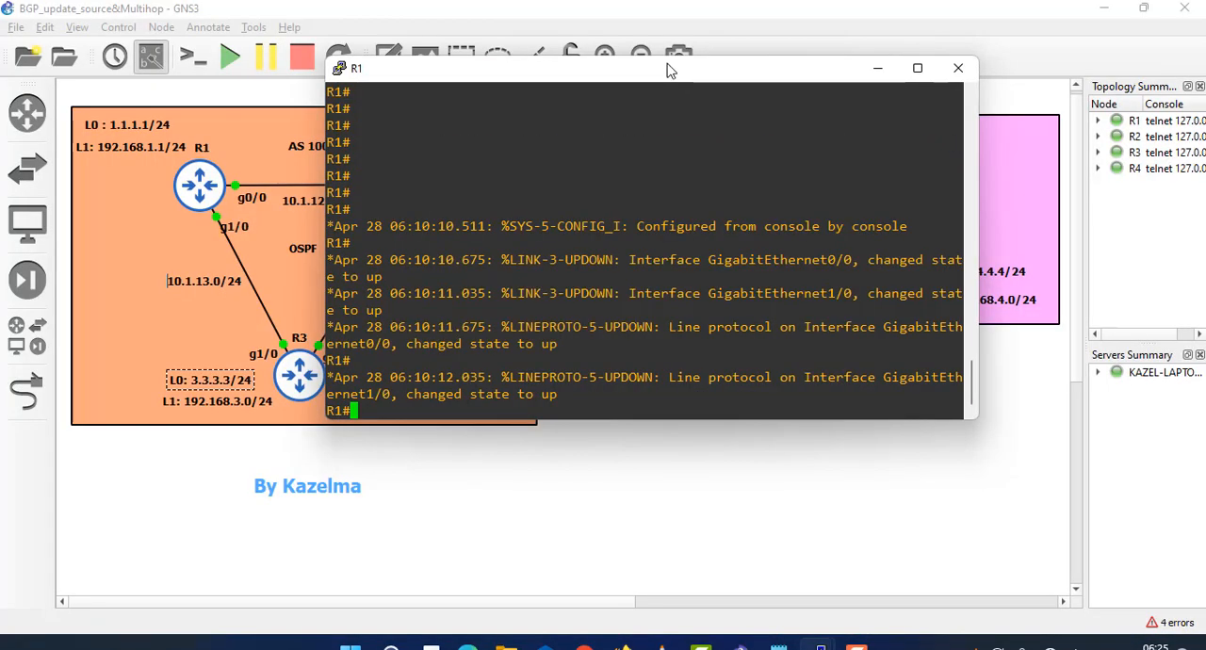
{"action": "left_click_drag", "start_coordinate": [653, 77], "coordinate": [837, 77]}
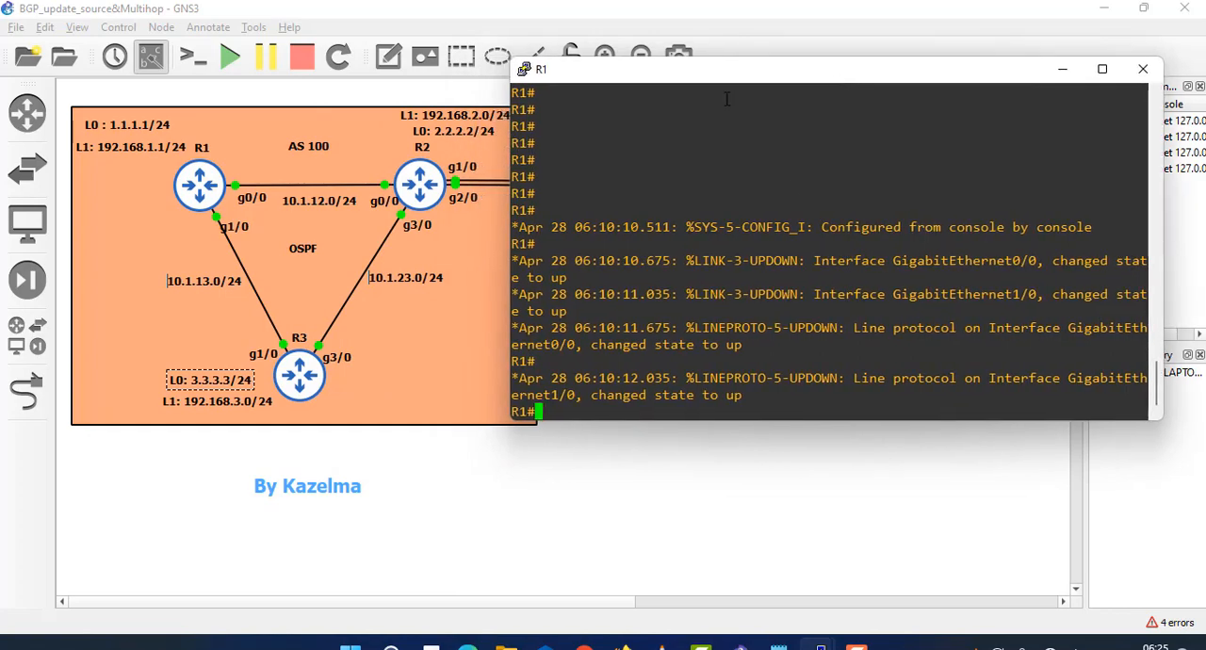
{"action": "left_click_drag", "start_coordinate": [714, 72], "coordinate": [528, 292]}
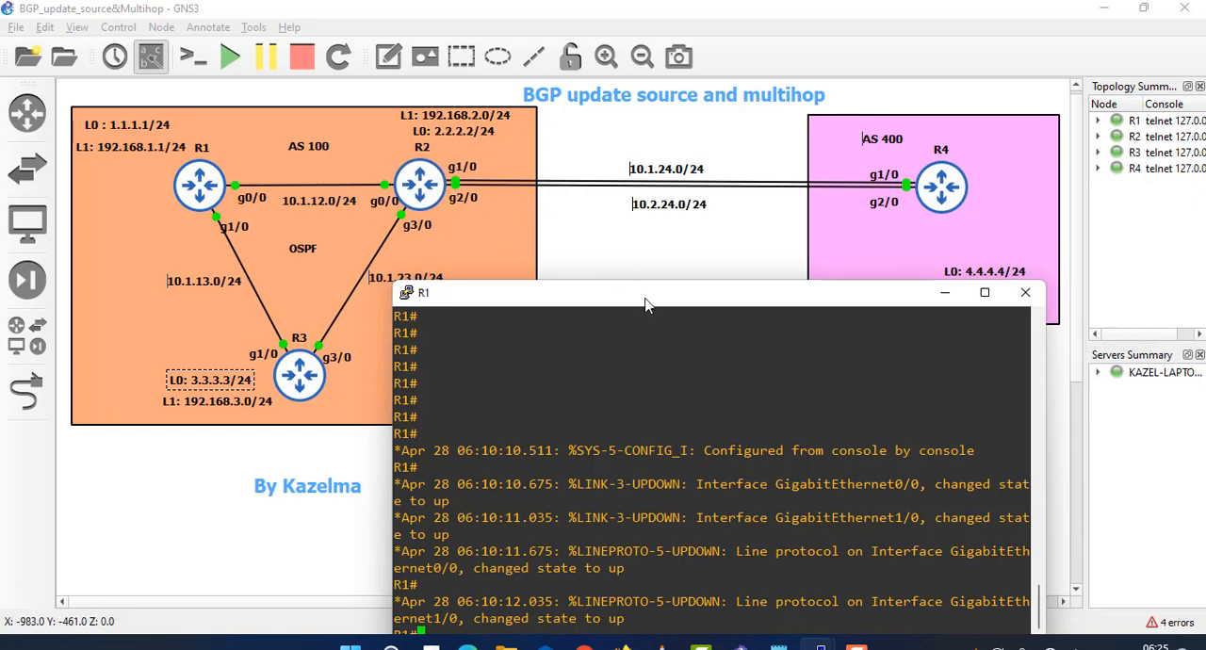
{"action": "left_click_drag", "start_coordinate": [528, 292], "coordinate": [583, 87]}
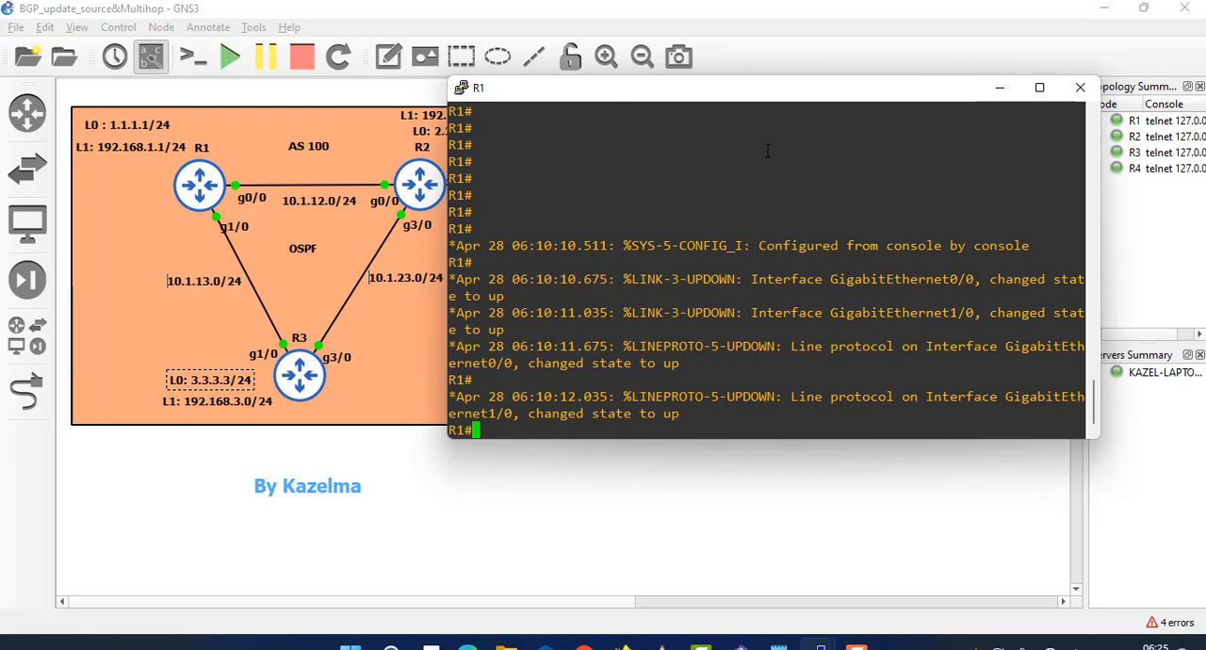
- Run show ip int bri on R1 and examine the addresses of its Gigabit and loopback interfaces
{"action": "type", "text": "how ip i"}
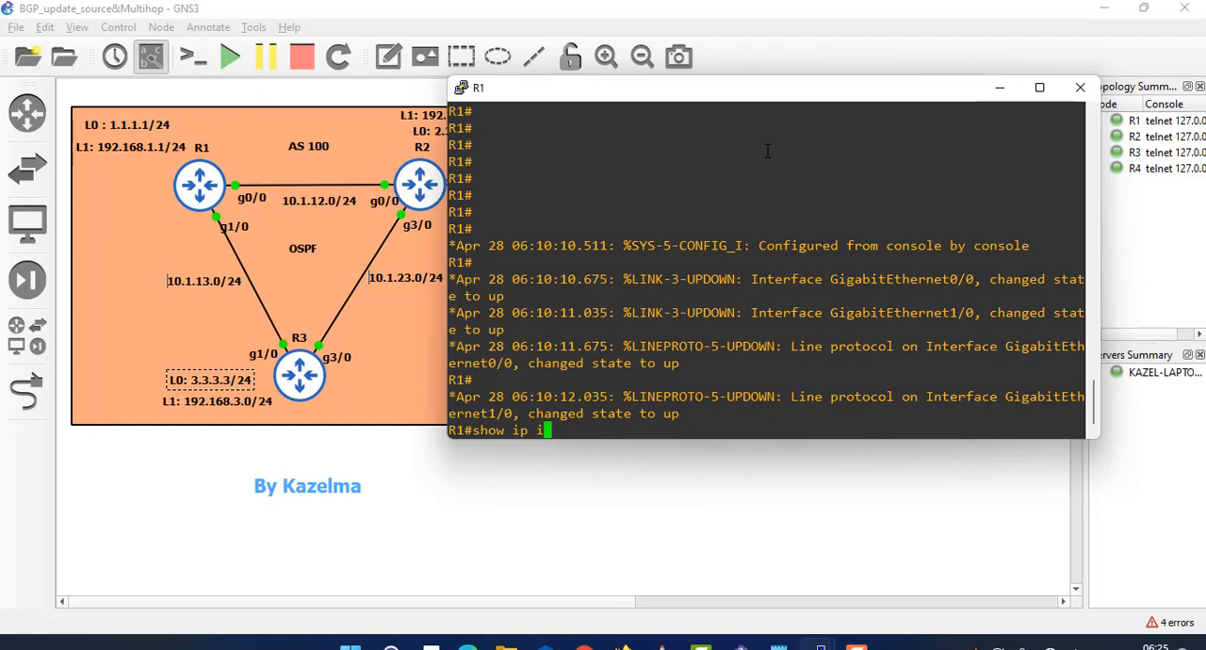
{"action": "type", "text": "nt bri"}
{"action": "key", "text": "Return"}
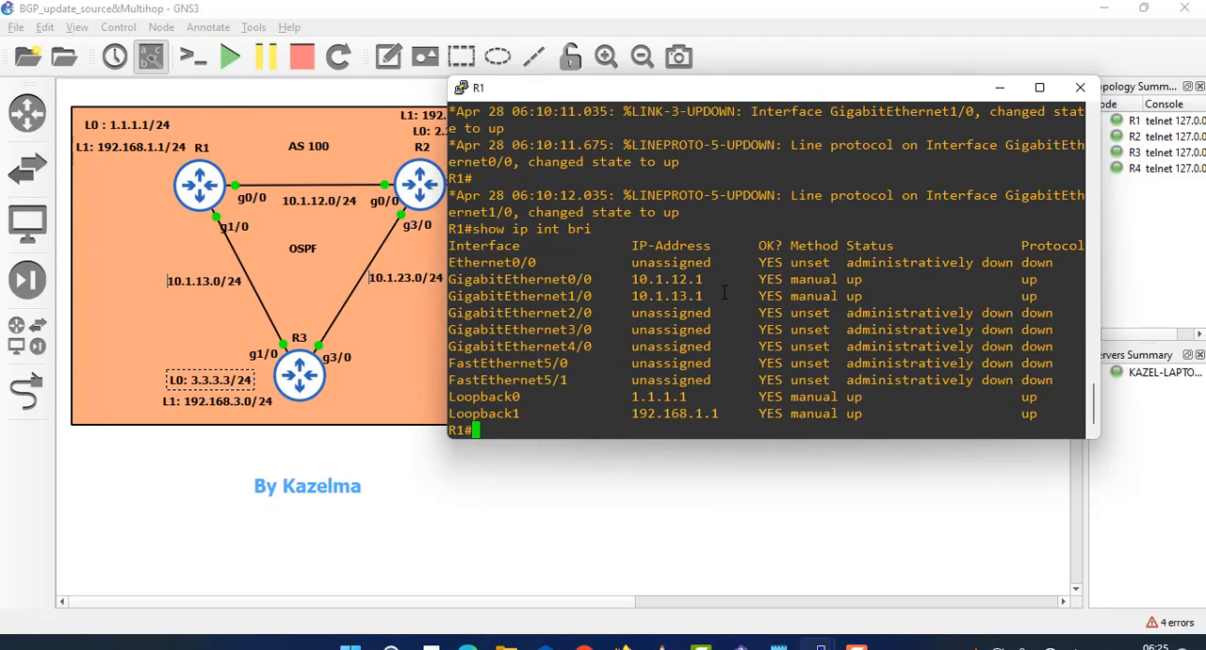
{"action": "left_click_drag", "start_coordinate": [724, 294], "coordinate": [621, 278]}
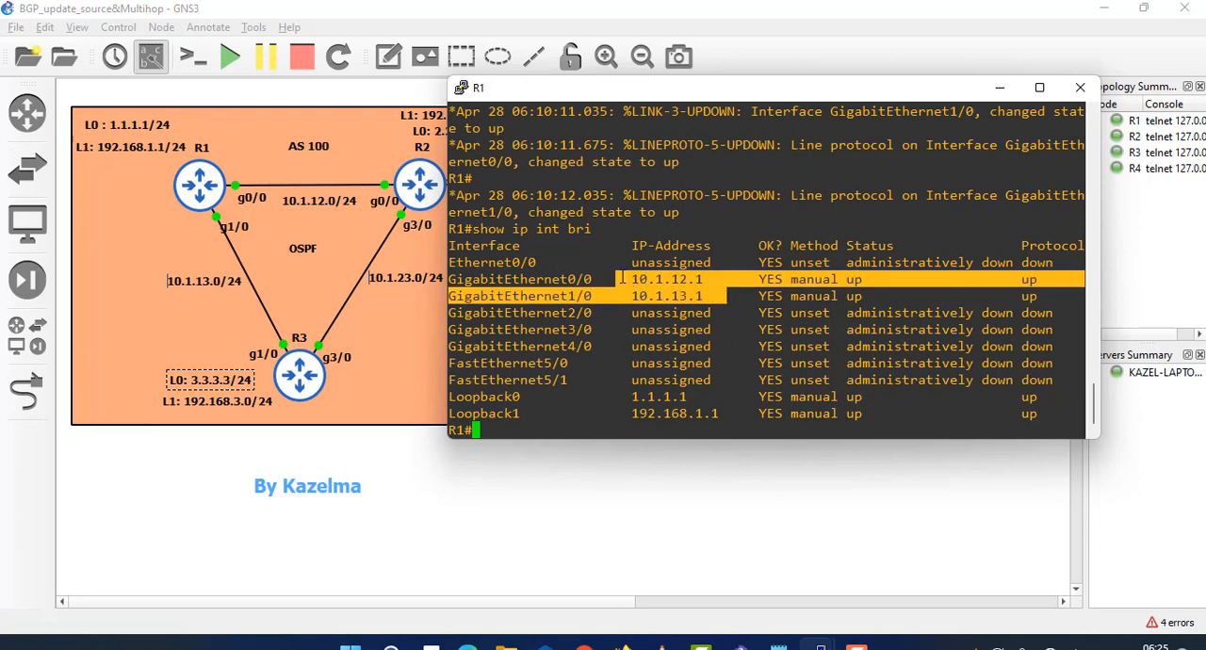
{"action": "left_click", "coordinate": [680, 277]}
{"action": "left_click_drag", "start_coordinate": [709, 279], "coordinate": [643, 297]}
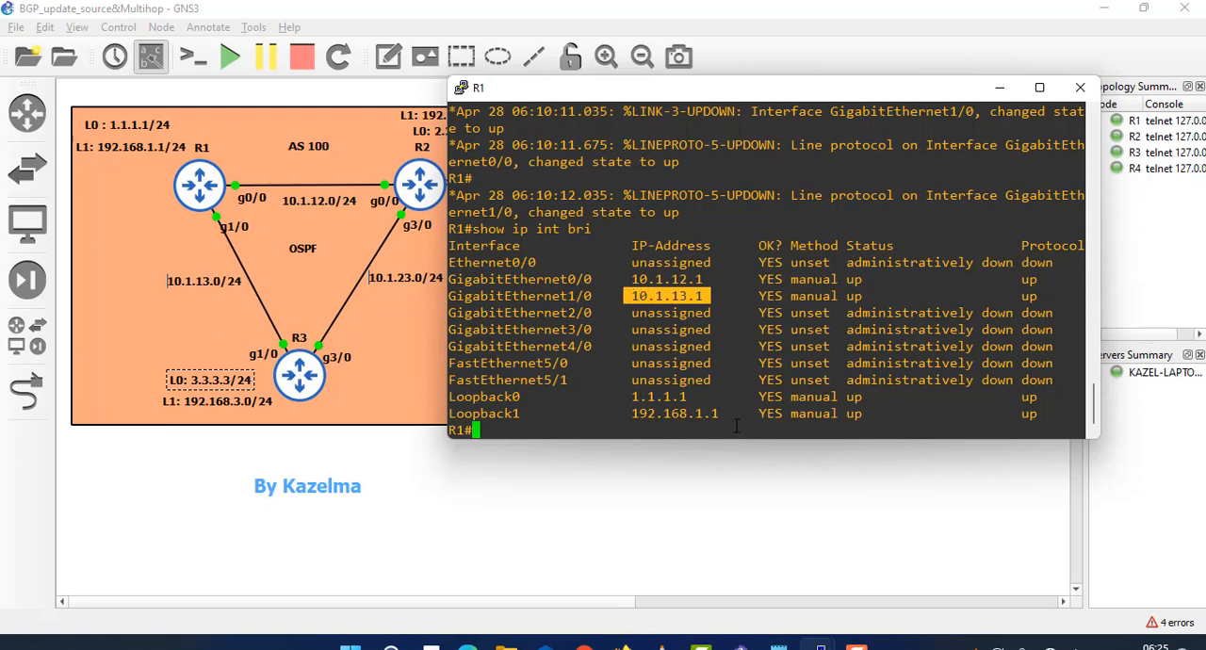
{"action": "left_click_drag", "start_coordinate": [728, 415], "coordinate": [444, 414]}
{"action": "left_click", "coordinate": [592, 350]}
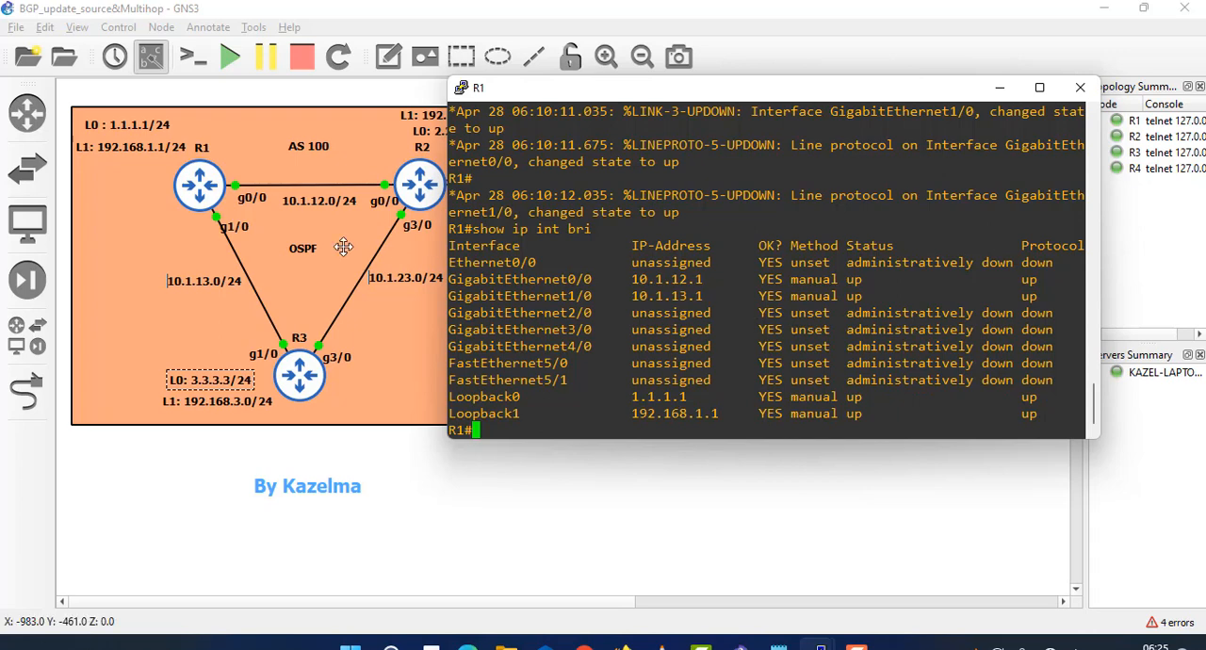
- Run show ip pro on R1 to check which routing protocols are configured
{"action": "type", "text": "sh"}
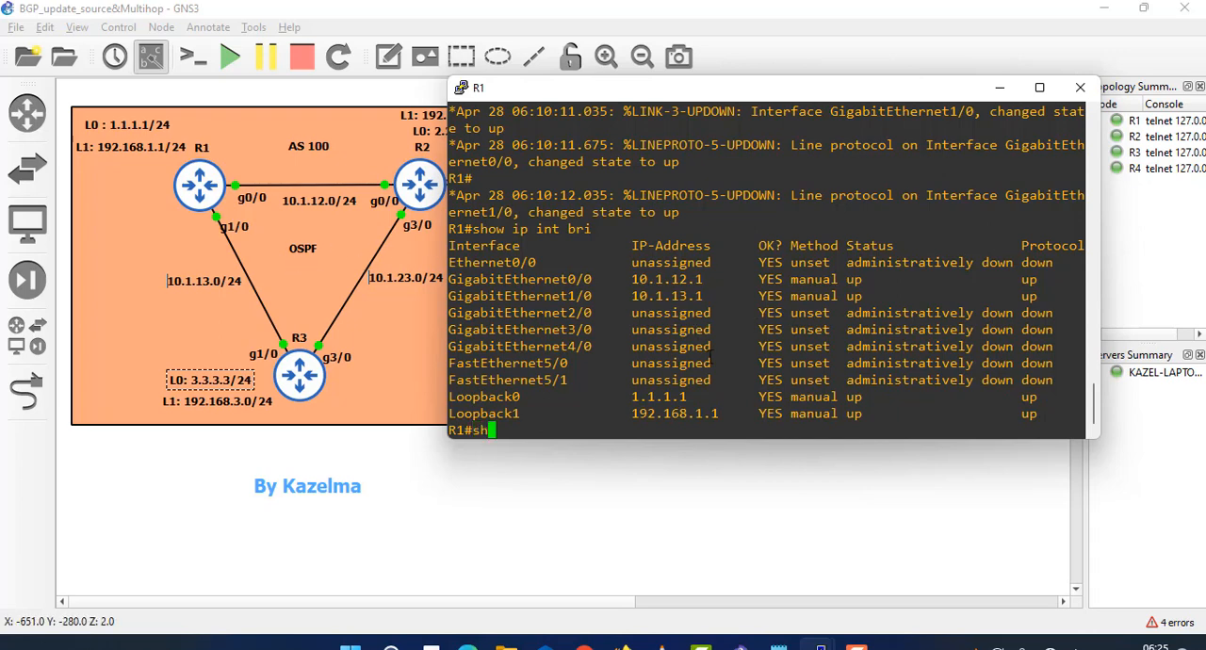
{"action": "type", "text": "ow ip pro"}
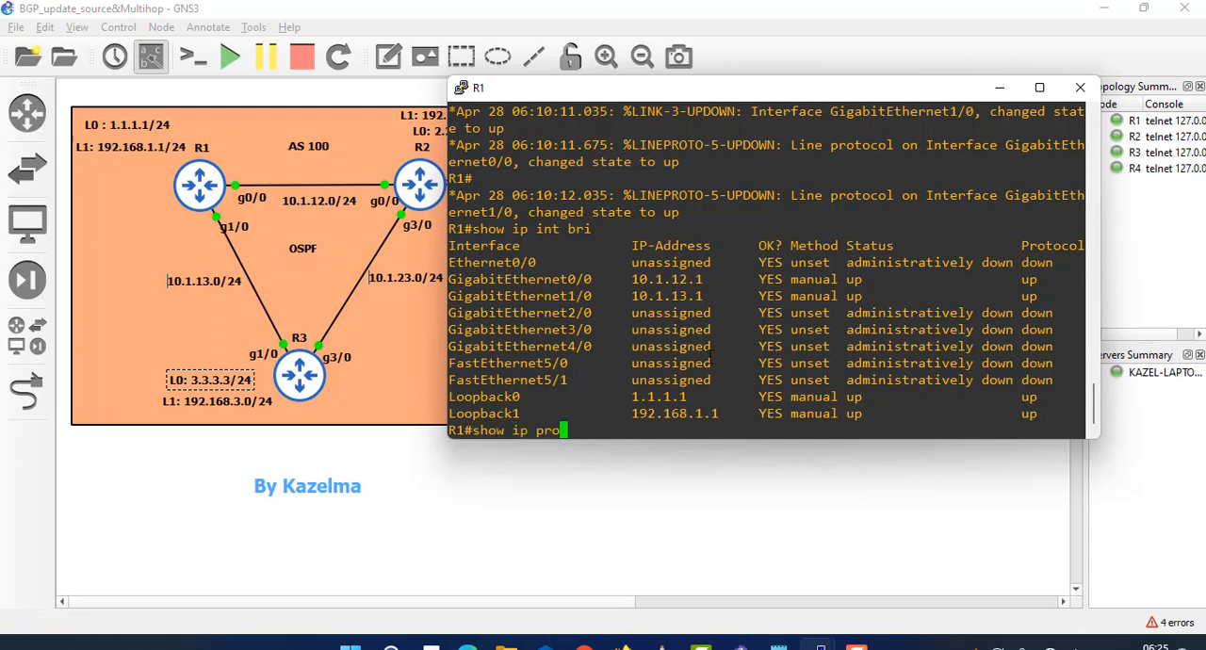
{"action": "key", "text": "Return"}
{"action": "mouse_move", "coordinate": [677, 399]}
{"action": "left_mouse_down"}
{"action": "mouse_move", "coordinate": [528, 399]}
{"action": "mouse_move", "coordinate": [665, 401]}
{"action": "left_mouse_up"}
- Enter global configuration mode on R1 and start OSPF process 1
{"action": "type", "text": "conf t"}
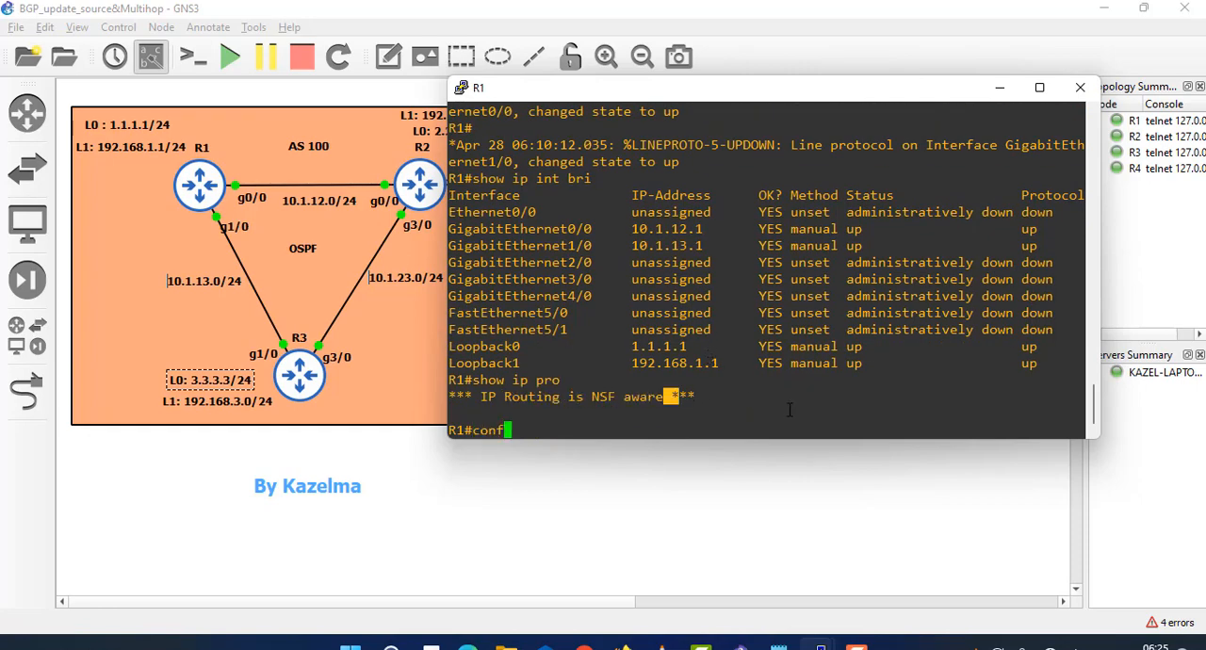
{"action": "key", "text": "Return"}
{"action": "type", "text": "router os"}
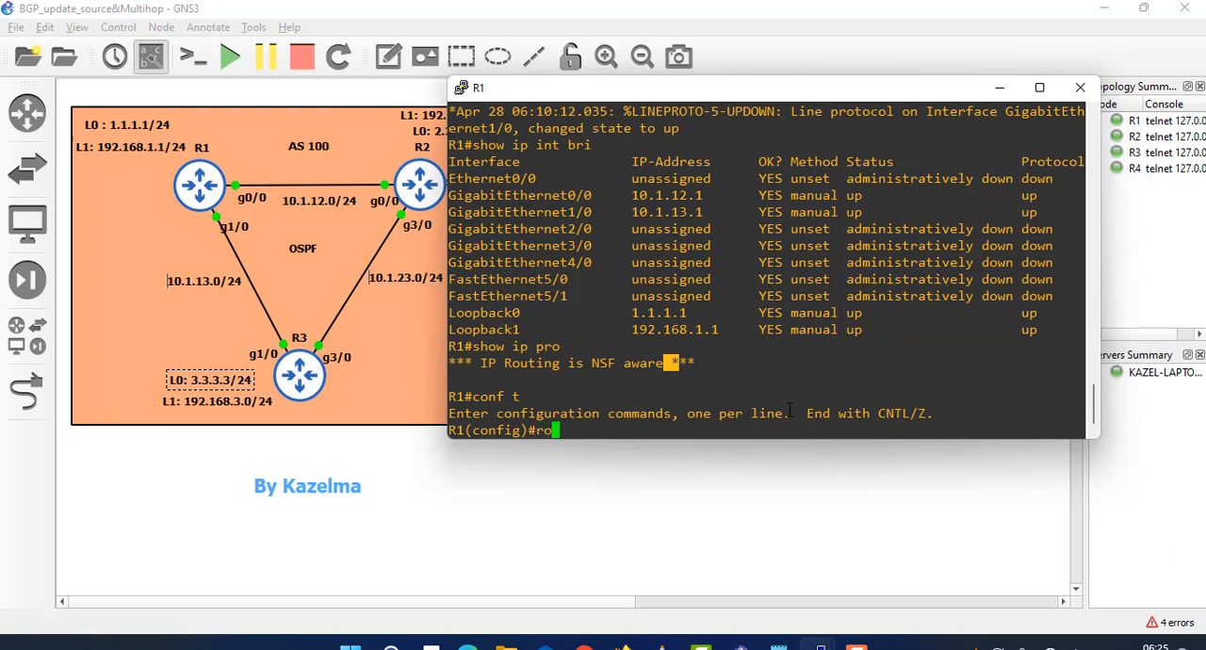
{"action": "key", "text": "Tab"}
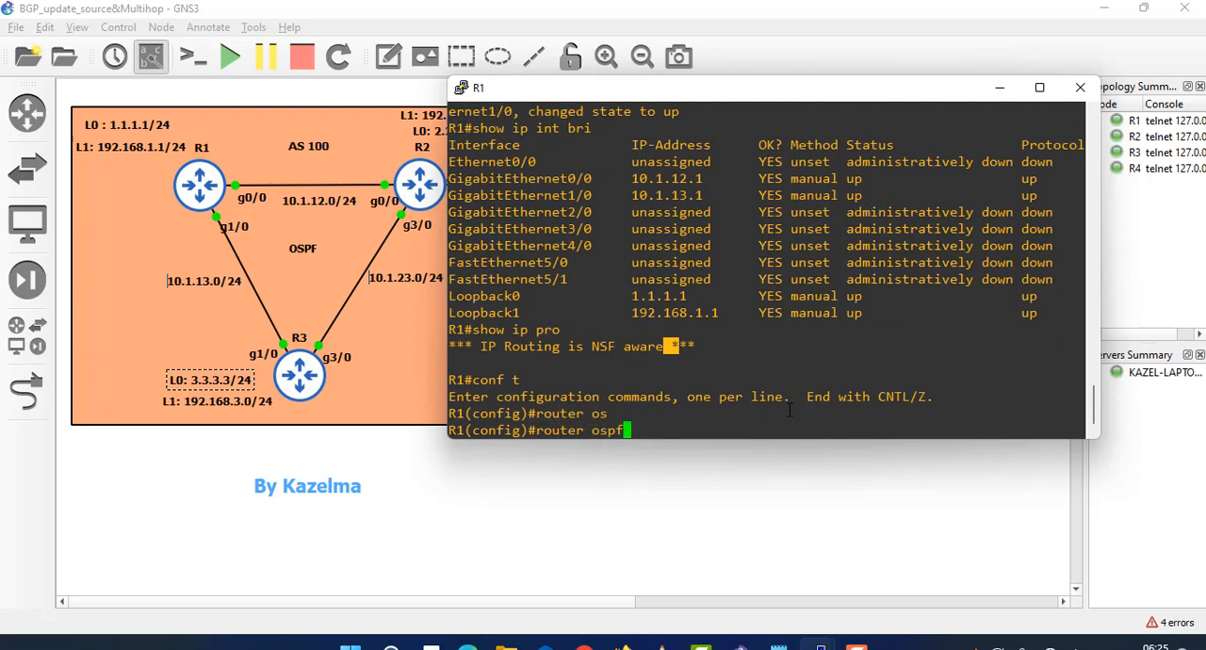
{"action": "type", "text": "1"}
{"action": "key", "text": "Return"}
- Advertise network 0.0.0.0 0.0.0.0 in area 0 under R1's OSPF process
{"action": "type", "text": "net"}
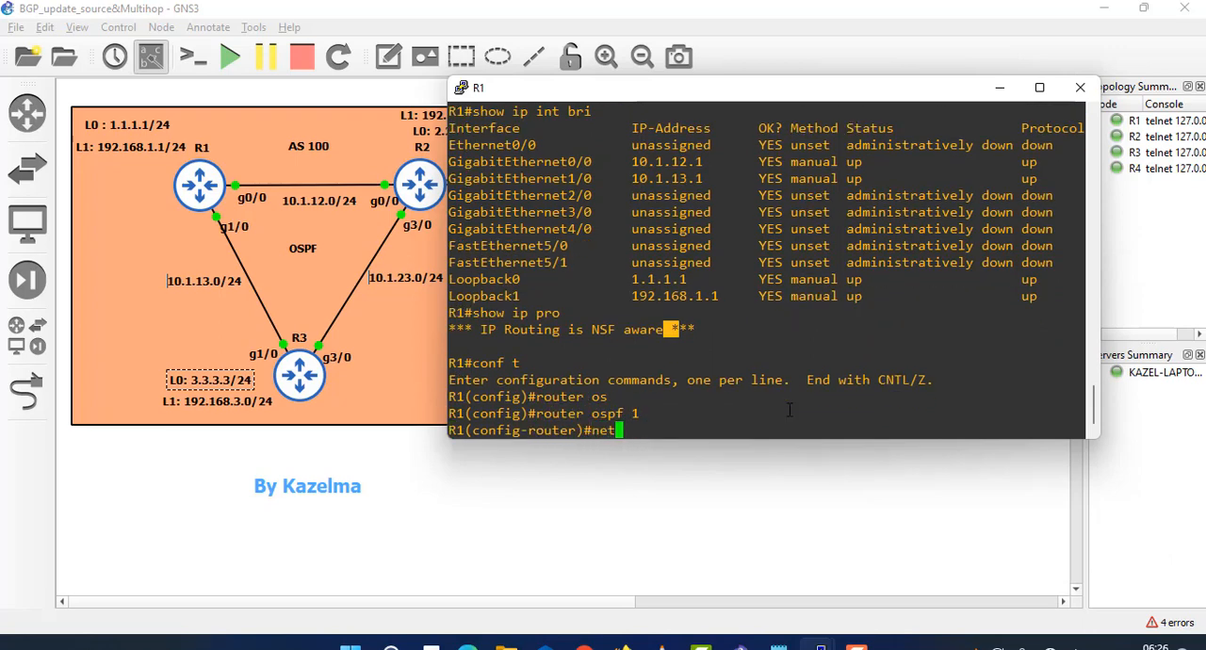
{"action": "type", "text": "w"}
{"action": "key", "text": "Tab"}
{"action": "type", "text": "0"}
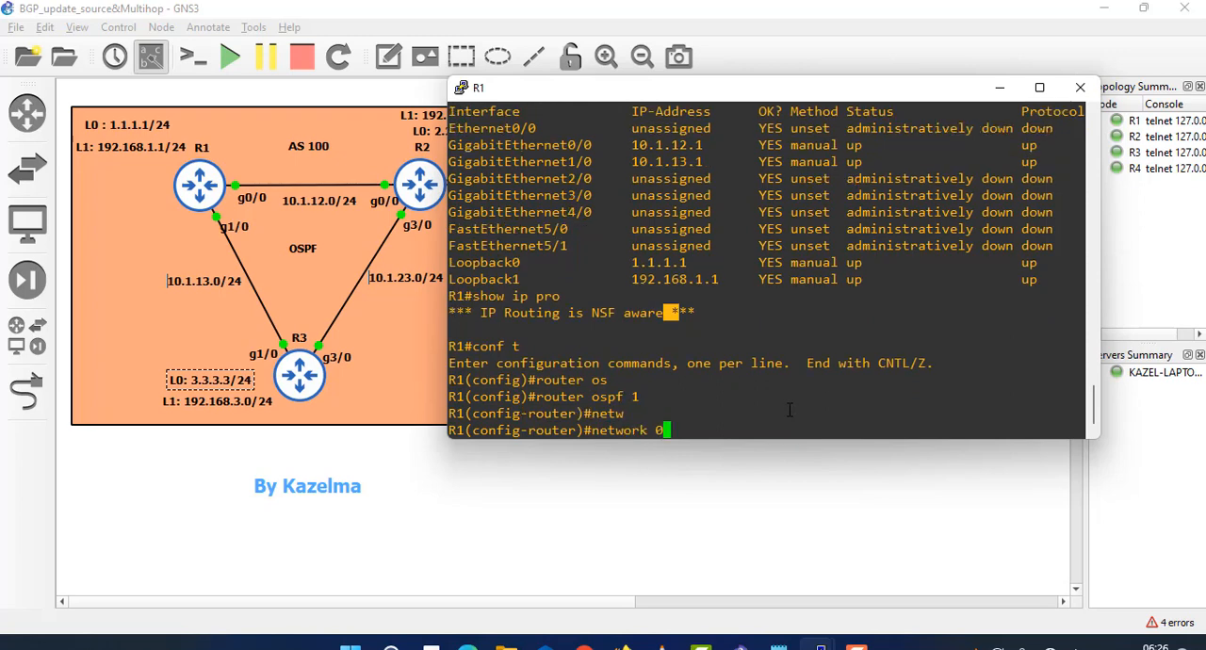
{"action": "type", "text": ".0.0.0 0.0.0.0 area 0"}
{"action": "key", "text": "Return"}
{"action": "key", "text": "Return"}
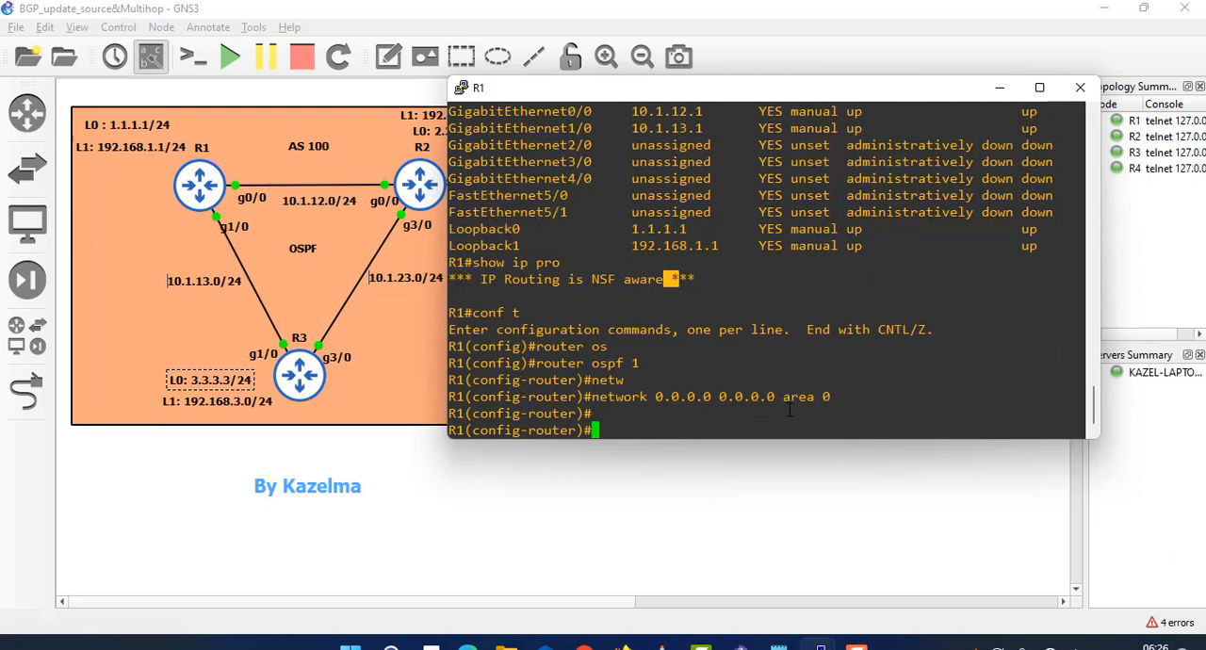
- Leave configuration mode on R1, return to the privileged prompt and minimize its console
{"action": "type", "text": "exit"}
{"action": "key", "text": "Return"}
{"action": "key", "text": "ctrl+z"}
{"action": "key", "text": "Return"}
{"action": "key", "text": "Return"}
{"action": "key", "text": "Return"}
{"action": "key", "text": "Return"}
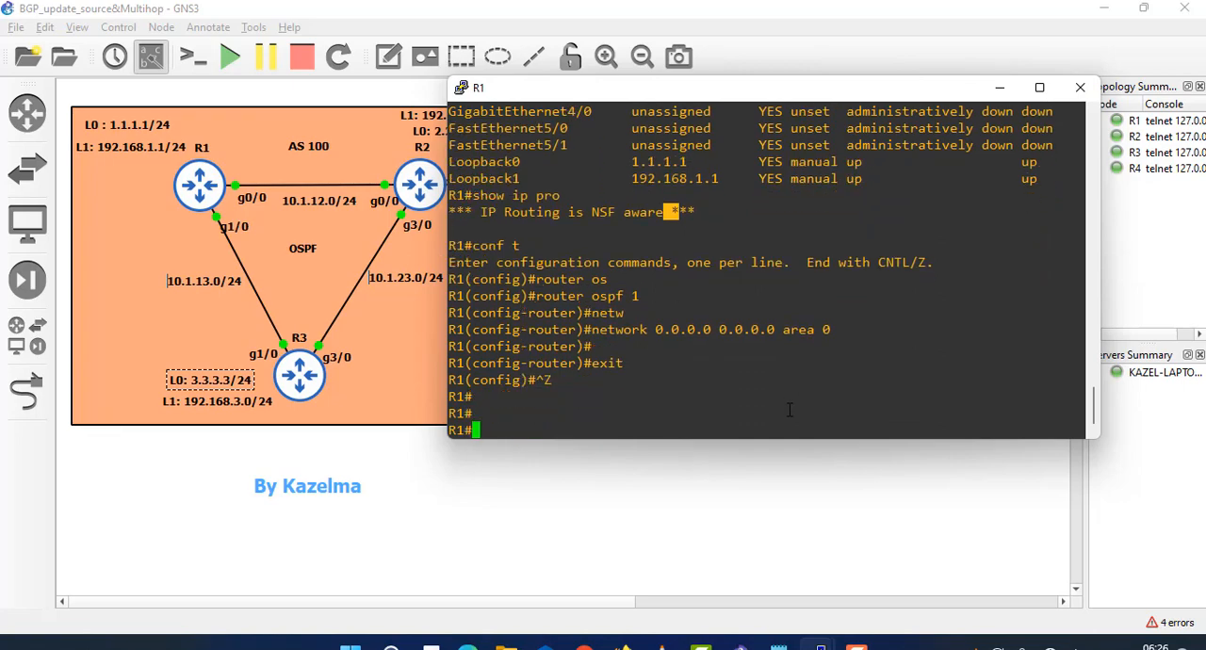
{"action": "left_click", "coordinate": [1000, 86]}
- Bring up R2's console and run show ip interface brief to list its interfaces
{"action": "mouse_move", "coordinate": [817, 644]}
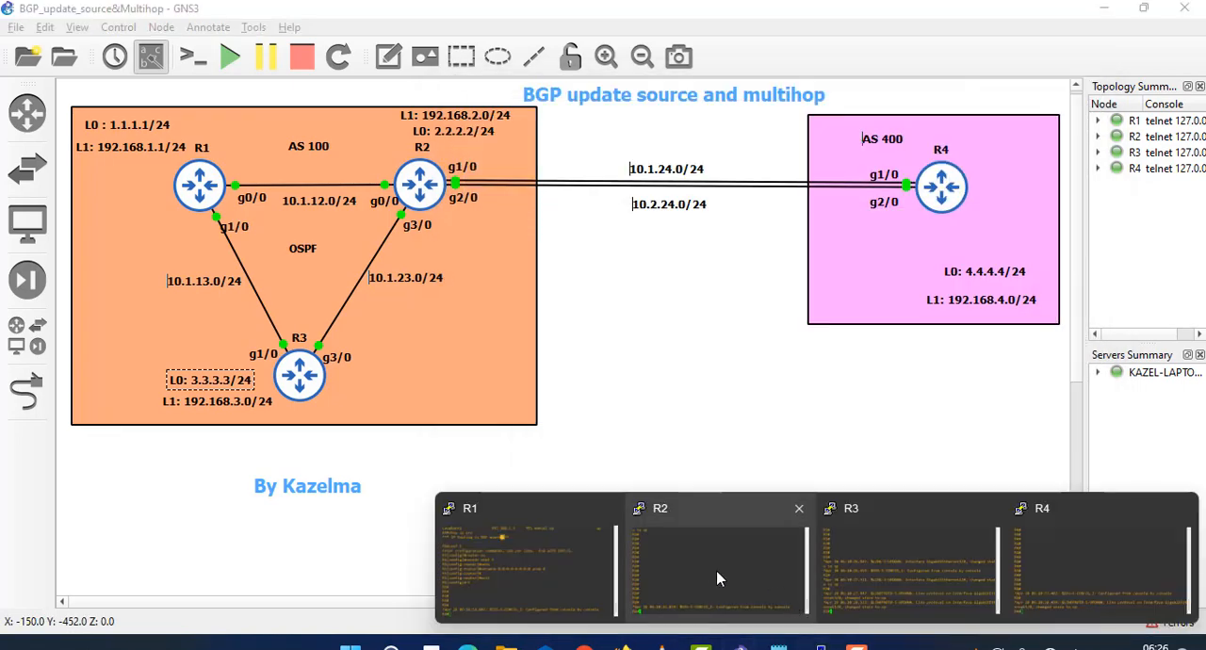
{"action": "left_click", "coordinate": [717, 578]}
{"action": "type", "text": "s"}
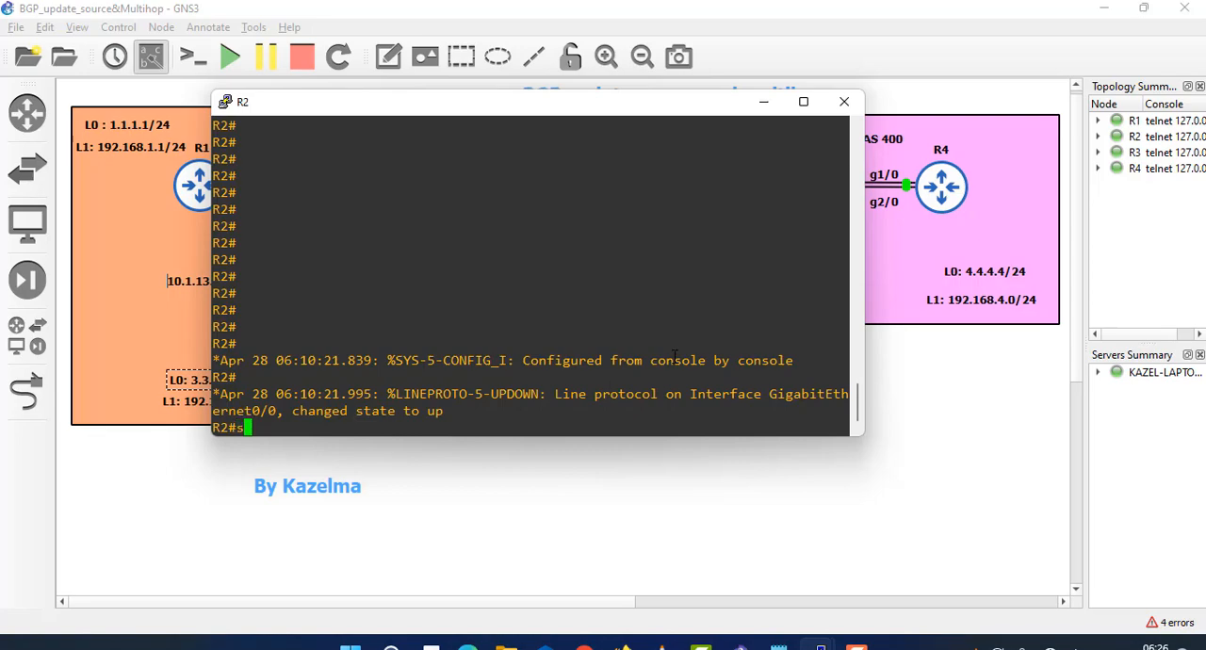
{"action": "type", "text": "how ip int"}
{"action": "key", "text": "Tab"}
{"action": "type", "text": "br"}
{"action": "key", "text": "Tab"}
{"action": "key", "text": "Return"}
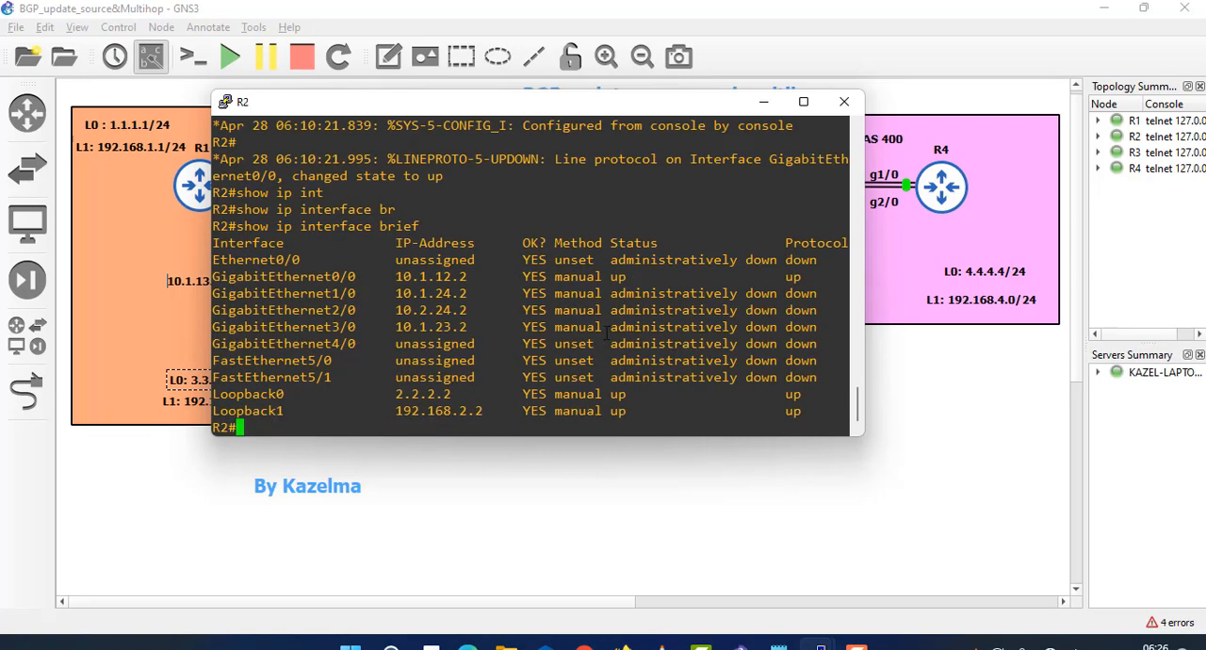
- Examine the IP addresses and status of R2's GigabitEthernet interfaces against the topology, moving the console clear of the diagram
{"action": "left_click_drag", "start_coordinate": [477, 326], "coordinate": [212, 293]}
{"action": "left_click", "coordinate": [364, 255]}
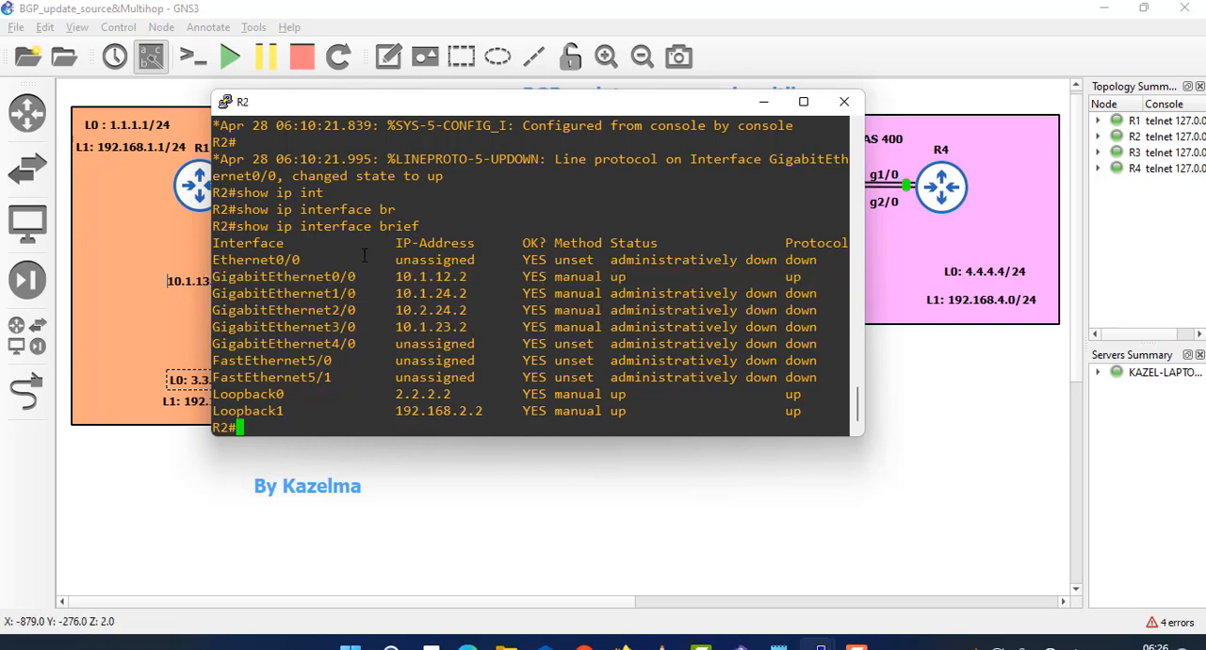
{"action": "left_click_drag", "start_coordinate": [462, 259], "coordinate": [461, 260]}
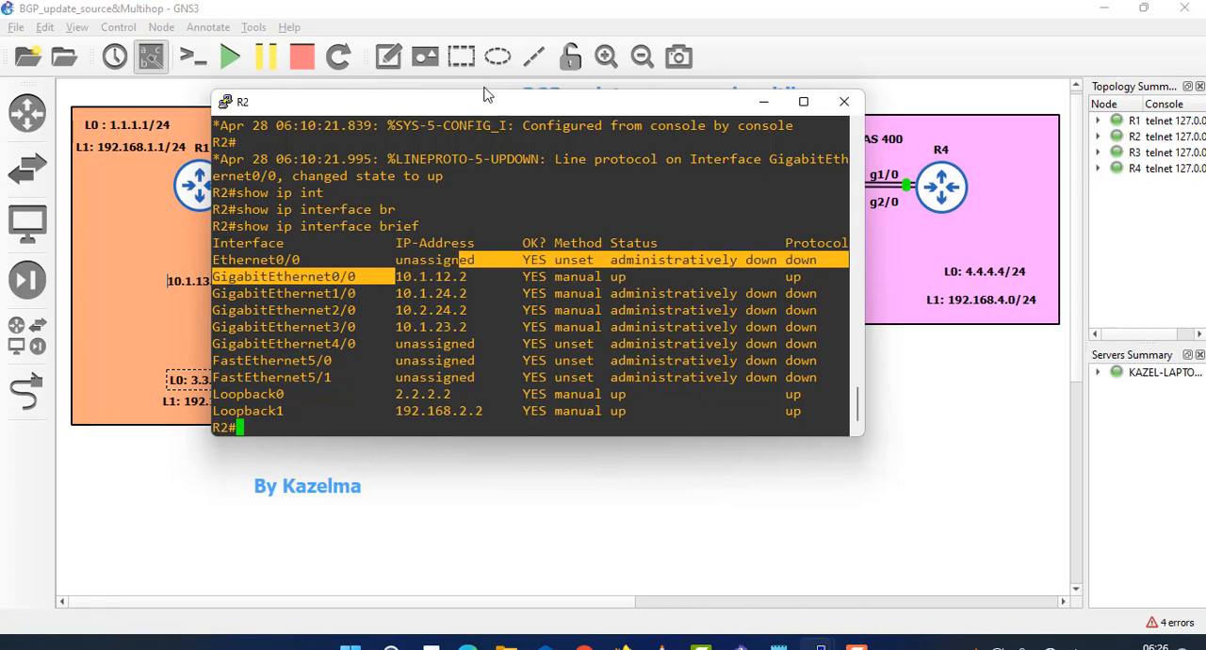
{"action": "left_click_drag", "start_coordinate": [480, 105], "coordinate": [458, 222]}
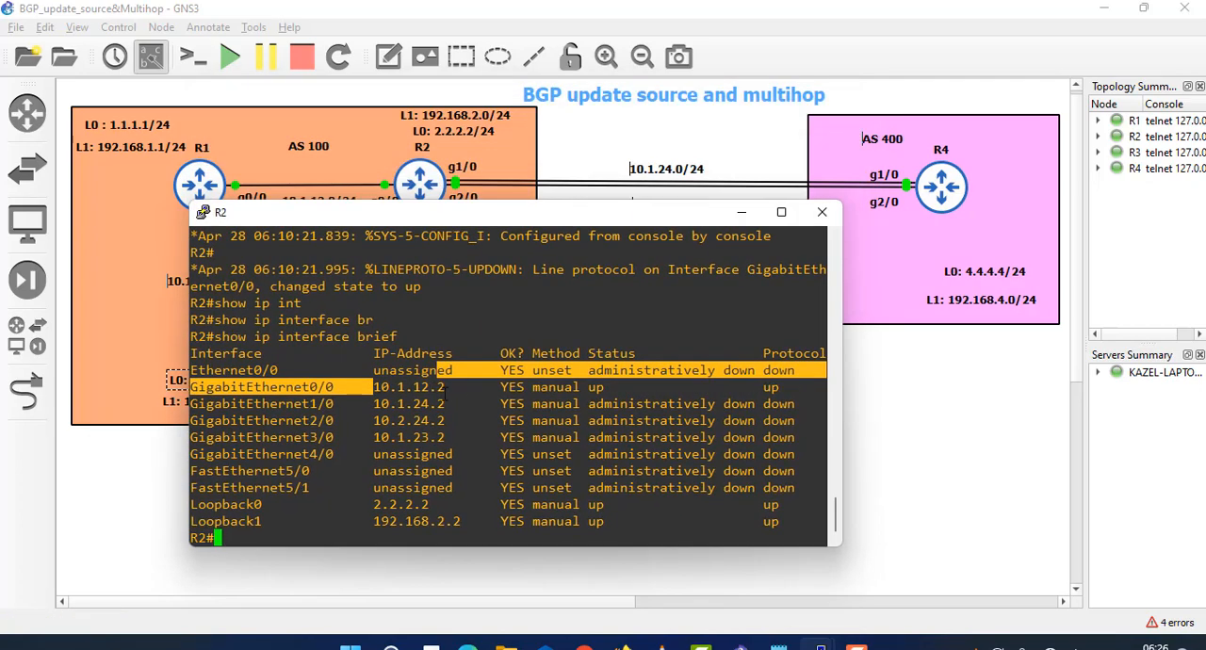
{"action": "left_click_drag", "start_coordinate": [448, 386], "coordinate": [358, 387]}
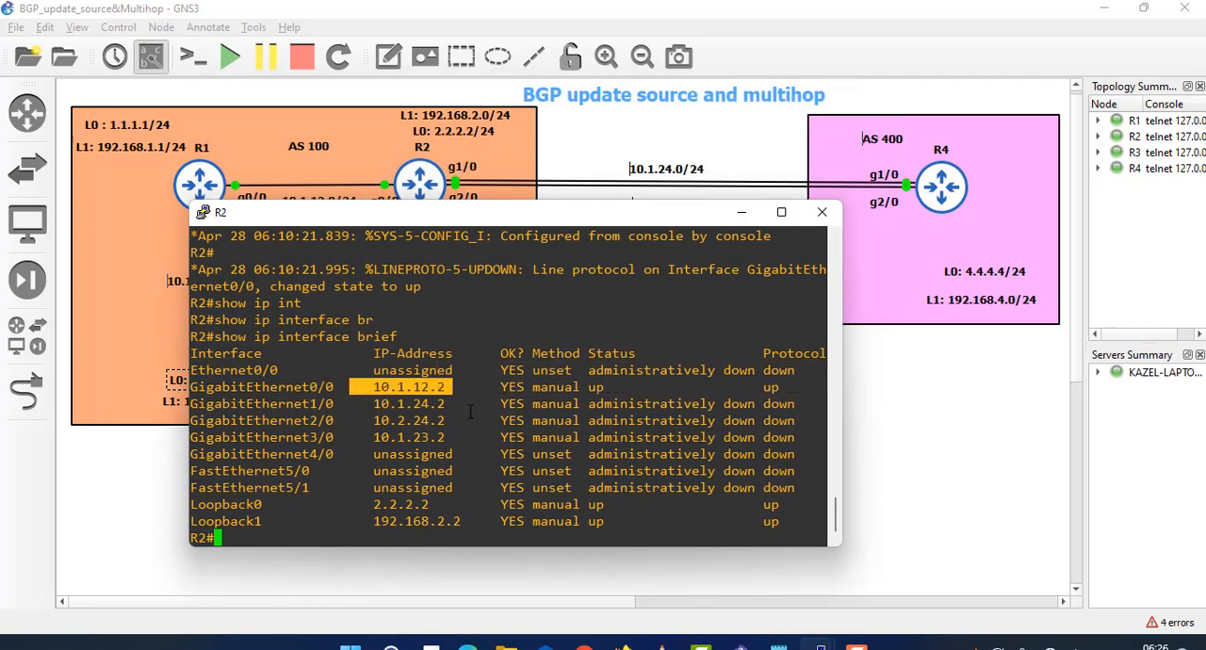
{"action": "left_click_drag", "start_coordinate": [446, 437], "coordinate": [381, 437]}
{"action": "left_click_drag", "start_coordinate": [456, 420], "coordinate": [373, 403]}
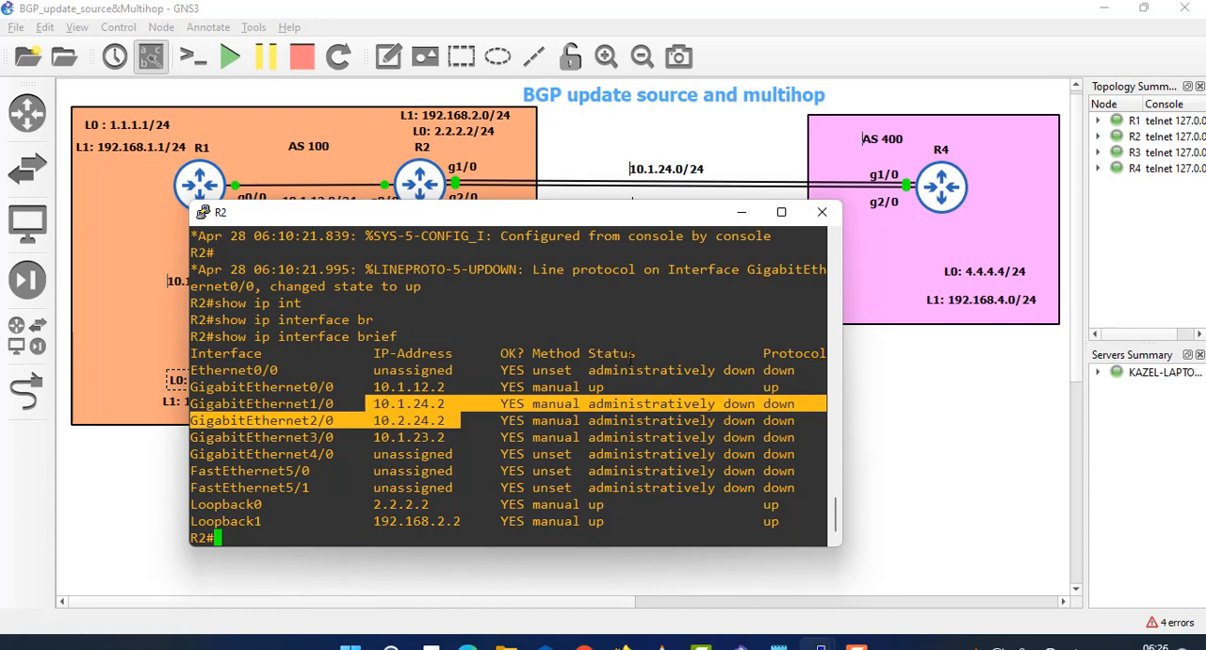
{"action": "left_click", "coordinate": [551, 419]}
{"action": "left_click_drag", "start_coordinate": [498, 406], "coordinate": [750, 423]}
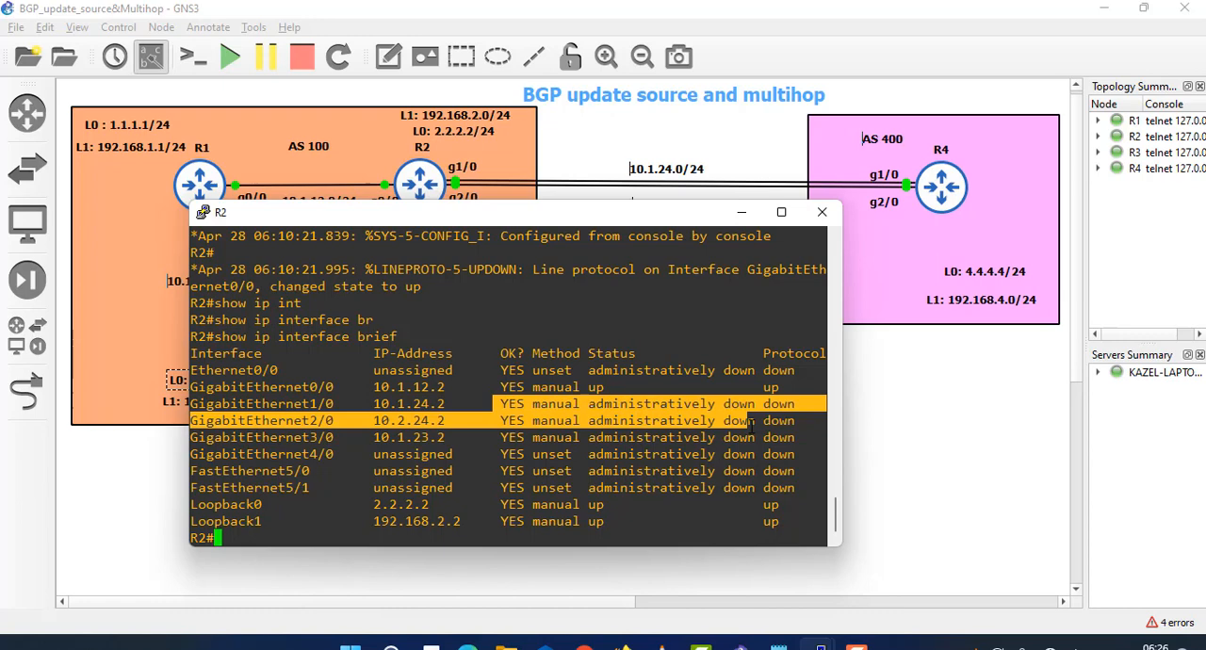
{"action": "left_click", "coordinate": [601, 453]}
- Enter global configuration mode on R2
{"action": "type", "text": "cibf t"}
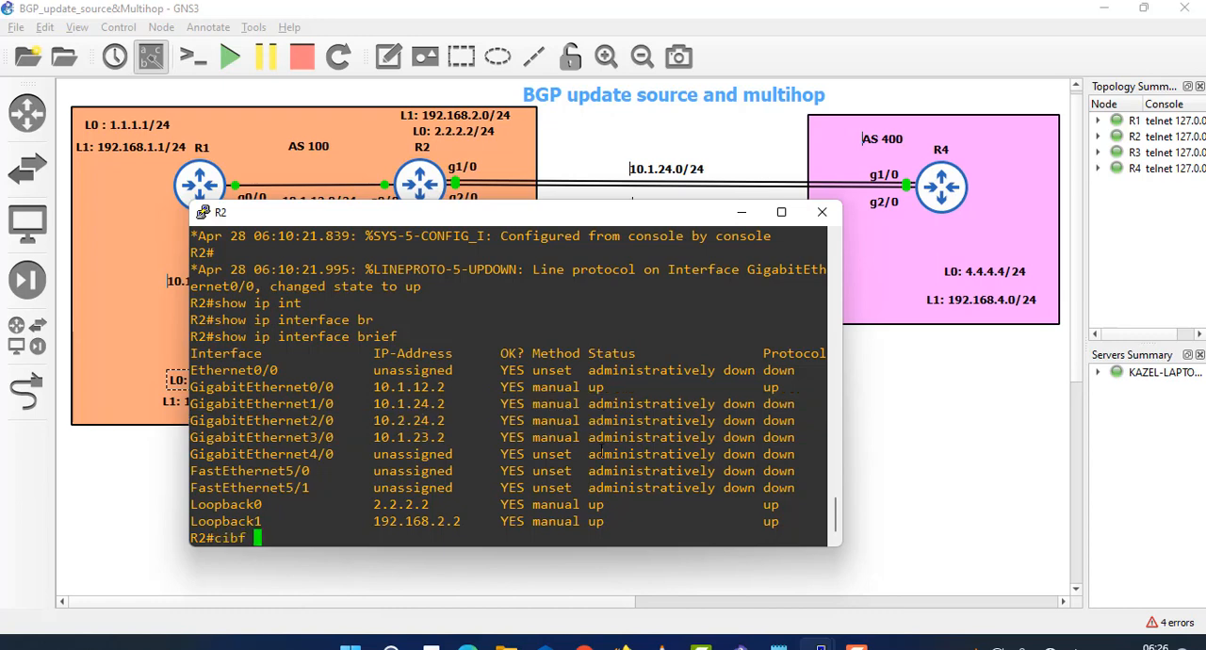
{"action": "key", "text": "BackSpace"}
{"action": "key", "text": "BackSpace"}
{"action": "key", "text": "BackSpace"}
{"action": "key", "text": "BackSpace"}
{"action": "key", "text": "BackSpace"}
{"action": "key", "text": "BackSpace"}
{"action": "type", "text": "cont"}
{"action": "key", "text": "BackSpace"}
{"action": "key", "text": "BackSpace"}
{"action": "type", "text": "f t"}
{"action": "key", "text": "Return"}
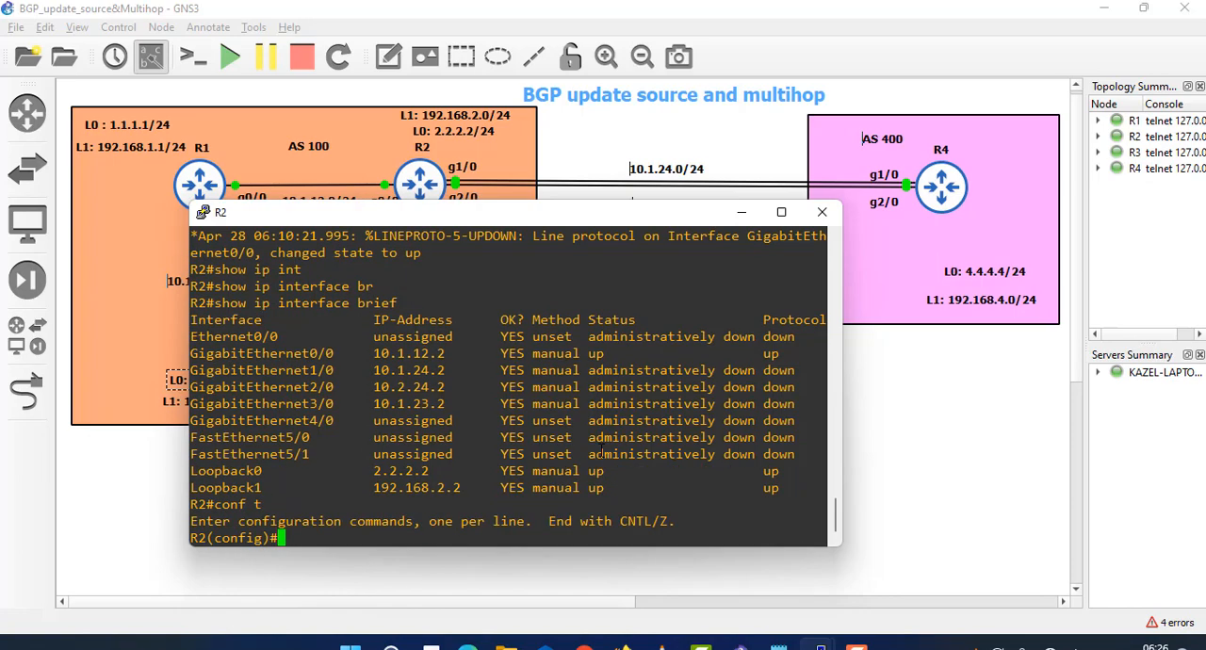
- Enable interface GigabitEthernet1/0 on R2 with no shutdown
{"action": "type", "text": "int gi1/0"}
{"action": "key", "text": "Return"}
{"action": "type", "text": "no sh"}
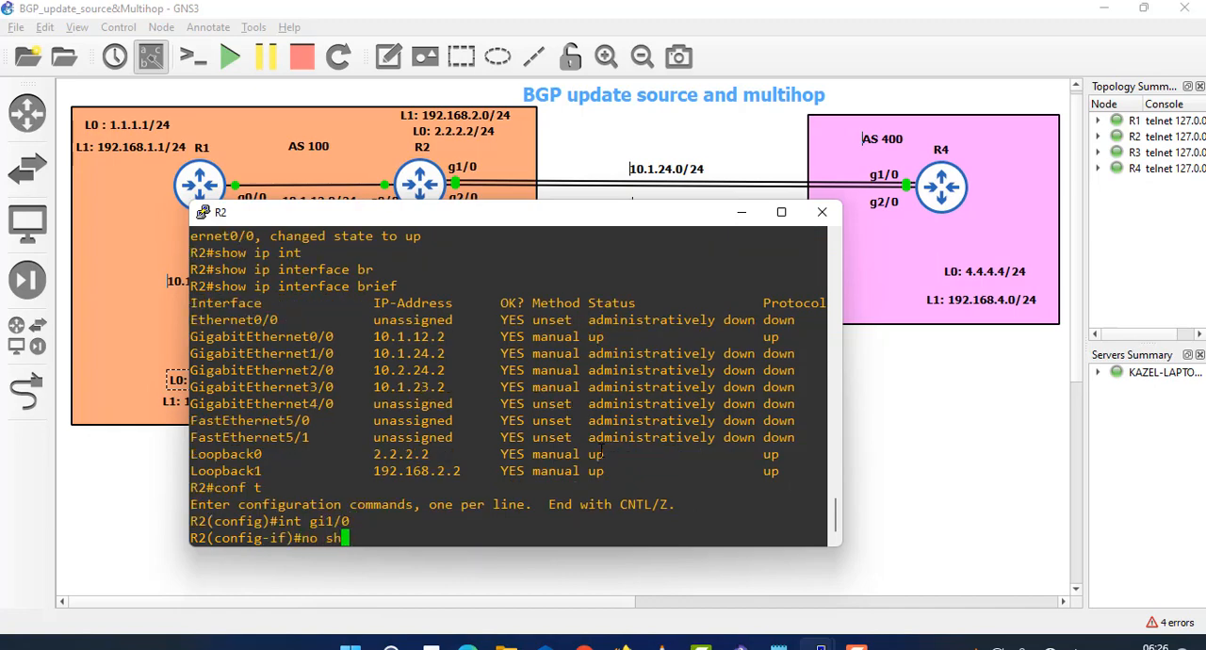
{"action": "key", "text": "Return"}
- Enable interface GigabitEthernet2/0 on R2 with no shutdown
{"action": "type", "text": "int gi"}
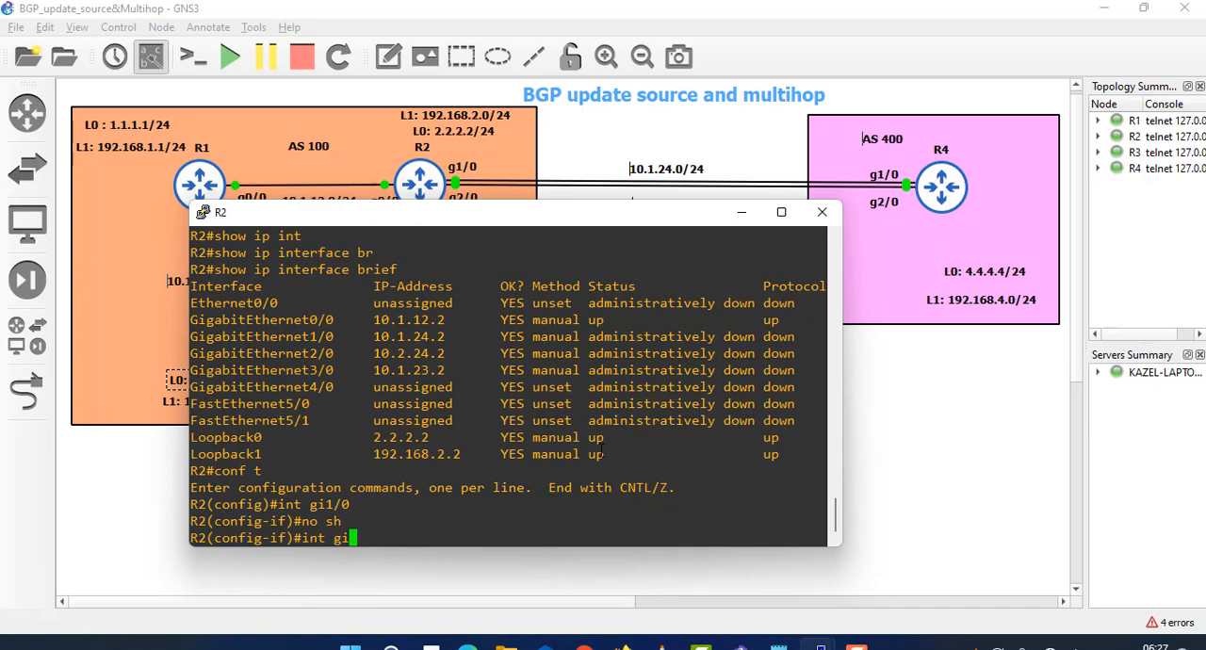
{"action": "type", "text": "2/0"}
{"action": "key", "text": "Return"}
{"action": "type", "text": "nfig-if)#n"}
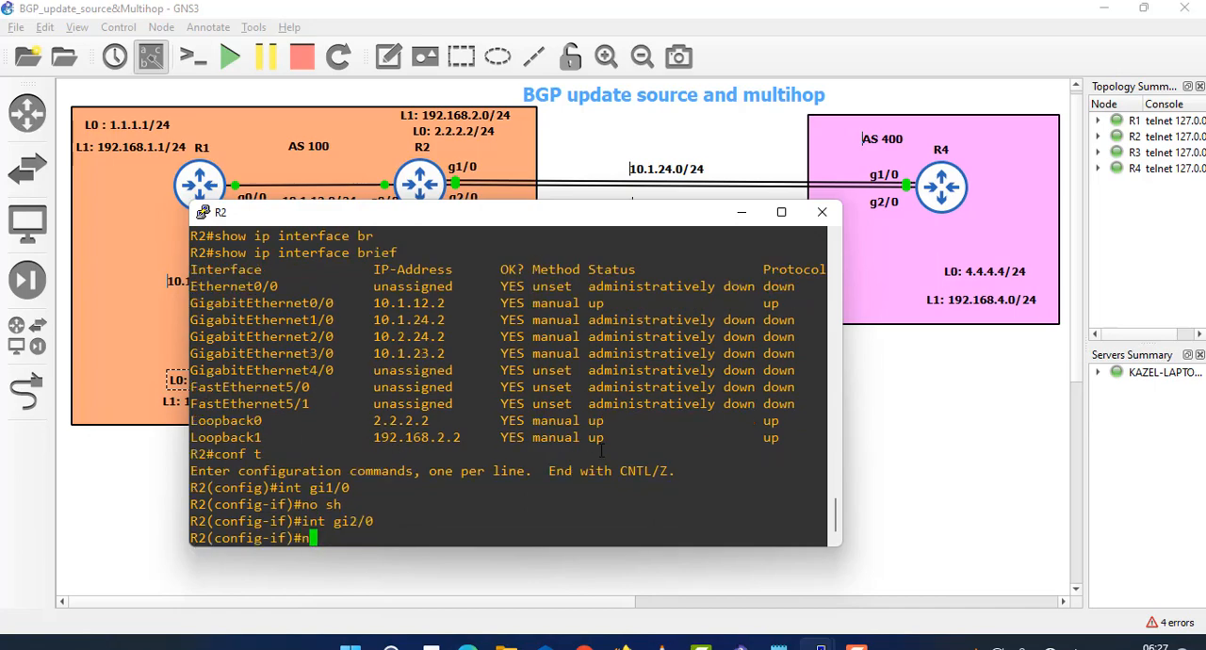
{"action": "type", "text": "o sh"}
{"action": "key", "text": "Return"}
{"action": "type", "text": "int gi2/0"}
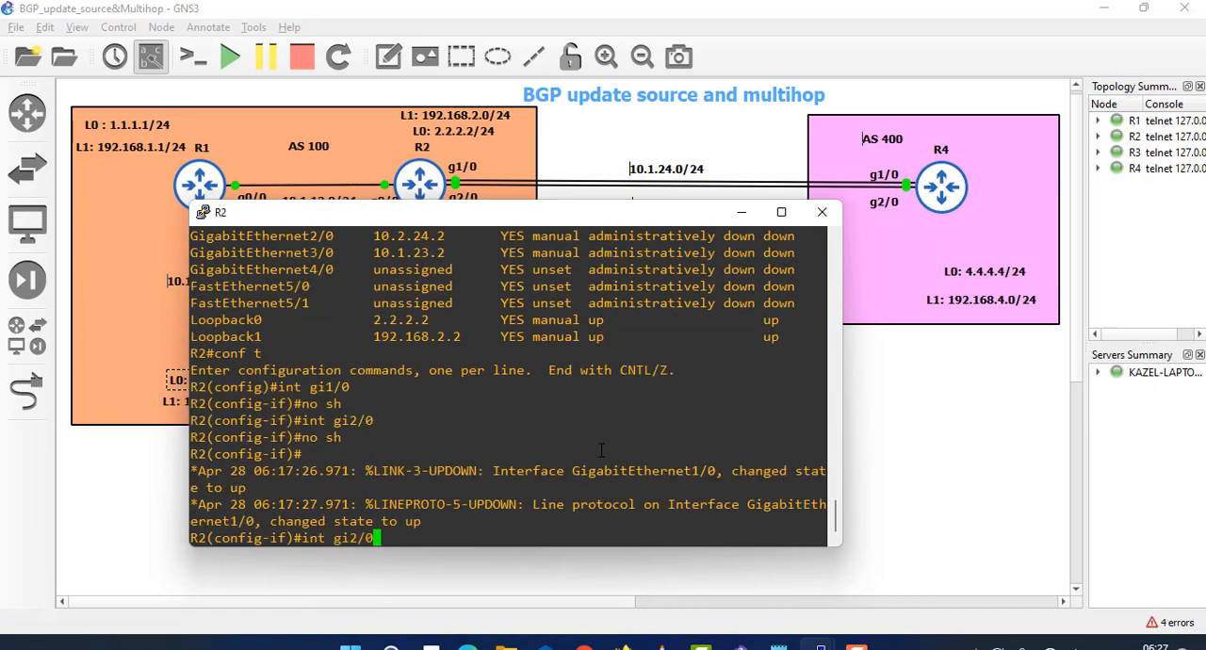
- Enable interface GigabitEthernet3/0 on R2 with no shutdown and recheck the earlier interface list
{"action": "key", "text": "BackSpace"}
{"action": "key", "text": "BackSpace"}
{"action": "key", "text": "BackSpace"}
{"action": "type", "text": "3/0"}
{"action": "key", "text": "Return"}
{"action": "type", "text": "no sh"}
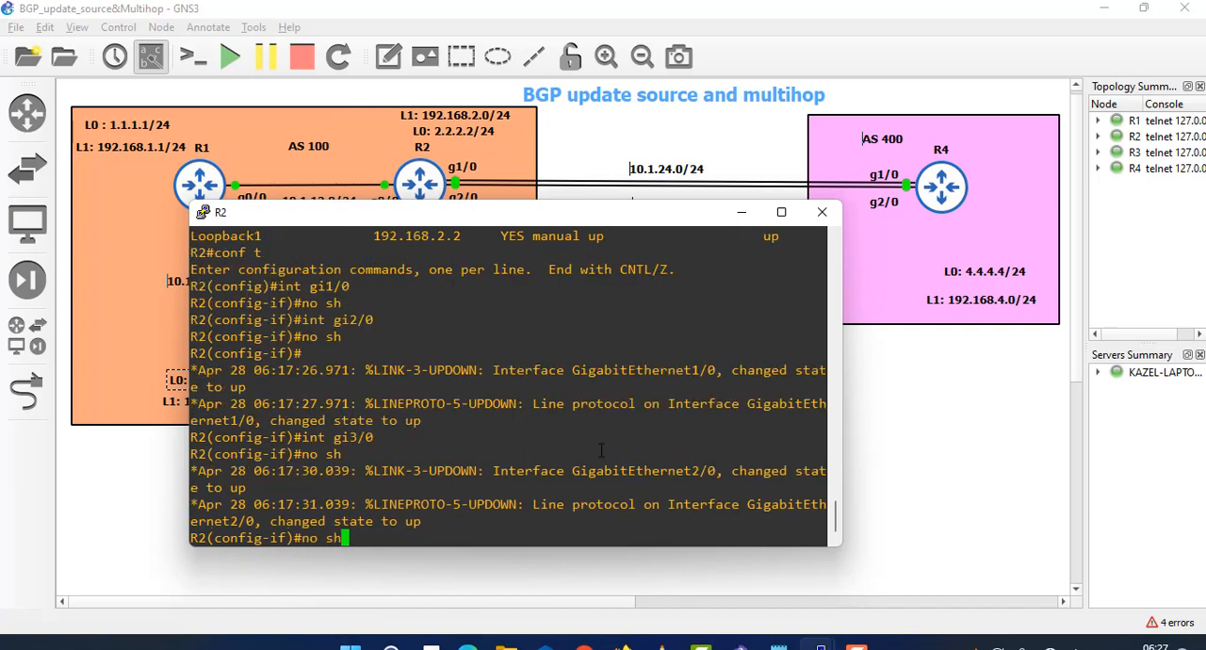
{"action": "key", "text": "Return"}
{"action": "scroll", "coordinate": [612, 404], "scroll_direction": "up", "scroll_amount": 6}
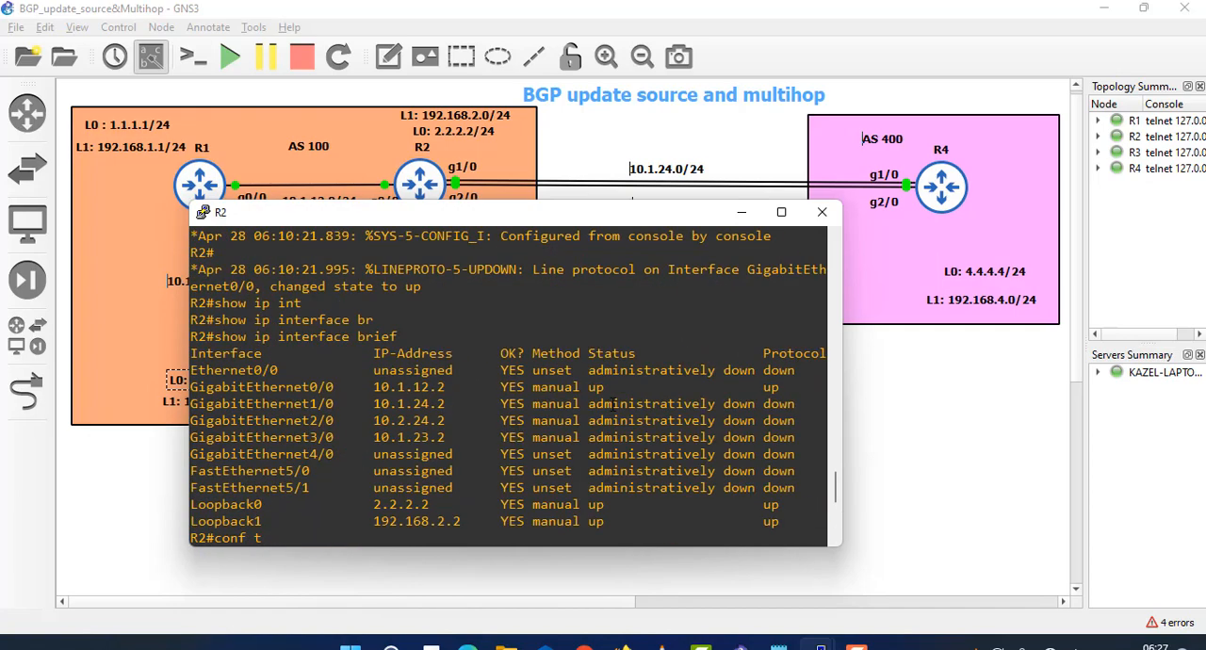
{"action": "left_click_drag", "start_coordinate": [338, 403], "coordinate": [316, 403]}
{"action": "left_click", "coordinate": [330, 422]}
{"action": "scroll", "coordinate": [341, 437], "scroll_direction": "down", "scroll_amount": 6}
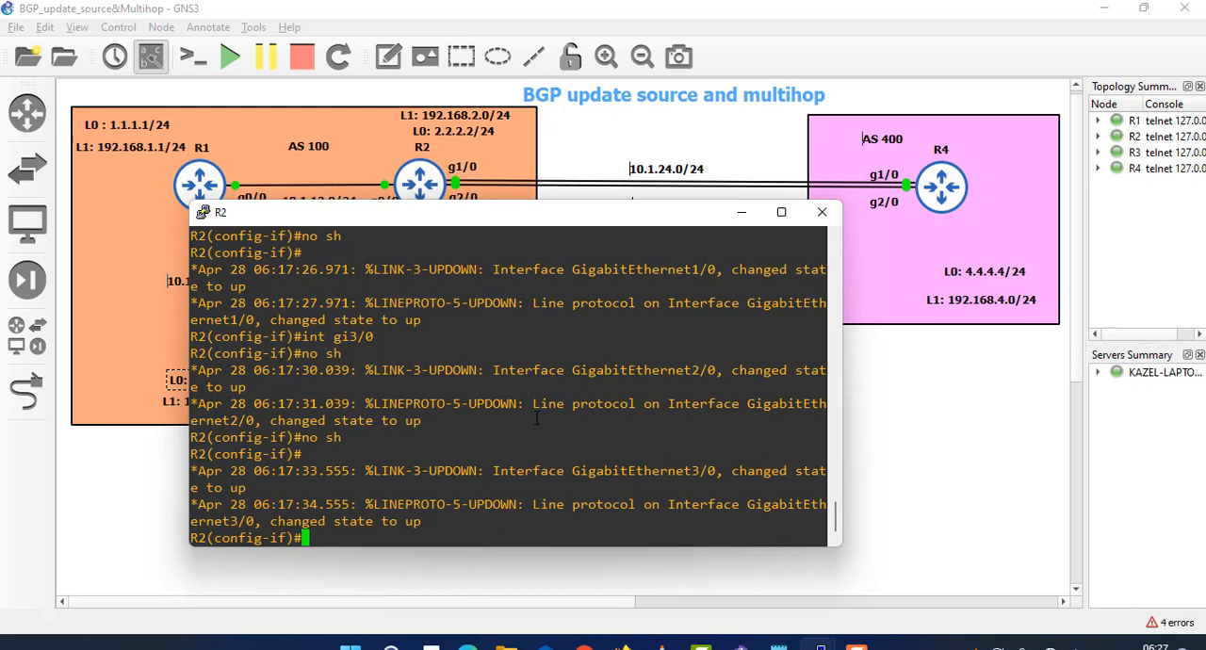
- Leave interface configuration mode on R2 and start OSPF process 1
{"action": "type", "text": "exit"}
{"action": "key", "text": "Return"}
{"action": "key", "text": "Return"}
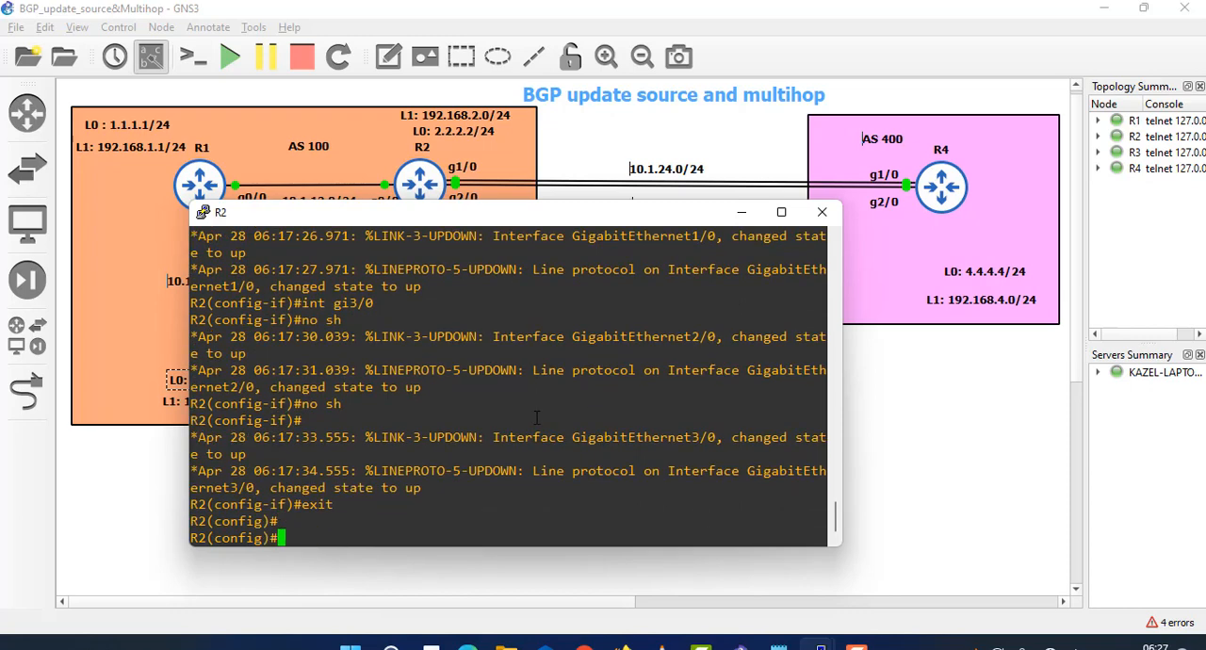
{"action": "type", "text": "router os"}
{"action": "key", "text": "Tab"}
{"action": "type", "text": "1"}
{"action": "key", "text": "Return"}
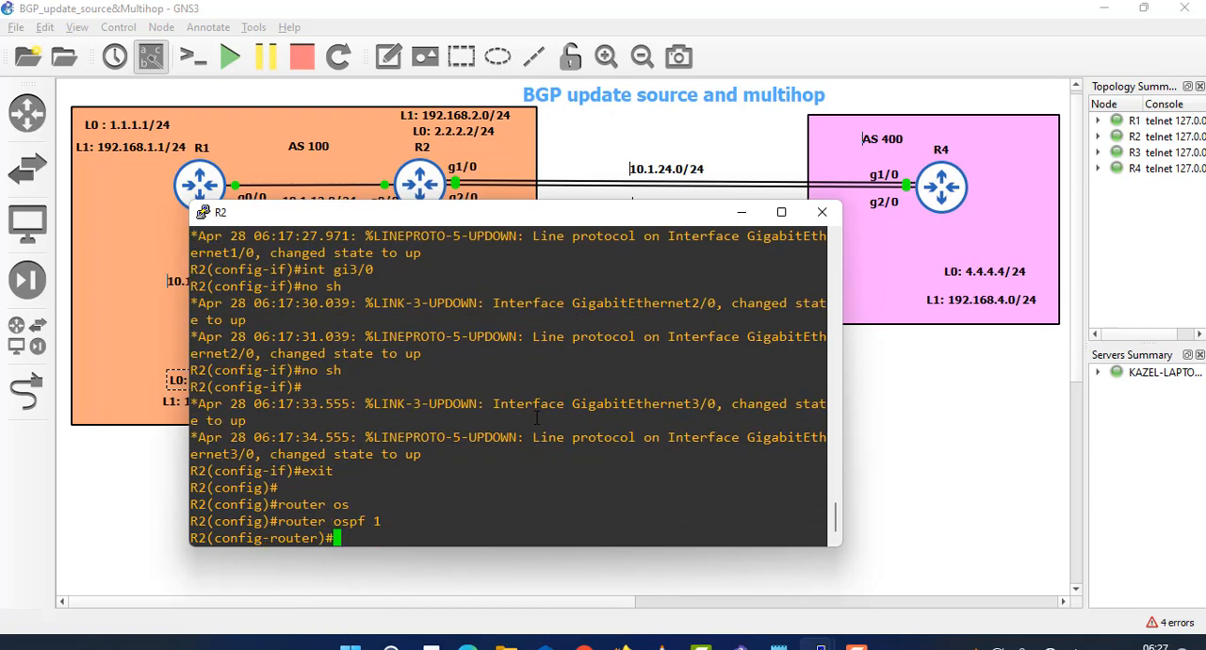
- Advertise network 10.1.12.0 0.0.0.255 in area 0 under R2's OSPF process
{"action": "type", "text": "netwr"}
{"action": "key", "text": "BackSpace"}
{"action": "type", "text": "o"}
{"action": "key", "text": "Tab"}
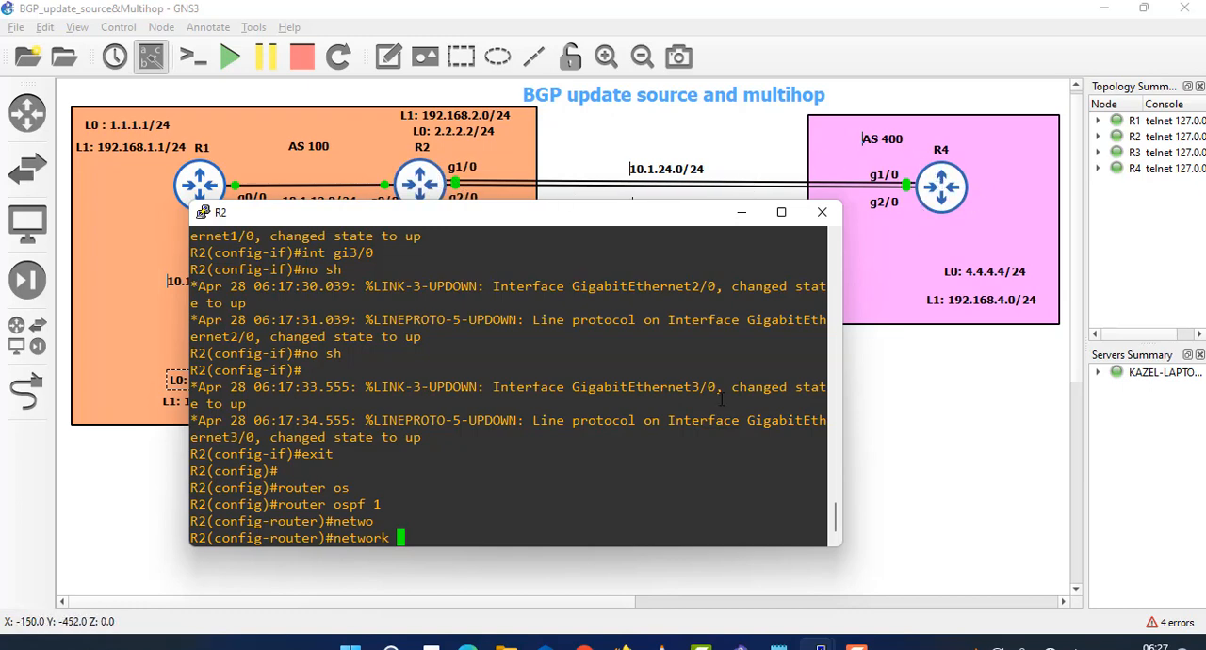
{"action": "type", "text": "10.1.12"}
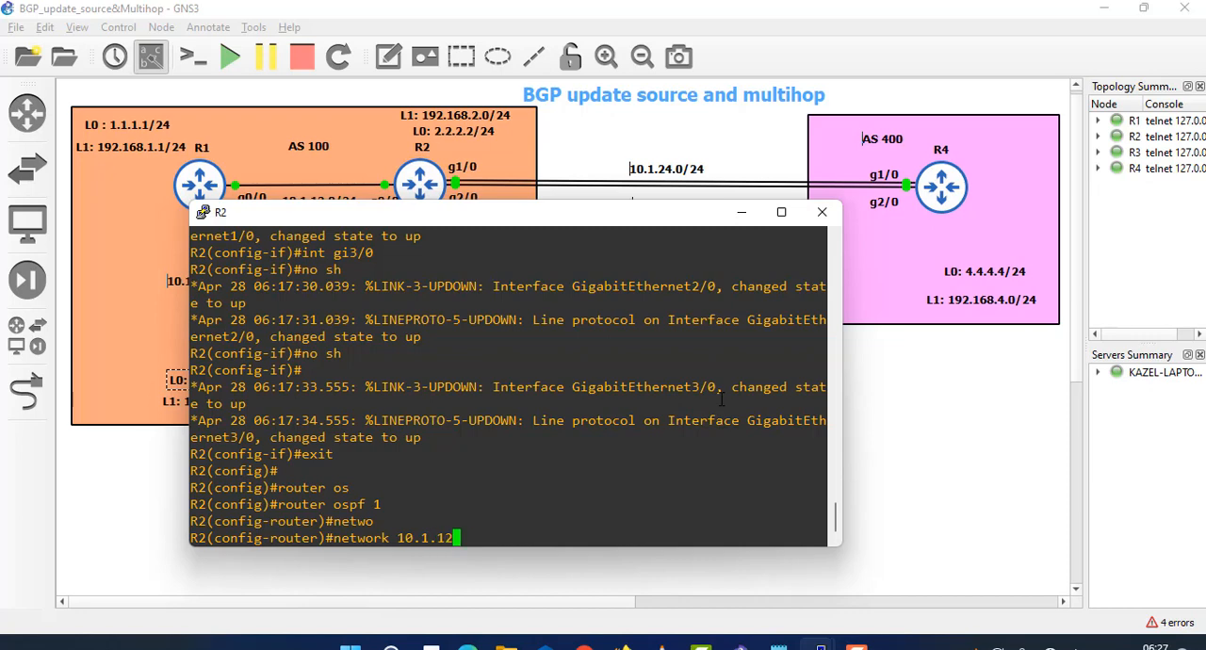
{"action": "type", "text": ".0 area"}
{"action": "key", "text": "BackSpace"}
{"action": "key", "text": "BackSpace"}
{"action": "key", "text": "BackSpace"}
{"action": "key", "text": "BackSpace"}
{"action": "key", "text": "BackSpace"}
{"action": "type", "text": "0.0.0.255 area 0"}
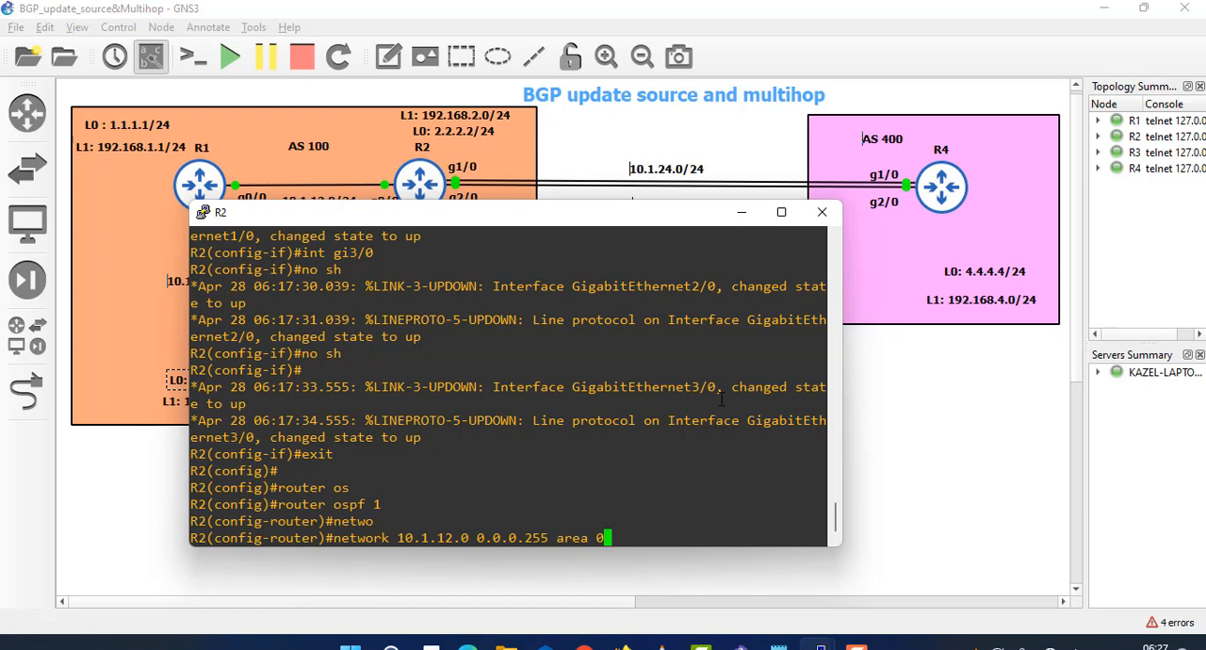
{"action": "key", "text": "Return"}
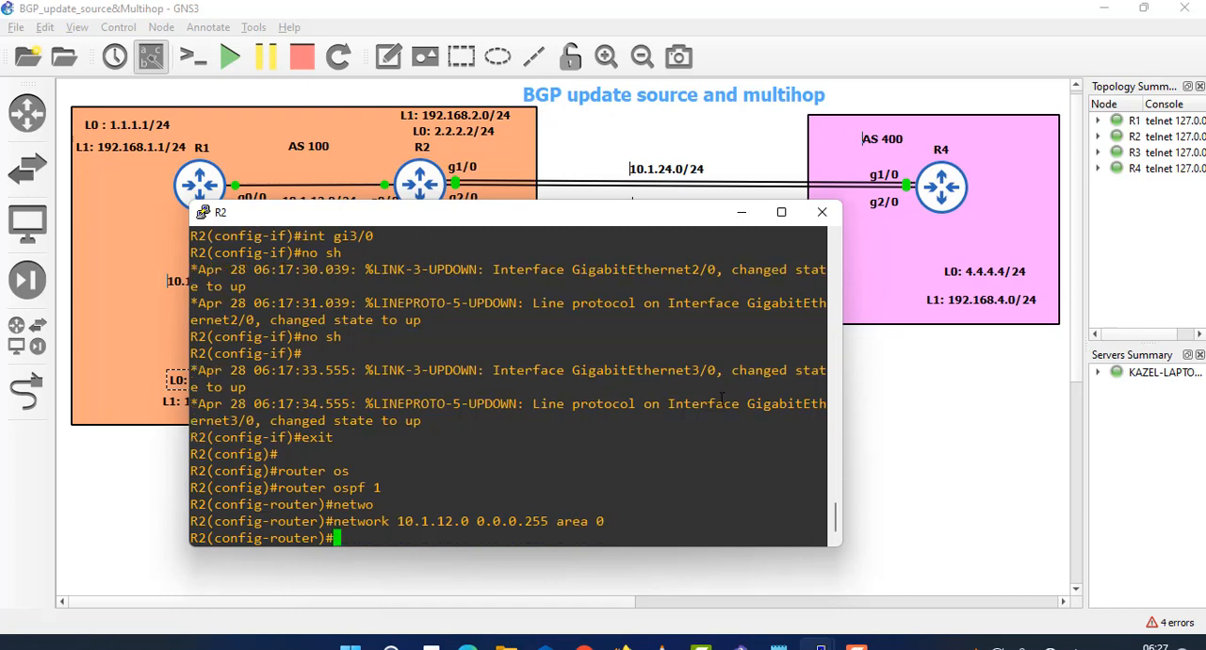
- Advertise network 10.1.23.0 0.0.0.255 in area 0 under R2's OSPF process
{"action": "key", "text": "Up"}
{"action": "key", "text": "Left"}
{"action": "key", "text": "Left"}
{"action": "key", "text": "Left"}
{"action": "key", "text": "Left"}
{"action": "key", "text": "Left"}
{"action": "key", "text": "Left"}
{"action": "key", "text": "Left"}
{"action": "key", "text": "Left"}
{"action": "key", "text": "Left"}
{"action": "key", "text": "Left"}
{"action": "key", "text": "Left"}
{"action": "key", "text": "Left"}
{"action": "key", "text": "Left"}
{"action": "key", "text": "Left"}
{"action": "key", "text": "Left"}
{"action": "key", "text": "Left"}
{"action": "key", "text": "Left"}
{"action": "key", "text": "Left"}
{"action": "key", "text": "Left"}
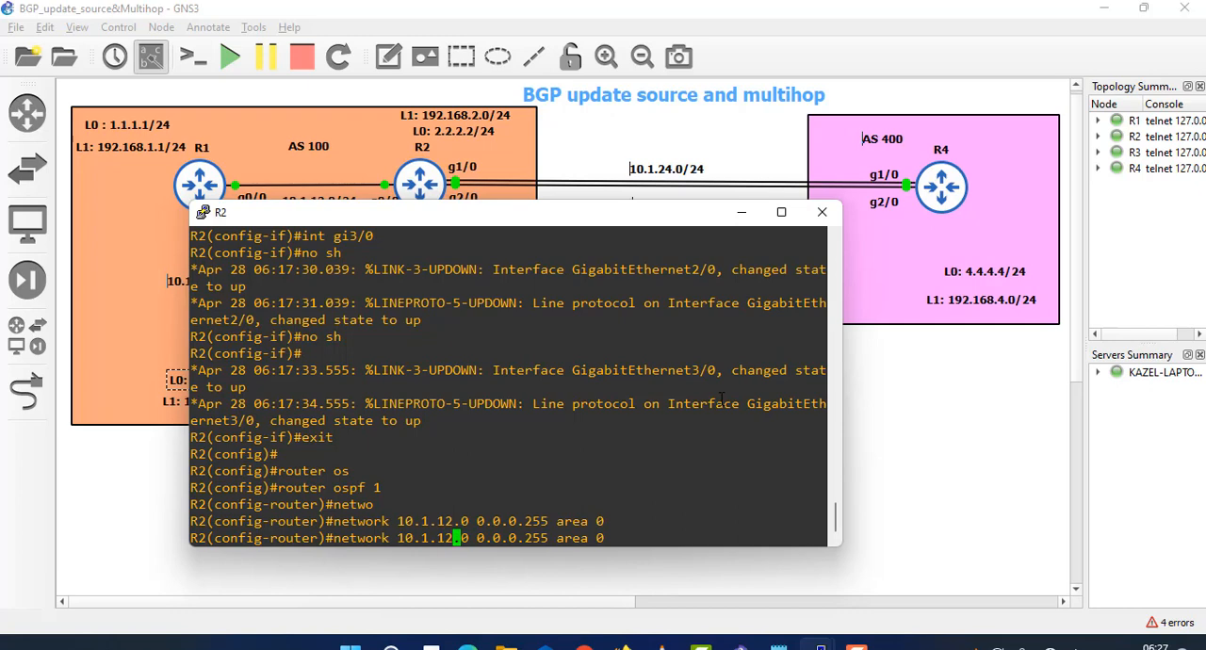
{"action": "key", "text": "BackSpace"}
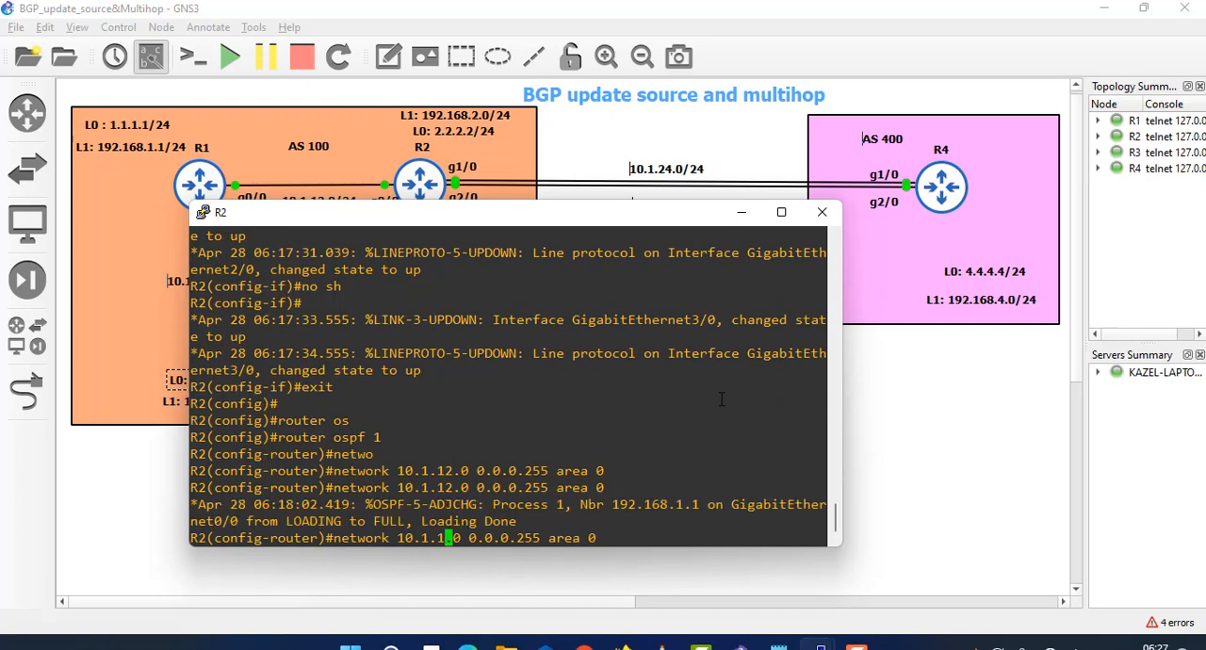
{"action": "key", "text": "BackSpace"}
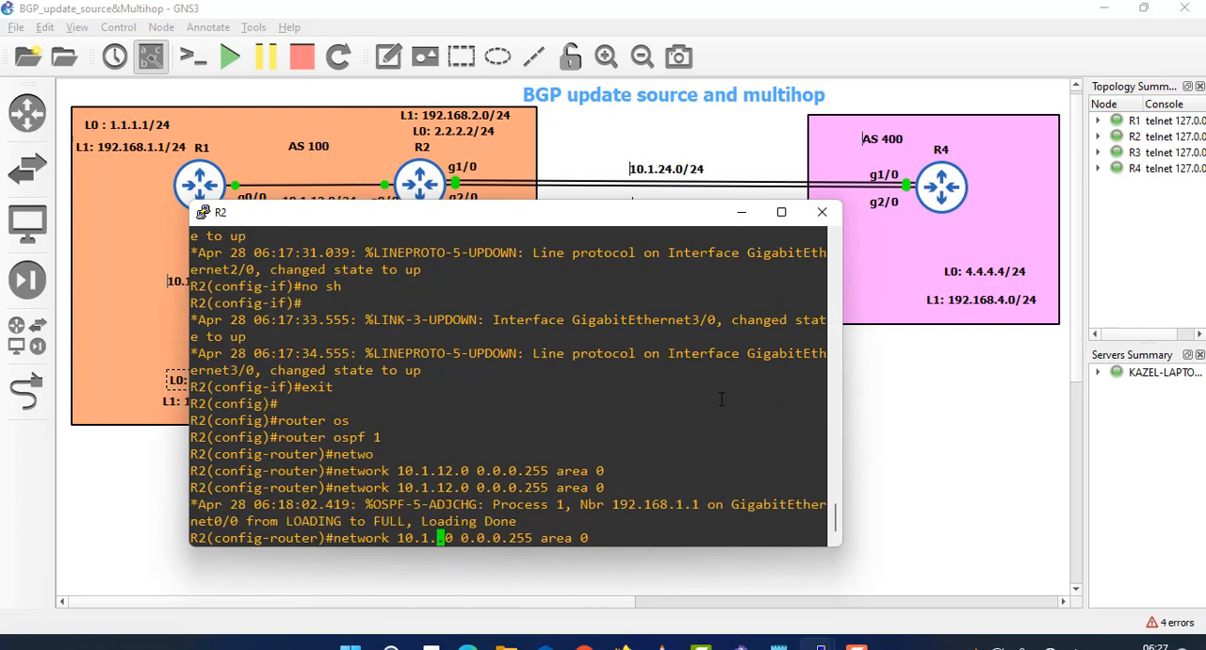
{"action": "type", "text": "23"}
{"action": "key", "text": "Return"}
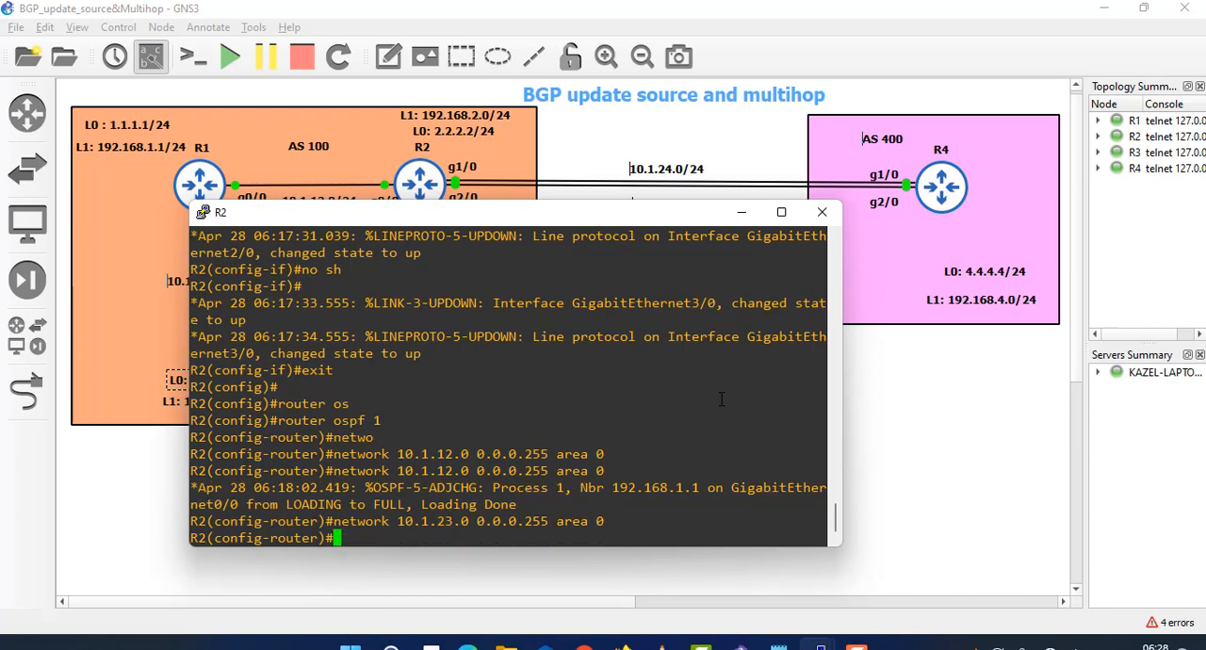
- Advertise R2's Loopback0 address 2.2.2.2 with wildcard 0.0.0.0 in OSPF area 0
{"action": "key", "text": "Up"}
{"action": "key", "text": "Down"}
{"action": "type", "text": "netw 2.2.2.2 0"}
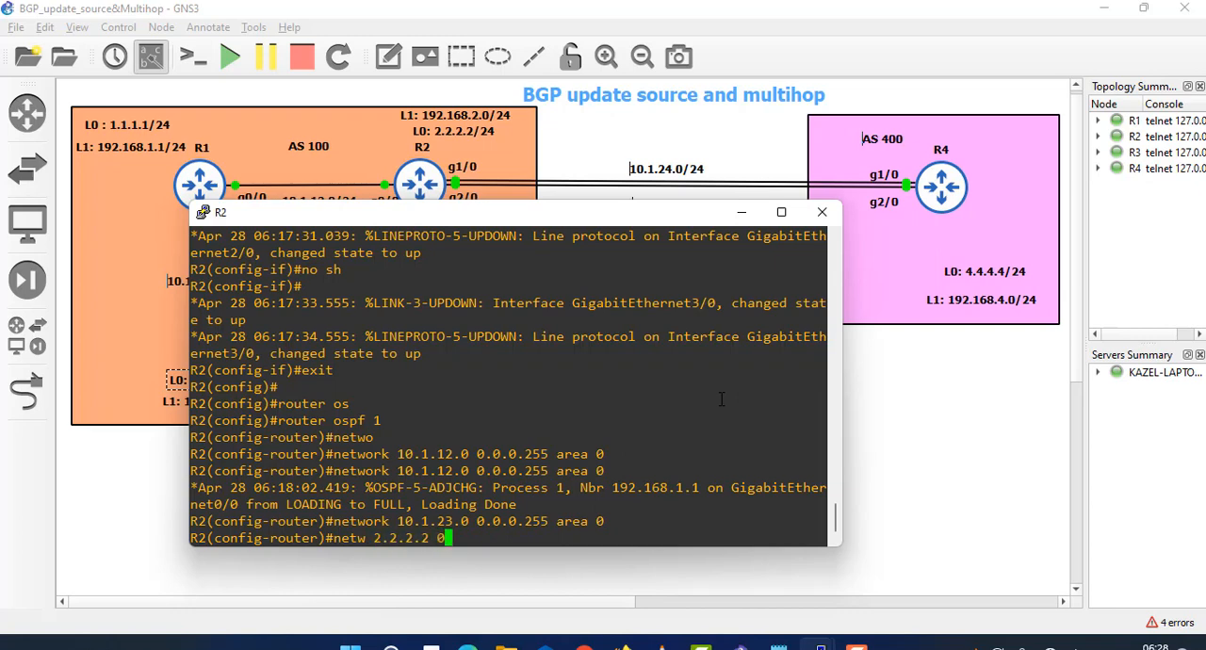
{"action": "type", "text": ".0.0.0 area 0"}
{"action": "key", "text": "Return"}
- Advertise R2's Loopback1 address 192.168.2.2 with wildcard 0.0.0.0 in OSPF area 0 and return to the privileged prompt
{"action": "type", "text": "netw "}
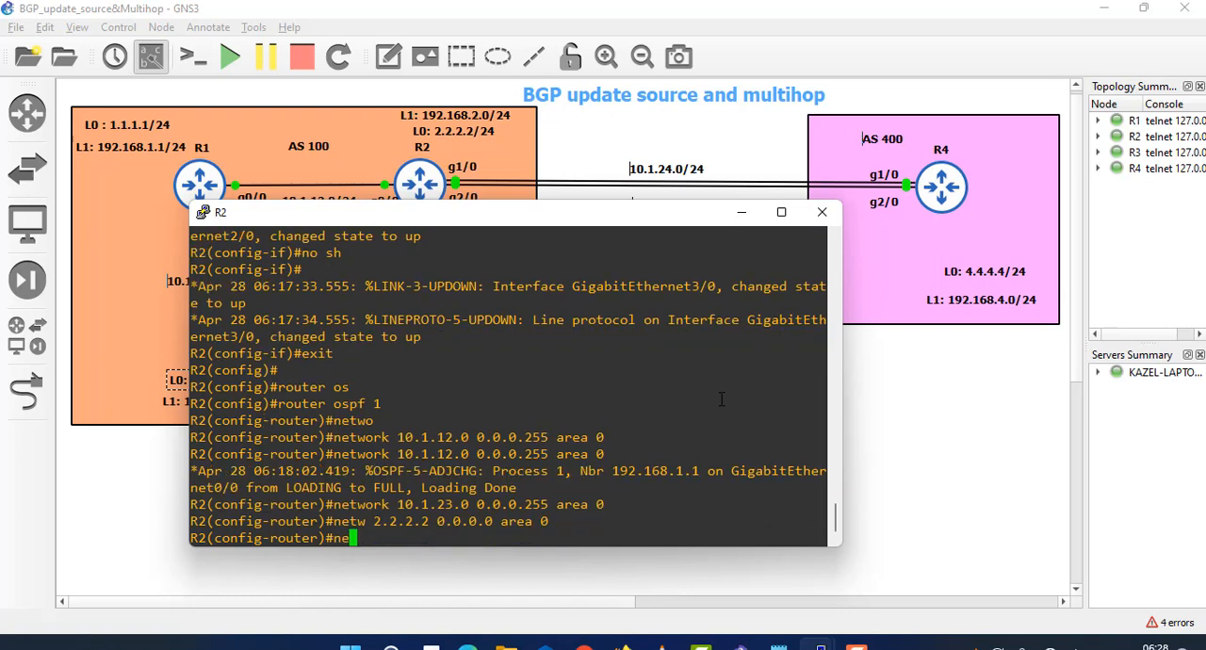
{"action": "type", "text": "192.168.2.2 "}
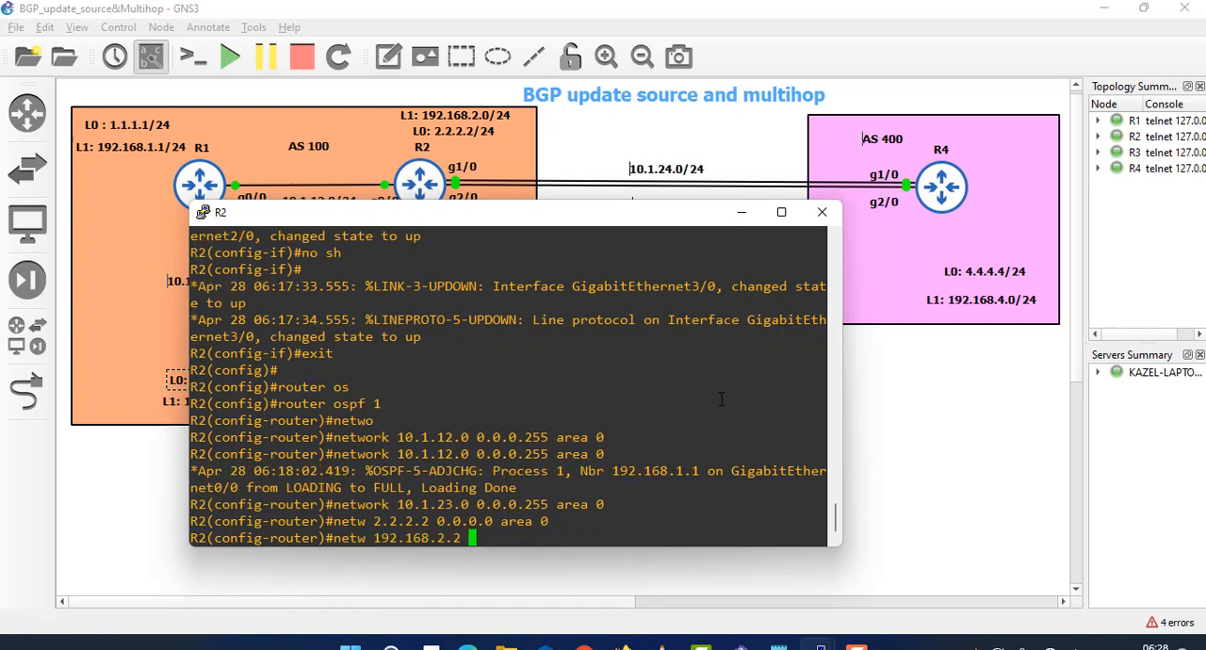
{"action": "type", "text": "0.0.0.0 area 0"}
{"action": "key", "text": "Return"}
{"action": "key", "text": "Return"}
{"action": "key", "text": "Return"}
{"action": "key", "text": "Return"}
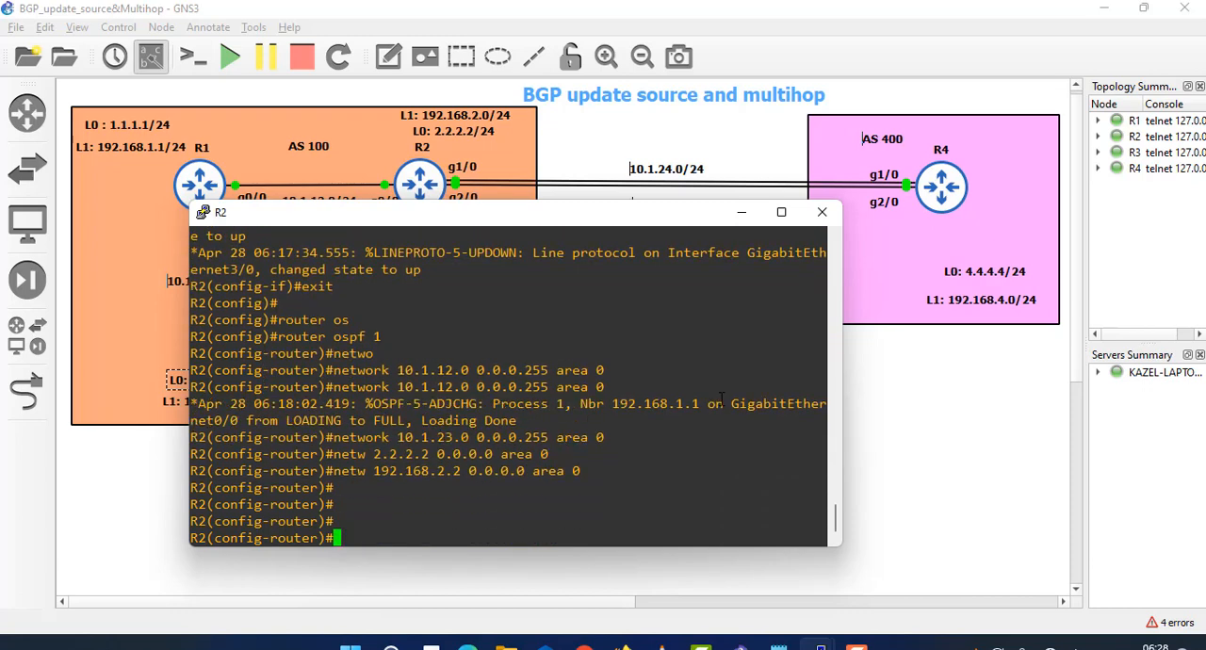
{"action": "key", "text": "ctrl+z"}
{"action": "key", "text": "Return"}
- Run show ip route ospf on R2 to check the routes learned through OSPF
{"action": "type", "text": "shwo i"}
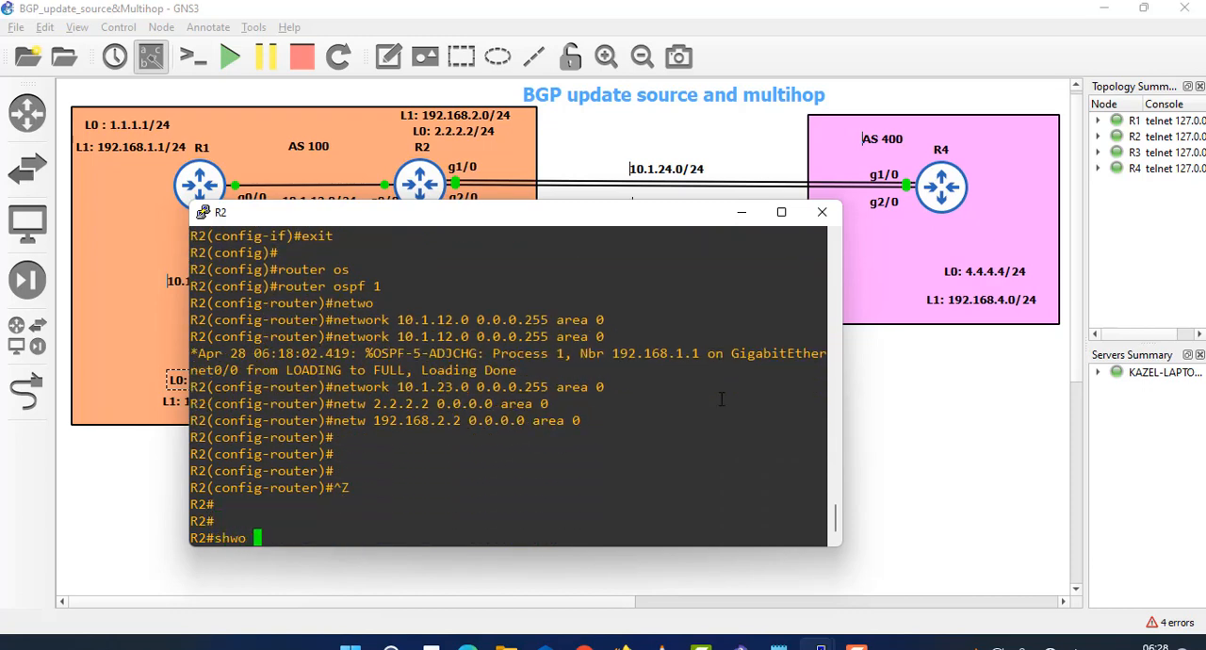
{"action": "key", "text": "BackSpace"}
{"action": "key", "text": "BackSpace"}
{"action": "key", "text": "BackSpace"}
{"action": "key", "text": "BackSpace"}
{"action": "type", "text": "ow ip ro"}
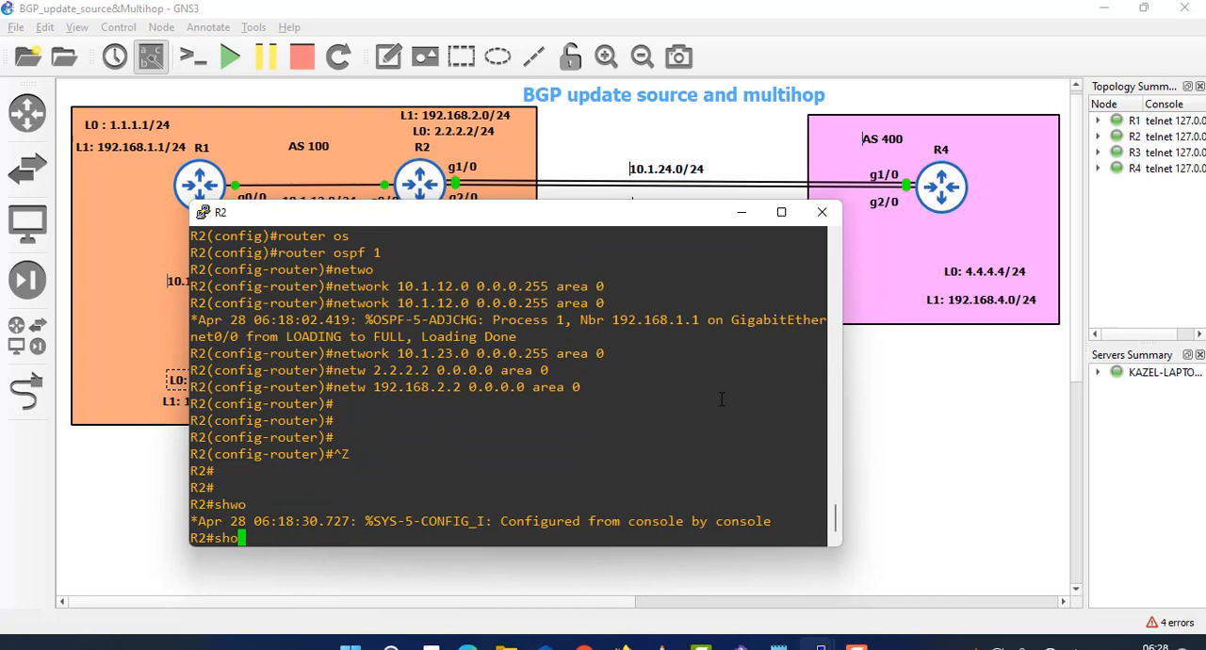
{"action": "type", "text": "ute o"}
{"action": "key", "text": "Tab"}
{"action": "type", "text": "s"}
{"action": "key", "text": "Tab"}
{"action": "type", "text": "pf"}
{"action": "key", "text": "Return"}
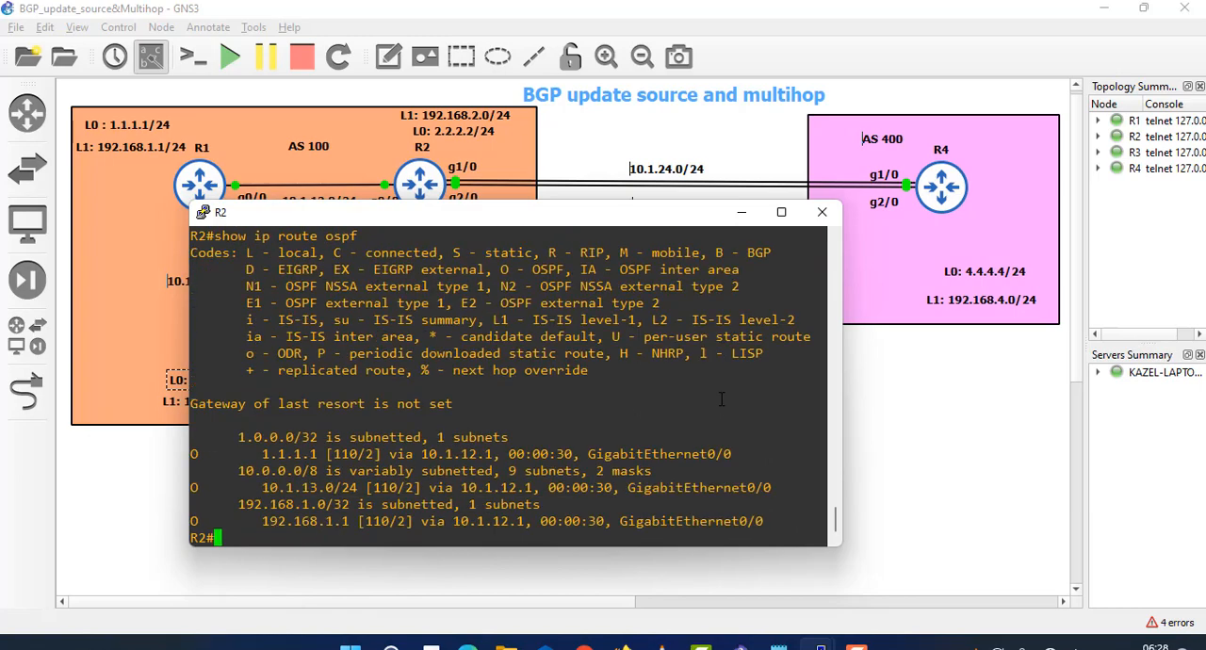
- Switch to R3's console and run show ip int brief to check its GigabitEthernet and loopback interface addresses
{"action": "left_click_drag", "start_coordinate": [225, 455], "coordinate": [323, 454]}
{"action": "left_click", "coordinate": [742, 212]}
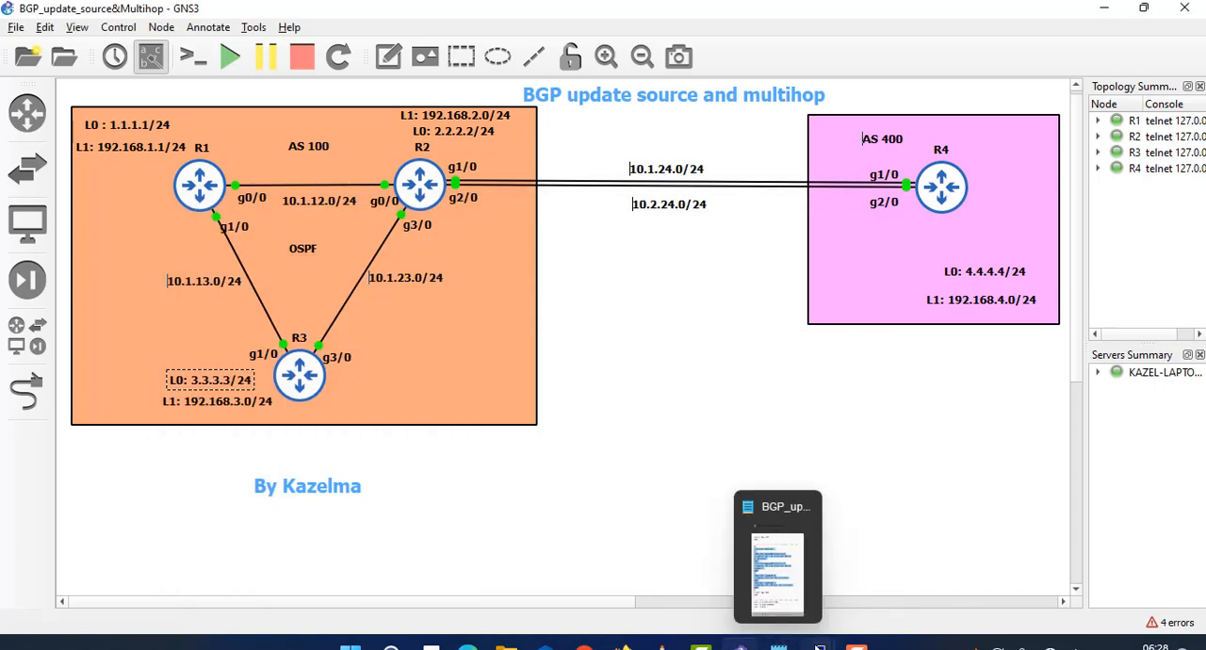
{"action": "mouse_move", "coordinate": [740, 644]}
{"action": "left_click", "coordinate": [918, 584]}
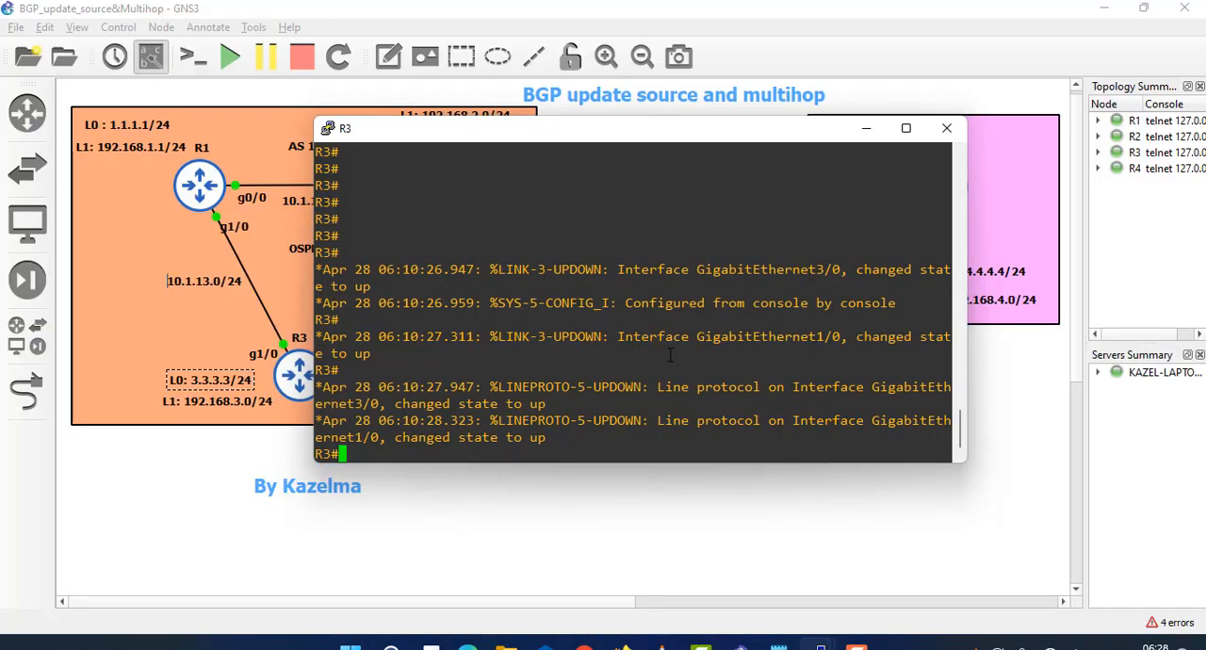
{"action": "type", "text": "show ip int br"}
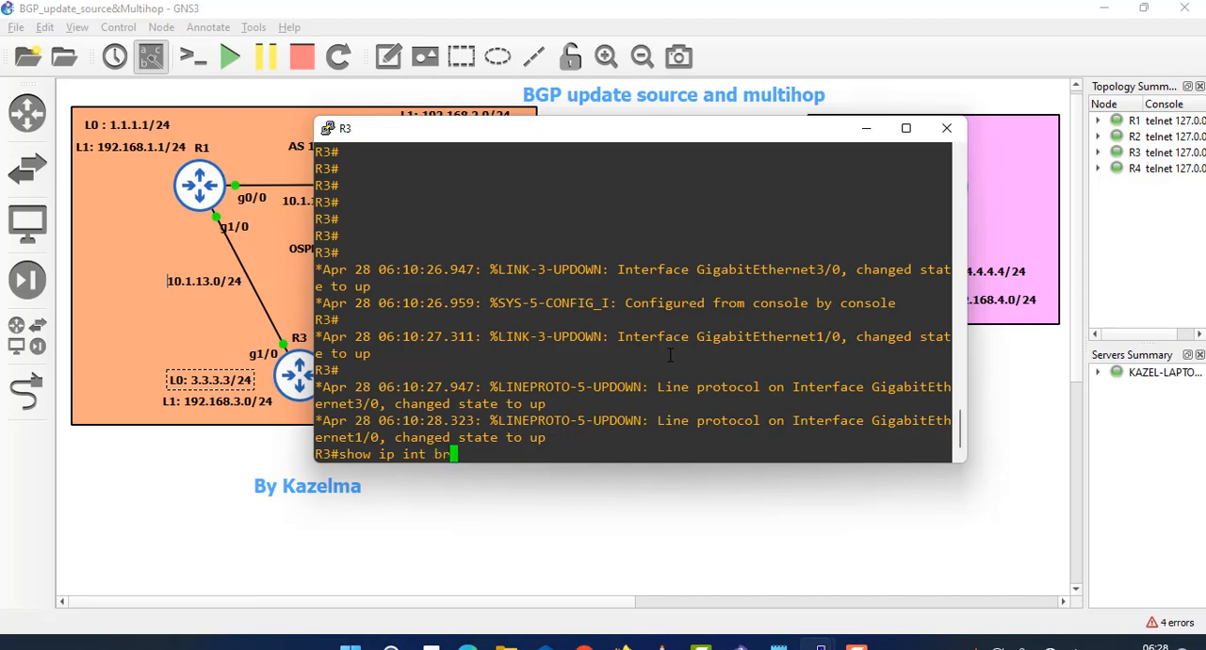
{"action": "key", "text": "Tab"}
{"action": "key", "text": "Return"}
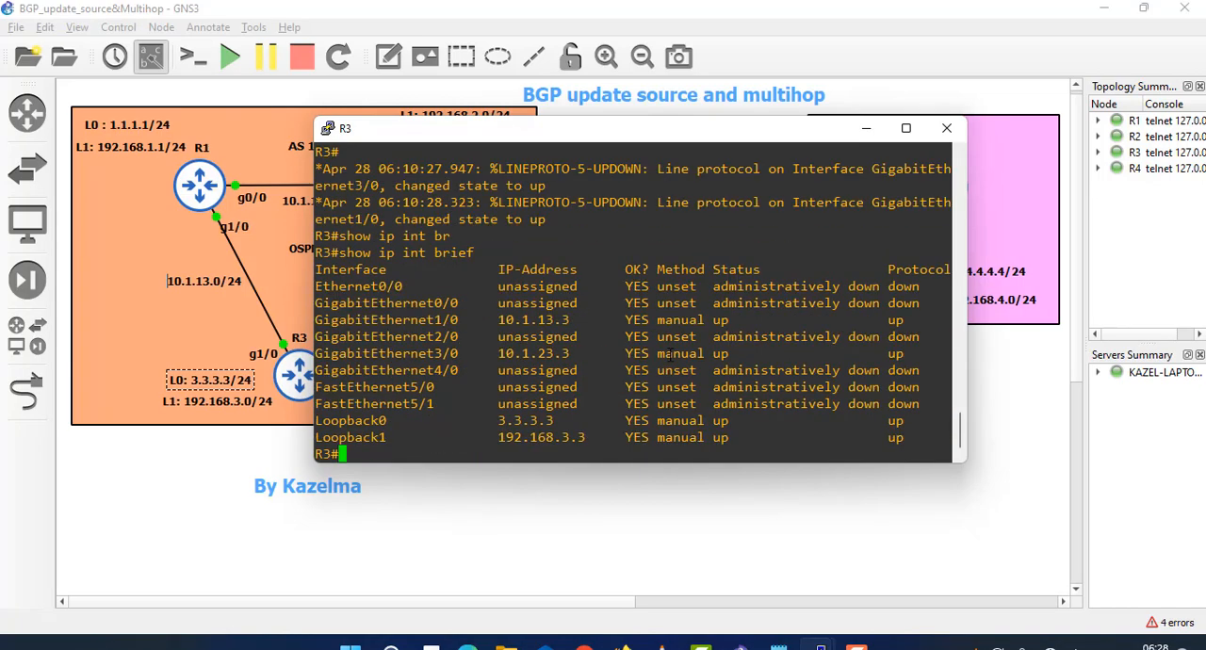
{"action": "left_click_drag", "start_coordinate": [577, 321], "coordinate": [436, 321]}
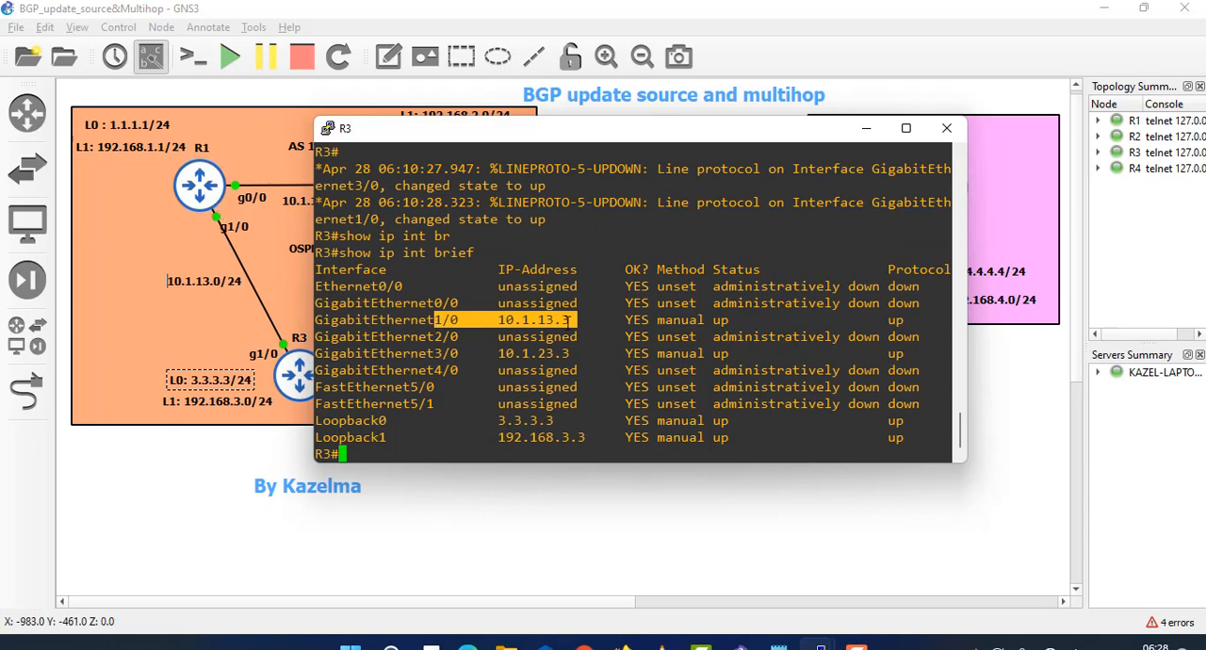
{"action": "left_click_drag", "start_coordinate": [569, 351], "coordinate": [497, 355]}
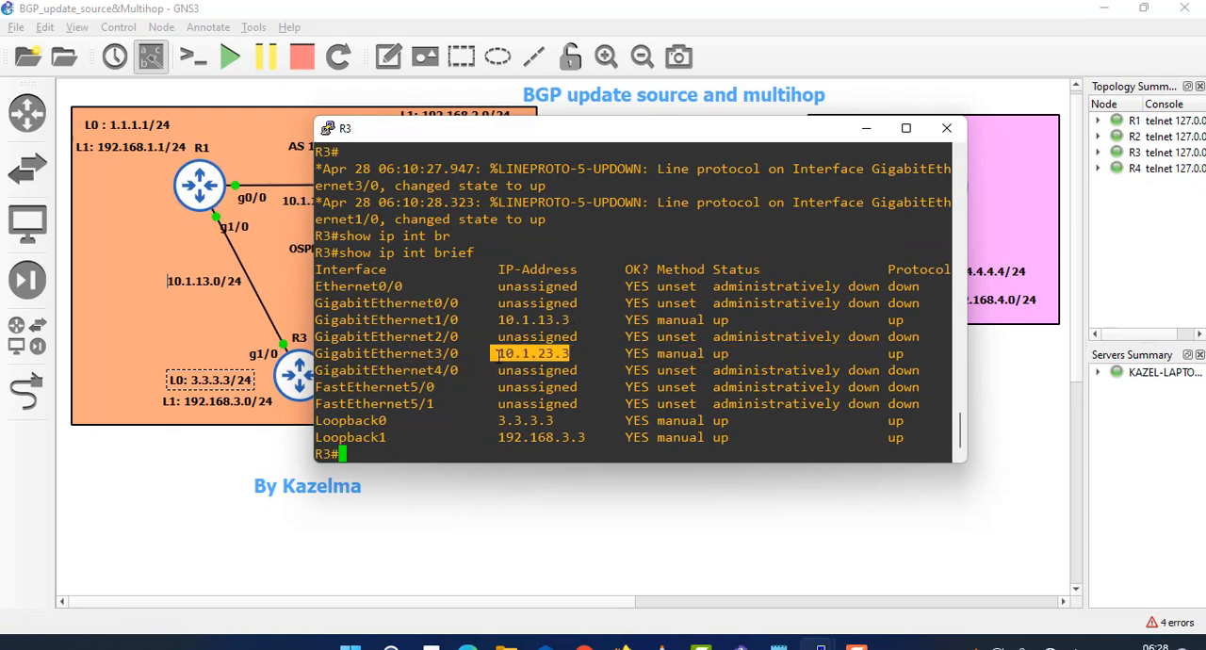
{"action": "left_click_drag", "start_coordinate": [578, 427], "coordinate": [512, 436]}
{"action": "left_click", "coordinate": [436, 448]}
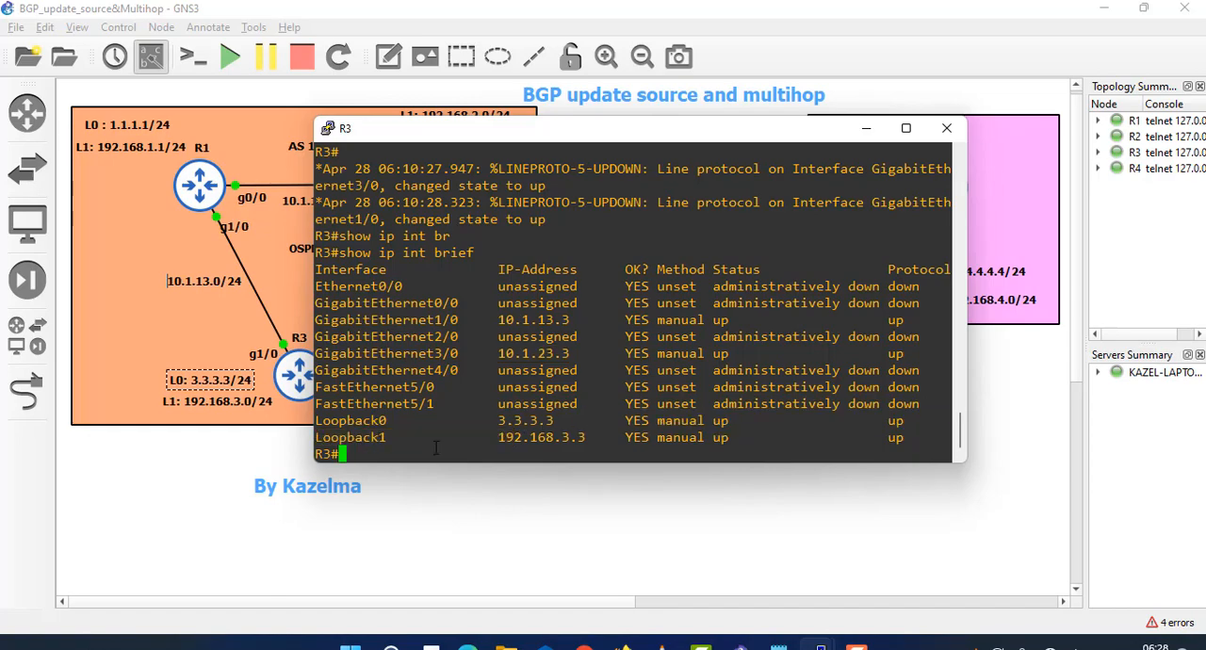
- Enter global configuration mode on R3 and start OSPF process 1
{"action": "type", "text": "conf t"}
{"action": "key", "text": "Return"}
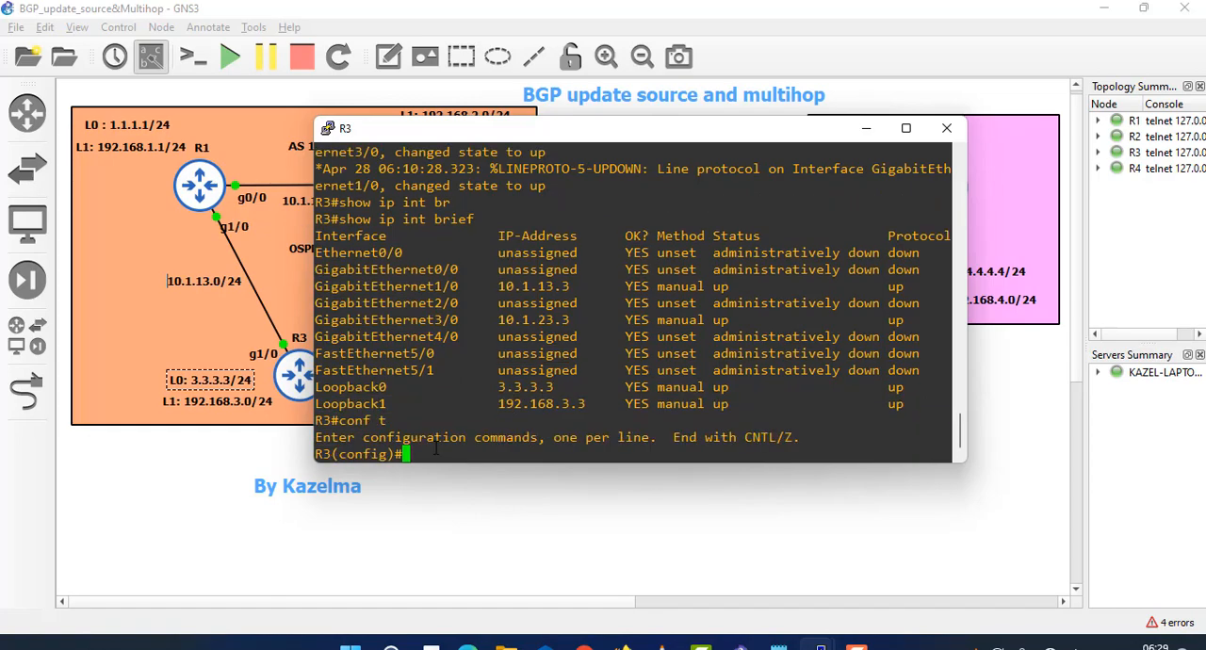
{"action": "type", "text": "routrer"}
{"action": "key", "text": "Tab"}
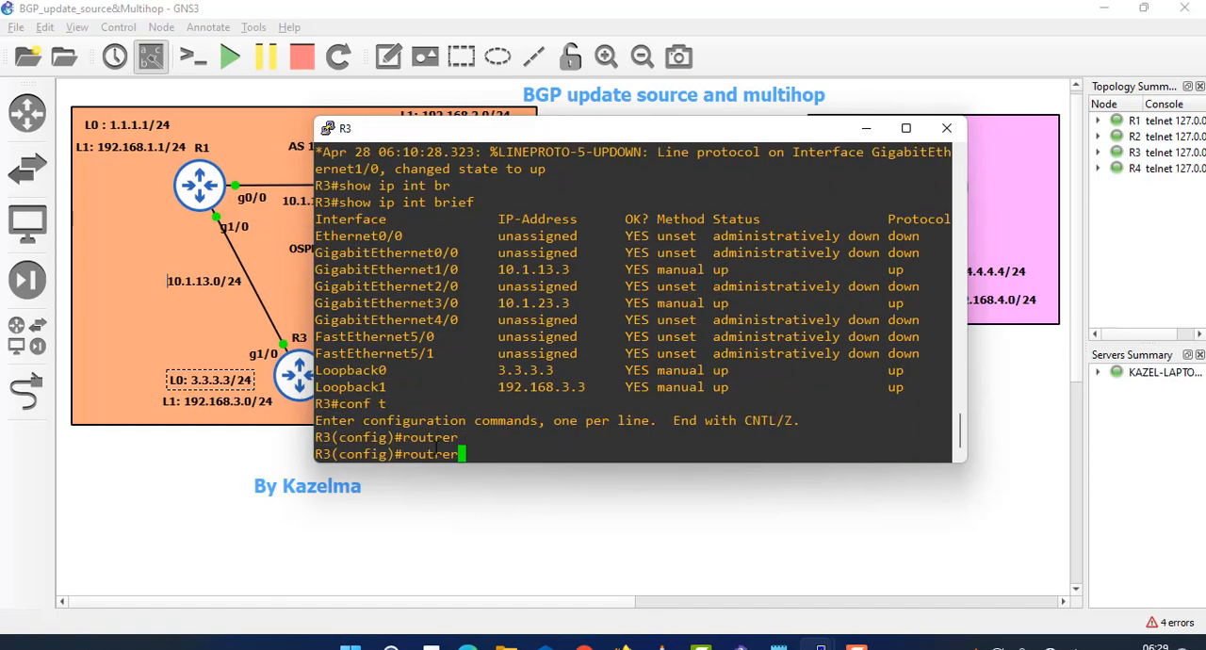
{"action": "key", "text": "BackSpace"}
{"action": "key", "text": "Tab"}
{"action": "key", "text": "BackSpace"}
{"action": "key", "text": "BackSpace"}
{"action": "type", "text": "e"}
{"action": "key", "text": "Tab"}
{"action": "type", "text": "r o"}
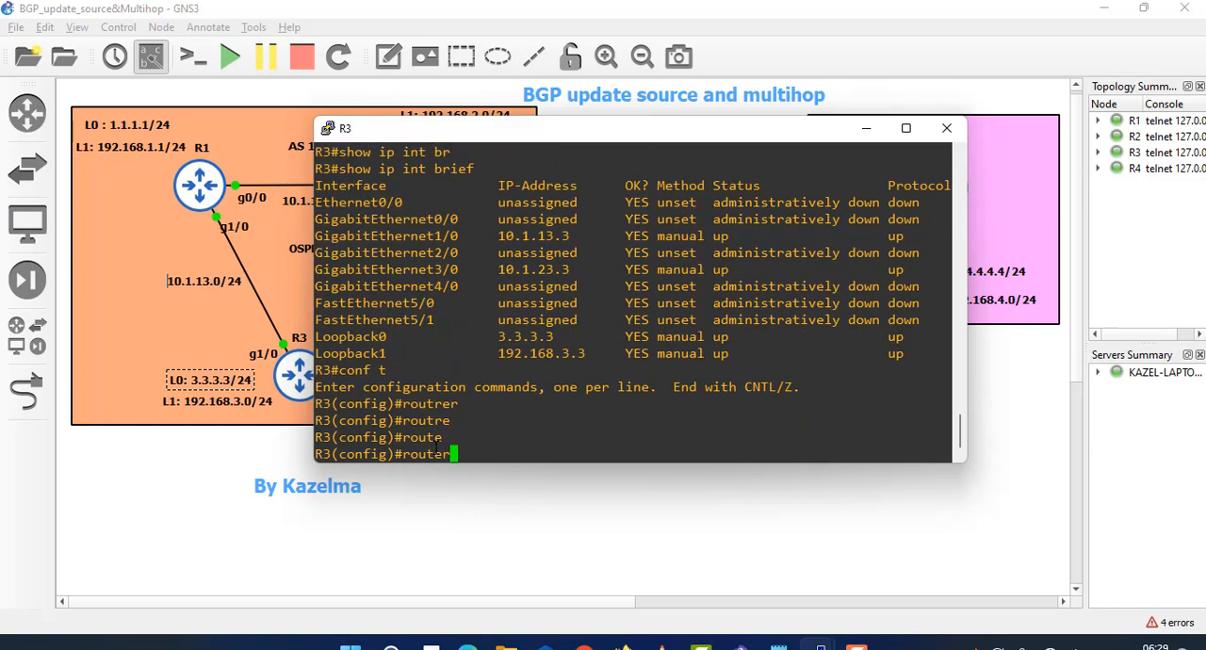
{"action": "type", "text": "s"}
{"action": "key", "text": "Tab"}
{"action": "type", "text": "1"}
{"action": "key", "text": "Return"}
- Advertise all R3 interfaces in OSPF area 0 with network 0.0.0.0 0.0.0.0 and return to the privileged prompt
{"action": "type", "text": "n"}
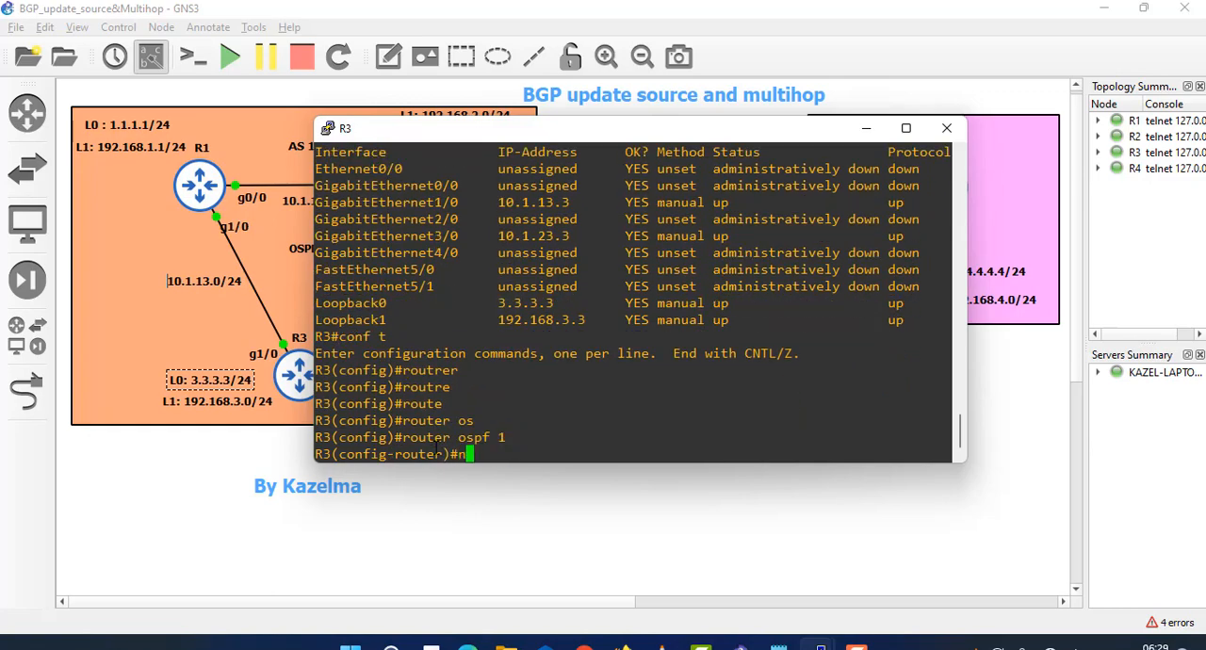
{"action": "type", "text": "etw 0.0."}
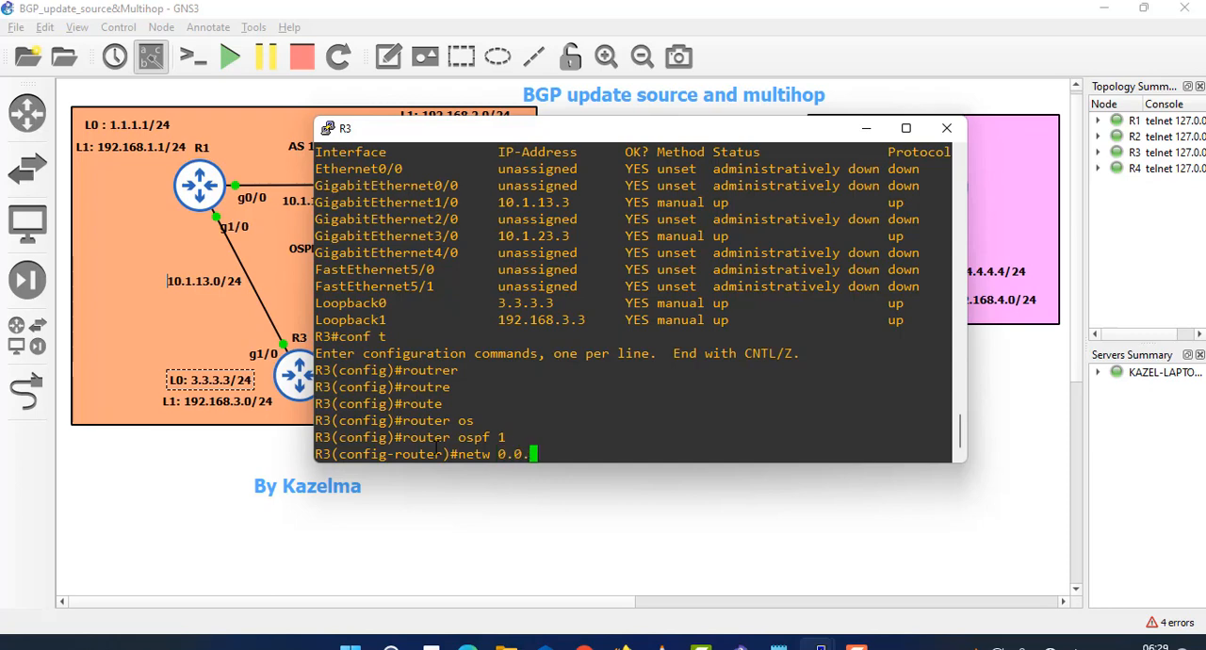
{"action": "type", "text": "0.0."}
{"action": "key", "text": "BackSpace"}
{"action": "type", "text": "0.0.0.0 area 0"}
{"action": "key", "text": "Return"}
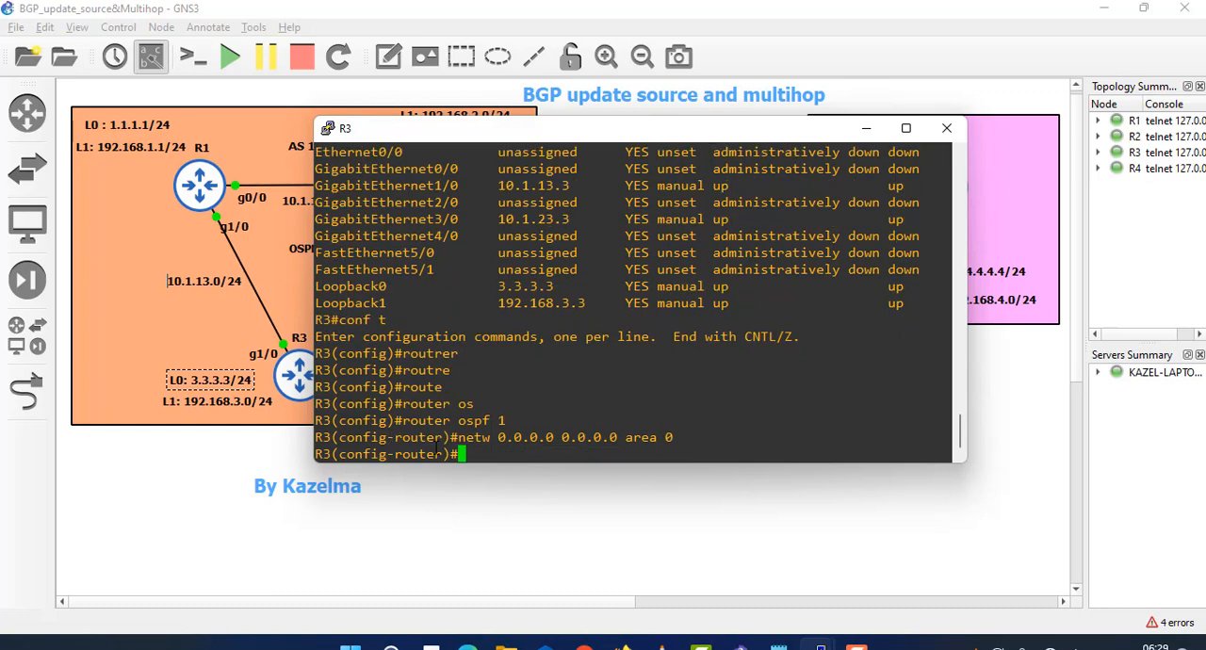
{"action": "key", "text": "ctrl+z"}
{"action": "key", "text": "Return"}
{"action": "key", "text": "Return"}
{"action": "key", "text": "Return"}
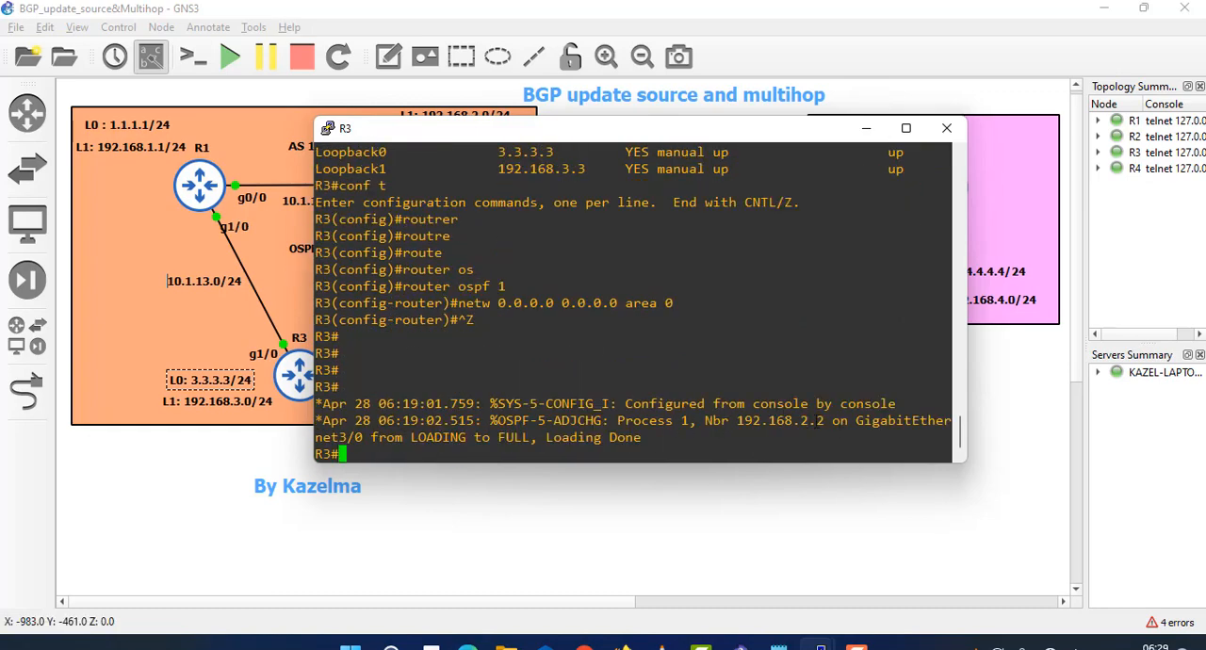
- Check R3's OSPF adjacency messages and run show ip route ospf to examine the routes and next hops it learned
{"action": "left_click_drag", "start_coordinate": [823, 420], "coordinate": [762, 420]}
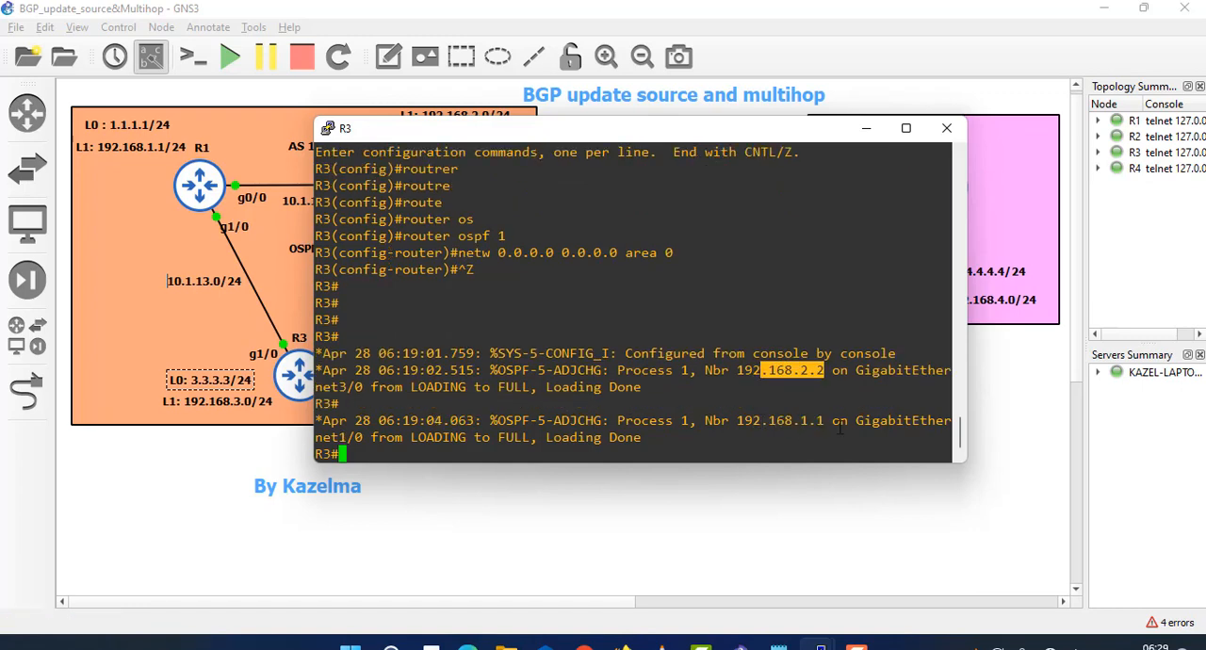
{"action": "left_click_drag", "start_coordinate": [838, 424], "coordinate": [736, 413]}
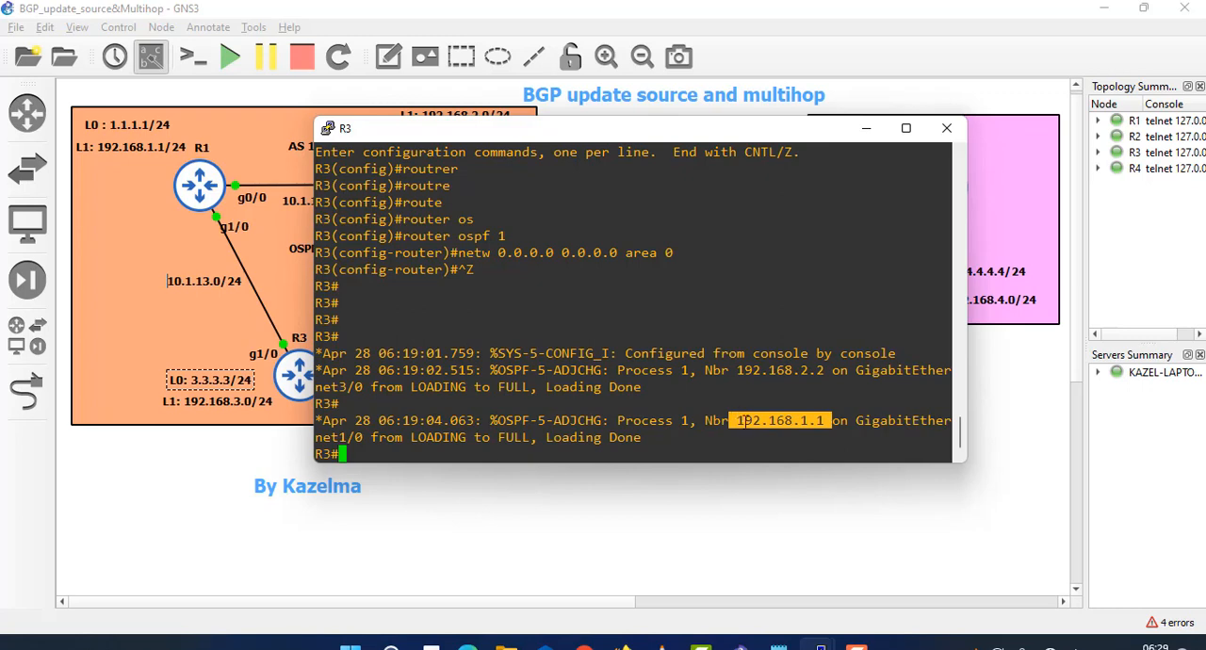
{"action": "left_click", "coordinate": [710, 415]}
{"action": "type", "text": "show "}
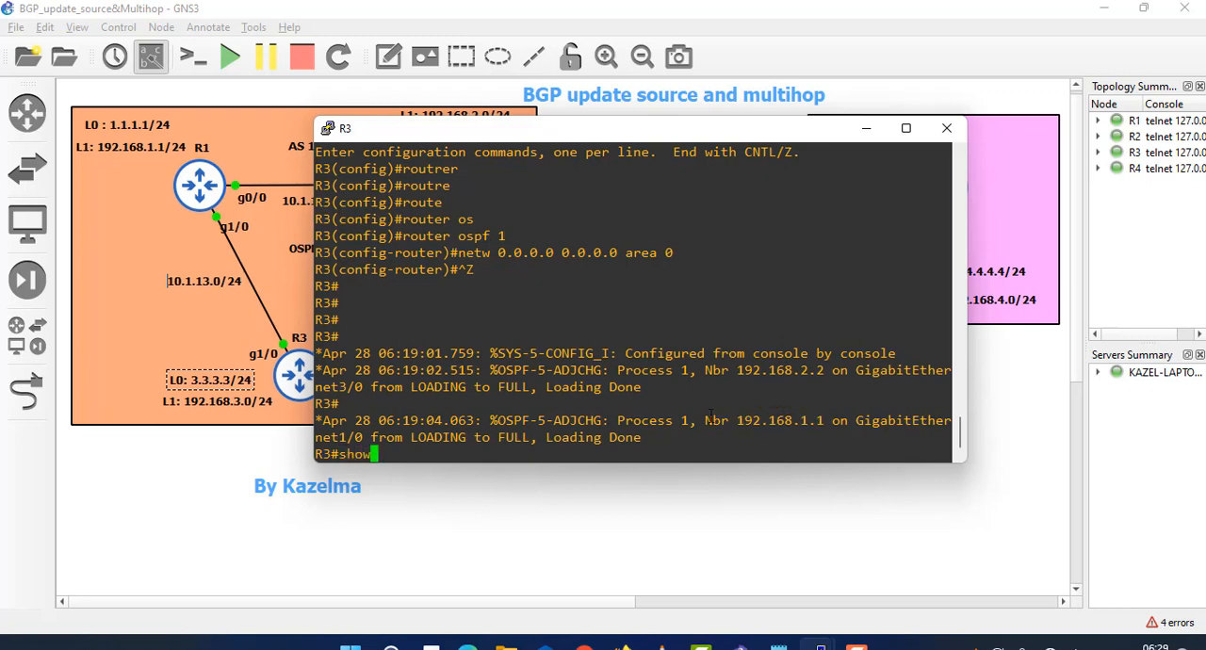
{"action": "type", "text": "ip route os"}
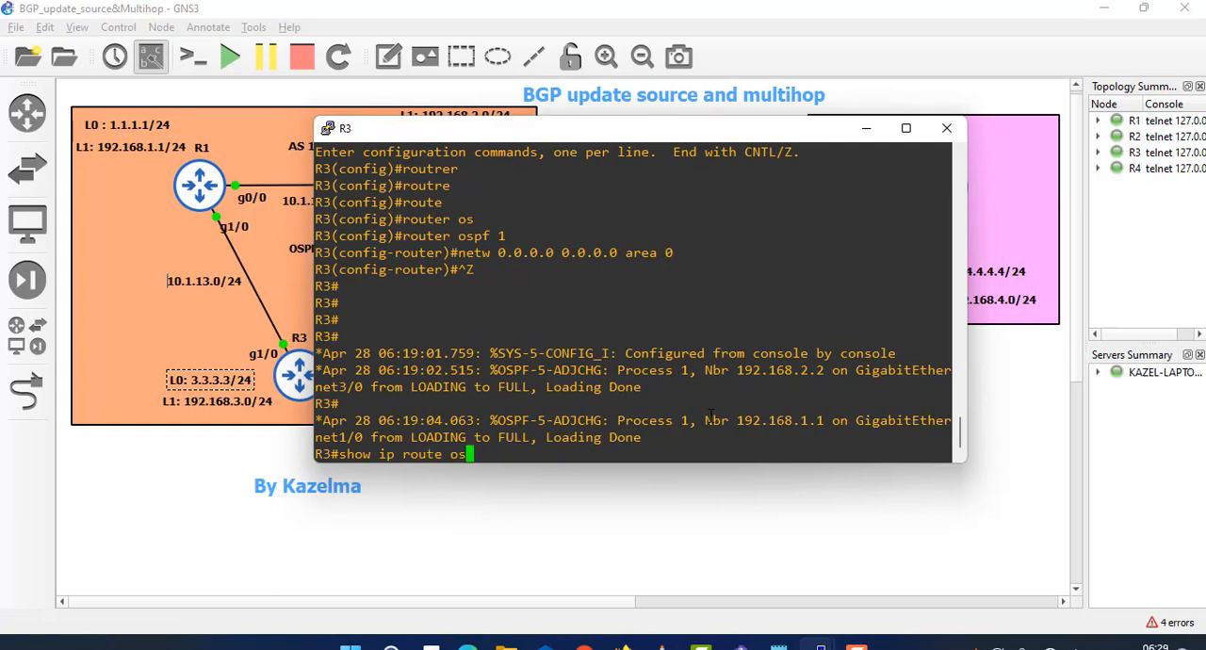
{"action": "key", "text": "Tab"}
{"action": "key", "text": "Return"}
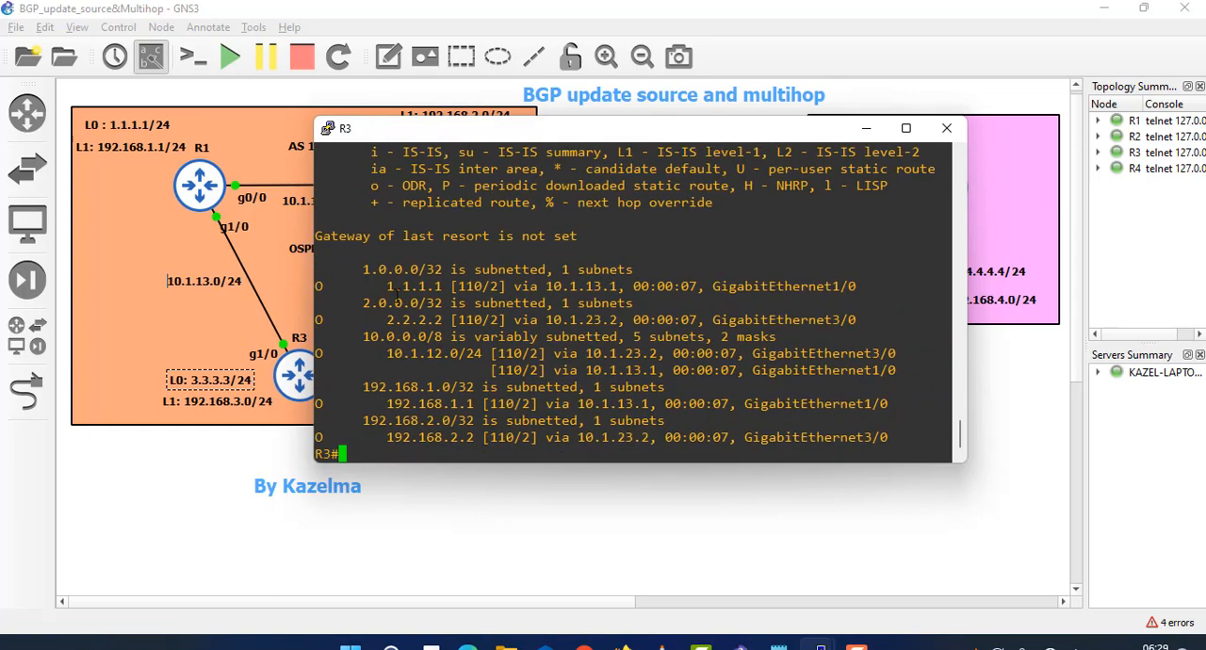
{"action": "left_click_drag", "start_coordinate": [379, 285], "coordinate": [453, 286]}
{"action": "left_click_drag", "start_coordinate": [380, 320], "coordinate": [462, 321]}
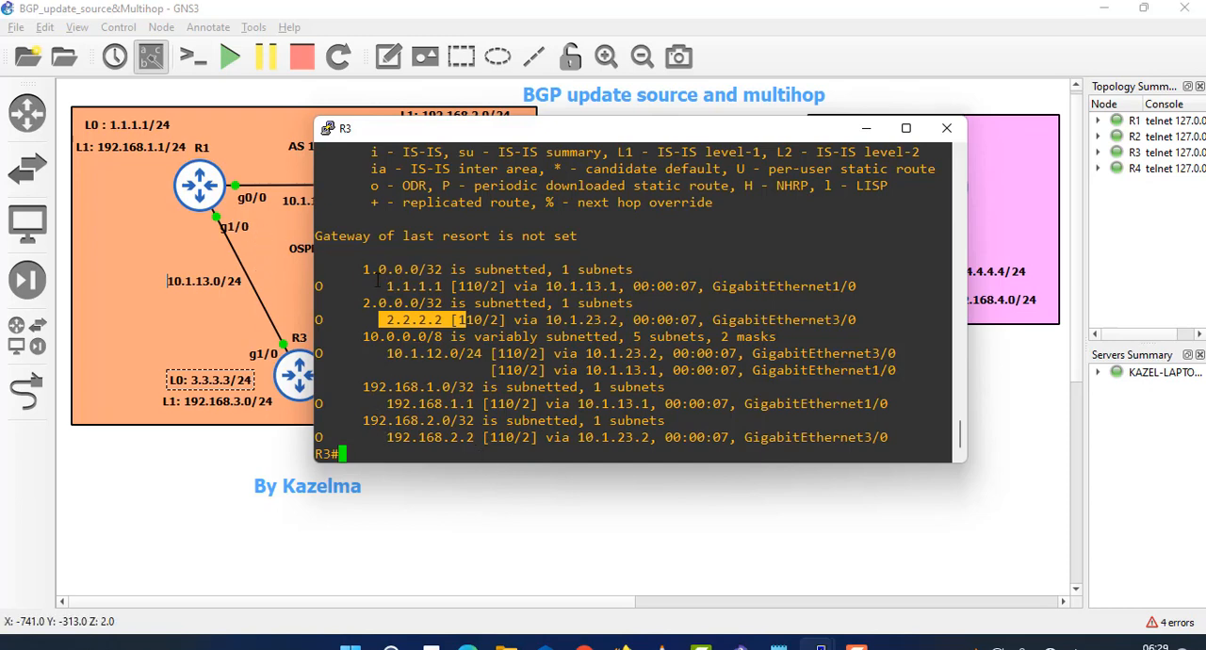
{"action": "left_click_drag", "start_coordinate": [378, 319], "coordinate": [428, 302]}
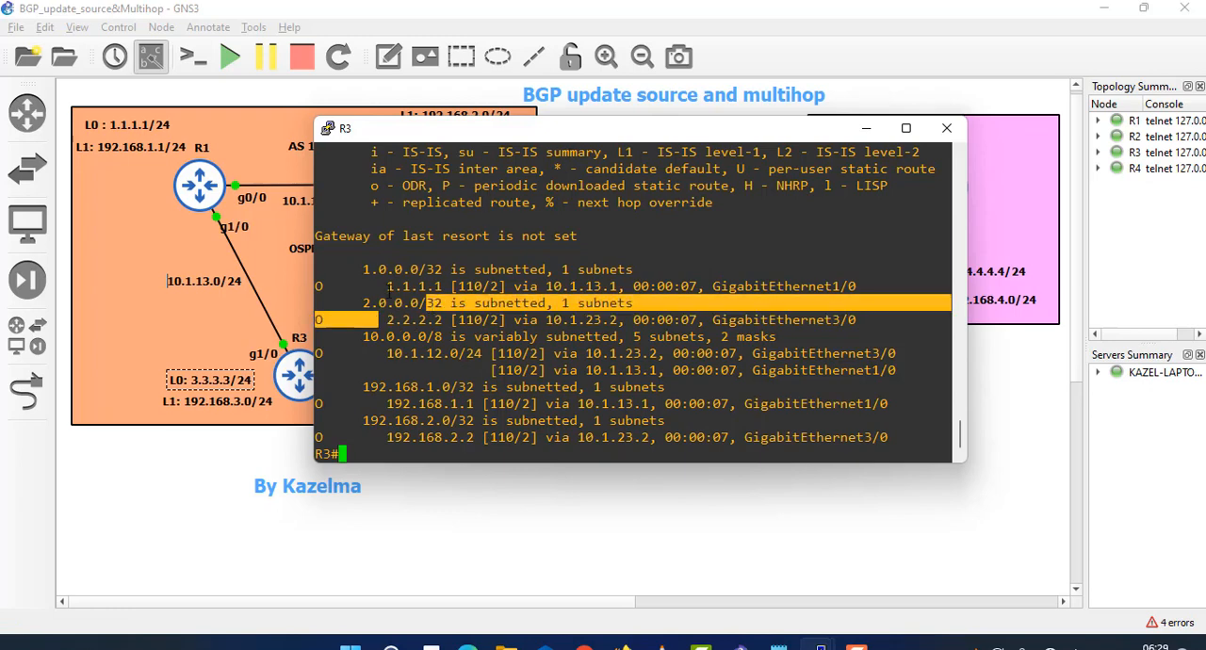
{"action": "left_click_drag", "start_coordinate": [388, 287], "coordinate": [451, 304]}
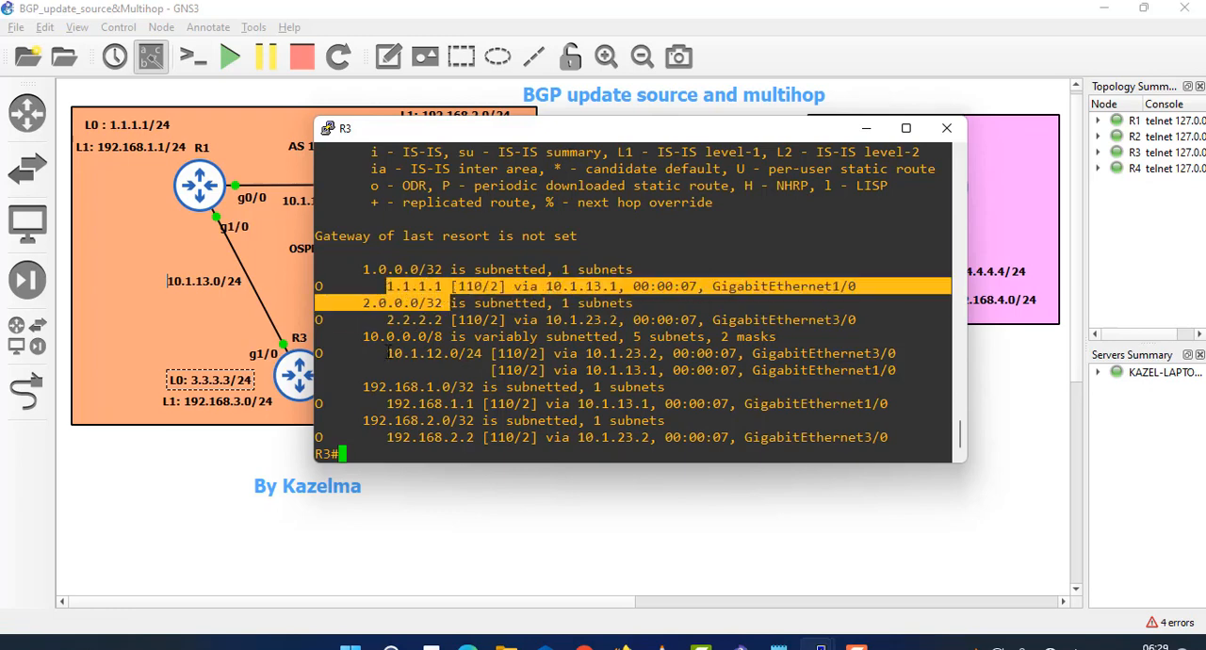
{"action": "left_click_drag", "start_coordinate": [389, 353], "coordinate": [424, 380]}
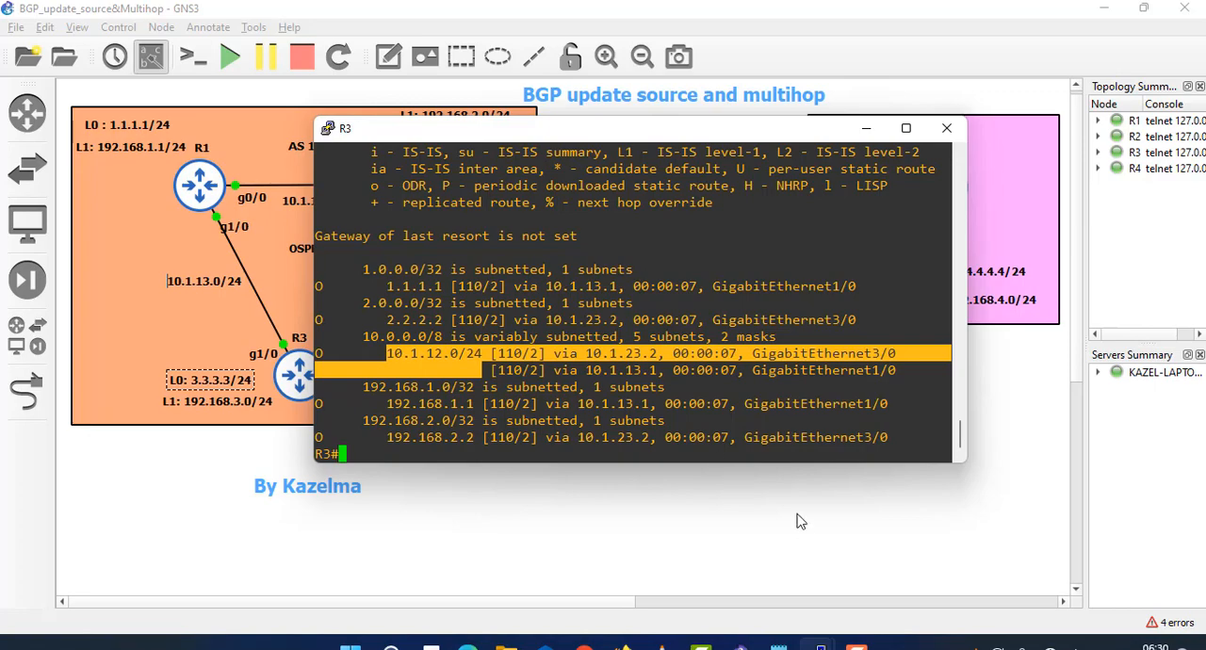
- Switch to R1's console, minimize R3's console, and enter global configuration mode on R1
{"action": "mouse_move", "coordinate": [826, 646]}
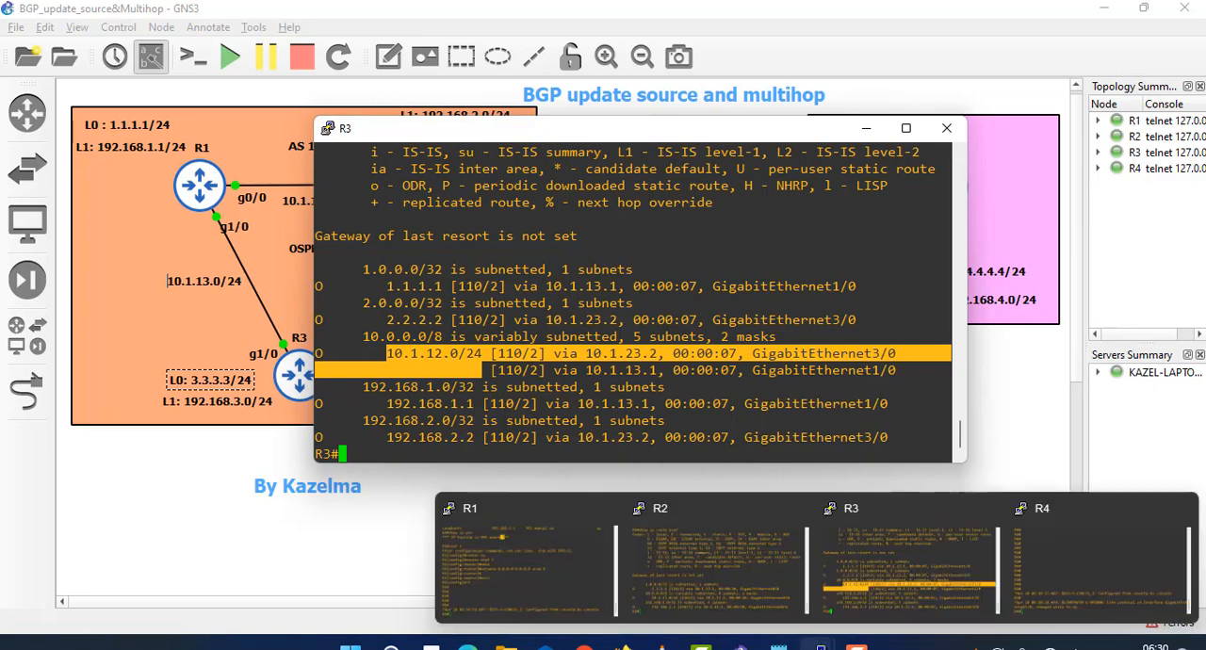
{"action": "left_click", "coordinate": [572, 561]}
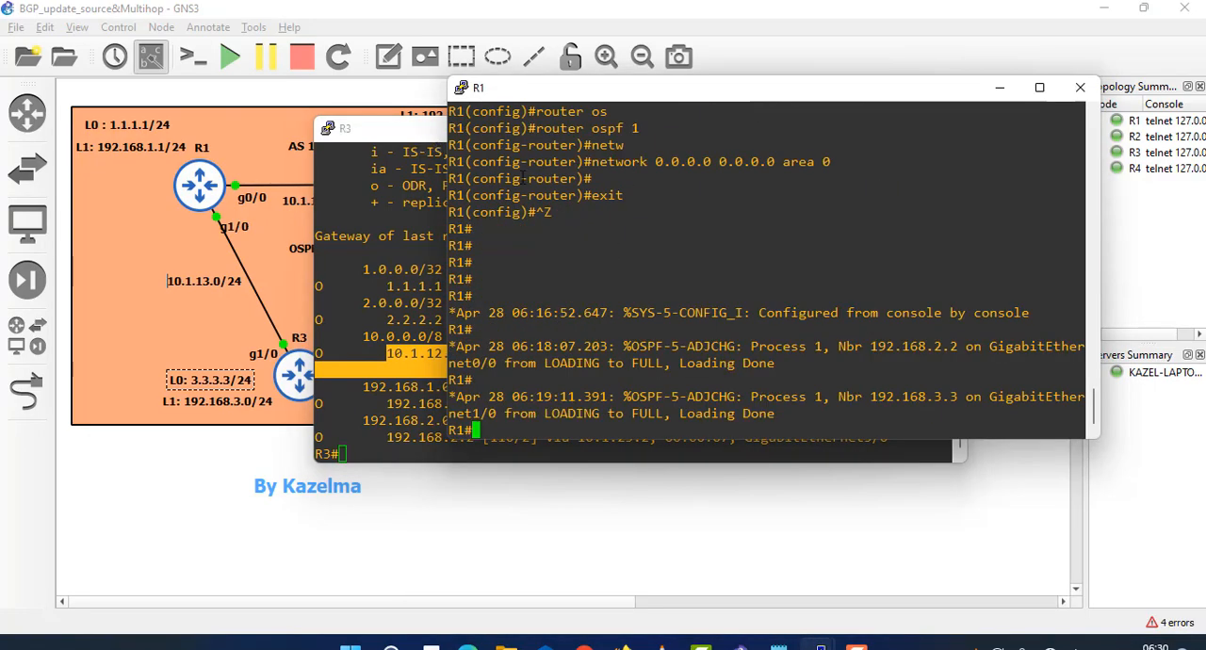
{"action": "left_click", "coordinate": [406, 129]}
{"action": "left_click", "coordinate": [867, 128]}
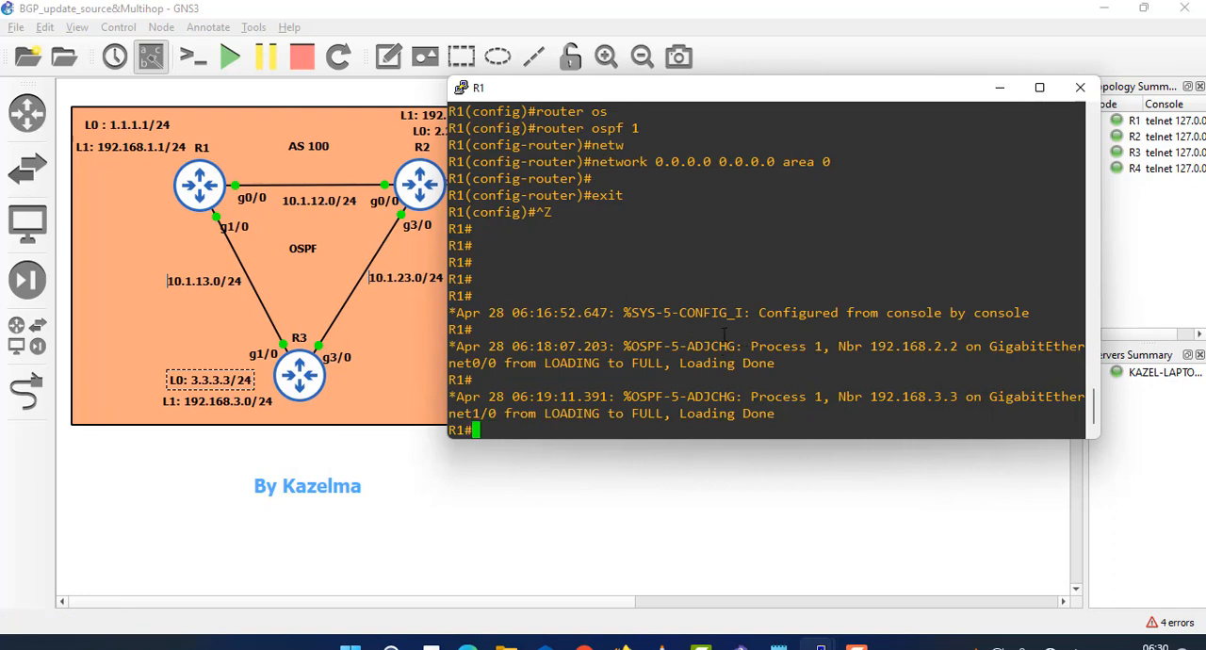
{"action": "type", "text": "conf t"}
{"action": "key", "text": "Return"}
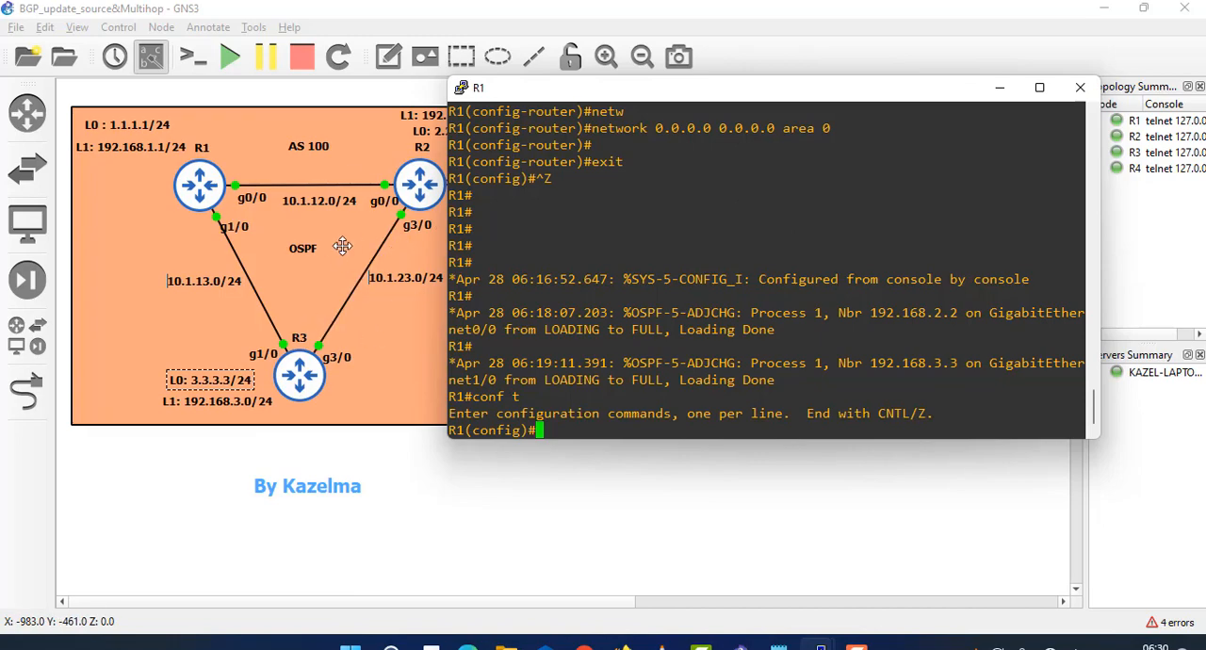
- Reposition R1's console window and start the BGP process for AS 100 on R1
{"action": "left_click_drag", "start_coordinate": [603, 107], "coordinate": [603, 160]}
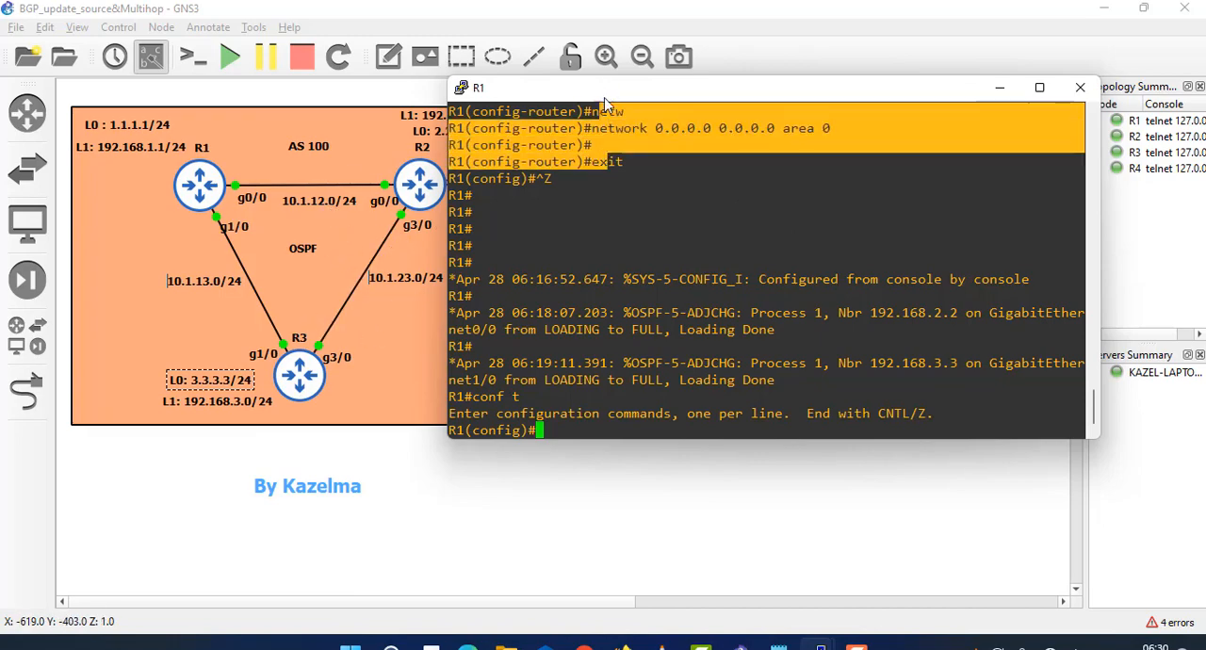
{"action": "left_click_drag", "start_coordinate": [605, 97], "coordinate": [591, 141]}
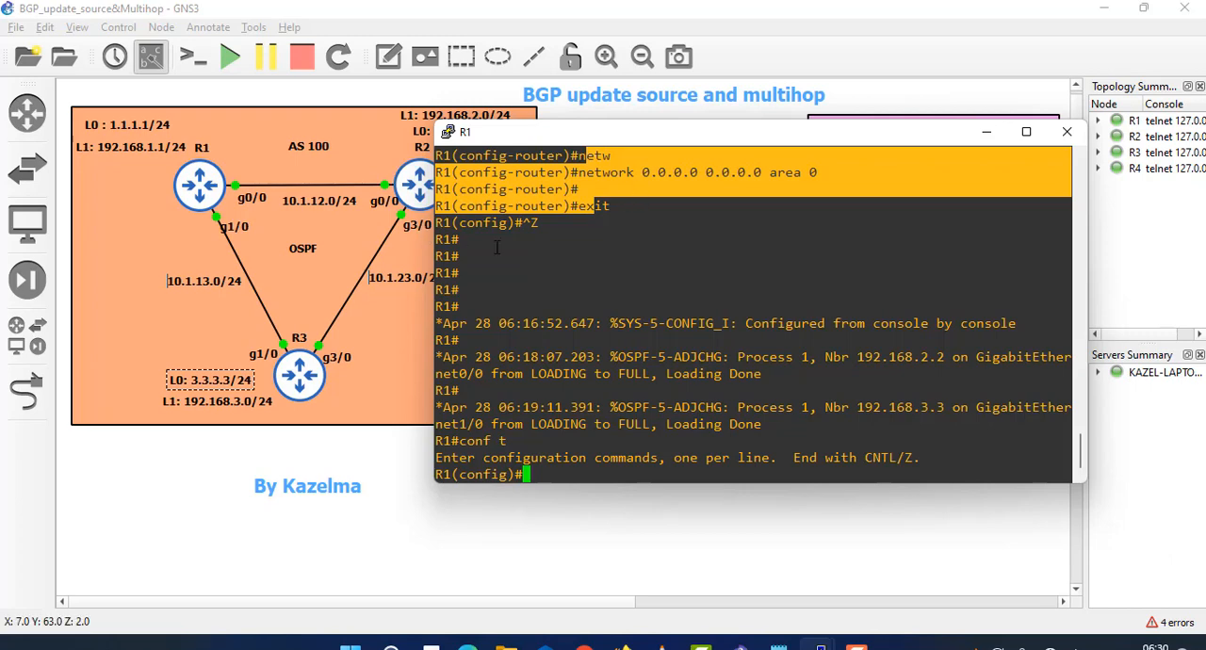
{"action": "left_click", "coordinate": [636, 295]}
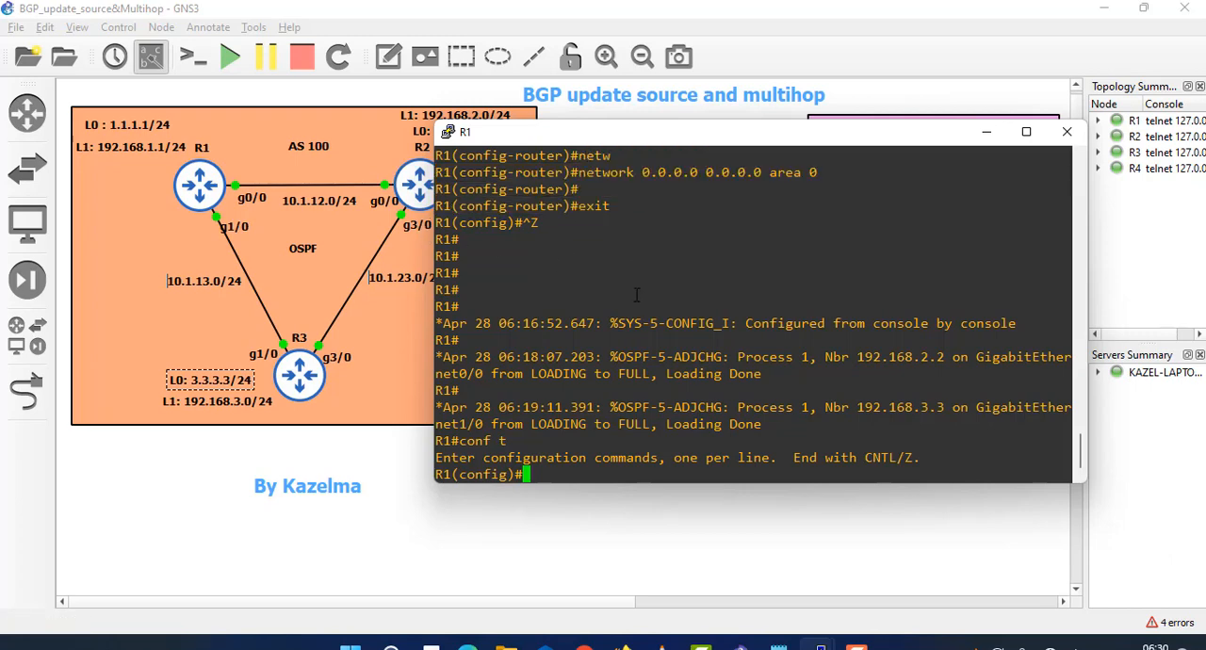
{"action": "type", "text": "router b"}
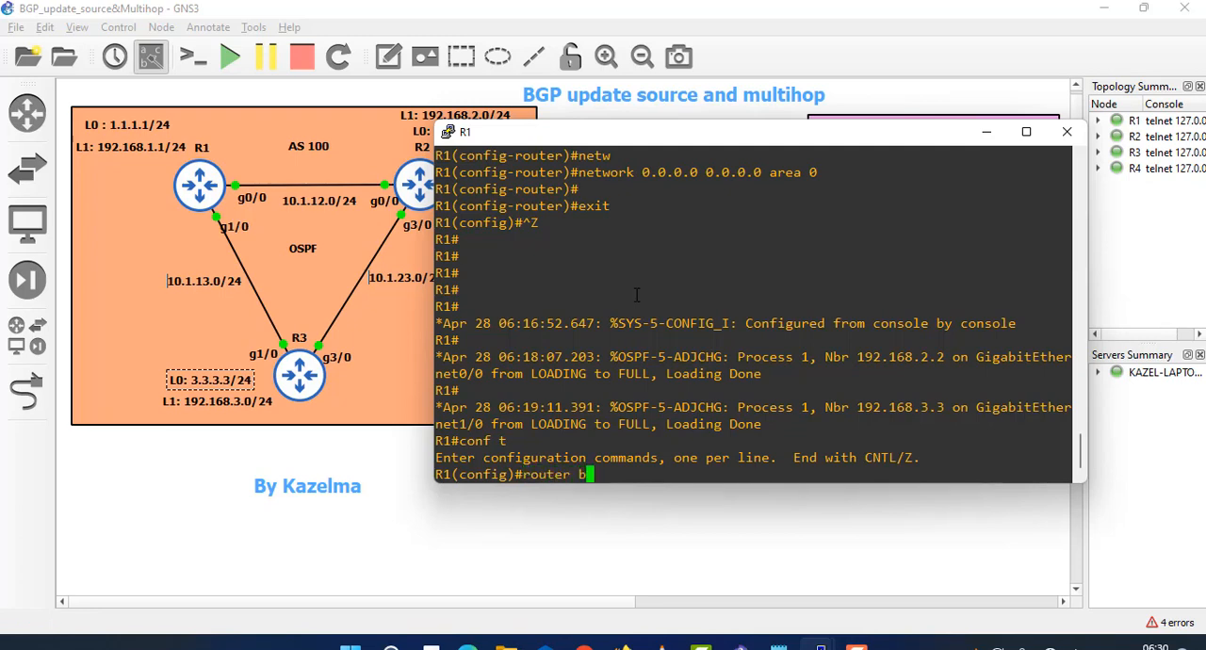
{"action": "type", "text": "gp 100"}
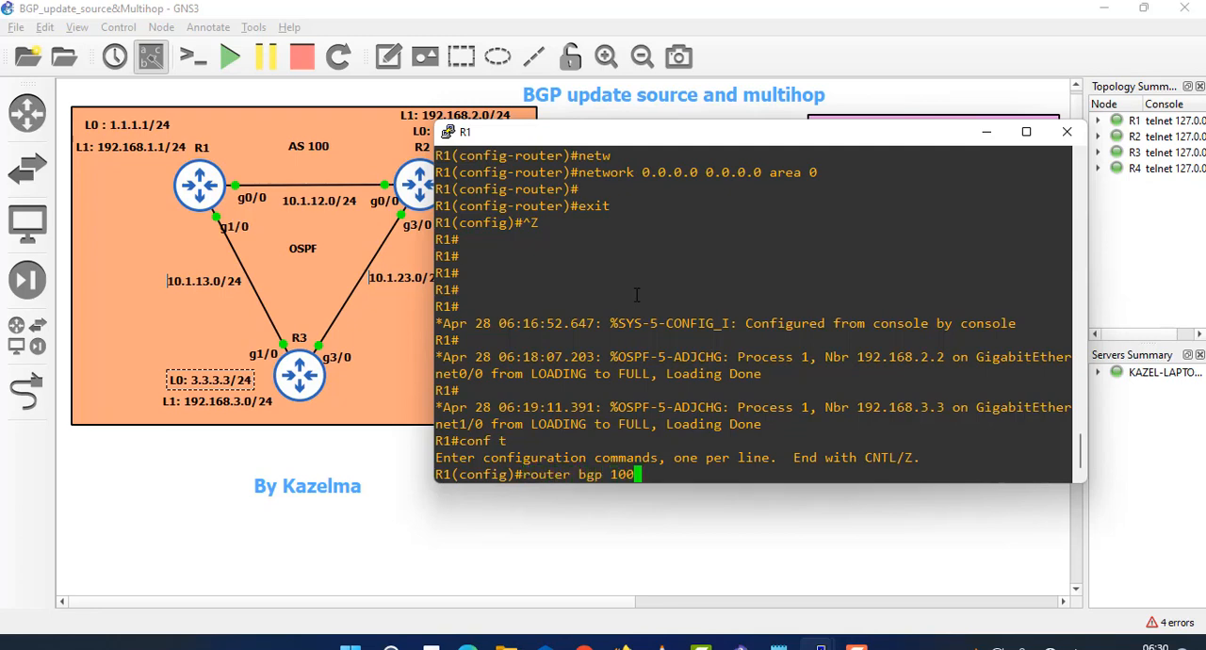
{"action": "key", "text": "Return"}
- Define 2.2.2.2 as a BGP neighbor on R1 with remote-as 100
{"action": "type", "text": "netwo"}
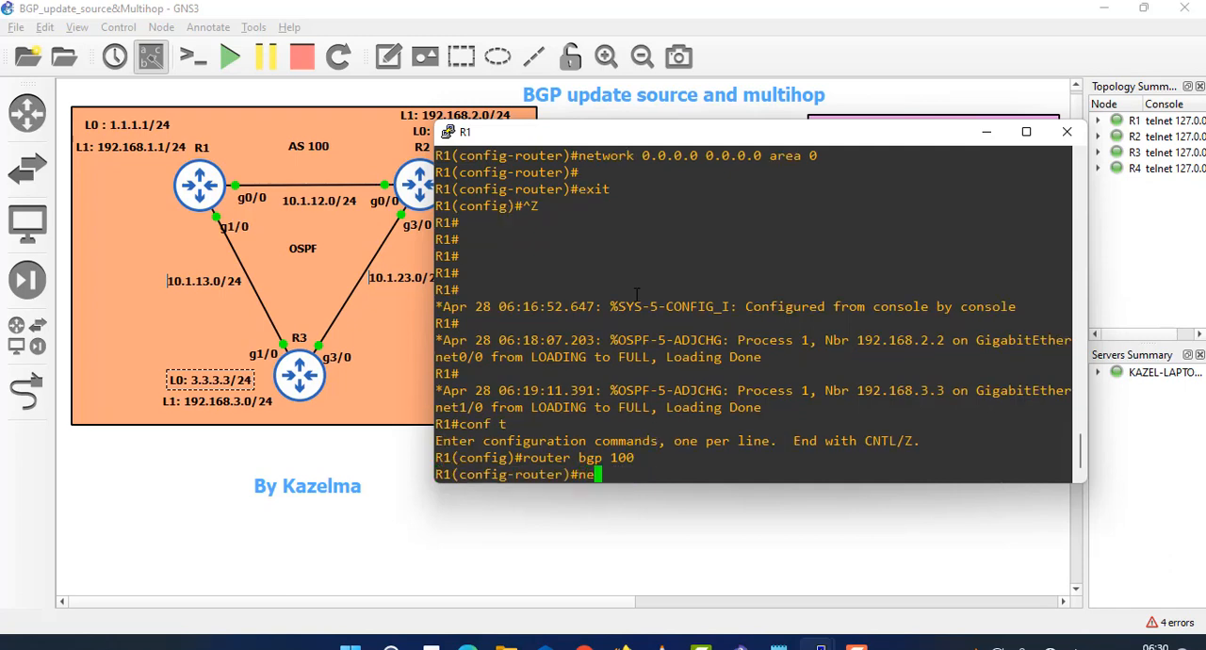
{"action": "key", "text": "BackSpace"}
{"action": "key", "text": "BackSpace"}
{"action": "key", "text": "BackSpace"}
{"action": "type", "text": "ighbor "}
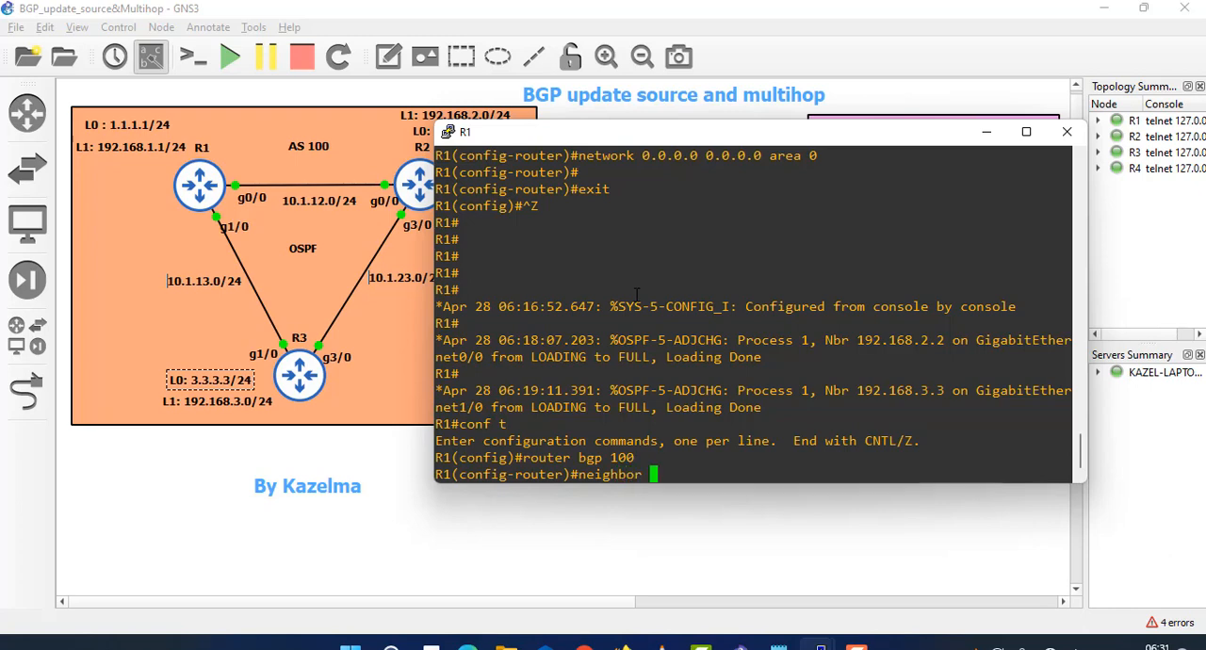
{"action": "type", "text": "2.2.2.2 remote-as"}
{"action": "key", "text": "Tab"}
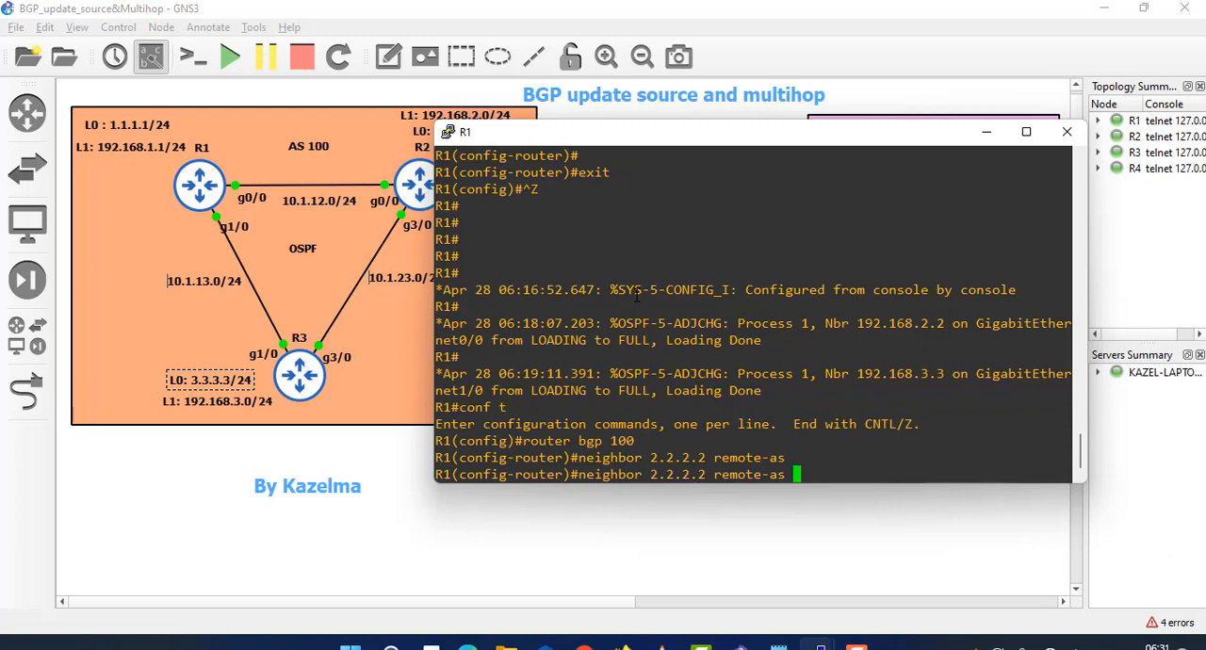
{"action": "type", "text": "100"}
{"action": "key", "text": "Return"}
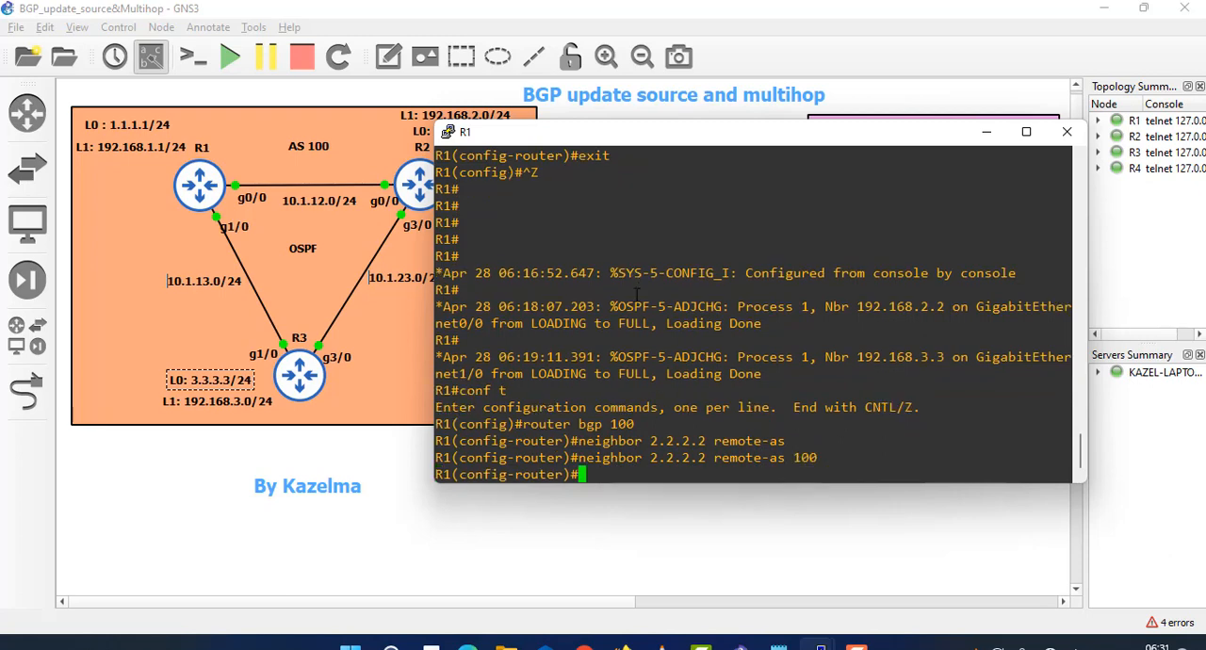
- Set loopback 0 as the update source for neighbor 2.2.2.2 on R1
{"action": "key", "text": "Up"}
{"action": "key", "text": "BackSpace"}
{"action": "key", "text": "BackSpace"}
{"action": "key", "text": "BackSpace"}
{"action": "key", "text": "BackSpace"}
{"action": "key", "text": "BackSpace"}
{"action": "key", "text": "BackSpace"}
{"action": "key", "text": "BackSpace"}
{"action": "key", "text": "BackSpace"}
{"action": "key", "text": "BackSpace"}
{"action": "key", "text": "BackSpace"}
{"action": "key", "text": "BackSpace"}
{"action": "key", "text": "BackSpace"}
{"action": "key", "text": "BackSpace"}
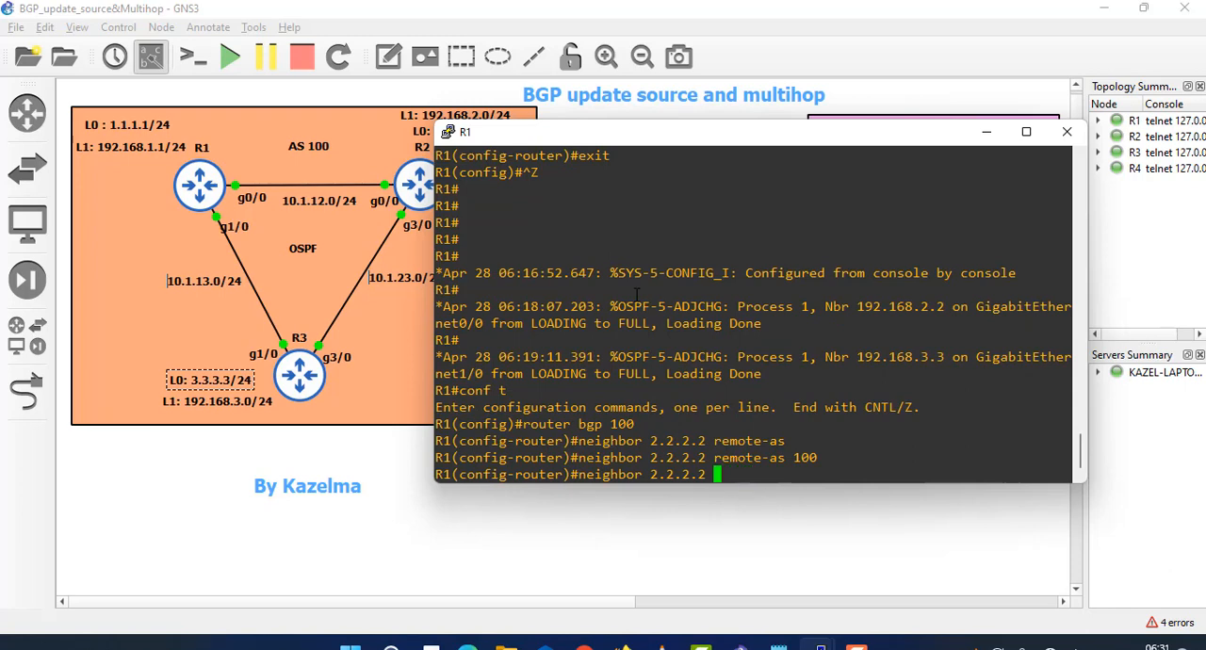
{"action": "type", "text": "up"}
{"action": "key", "text": "Tab"}
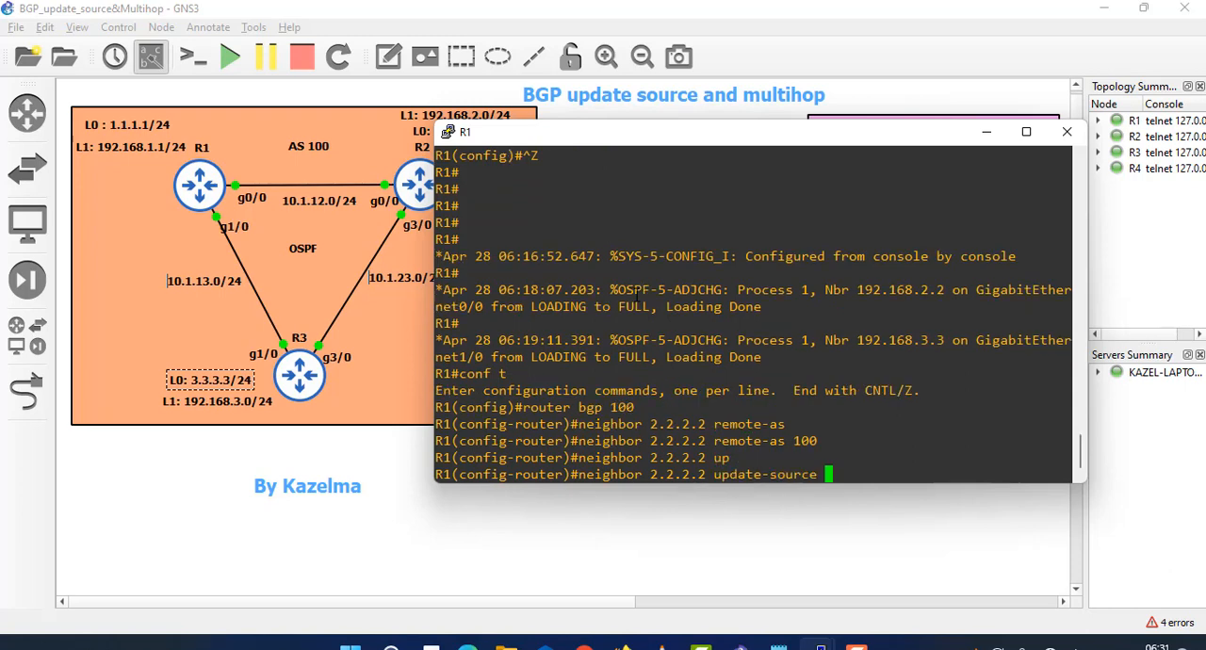
{"action": "type", "text": "loo"}
{"action": "key", "text": "Tab"}
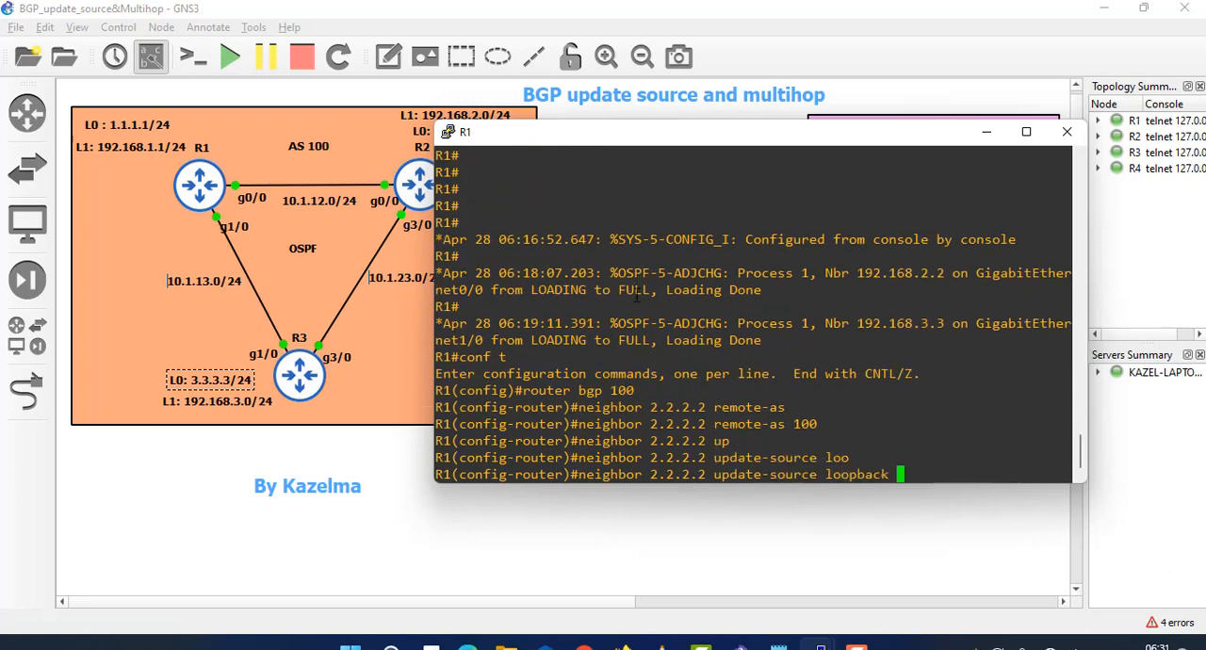
{"action": "type", "text": "0"}
{"action": "left_click_drag", "start_coordinate": [435, 473], "coordinate": [487, 473]}
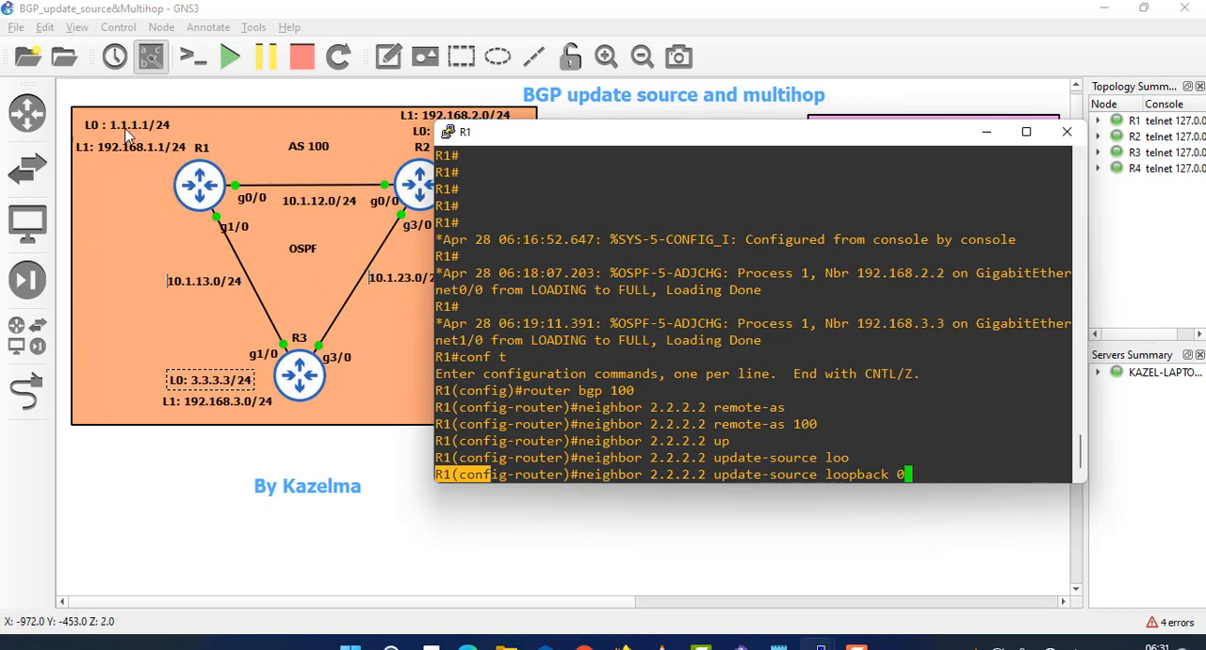
{"action": "left_click", "coordinate": [1003, 426]}
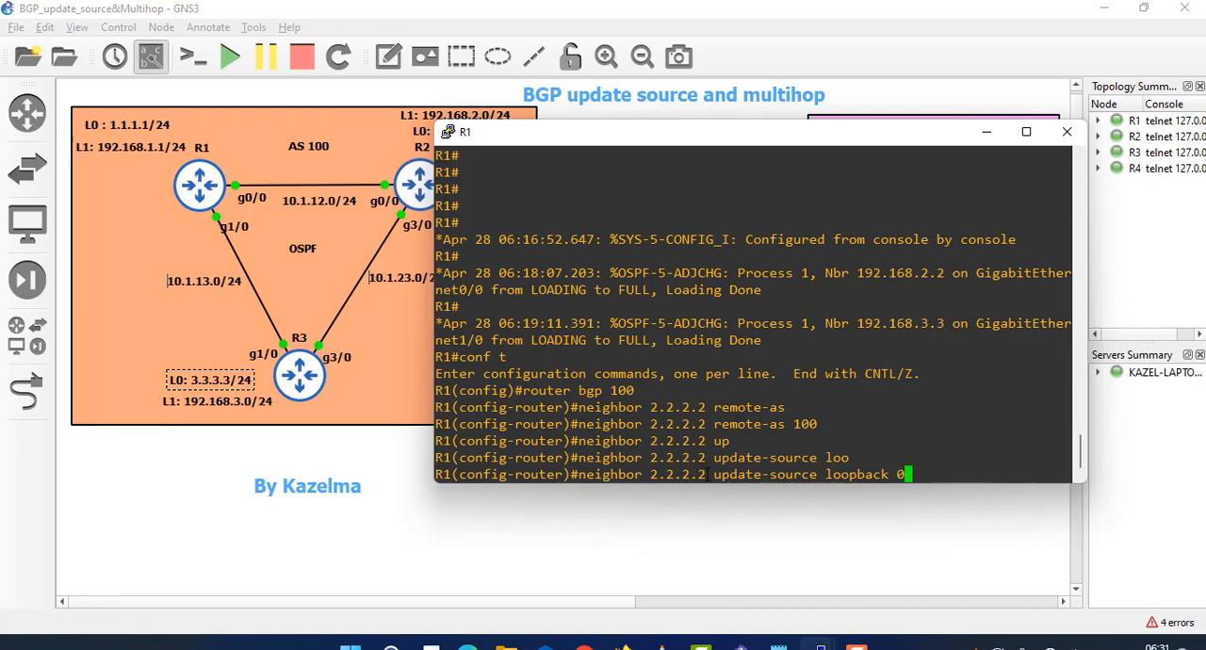
{"action": "left_click_drag", "start_coordinate": [709, 475], "coordinate": [654, 473]}
{"action": "left_click", "coordinate": [975, 468]}
{"action": "key", "text": "Return"}
- Define 3.3.3.3 as a BGP neighbor on R1 with remote-as 100
{"action": "key", "text": "Up"}
{"action": "key", "text": "Up"}
{"action": "key", "text": "Up"}
{"action": "key", "text": "Up"}
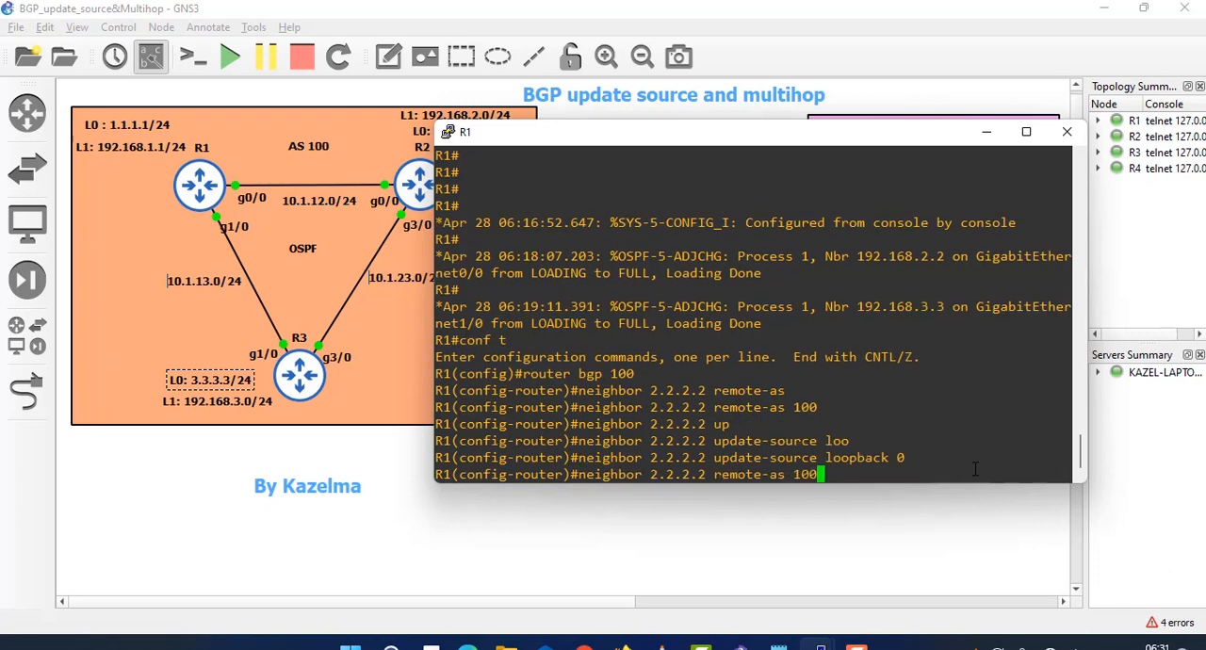
{"action": "key", "text": "Left"}
{"action": "key", "text": "Left"}
{"action": "key", "text": "Left"}
{"action": "key", "text": "Left"}
{"action": "key", "text": "Left"}
{"action": "key", "text": "Left"}
{"action": "key", "text": "Left"}
{"action": "key", "text": "Left"}
{"action": "key", "text": "Left"}
{"action": "key", "text": "Left"}
{"action": "key", "text": "Left"}
{"action": "key", "text": "Left"}
{"action": "key", "text": "Left"}
{"action": "key", "text": "Left"}
{"action": "key", "text": "BackSpace"}
{"action": "key", "text": "BackSpace"}
{"action": "key", "text": "BackSpace"}
{"action": "key", "text": "BackSpace"}
{"action": "key", "text": "BackSpace"}
{"action": "key", "text": "BackSpace"}
{"action": "key", "text": "BackSpace"}
{"action": "type", "text": "3.3.3."}
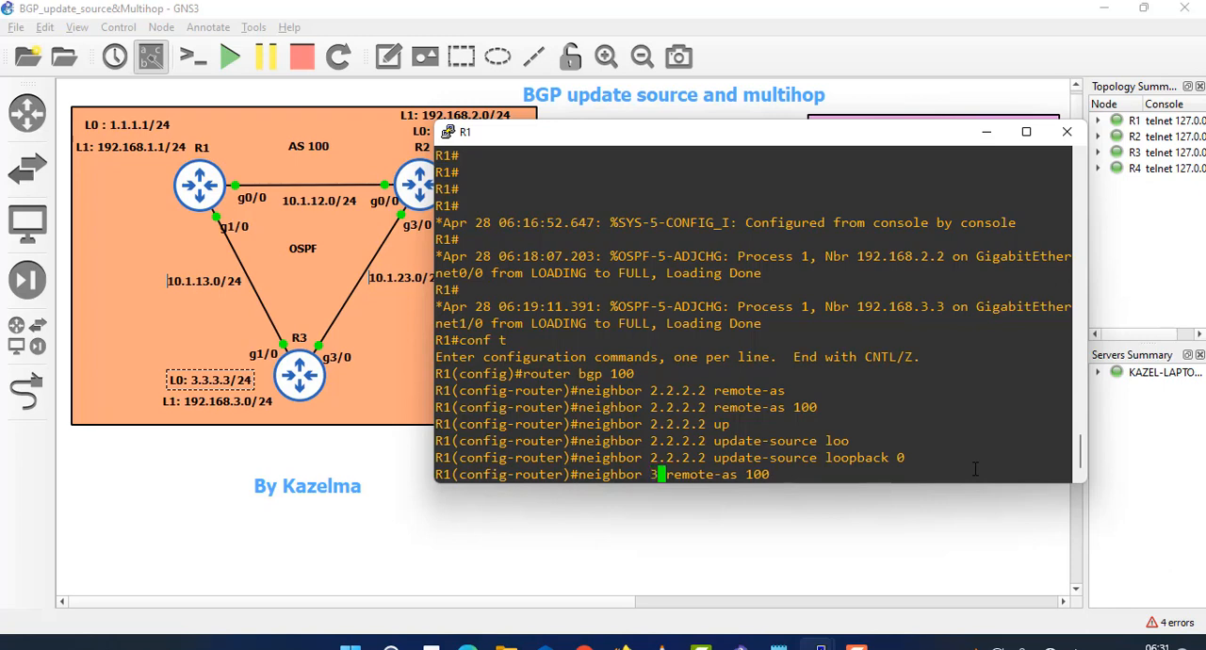
{"action": "type", "text": "3"}
{"action": "key", "text": "Return"}
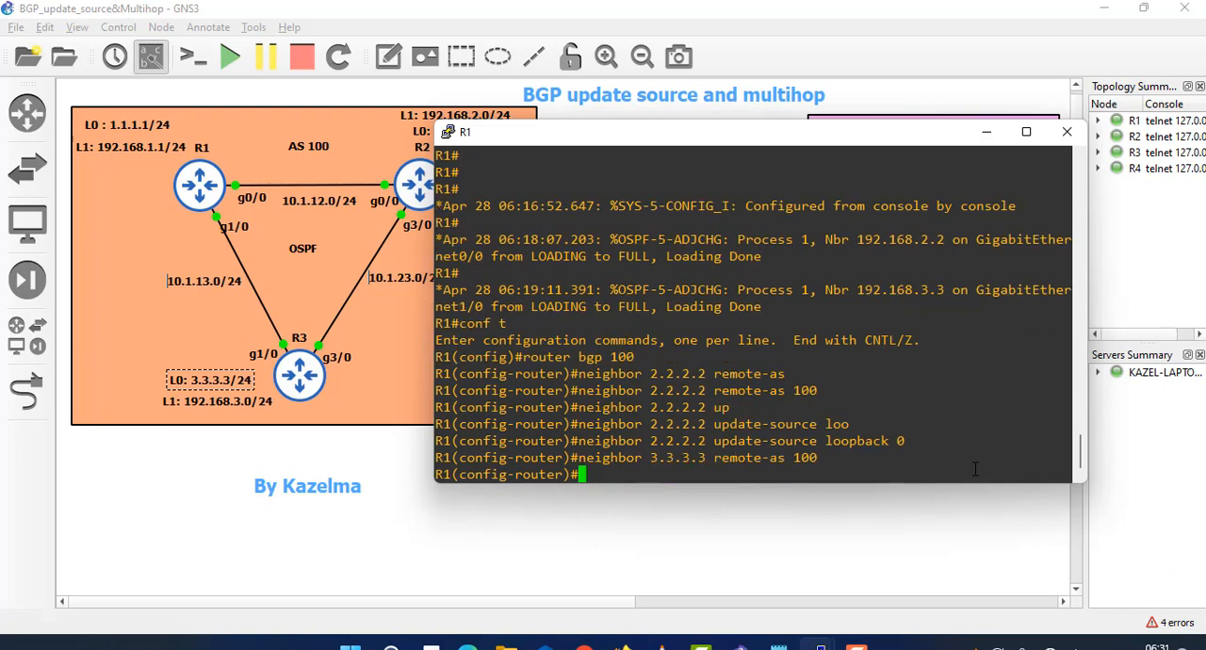
- Set loopback 0 as the update source for neighbor 3.3.3.3 on R1
{"action": "key", "text": "Up"}
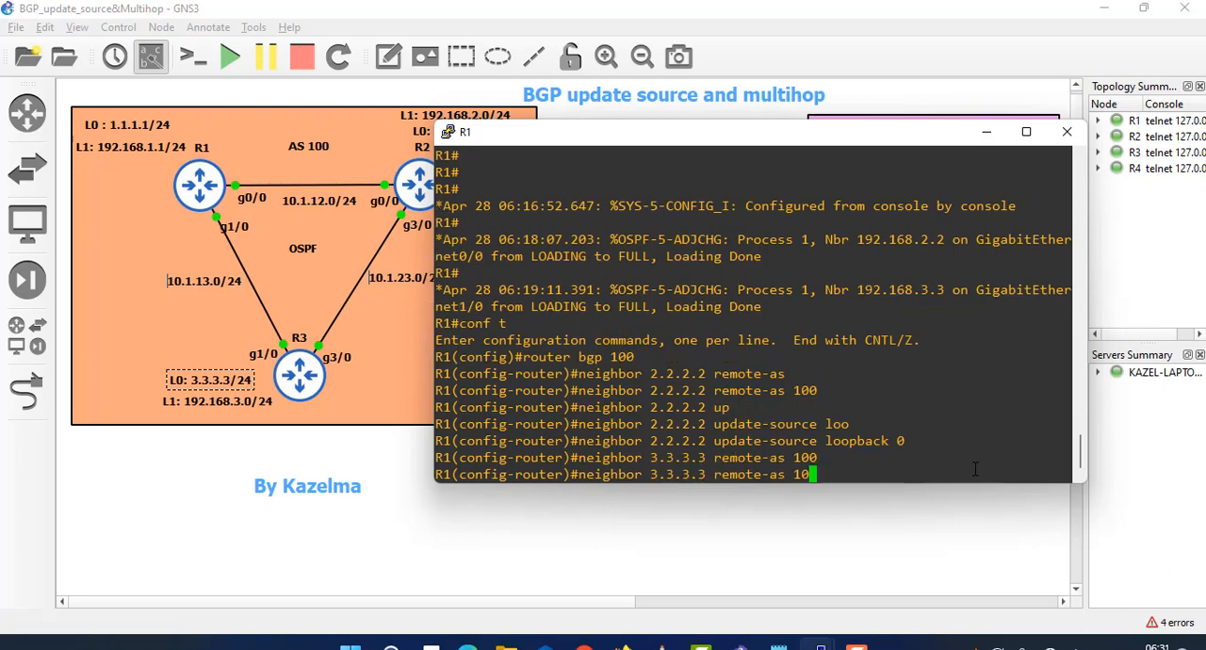
{"action": "key", "text": "BackSpace"}
{"action": "key", "text": "BackSpace"}
{"action": "key", "text": "BackSpace"}
{"action": "key", "text": "BackSpace"}
{"action": "key", "text": "BackSpace"}
{"action": "key", "text": "BackSpace"}
{"action": "key", "text": "BackSpace"}
{"action": "key", "text": "BackSpace"}
{"action": "key", "text": "BackSpace"}
{"action": "key", "text": "BackSpace"}
{"action": "key", "text": "BackSpace"}
{"action": "key", "text": "BackSpace"}
{"action": "key", "text": "BackSpace"}
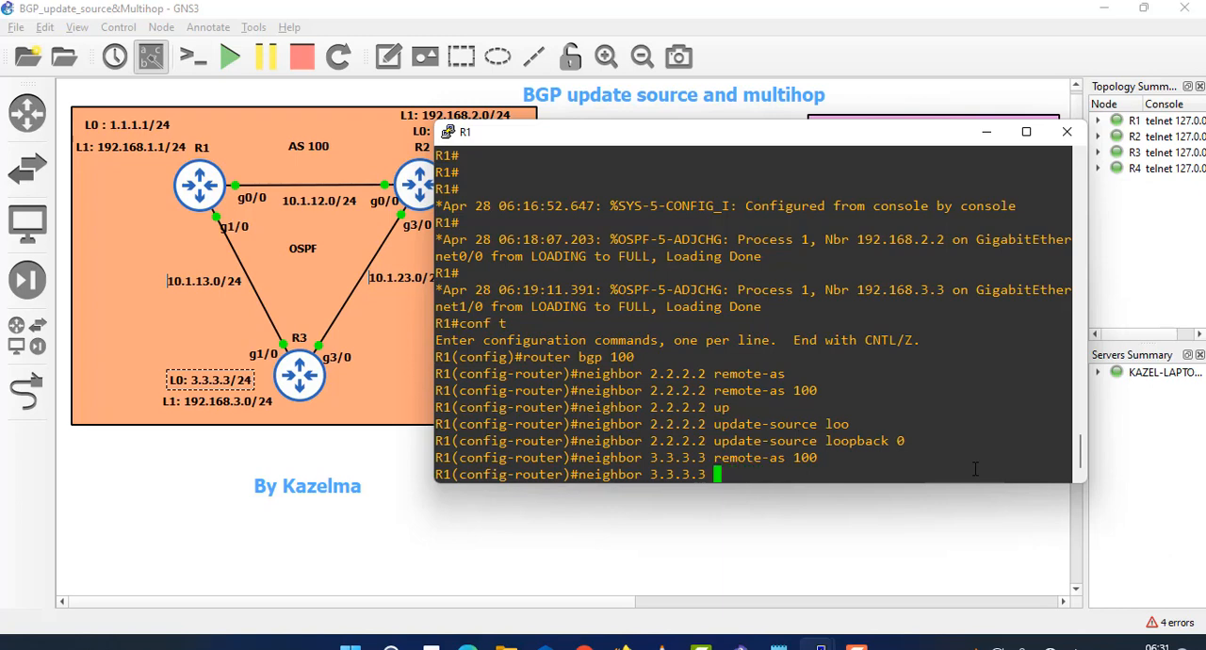
{"action": "type", "text": "upda"}
{"action": "key", "text": "Tab"}
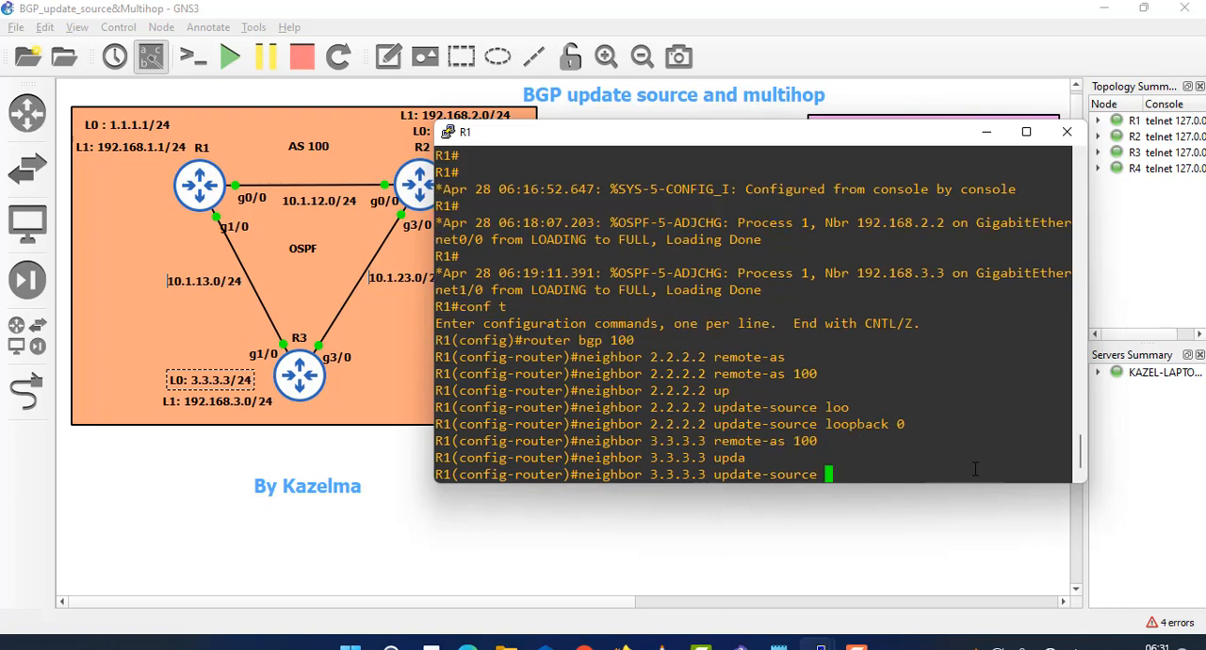
{"action": "type", "text": "lo"}
{"action": "key", "text": "Tab"}
{"action": "key", "text": "Tab"}
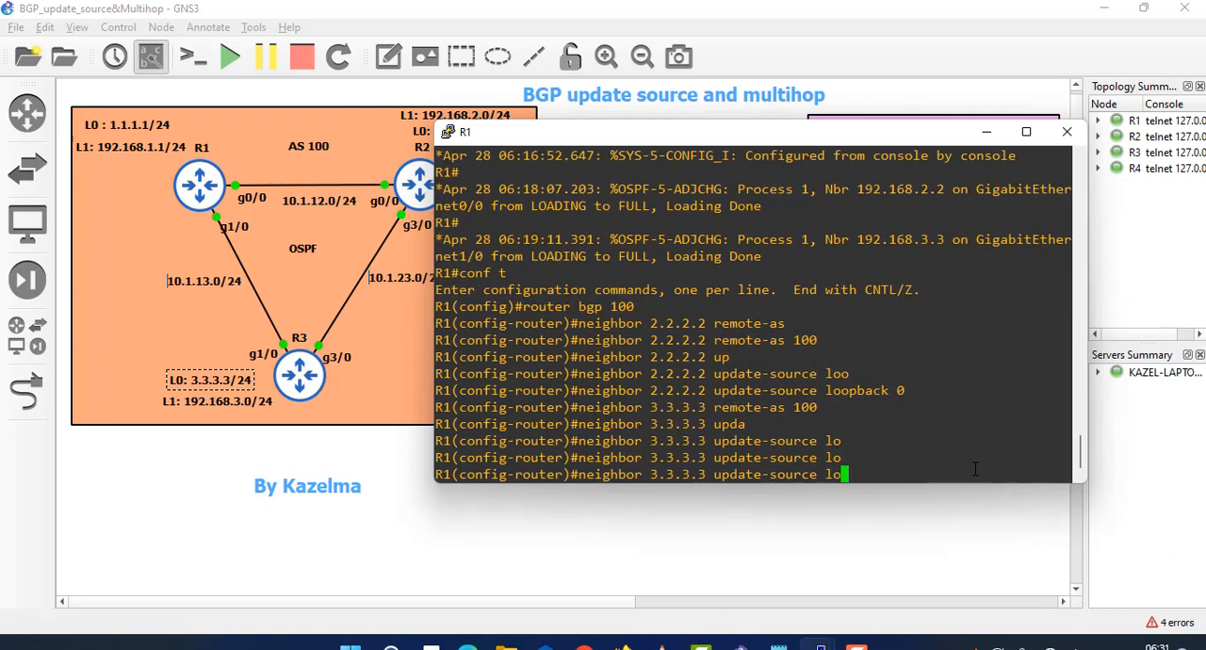
{"action": "type", "text": "o"}
{"action": "key", "text": "Tab"}
{"action": "type", "text": "0"}
{"action": "key", "text": "Return"}
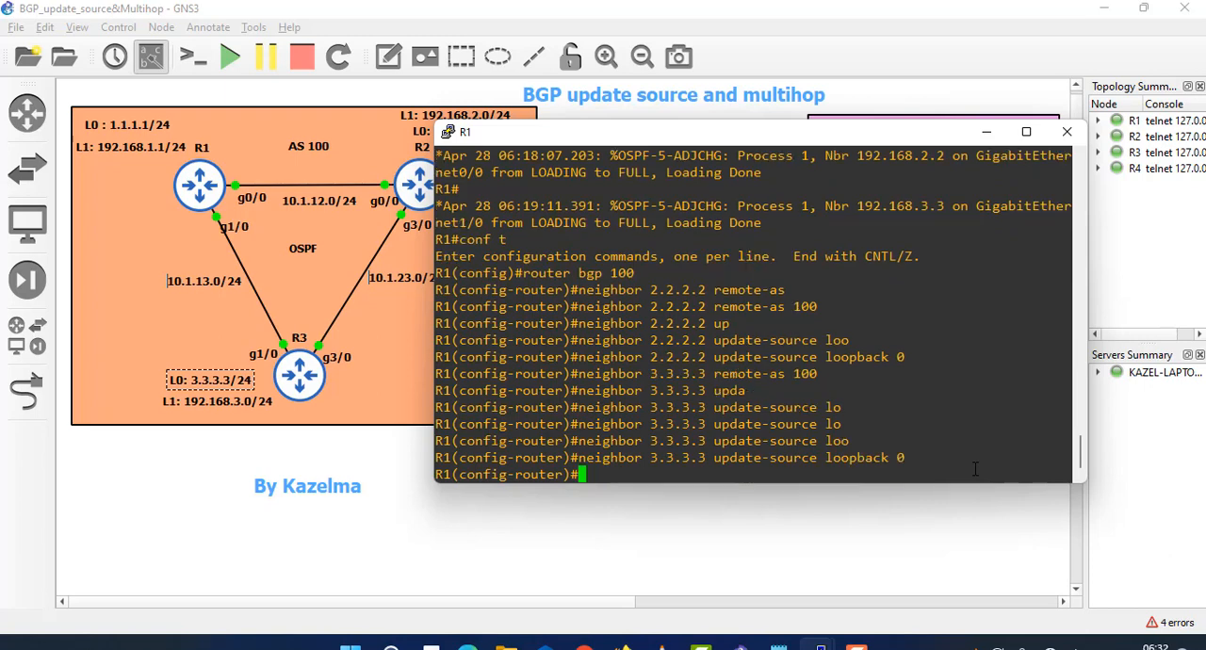
- Advertise network 192.168.1.0 mask 255.255.255.0 in R1's BGP process and return to the privileged prompt
{"action": "type", "text": "netwpo"}
{"action": "key", "text": "BackSpace"}
{"action": "key", "text": "BackSpace"}
{"action": "key", "text": "BackSpace"}
{"action": "type", "text": "work "}
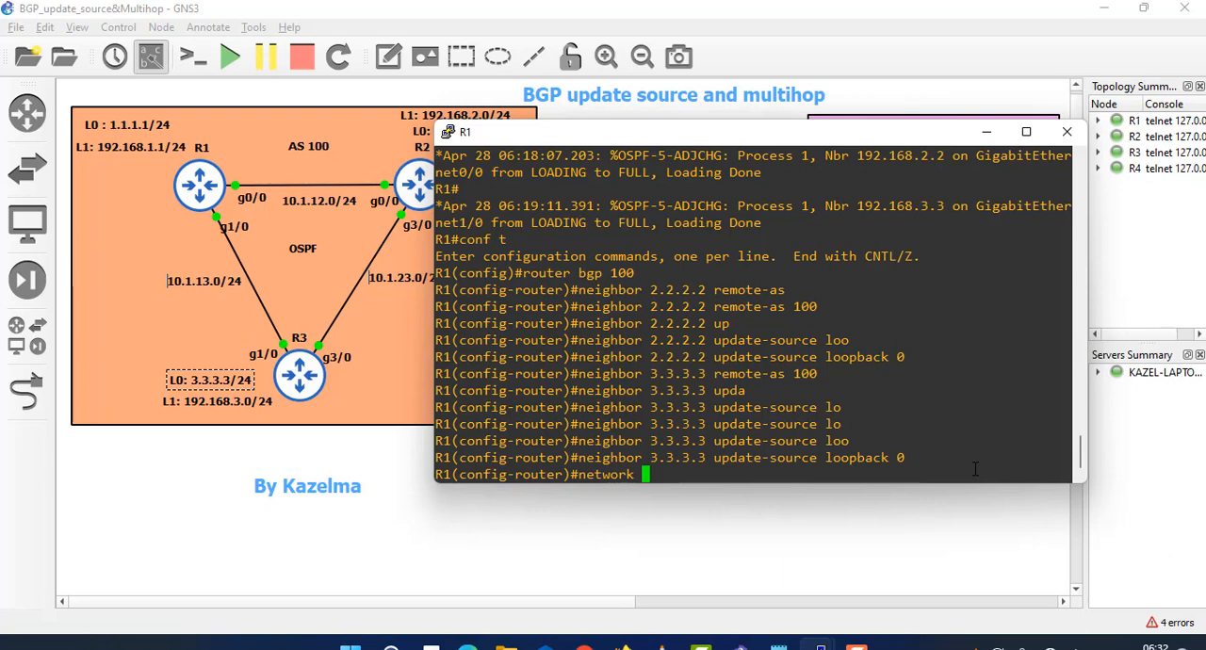
{"action": "type", "text": "192.168.1"}
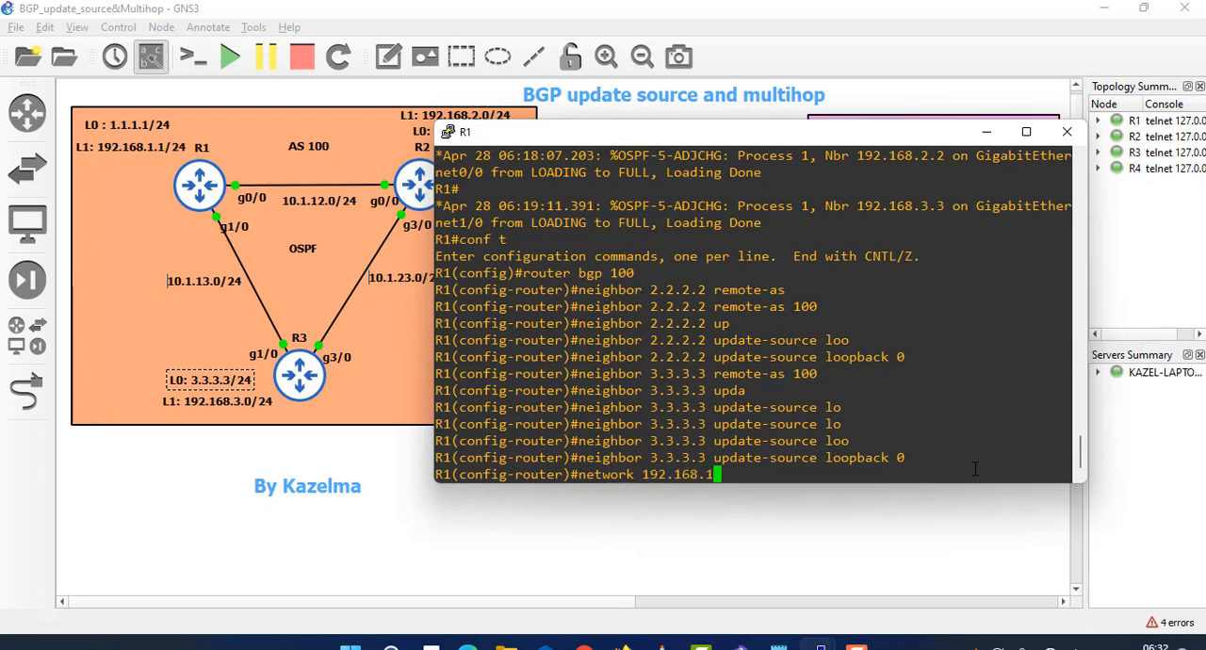
{"action": "type", "text": ".0 mask 255.2"}
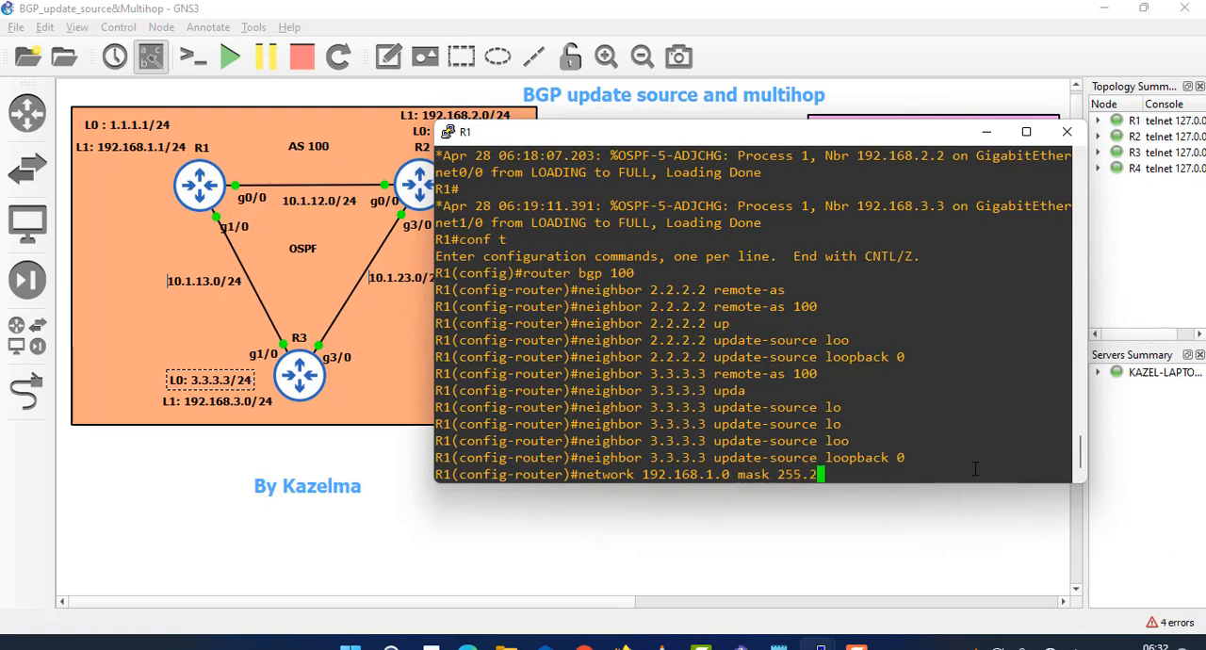
{"action": "type", "text": "55.255.0"}
{"action": "key", "text": "Return"}
{"action": "type", "text": "exit"}
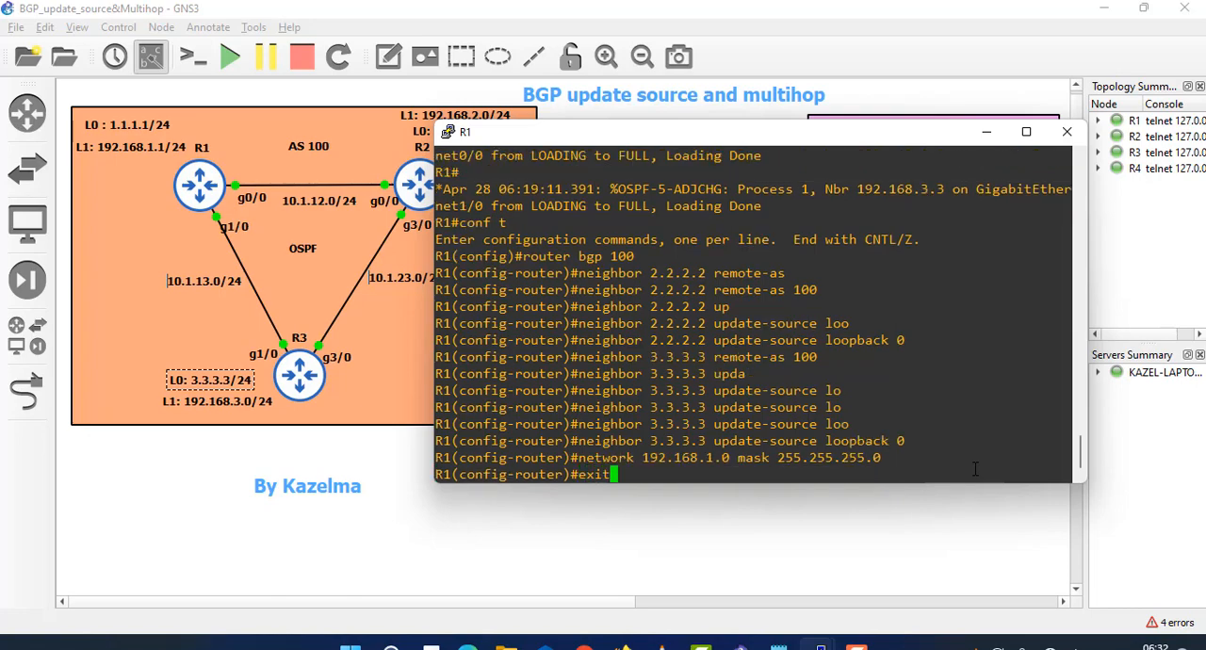
{"action": "key", "text": "Return"}
{"action": "key", "text": "Return"}
{"action": "key", "text": "Return"}
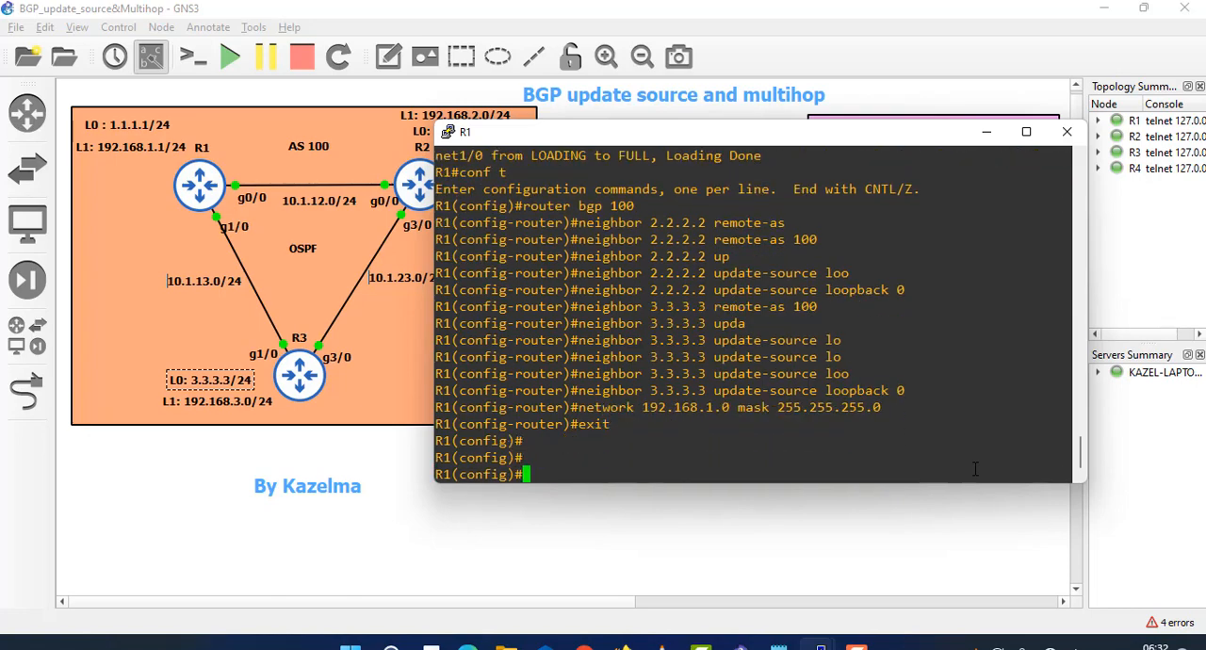
{"action": "key", "text": "ctrl+z"}
- List the show bgp options on R1, run show bgp, and examine the network entry in the BGP table
{"action": "type", "text": "show ip"}
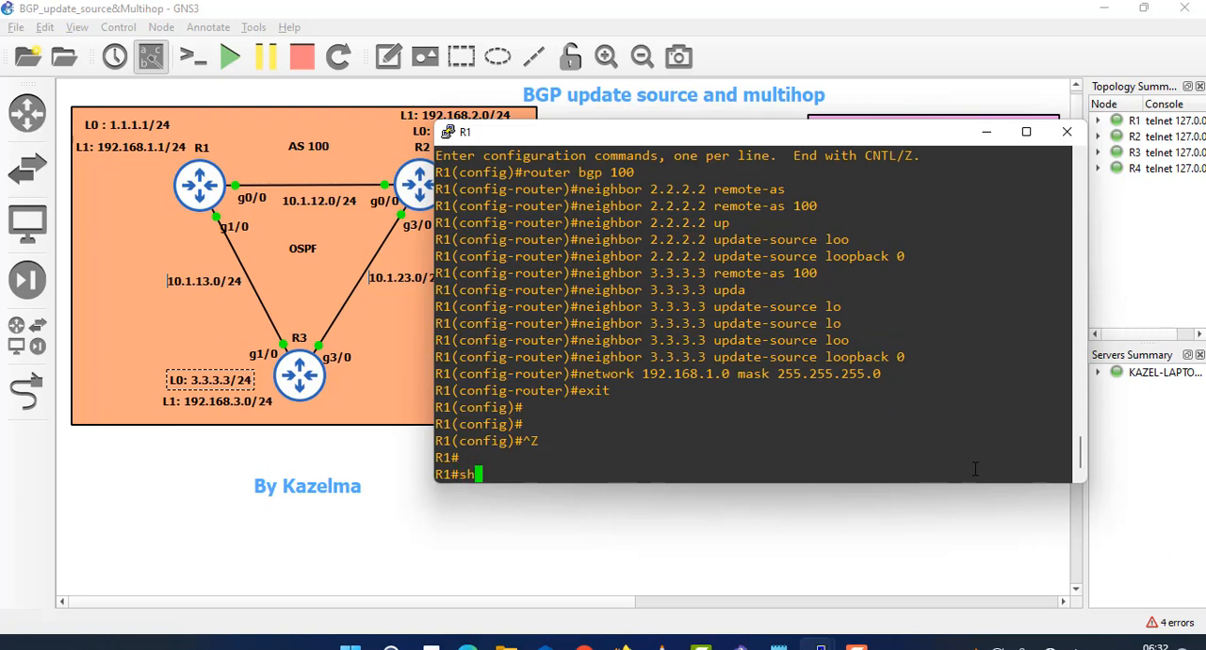
{"action": "key", "text": "BackSpace"}
{"action": "key", "text": "BackSpace"}
{"action": "key", "text": "BackSpace"}
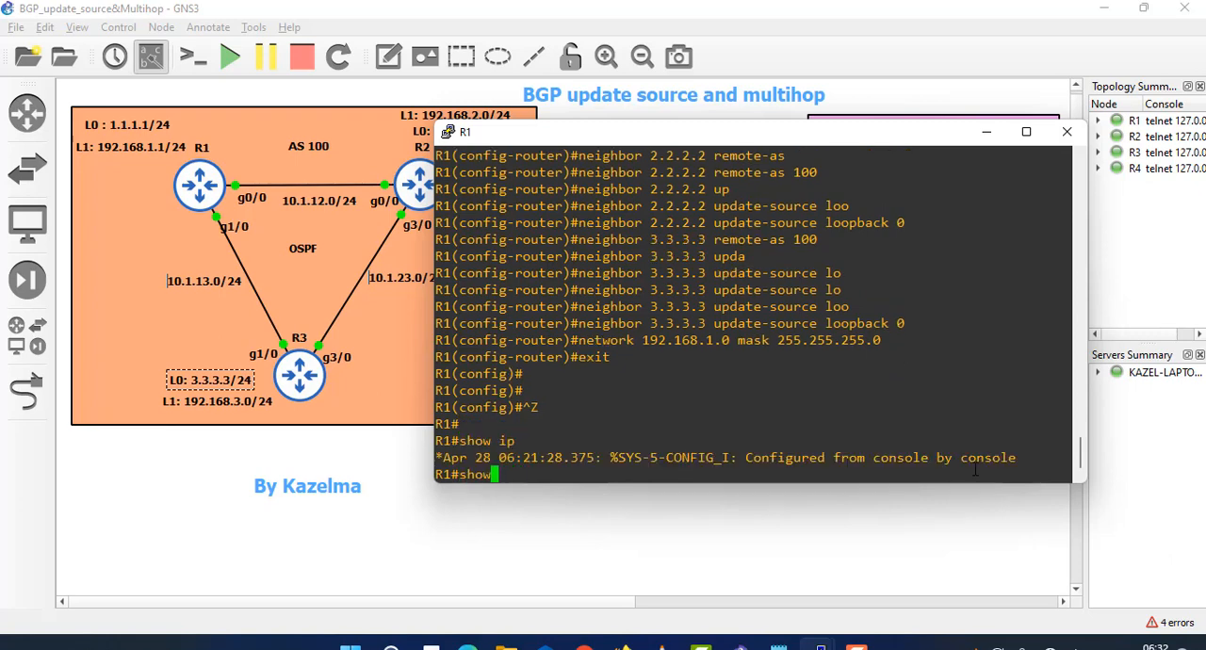
{"action": "type", "text": "bg"}
{"action": "key", "text": "BackSpace"}
{"action": "key", "text": "BackSpace"}
{"action": "type", "text": "b"}
{"action": "key", "text": "Tab"}
{"action": "type", "text": "f"}
{"action": "key", "text": "Tab"}
{"action": "type", "text": "d"}
{"action": "key", "text": "Tab"}
{"action": "key", "text": "BackSpace"}
{"action": "key", "text": "BackSpace"}
{"action": "key", "text": "BackSpace"}
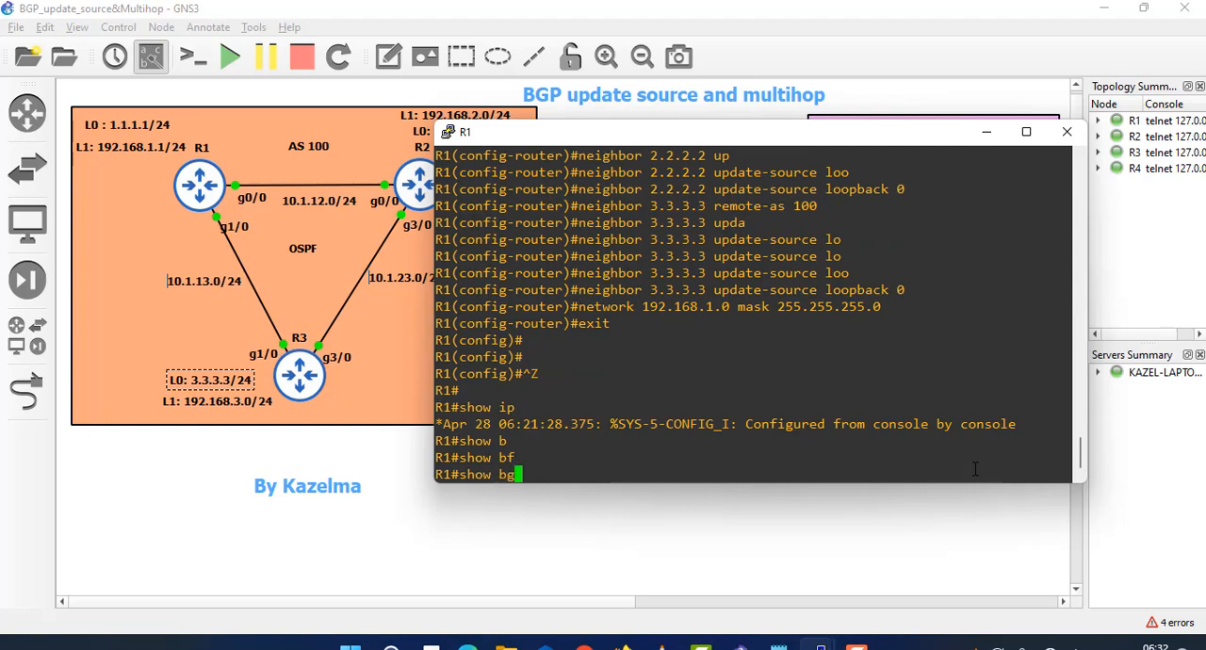
{"action": "type", "text": "g"}
{"action": "key", "text": "Tab"}
{"action": "type", "text": "?"}
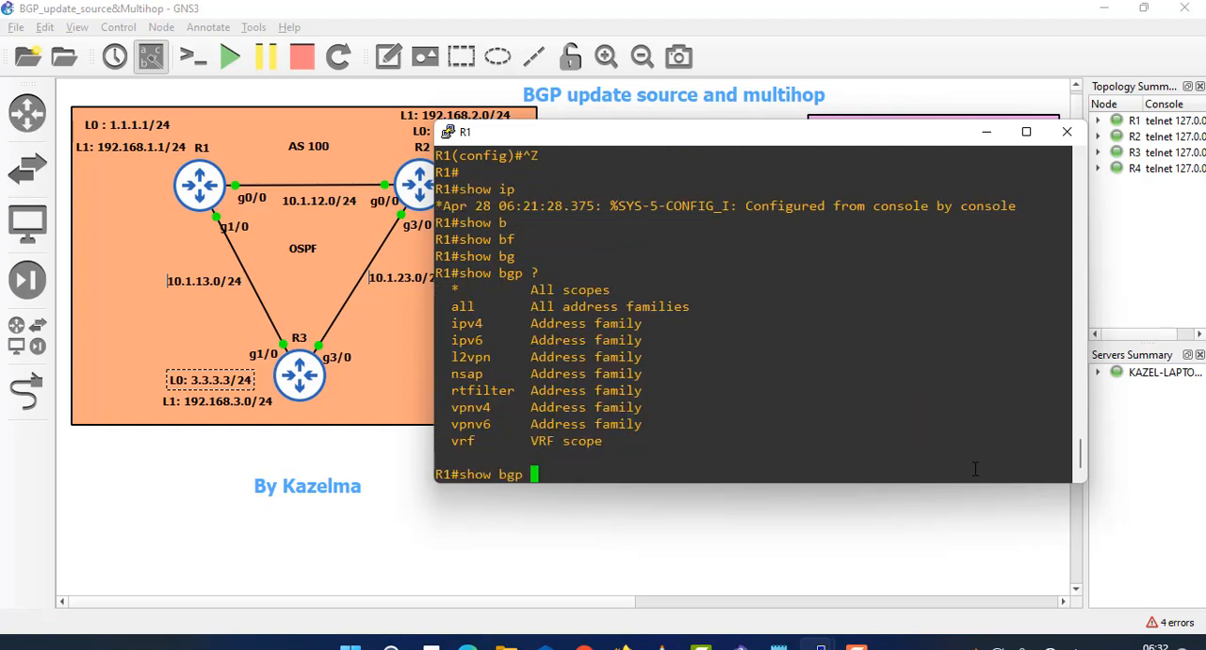
{"action": "key", "text": "Return"}
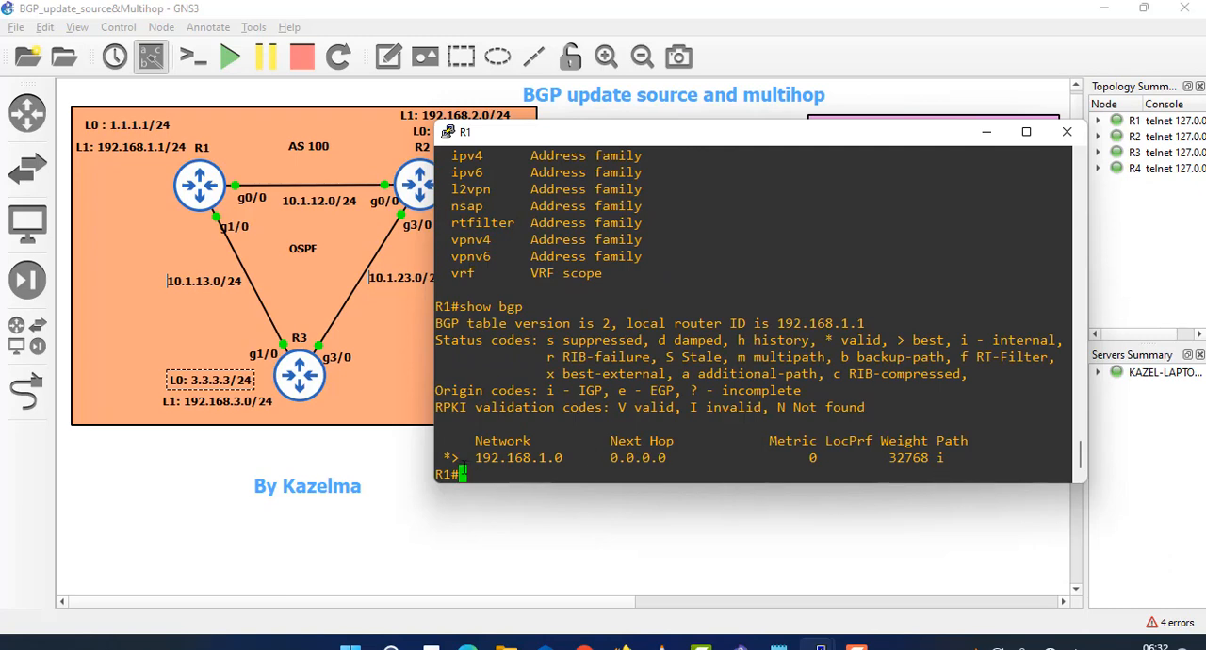
{"action": "left_click_drag", "start_coordinate": [465, 456], "coordinate": [915, 459]}
{"action": "left_click", "coordinate": [786, 444]}
- Run show ip bgp on R1 to check its IPv4 BGP table
{"action": "type", "text": "show ip "}
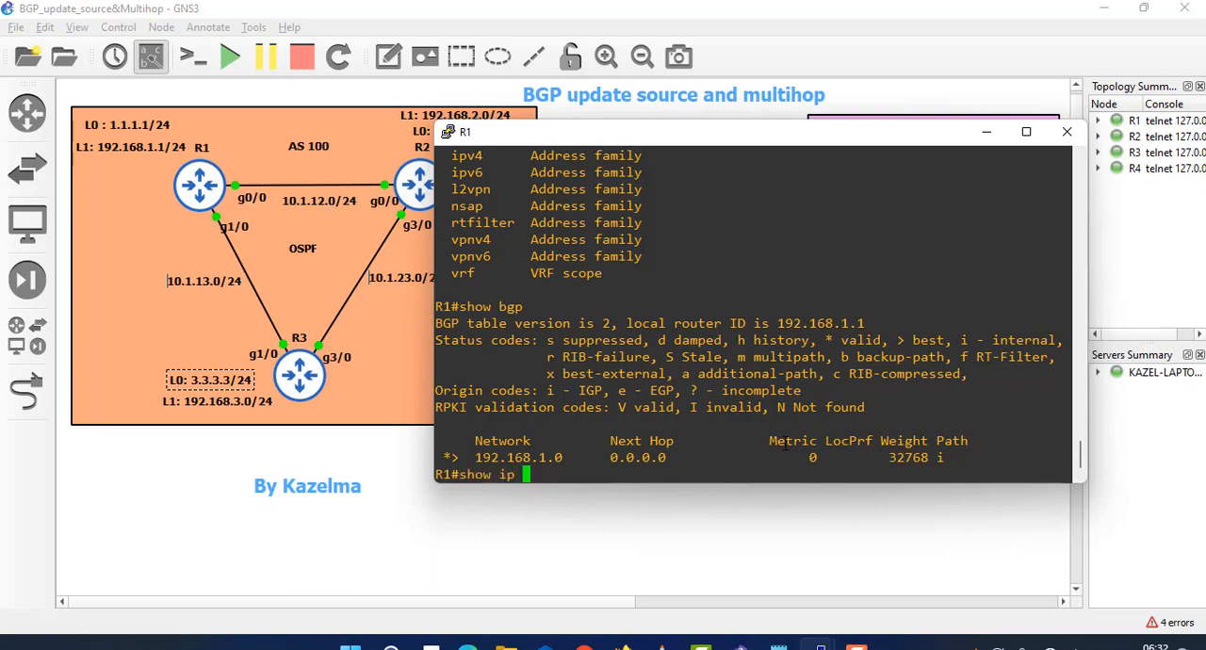
{"action": "type", "text": "bgp"}
{"action": "key", "text": "Return"}
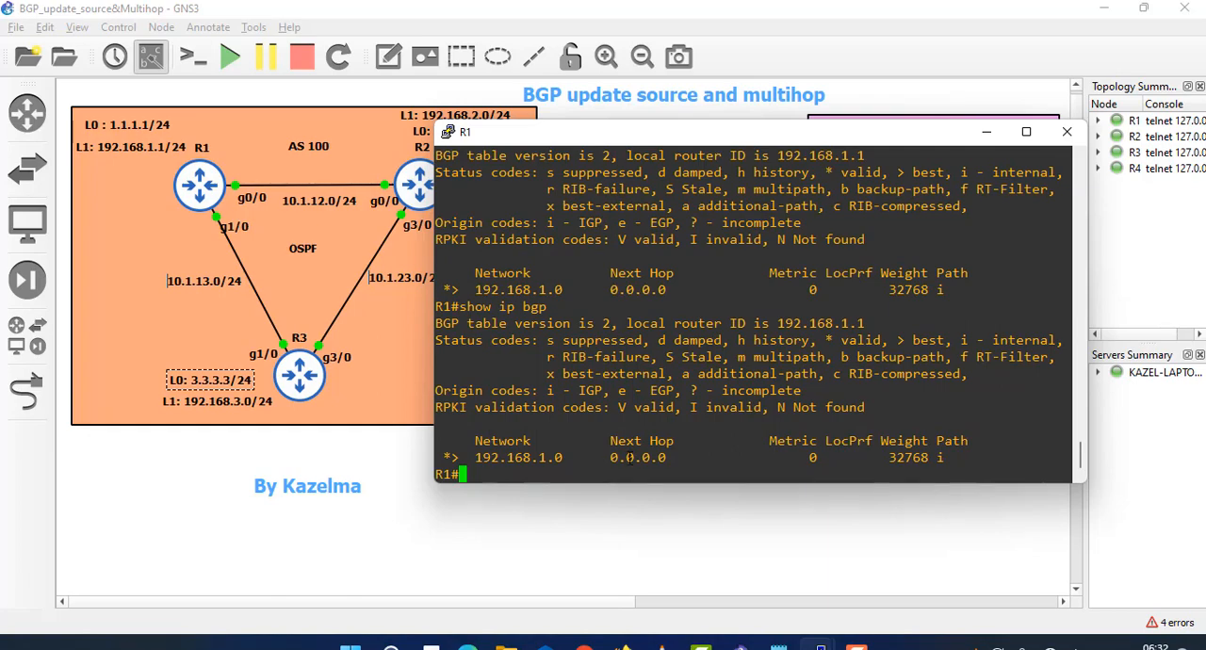
- Run show ip bgp neighbors on R1 and read through the full neighbor session details
{"action": "key", "text": "Up"}
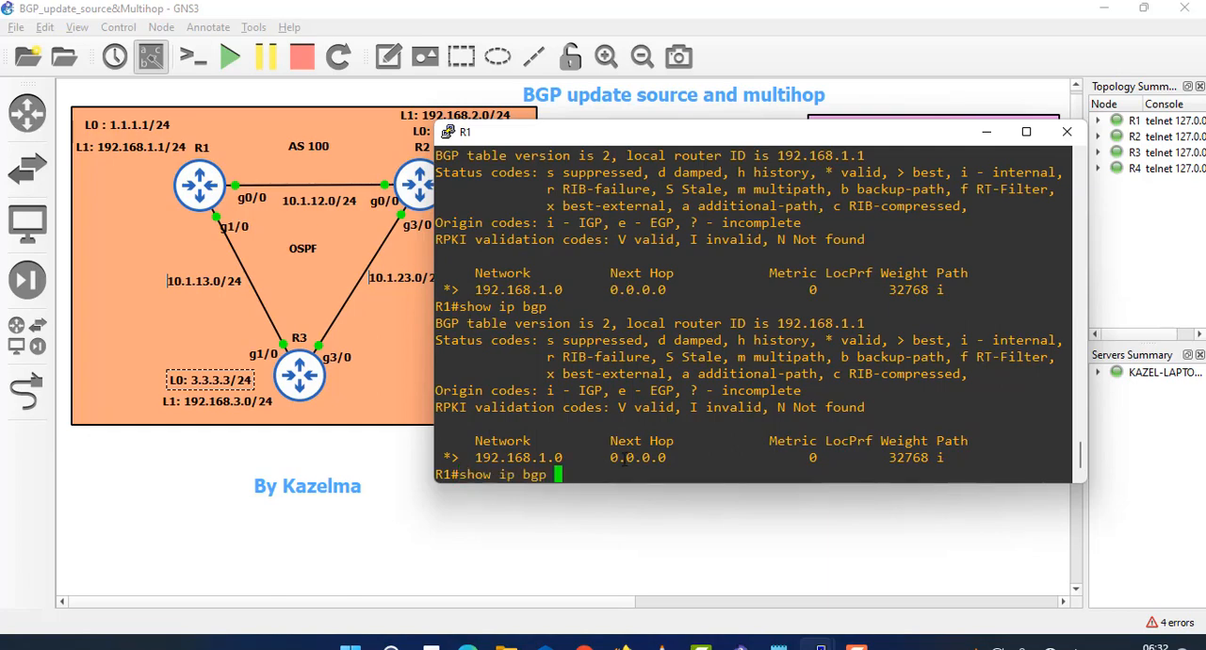
{"action": "type", "text": "nei"}
{"action": "key", "text": "Tab"}
{"action": "key", "text": "Return"}
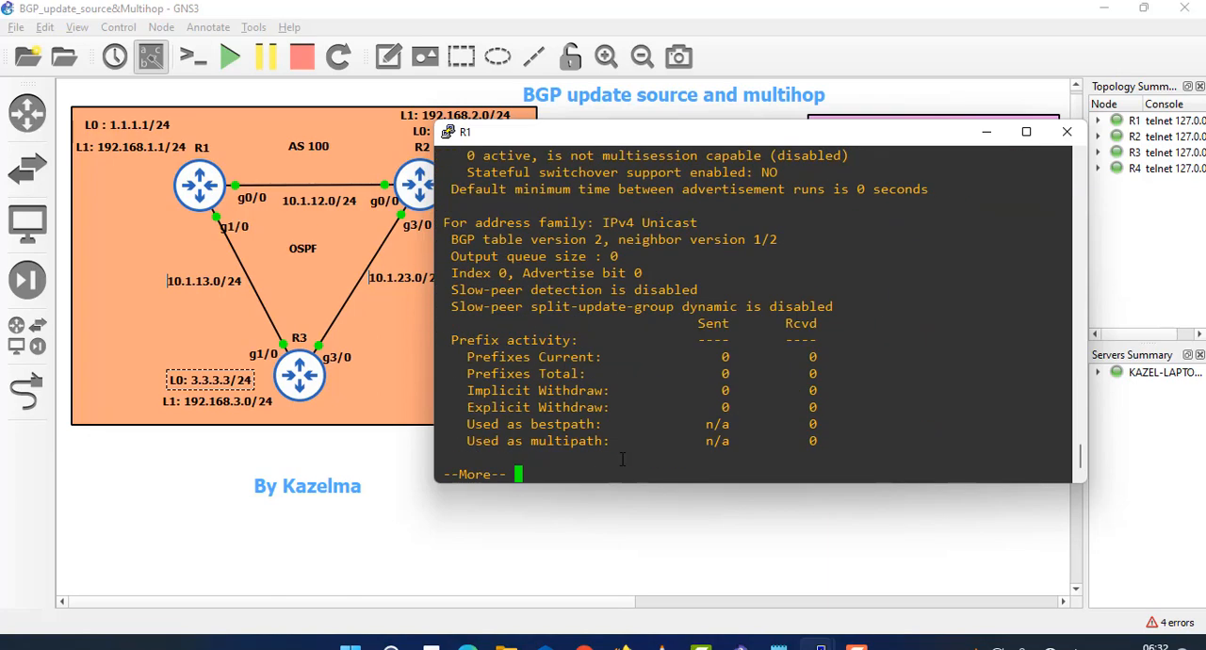
{"action": "key", "text": "space"}
{"action": "key", "text": "space"}
- List the available options for show ip bgp neighbors and for show ip bgp on R1
{"action": "key", "text": "Up"}
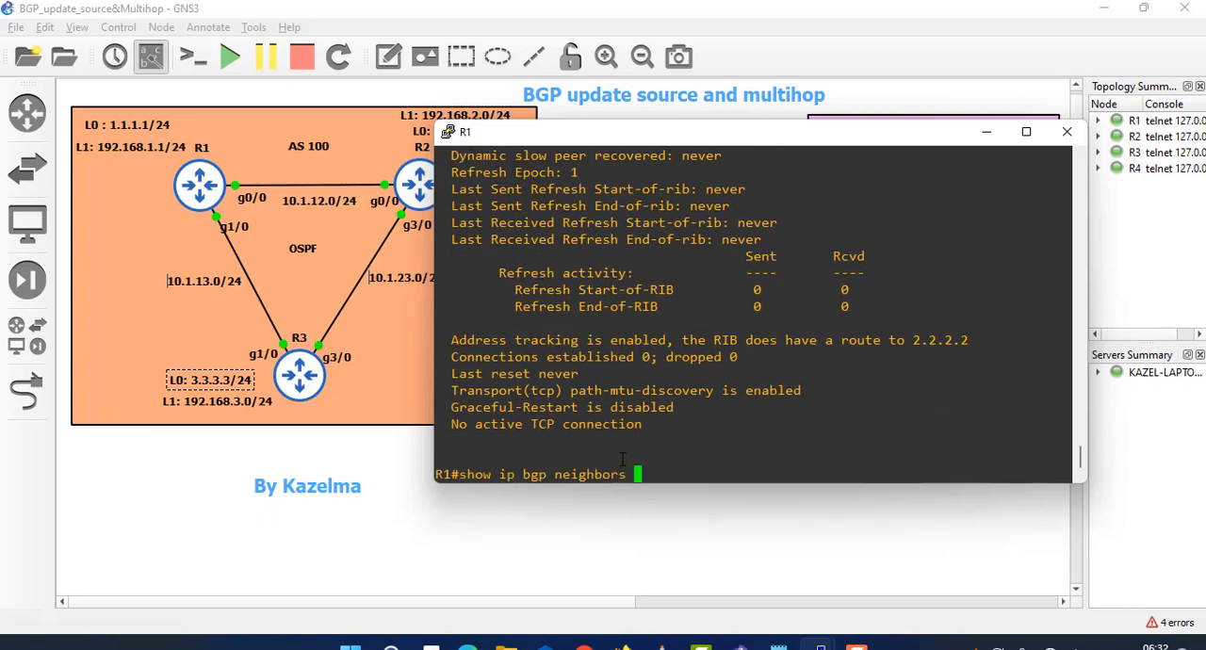
{"action": "type", "text": "?"}
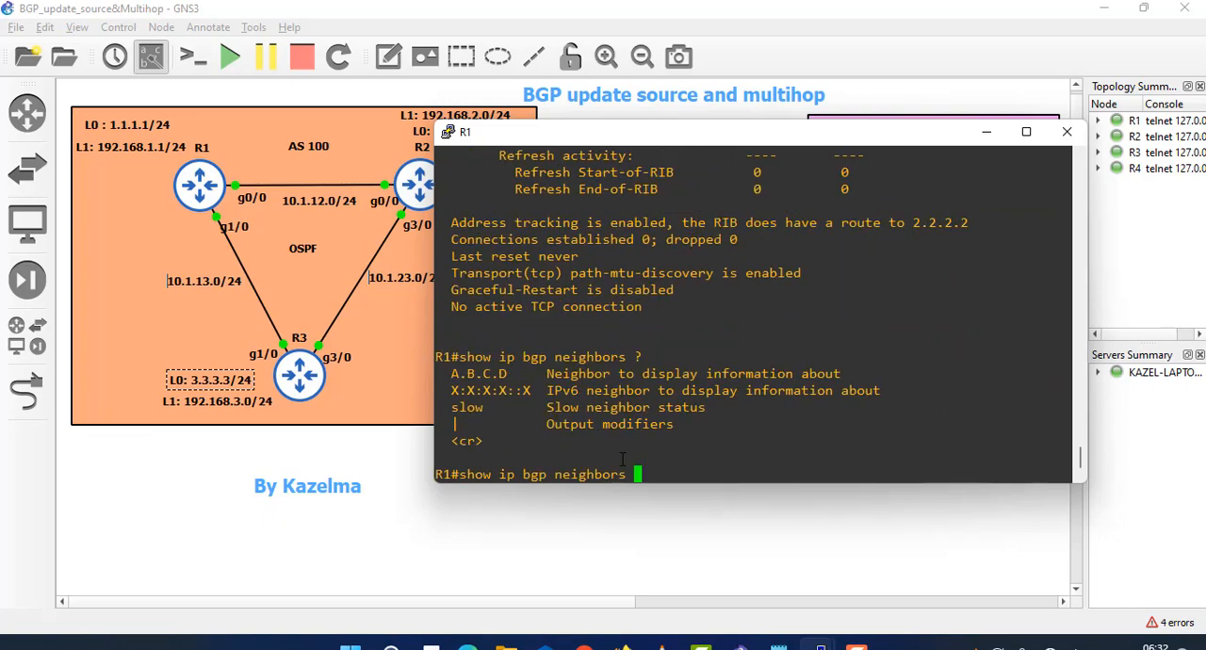
{"action": "key", "text": "BackSpace"}
{"action": "key", "text": "BackSpace"}
{"action": "key", "text": "BackSpace"}
{"action": "key", "text": "BackSpace"}
{"action": "key", "text": "BackSpace"}
{"action": "key", "text": "BackSpace"}
{"action": "key", "text": "BackSpace"}
{"action": "key", "text": "BackSpace"}
{"action": "key", "text": "BackSpace"}
{"action": "key", "text": "BackSpace"}
{"action": "type", "text": "in"}
{"action": "key", "text": "Tab"}
{"action": "key", "text": "BackSpace"}
{"action": "key", "text": "BackSpace"}
{"action": "type", "text": "?"}
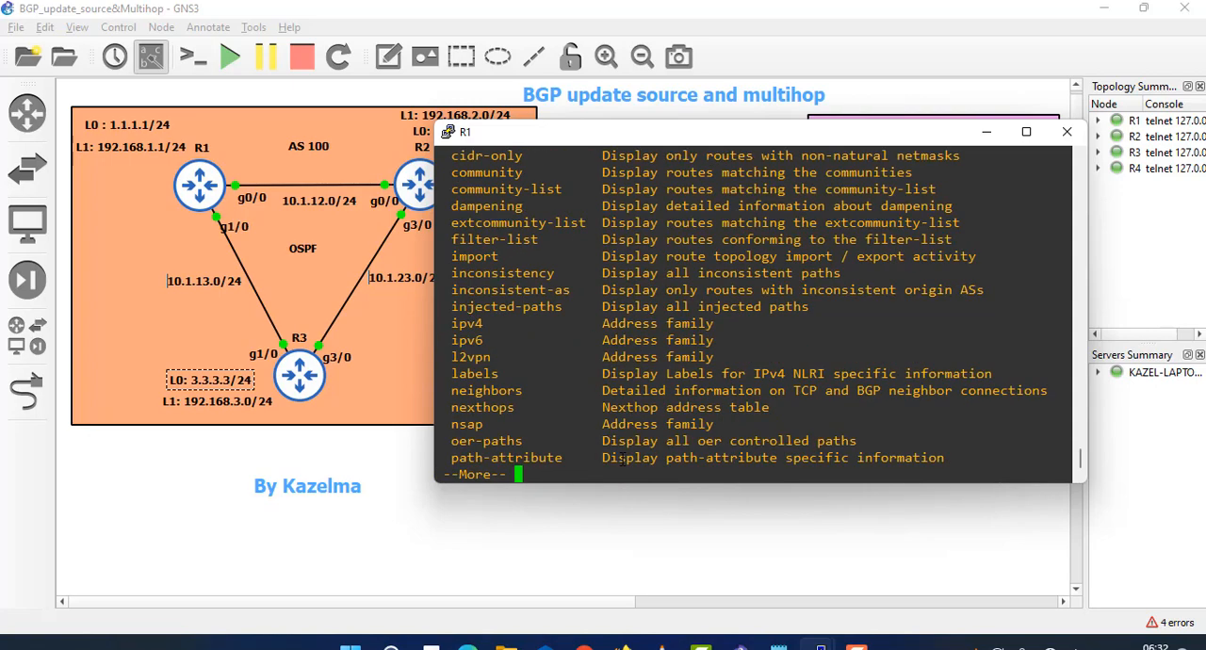
{"action": "key", "text": "space"}
{"action": "key", "text": "space"}
{"action": "type", "text": "n"}
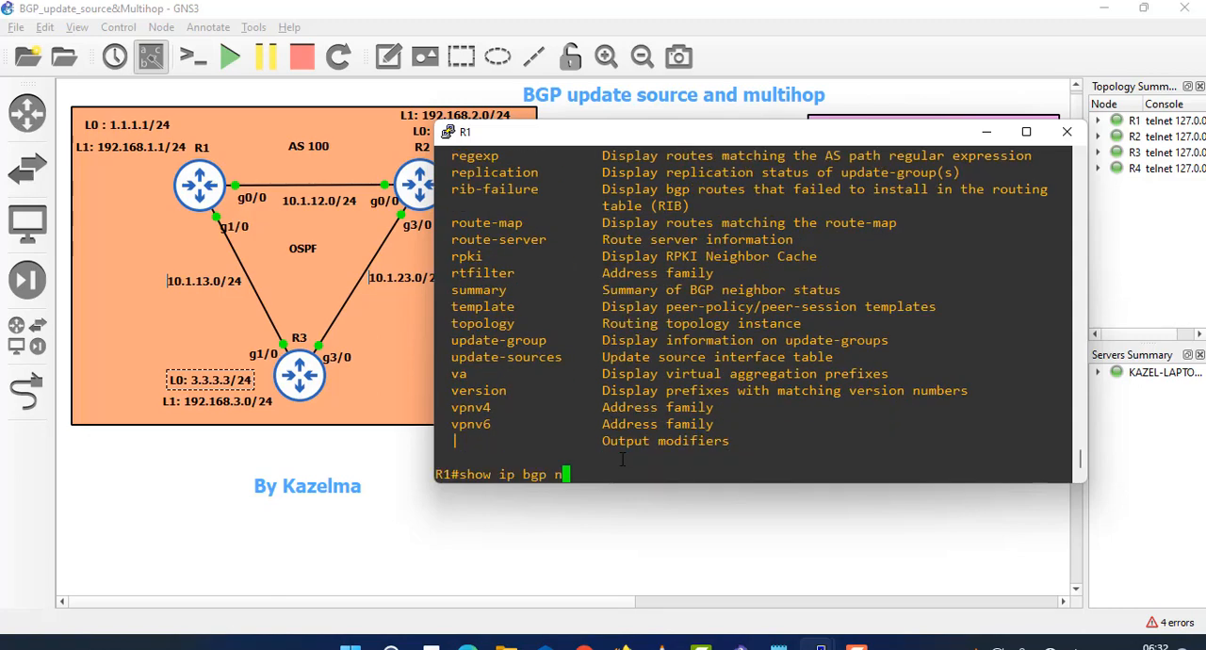
{"action": "type", "text": "ter"}
{"action": "key", "text": "Tab"}
{"action": "key", "text": "BackSpace"}
{"action": "key", "text": "BackSpace"}
{"action": "key", "text": "BackSpace"}
{"action": "key", "text": "BackSpace"}
{"action": "key", "text": "BackSpace"}
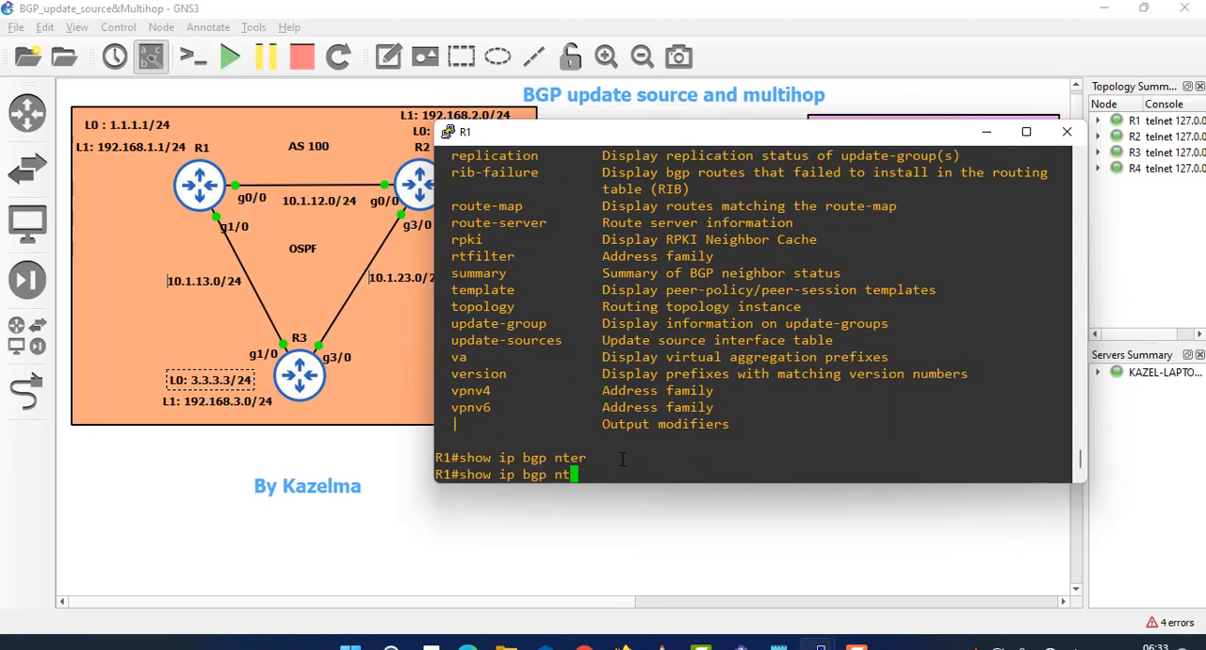
{"action": "type", "text": "inter"}
{"action": "key", "text": "Tab"}
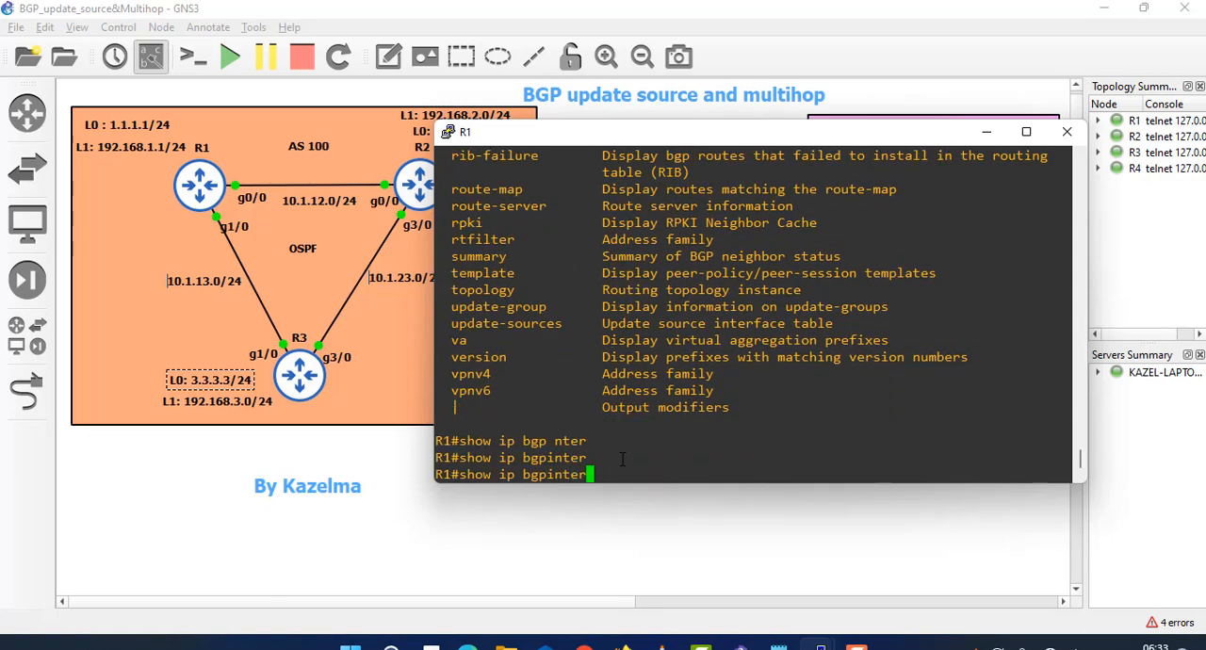
{"action": "key", "text": "BackSpace"}
{"action": "key", "text": "BackSpace"}
{"action": "key", "text": "BackSpace"}
{"action": "key", "text": "BackSpace"}
{"action": "key", "text": "BackSpace"}
{"action": "type", "text": "inter"}
{"action": "key", "text": "Tab"}
{"action": "key", "text": "Tab"}
{"action": "key", "text": "BackSpace"}
{"action": "key", "text": "BackSpace"}
{"action": "key", "text": "BackSpace"}
{"action": "key", "text": "BackSpace"}
{"action": "key", "text": "BackSpace"}
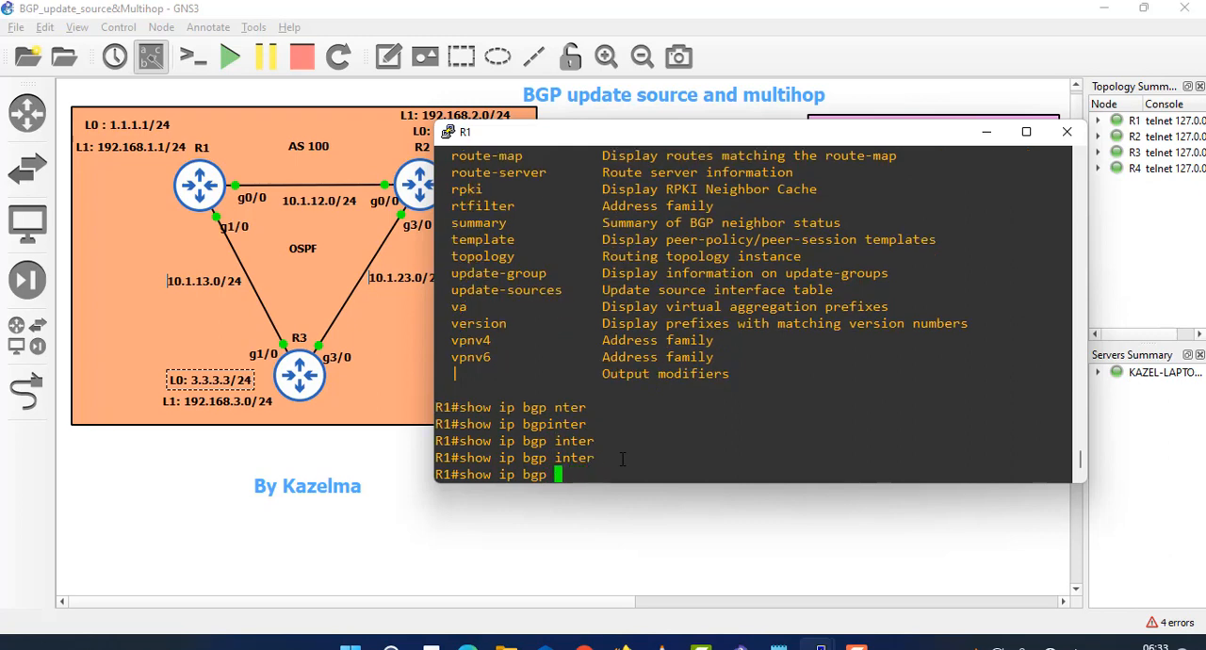
- Run show ip bgp summary on R1 and examine the session states of neighbors 2.2.2.2 and 3.3.3.3
{"action": "type", "text": "su"}
{"action": "key", "text": "Tab"}
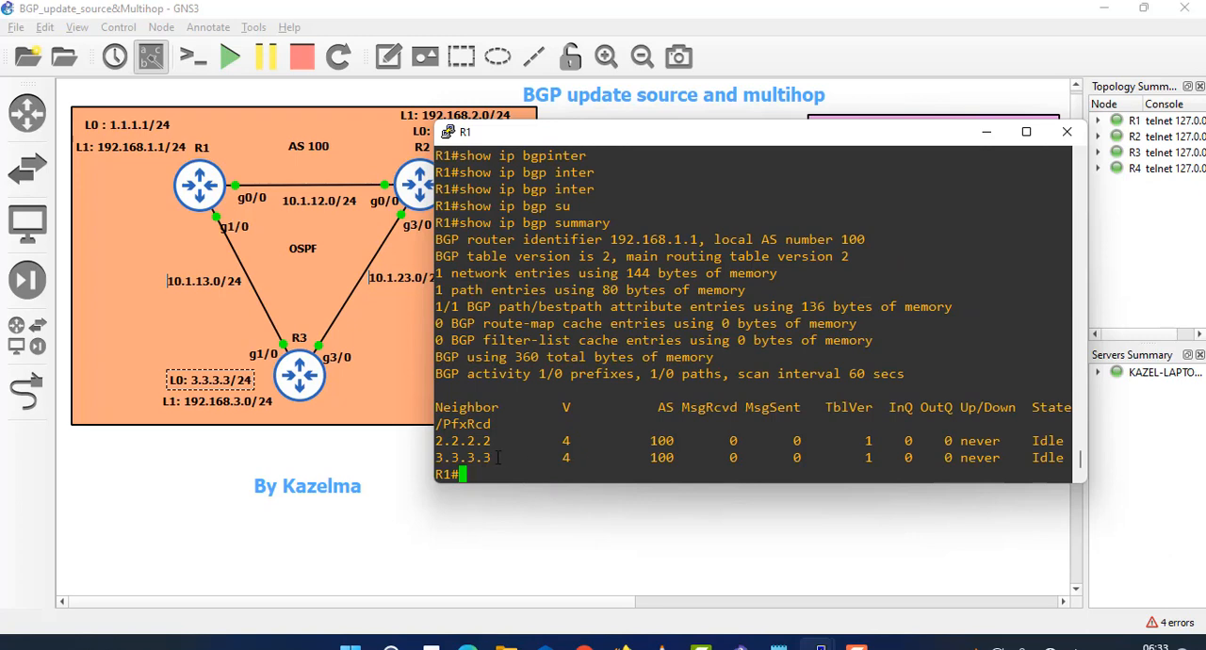
{"action": "left_click_drag", "start_coordinate": [1034, 441], "coordinate": [1060, 460]}
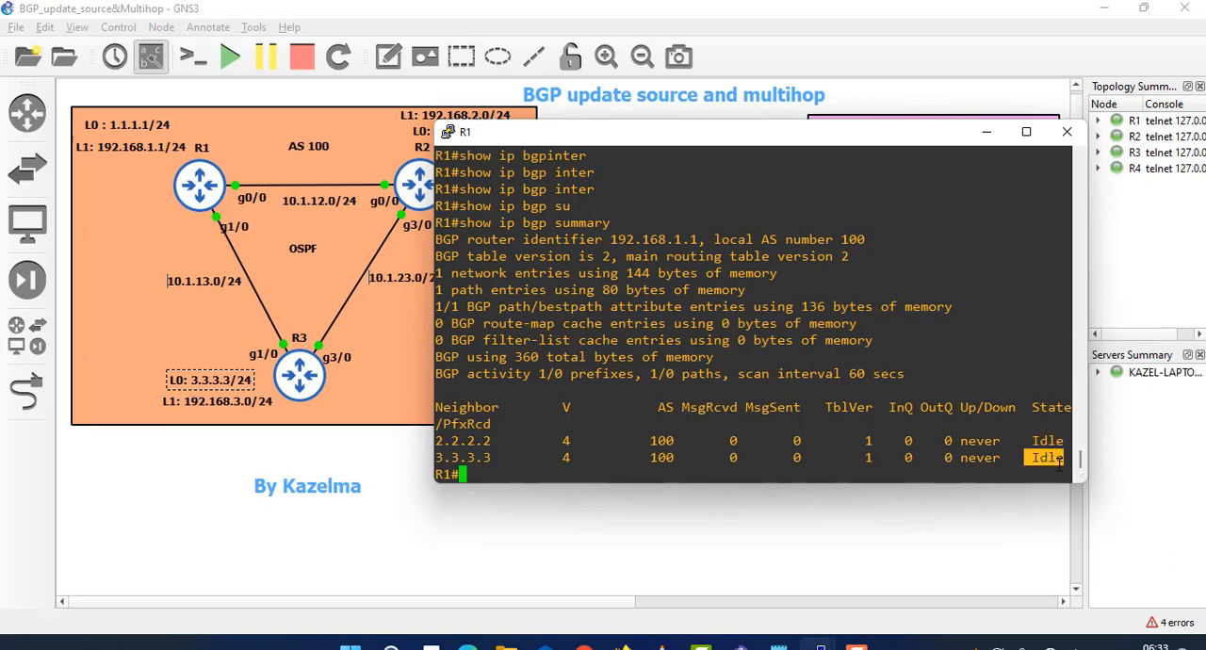
{"action": "left_click_drag", "start_coordinate": [928, 458], "coordinate": [896, 458]}
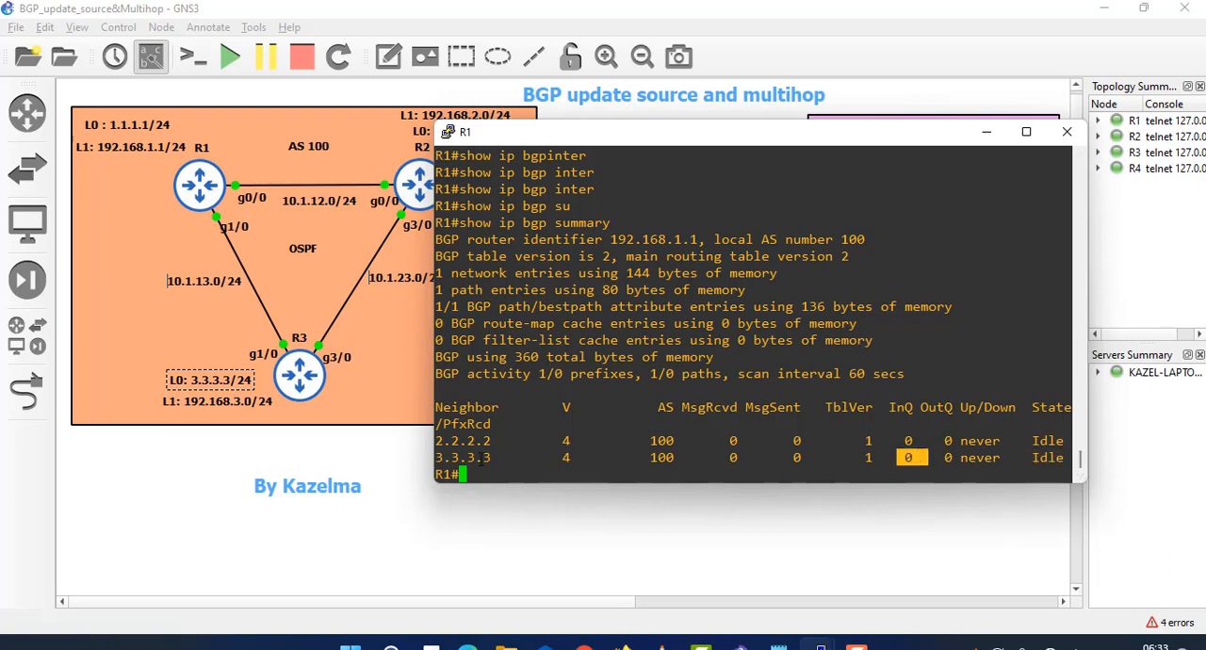
{"action": "left_click_drag", "start_coordinate": [488, 464], "coordinate": [434, 449]}
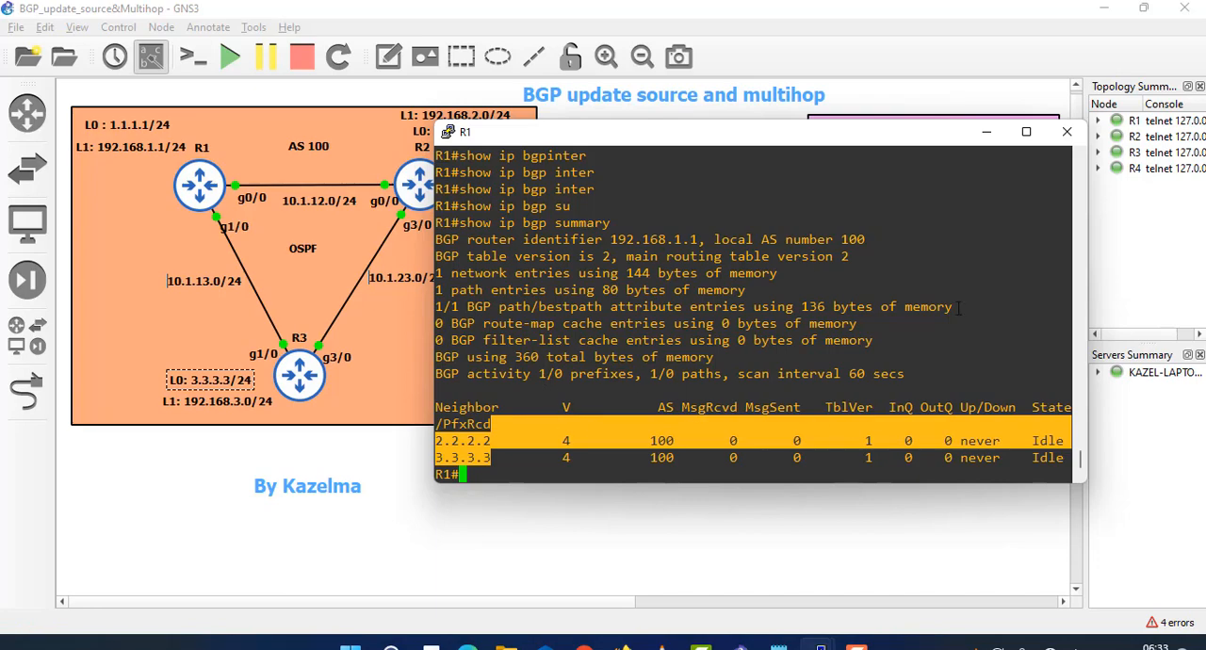
- Switch to R2's console beside R1's and enter router configuration for BGP AS 100
{"action": "left_click_drag", "start_coordinate": [762, 141], "coordinate": [401, 64]}
{"action": "mouse_move", "coordinate": [820, 646]}
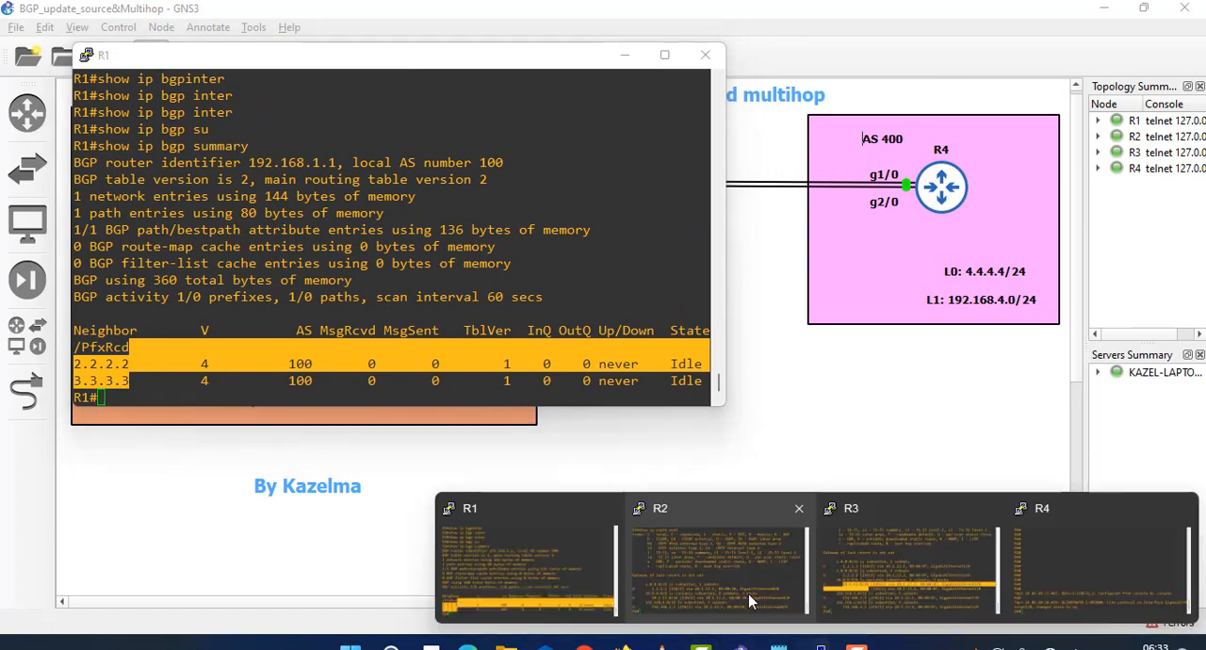
{"action": "left_click", "coordinate": [751, 600]}
{"action": "left_click_drag", "start_coordinate": [584, 350], "coordinate": [648, 115]}
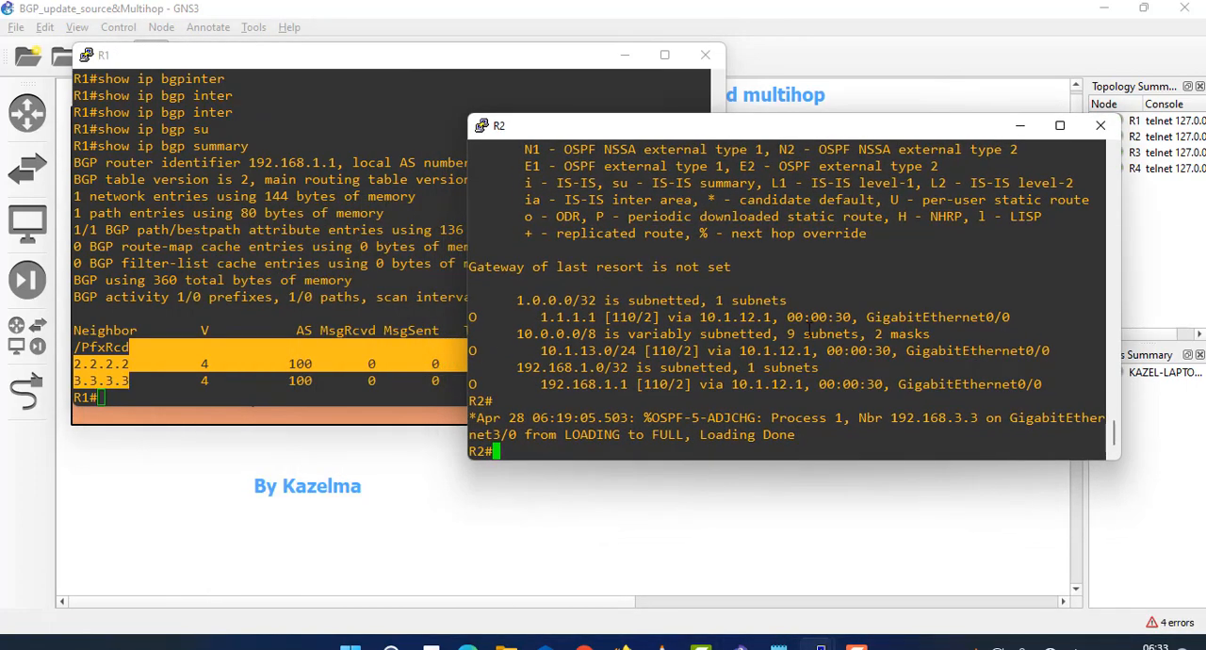
{"action": "type", "text": "conf t"}
{"action": "key", "text": "Return"}
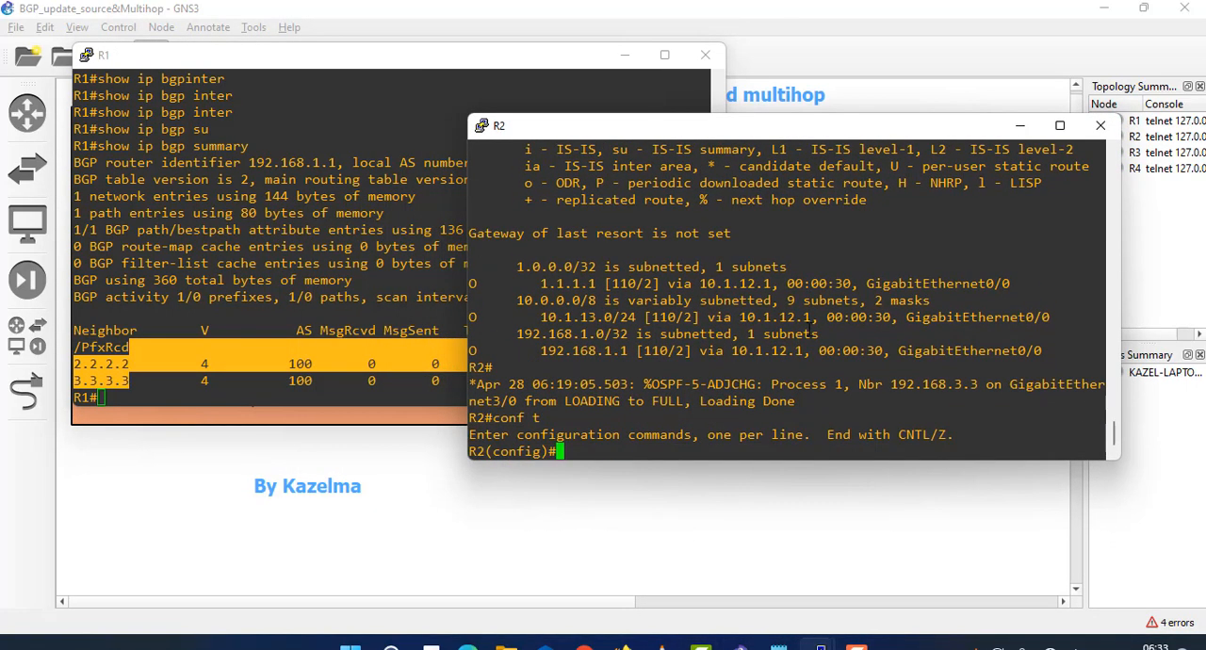
{"action": "type", "text": "router bgp 100"}
{"action": "key", "text": "Return"}
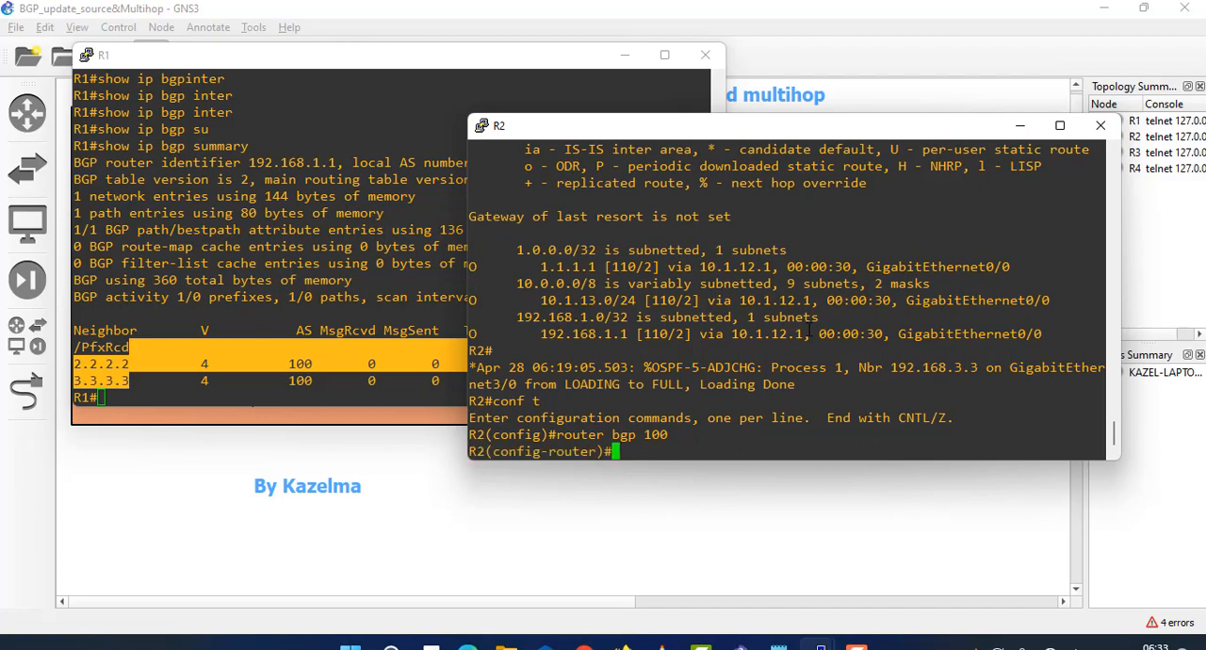
- Define neighbor 1.1.1.1 with remote-as 100 in R2's BGP process
{"action": "type", "text": "ne"}
{"action": "type", "text": "i"}
{"action": "key", "text": "Tab"}
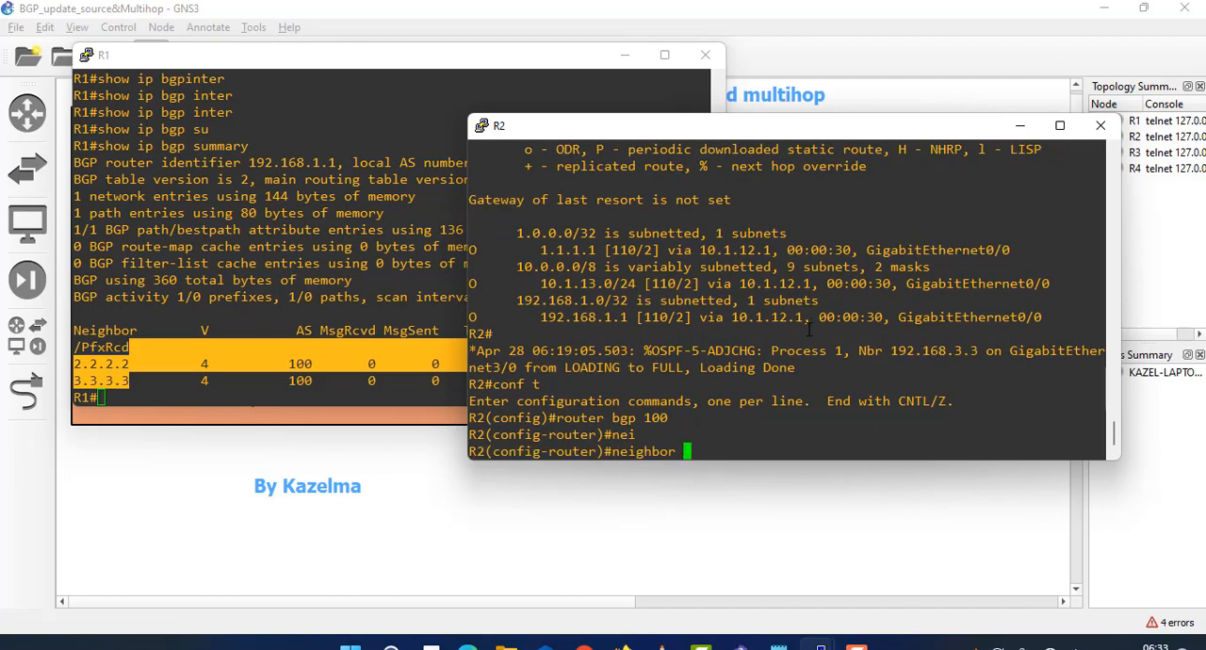
{"action": "type", "text": "1.1.1.1 remote"}
{"action": "key", "text": "Tab"}
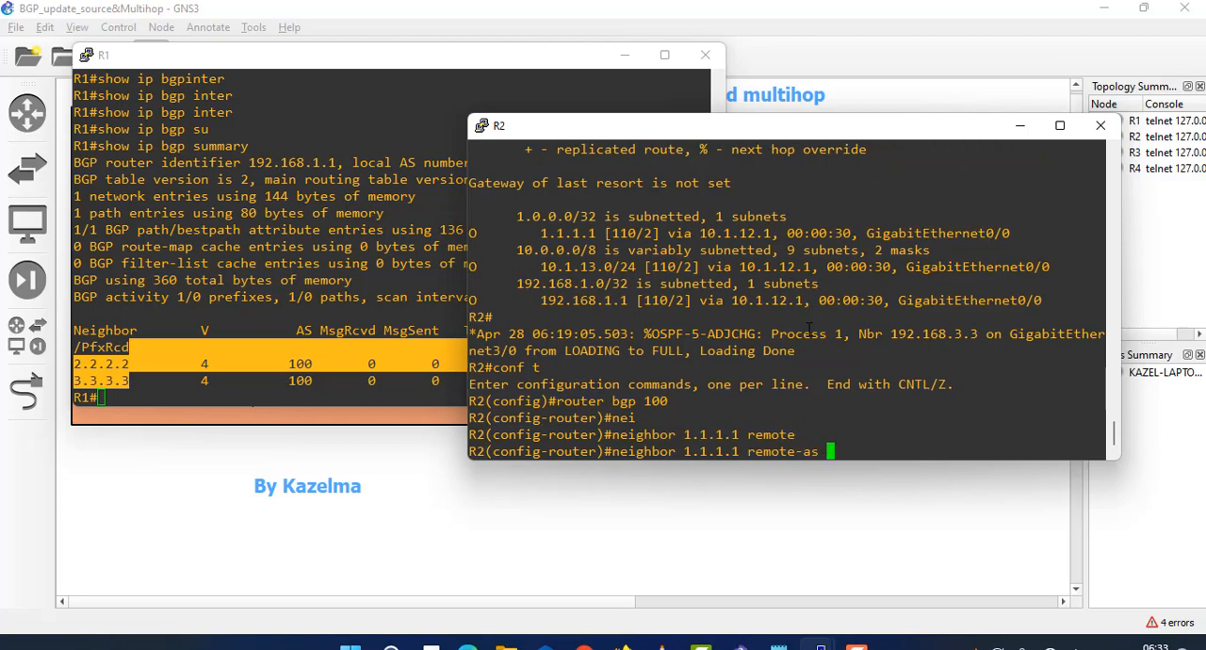
{"action": "type", "text": "100"}
{"action": "key", "text": "Return"}
- Set the update source for neighbor 1.1.1.1 on R2 to loopback 0 and check the BGP adjacency message
{"action": "key", "text": "Up"}
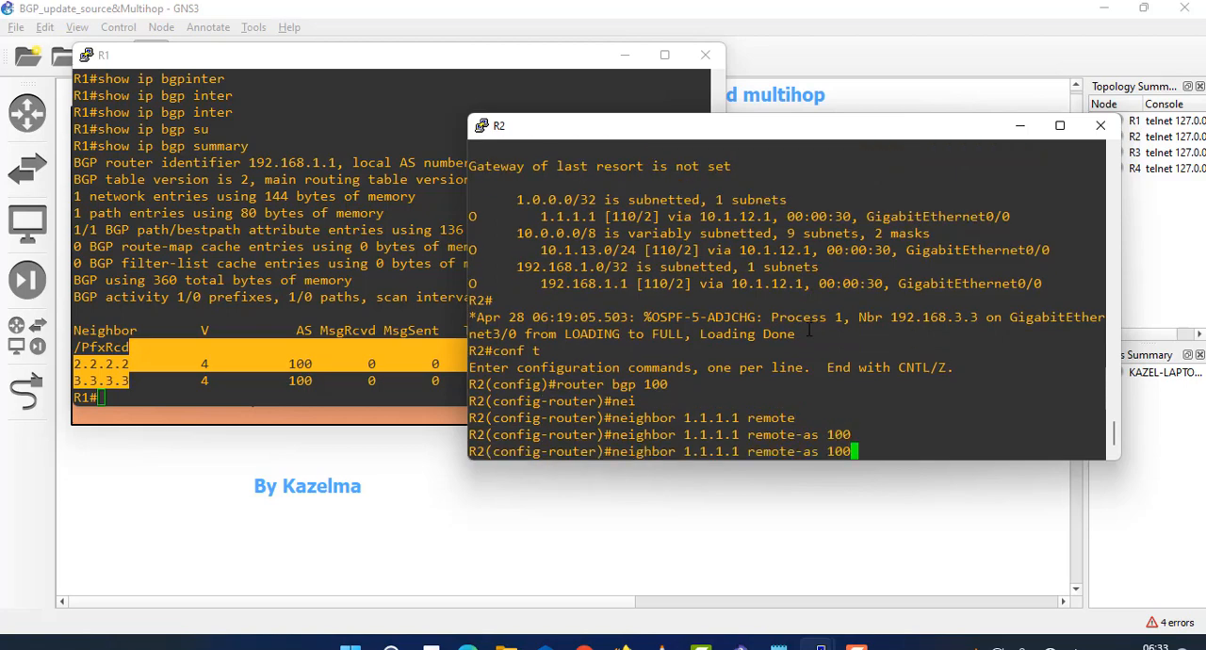
{"action": "key", "text": "BackSpace"}
{"action": "key", "text": "BackSpace"}
{"action": "key", "text": "BackSpace"}
{"action": "key", "text": "BackSpace"}
{"action": "key", "text": "BackSpace"}
{"action": "key", "text": "BackSpace"}
{"action": "key", "text": "BackSpace"}
{"action": "key", "text": "BackSpace"}
{"action": "key", "text": "BackSpace"}
{"action": "key", "text": "BackSpace"}
{"action": "key", "text": "BackSpace"}
{"action": "key", "text": "BackSpace"}
{"action": "key", "text": "BackSpace"}
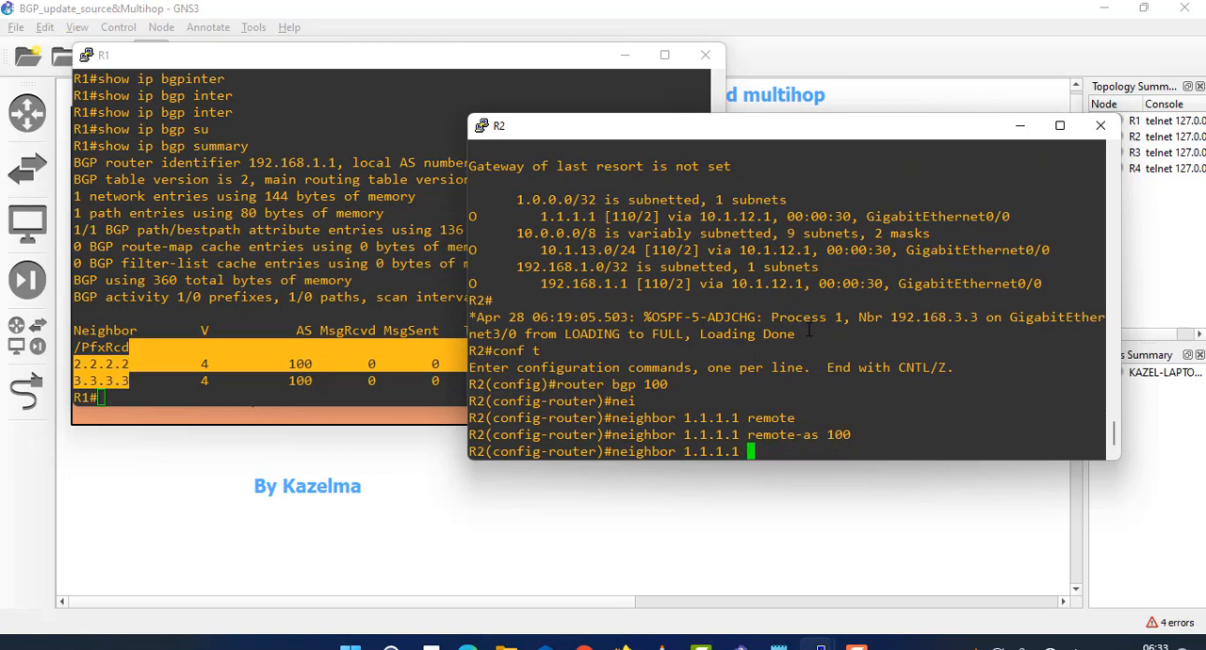
{"action": "type", "text": "ua"}
{"action": "key", "text": "Tab"}
{"action": "key", "text": "BackSpace"}
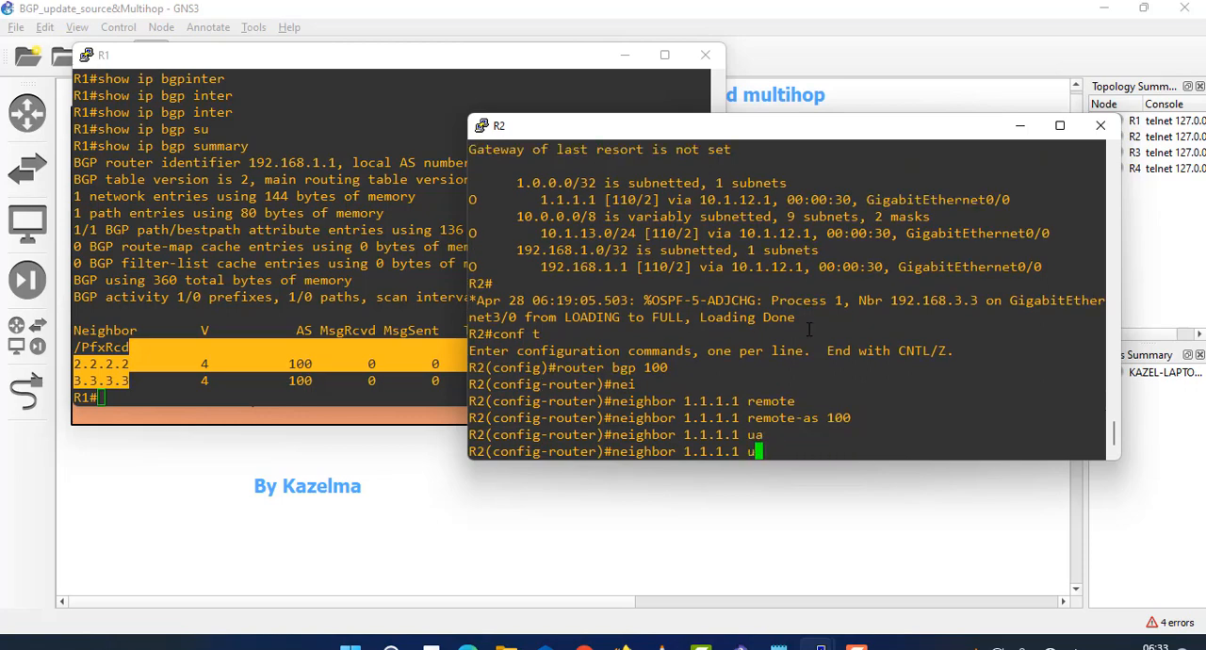
{"action": "type", "text": "p"}
{"action": "key", "text": "Tab"}
{"action": "type", "text": "loo"}
{"action": "key", "text": "Tab"}
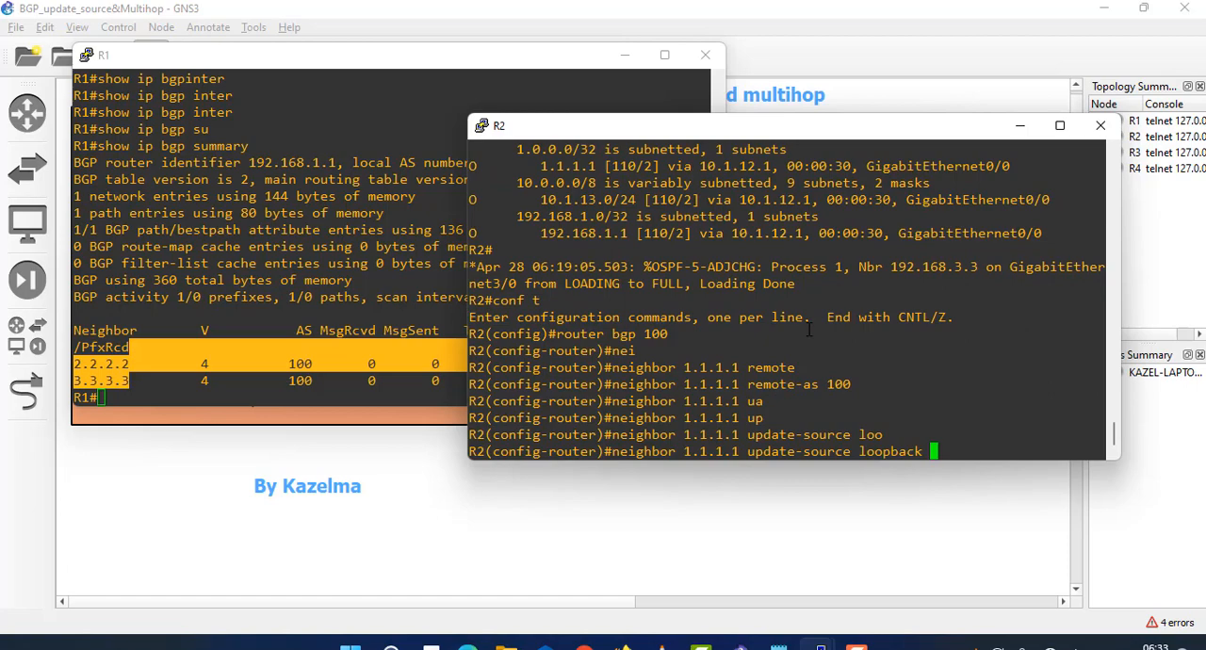
{"action": "type", "text": "0"}
{"action": "key", "text": "Return"}
{"action": "key", "text": "Return"}
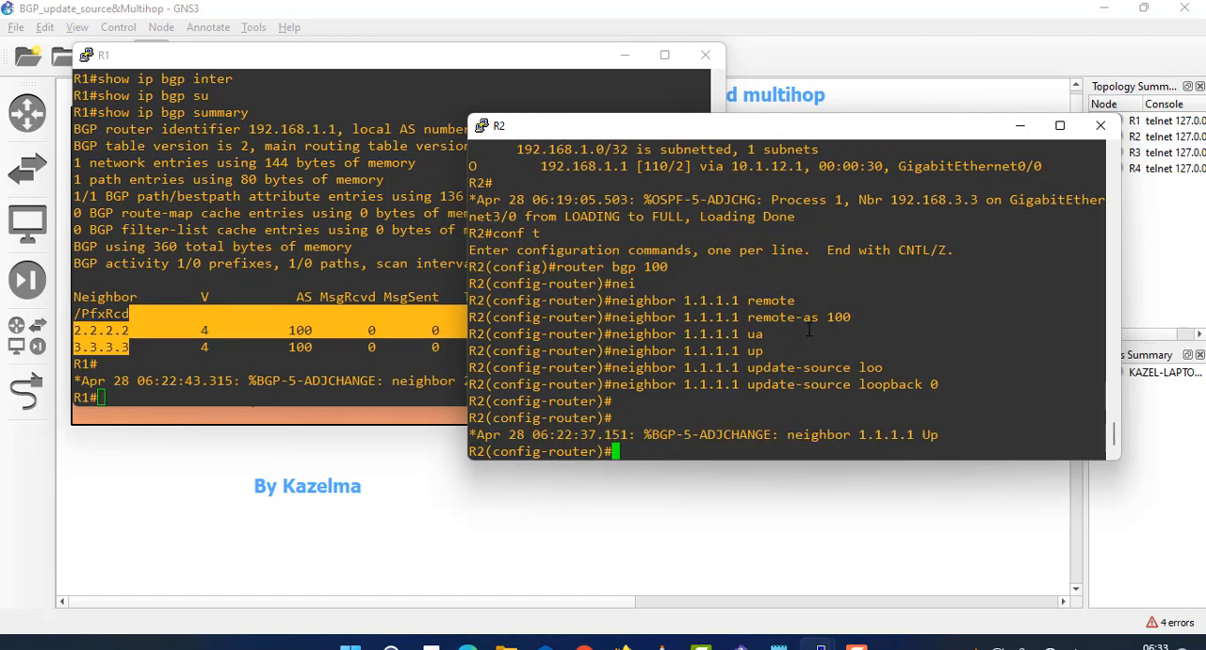
{"action": "left_click_drag", "start_coordinate": [944, 432], "coordinate": [744, 411]}
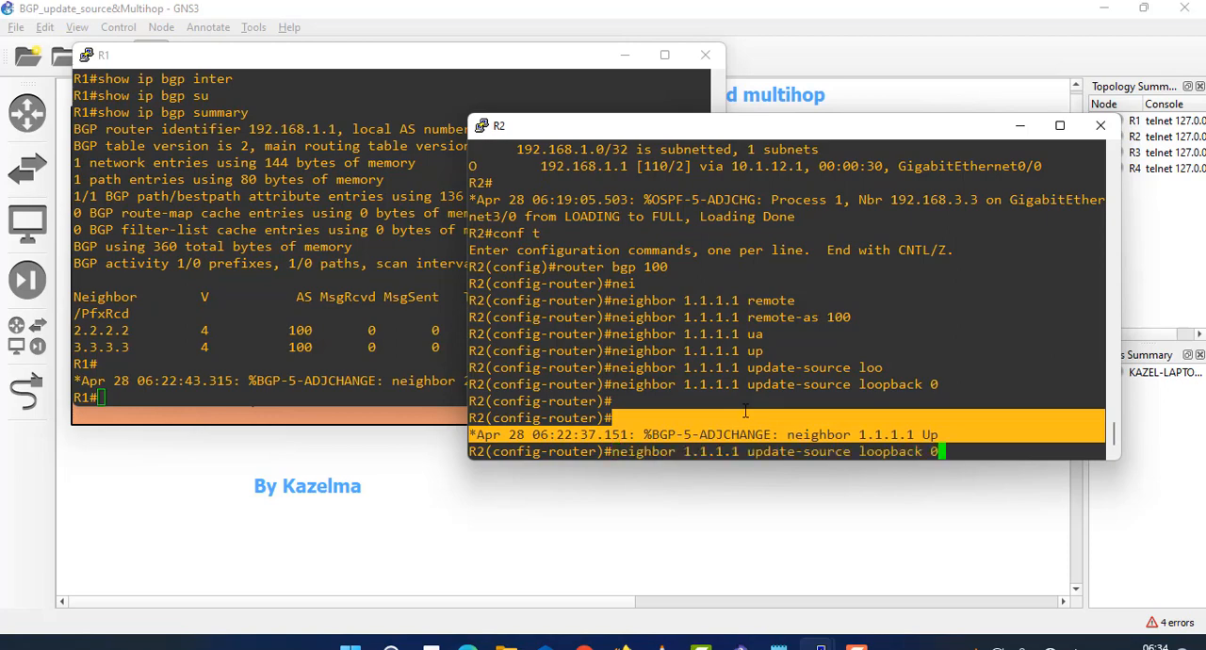
- Define neighbor 3.3.3.3 with remote-as 100 in R2's BGP process
{"action": "type", "text": "neig"}
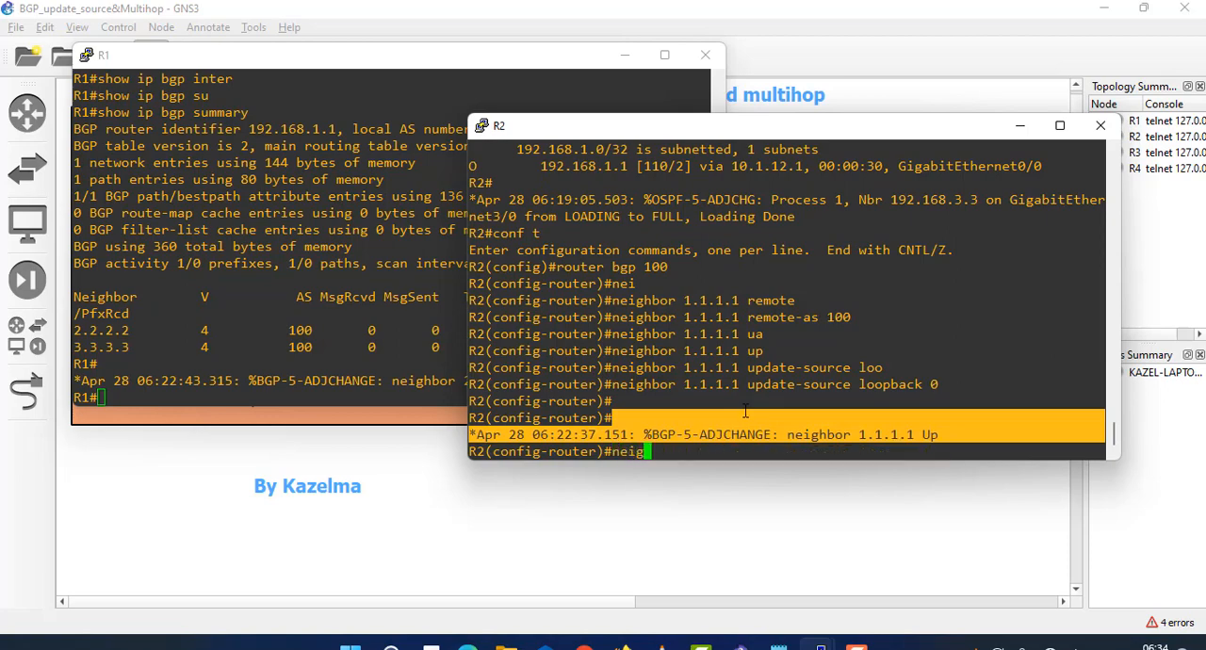
{"action": "type", "text": "hbo"}
{"action": "key", "text": "BackSpace"}
{"action": "key", "text": "BackSpace"}
{"action": "type", "text": "t"}
{"action": "key", "text": "BackSpace"}
{"action": "key", "text": "BackSpace"}
{"action": "type", "text": "bor 3.3.3.3 remote"}
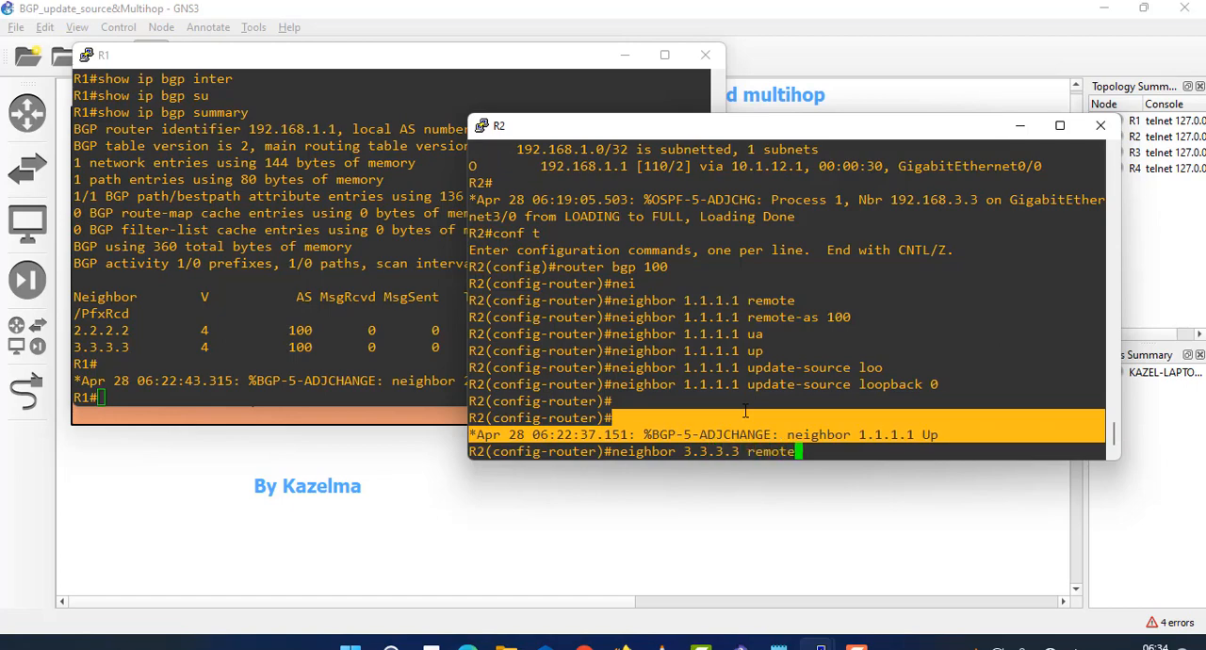
{"action": "key", "text": "Tab"}
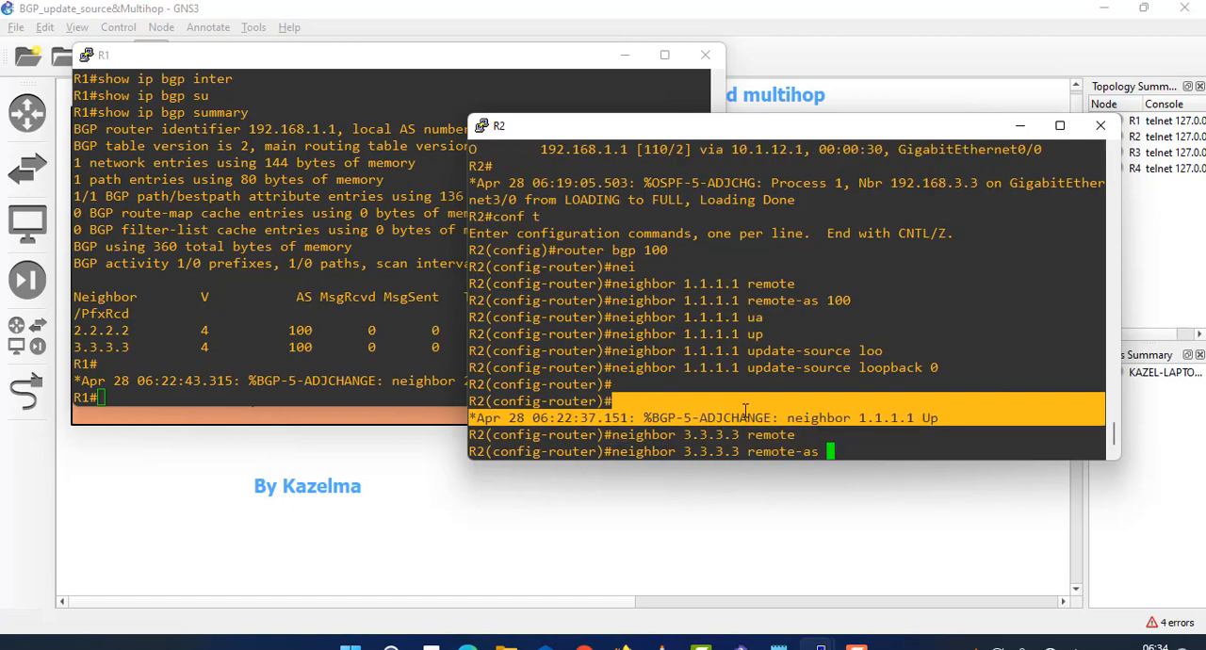
{"action": "type", "text": "100"}
{"action": "key", "text": "Return"}
- Set the update source for neighbor 3.3.3.3 on R2 to loopback 0 and review the entered commands
{"action": "key", "text": "Up"}
{"action": "key", "text": "BackSpace"}
{"action": "key", "text": "BackSpace"}
{"action": "key", "text": "BackSpace"}
{"action": "key", "text": "BackSpace"}
{"action": "key", "text": "BackSpace"}
{"action": "key", "text": "BackSpace"}
{"action": "key", "text": "BackSpace"}
{"action": "key", "text": "BackSpace"}
{"action": "key", "text": "BackSpace"}
{"action": "key", "text": "BackSpace"}
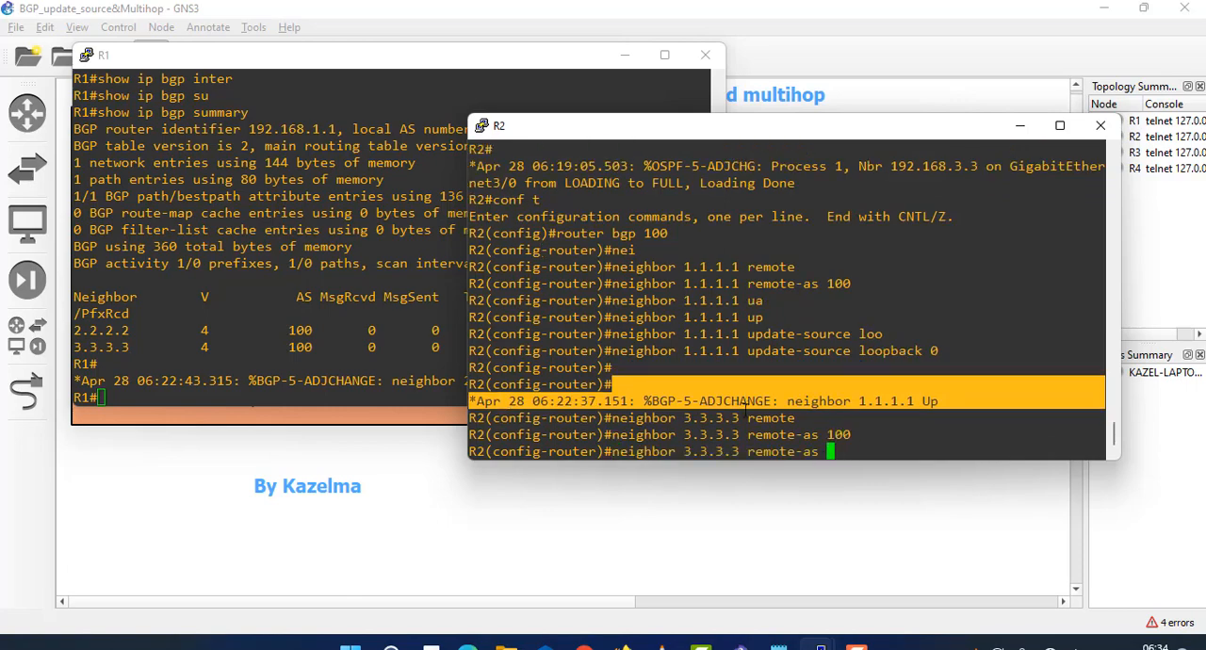
{"action": "key", "text": "BackSpace"}
{"action": "key", "text": "BackSpace"}
{"action": "key", "text": "BackSpace"}
{"action": "type", "text": "up"}
{"action": "key", "text": "Tab"}
{"action": "type", "text": "loo"}
{"action": "key", "text": "Tab"}
{"action": "type", "text": "."}
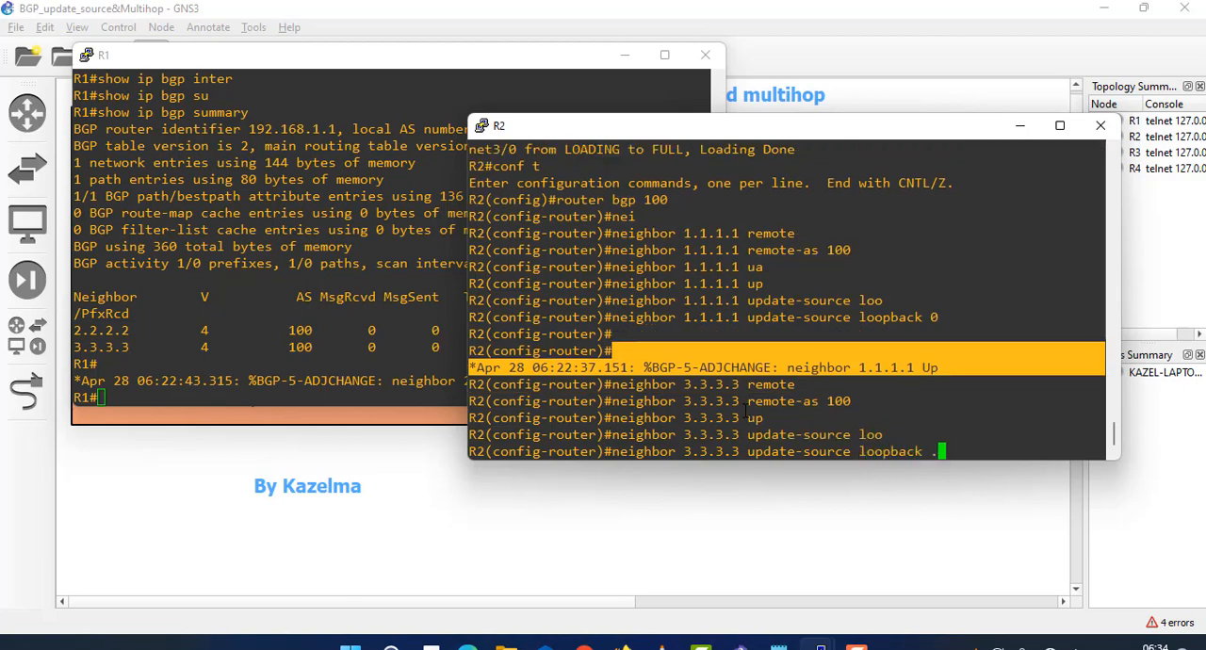
{"action": "key", "text": "BackSpace"}
{"action": "type", "text": "0"}
{"action": "key", "text": "Return"}
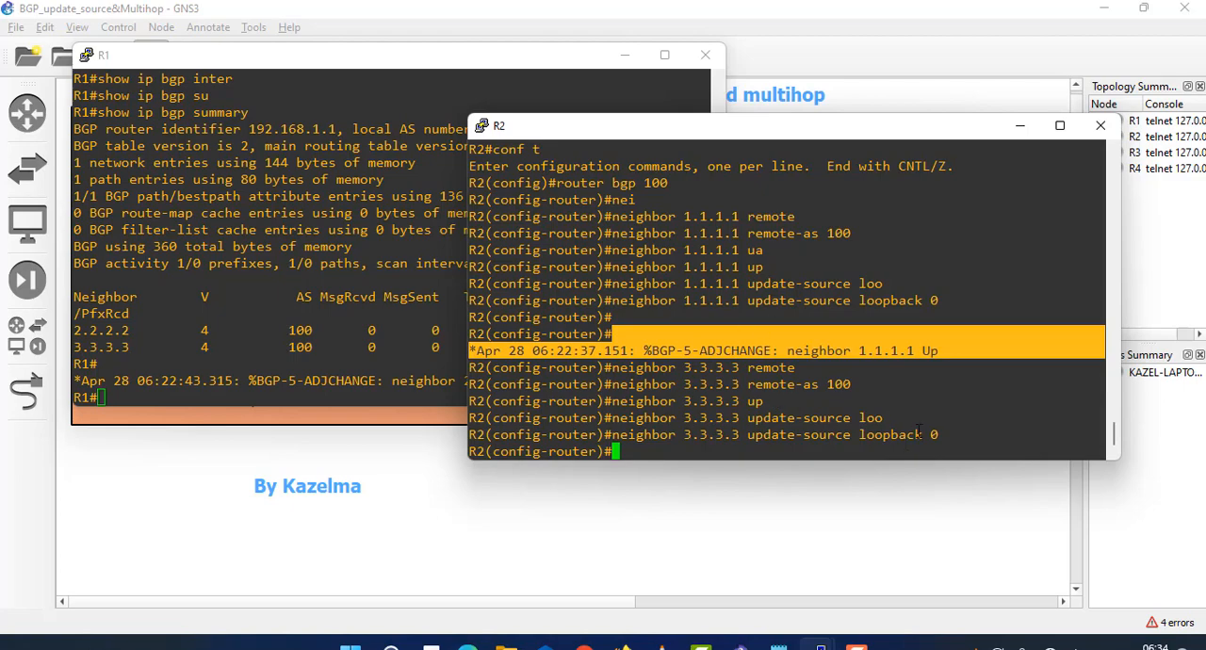
{"action": "left_click_drag", "start_coordinate": [919, 434], "coordinate": [698, 401]}
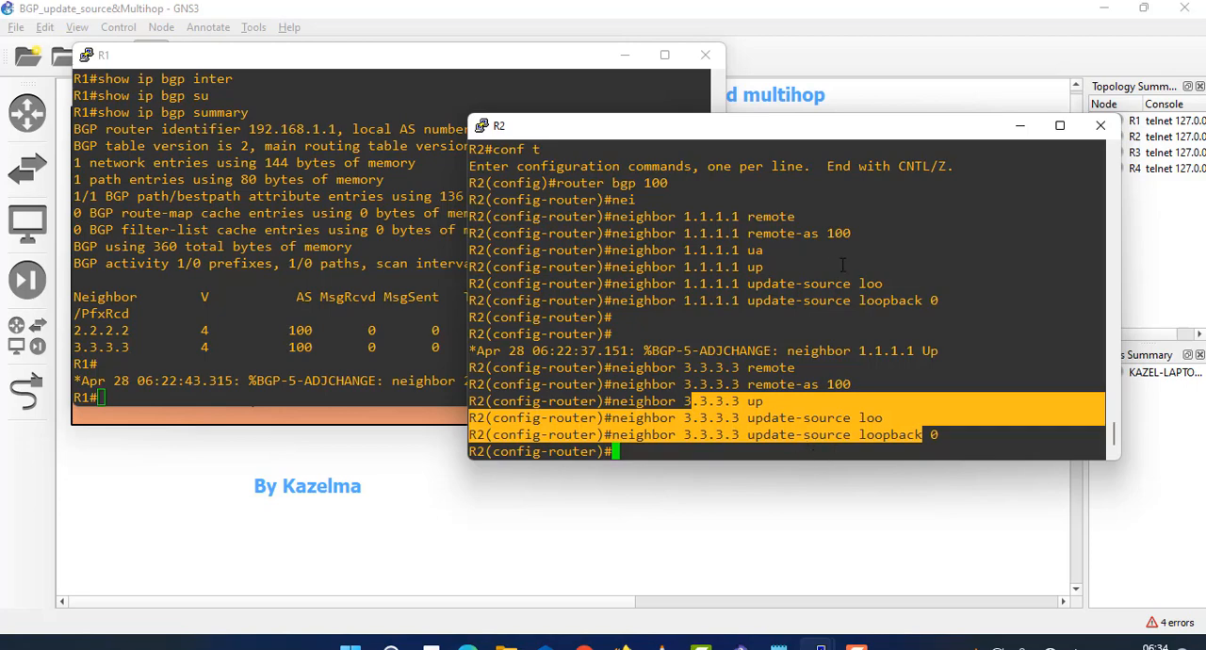
- Switch to R3's console and enter router configuration for BGP AS 100
{"action": "mouse_move", "coordinate": [820, 646]}
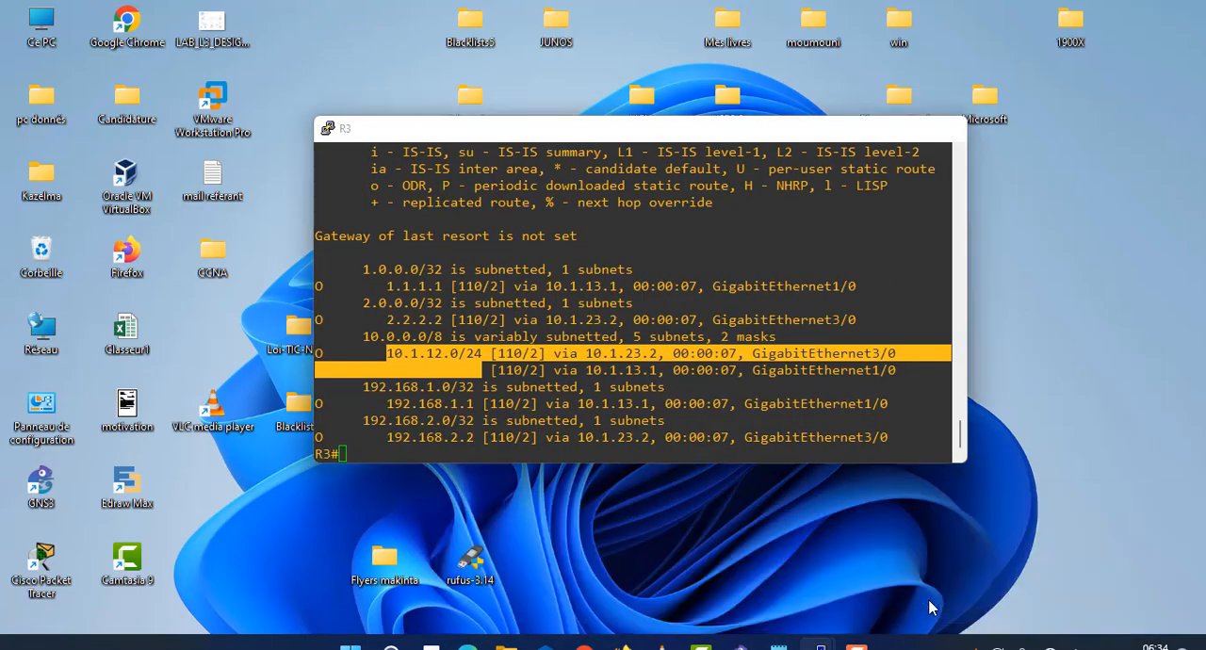
{"action": "left_click", "coordinate": [929, 606]}
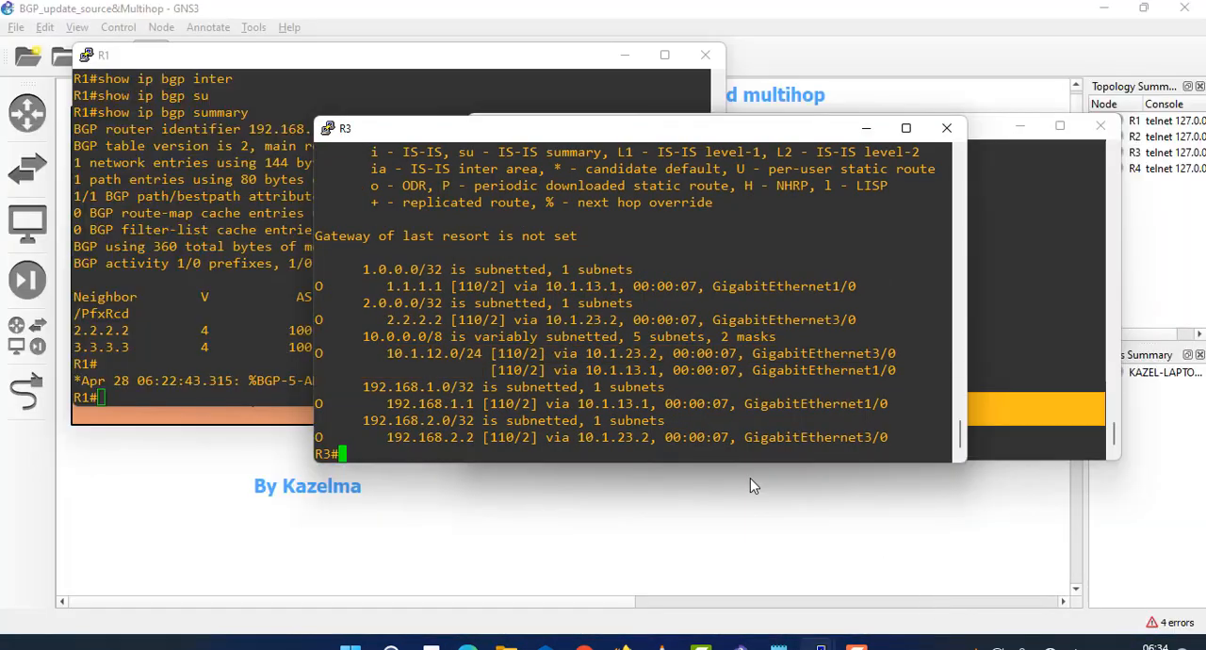
{"action": "type", "text": "conf t"}
{"action": "key", "text": "Return"}
{"action": "type", "text": "router os"}
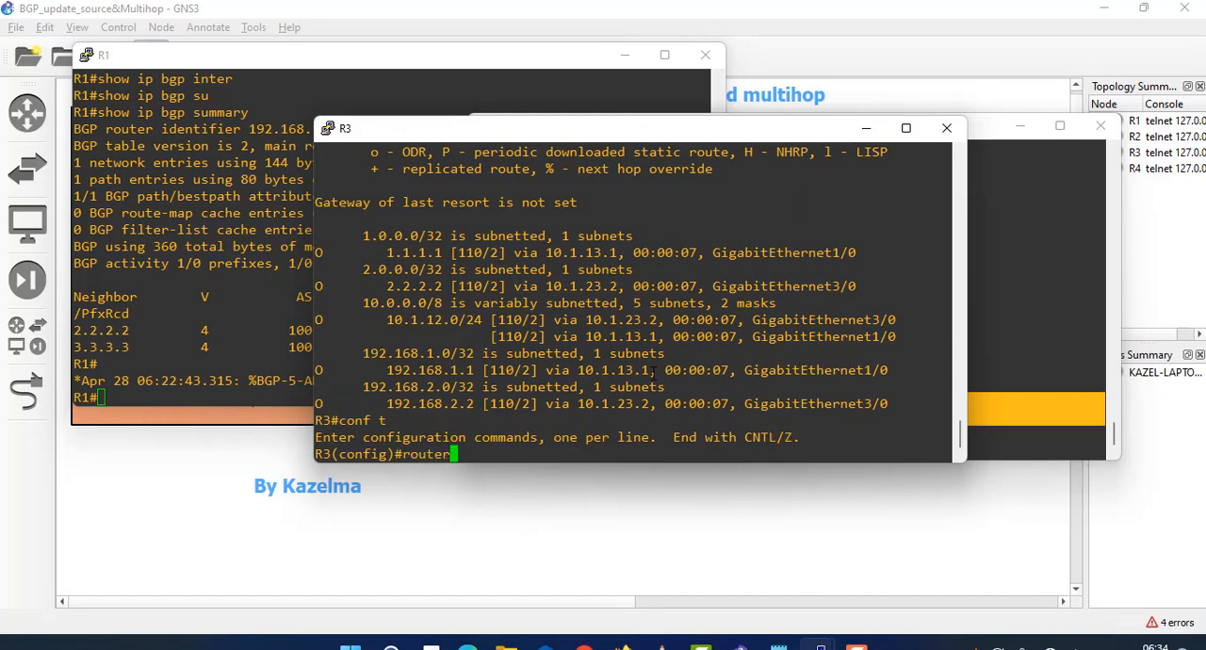
{"action": "key", "text": "Tab"}
{"action": "key", "text": "BackSpace"}
{"action": "key", "text": "BackSpace"}
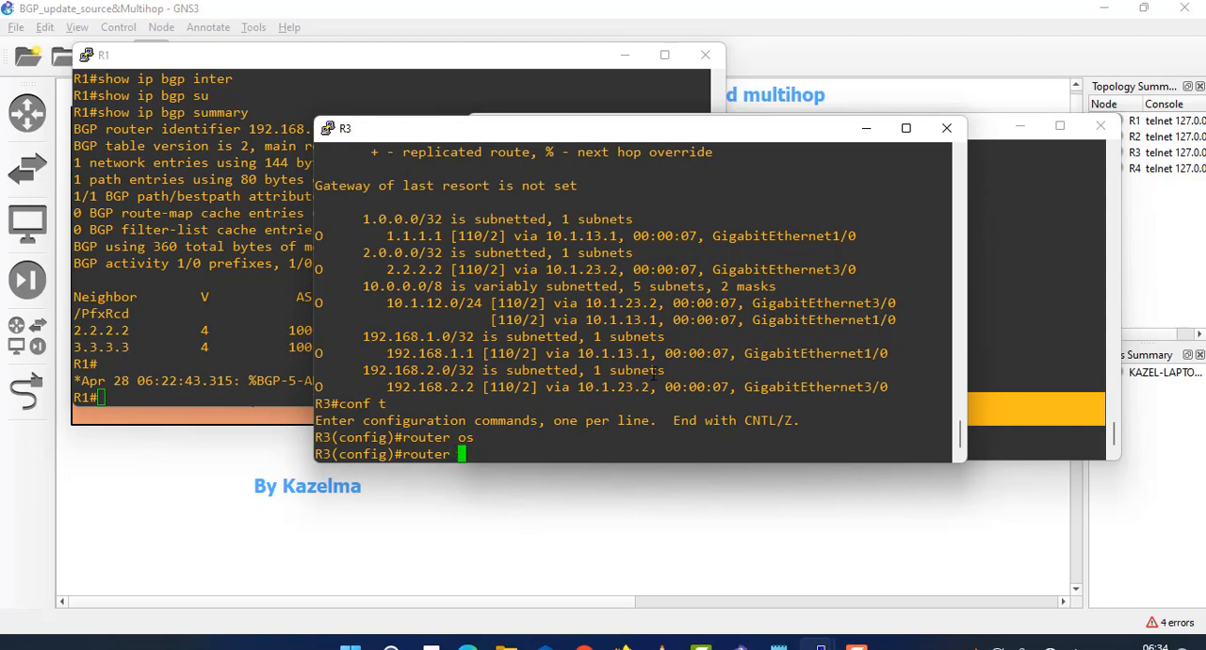
{"action": "type", "text": "bgp 100"}
{"action": "key", "text": "Return"}
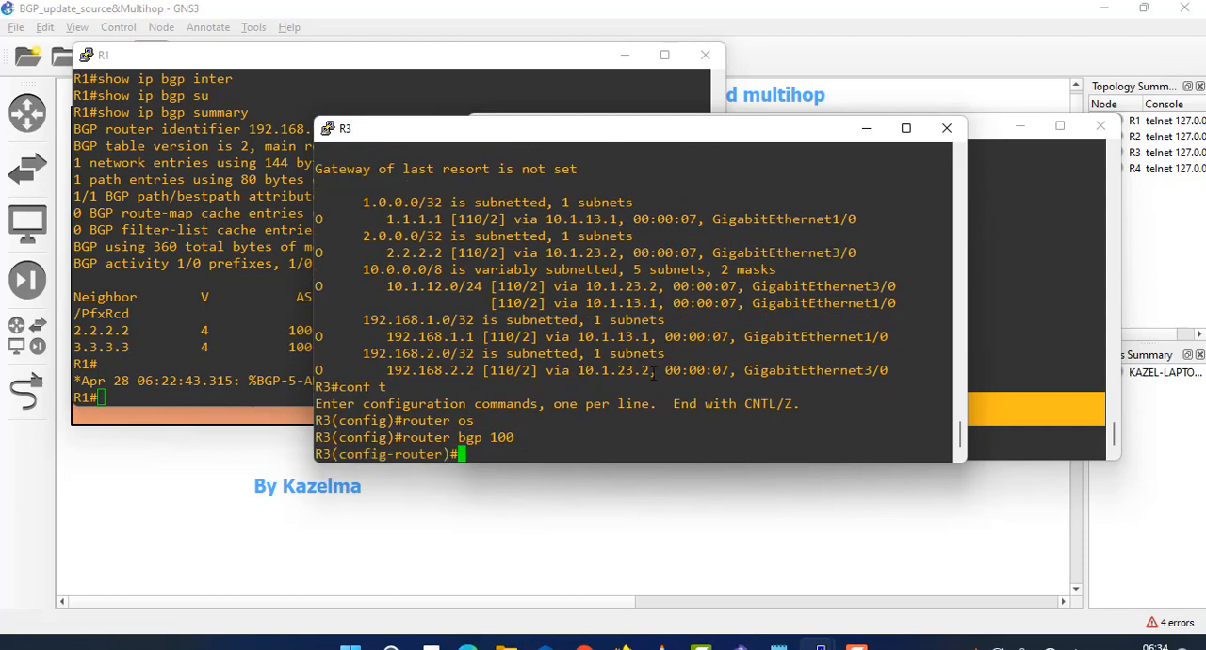
- Switch to R2's console, advertise network 192.168.2.0 mask 255.255.255.0 in its BGP process, and exit configuration mode
{"action": "type", "text": "nei"}
{"action": "left_click", "coordinate": [1048, 302]}
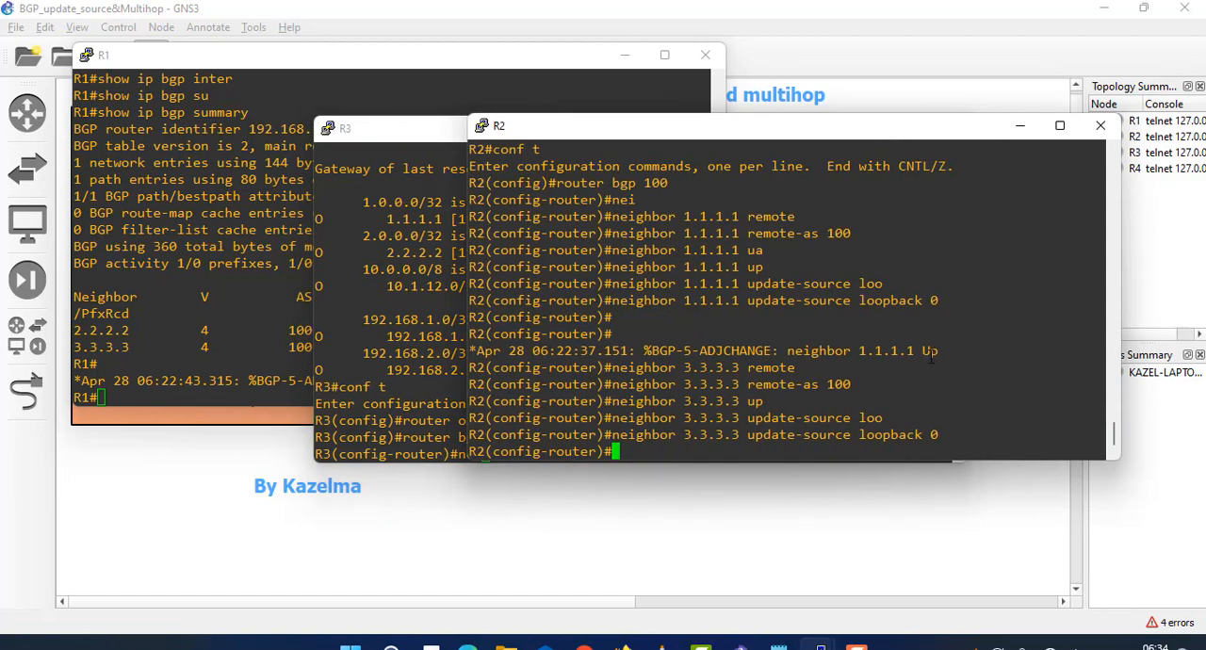
{"action": "type", "text": "network"}
{"action": "key", "text": "Tab"}
{"action": "type", "text": "192."}
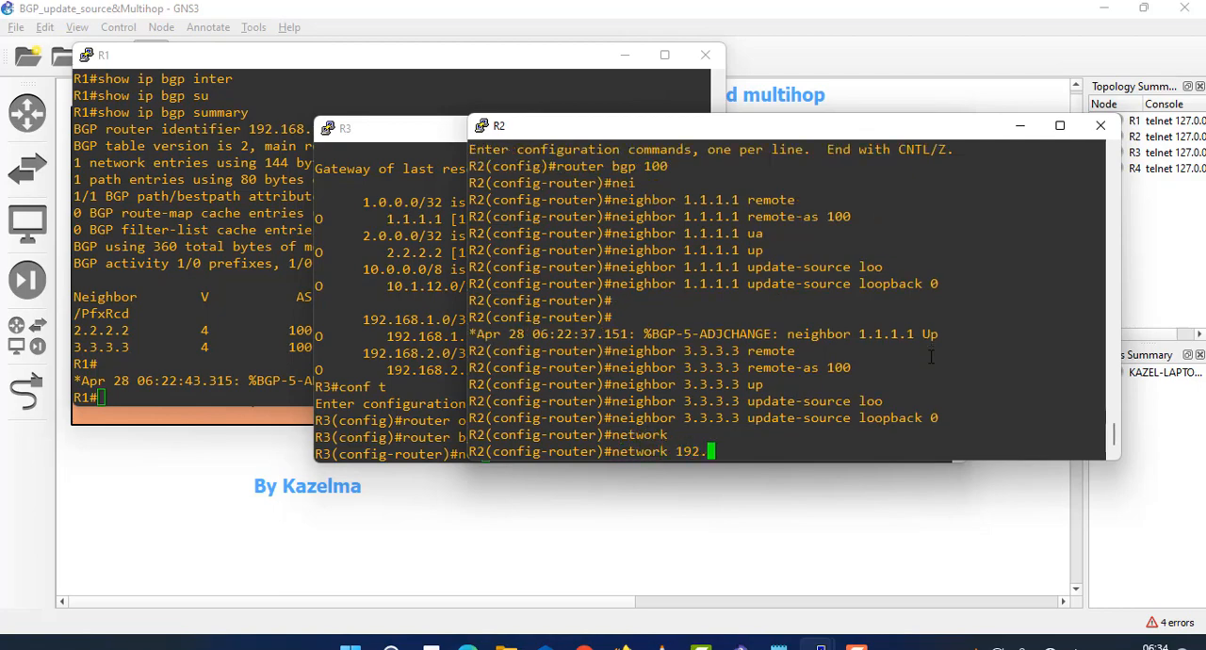
{"action": "type", "text": "168.2.0 ma"}
{"action": "key", "text": "Tab"}
{"action": "type", "text": "255"}
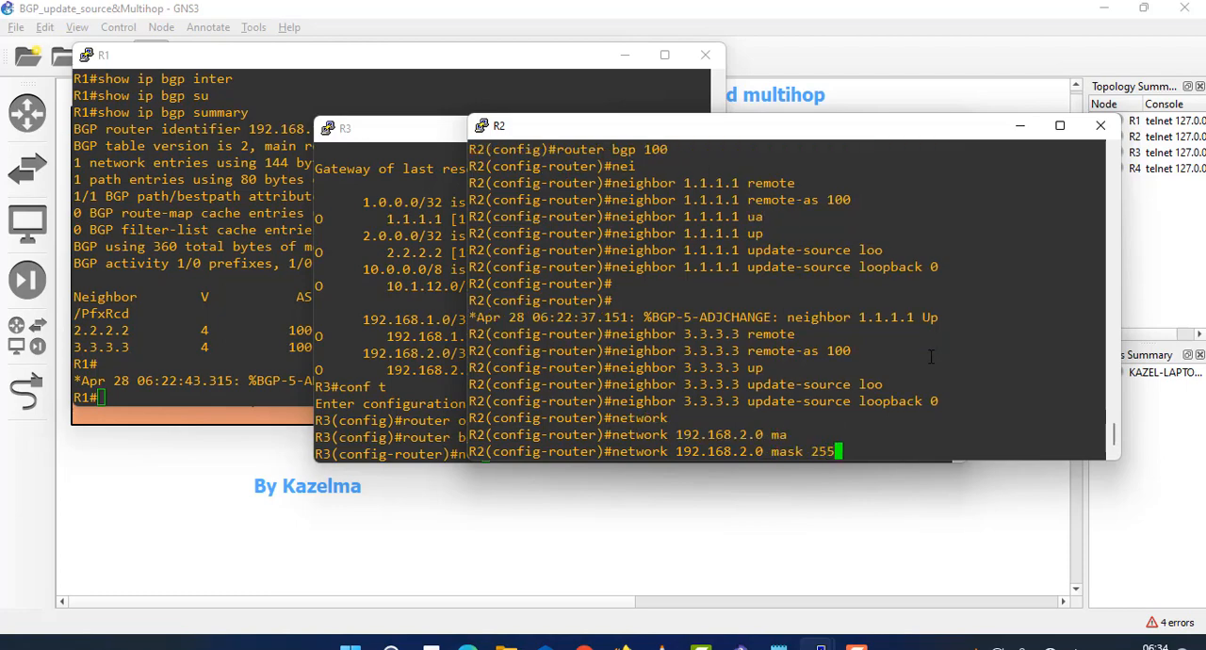
{"action": "type", "text": ".255.255.0"}
{"action": "key", "text": "Return"}
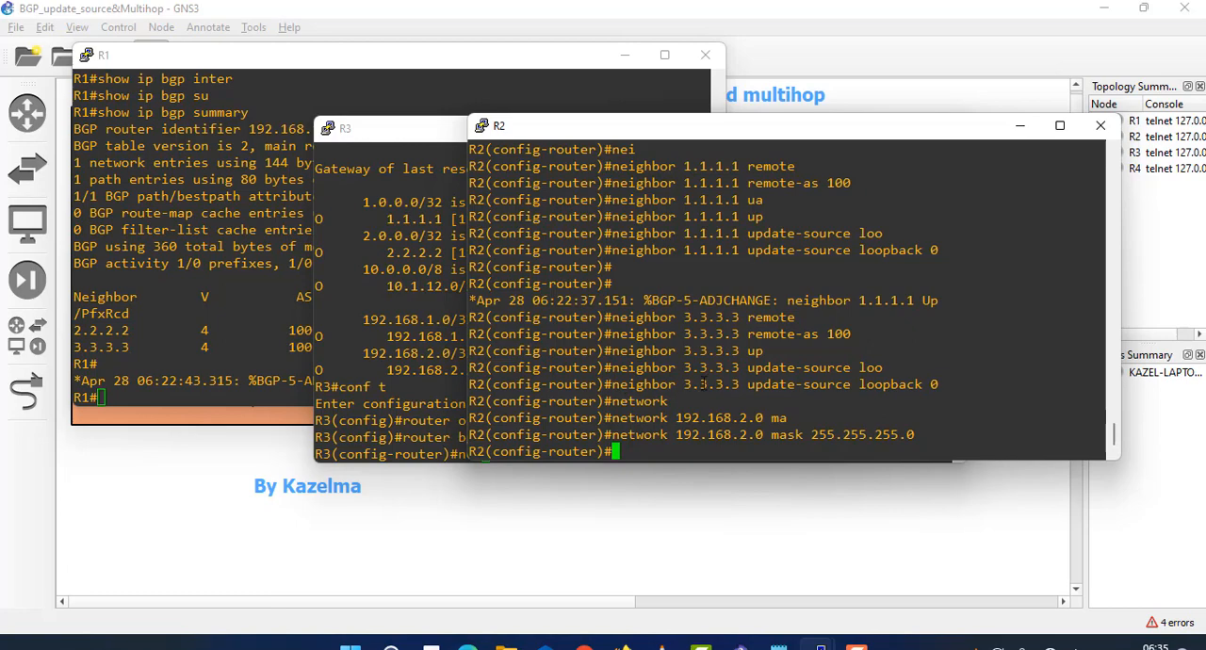
{"action": "key", "text": "ctrl+z"}
- Return to R3's console and define neighbor 1.1.1.1 with remote-as 100 in its BGP process
{"action": "left_click", "coordinate": [403, 404]}
{"action": "type", "text": "nei"}
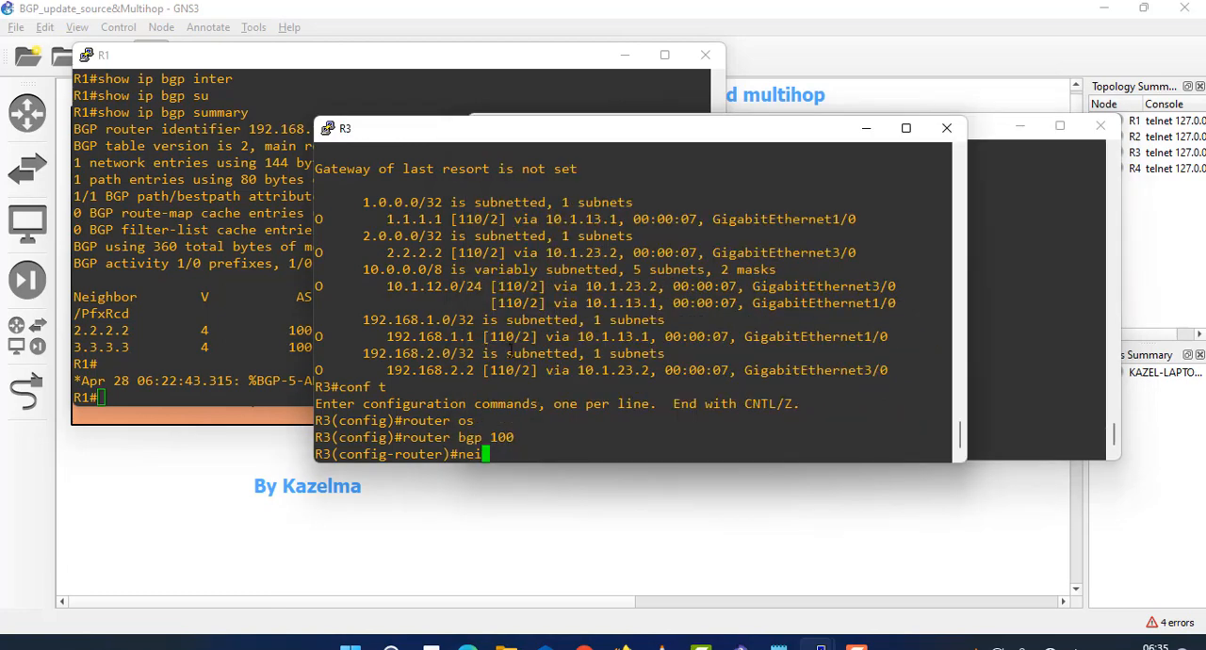
{"action": "type", "text": "g"}
{"action": "key", "text": "Tab"}
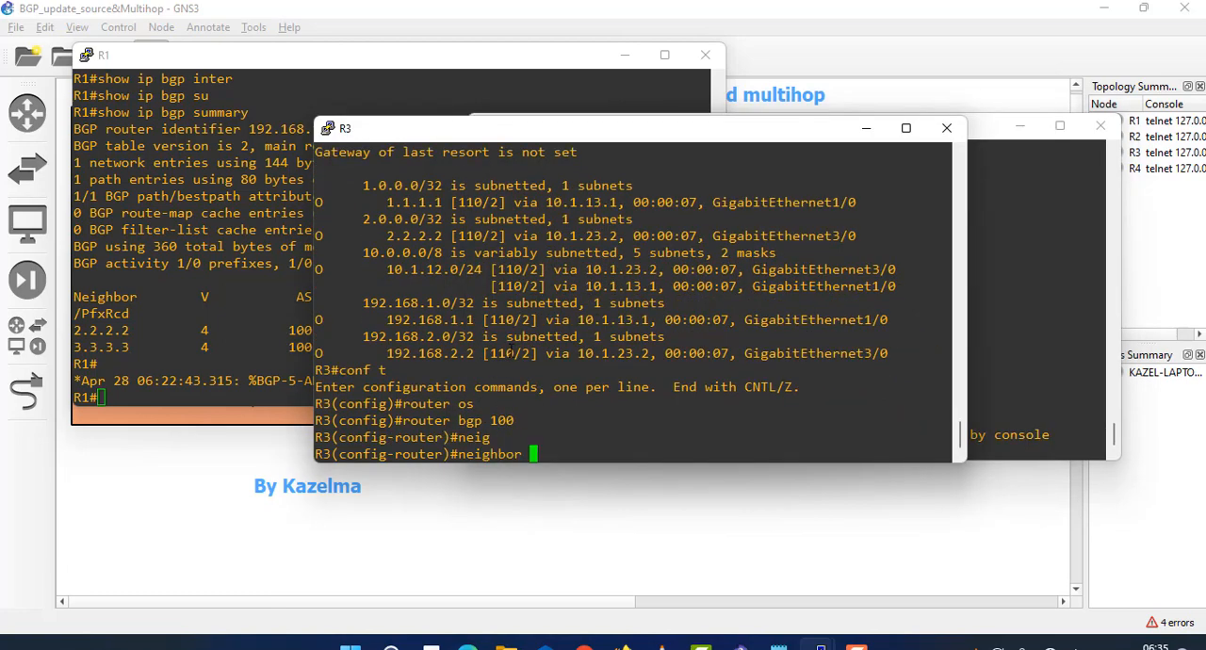
{"action": "type", "text": "1.1.1.1 remo"}
{"action": "key", "text": "Tab"}
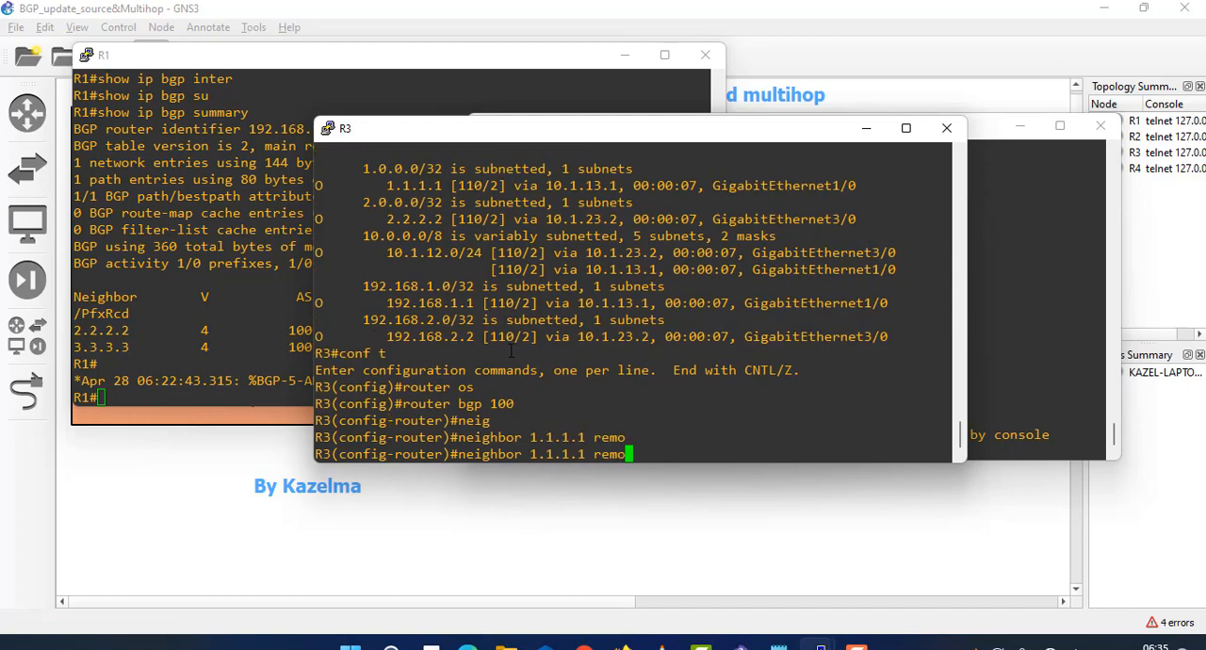
{"action": "type", "text": "t"}
{"action": "key", "text": "Tab"}
{"action": "type", "text": "100"}
{"action": "key", "text": "Return"}
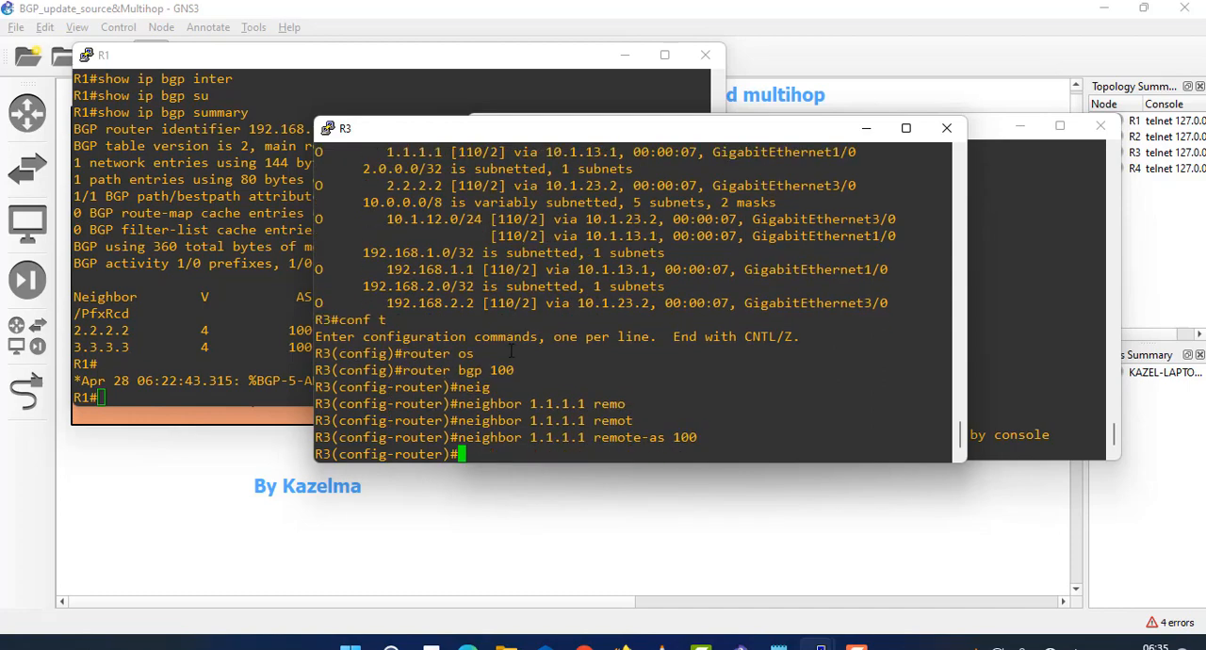
- Set the update source for neighbor 1.1.1.1 on R3 to loopback 0 and check that neighbor's adjacency message
{"action": "key", "text": "Up"}
{"action": "key", "text": "BackSpace"}
{"action": "key", "text": "BackSpace"}
{"action": "key", "text": "BackSpace"}
{"action": "key", "text": "BackSpace"}
{"action": "key", "text": "BackSpace"}
{"action": "key", "text": "BackSpace"}
{"action": "key", "text": "BackSpace"}
{"action": "key", "text": "BackSpace"}
{"action": "key", "text": "BackSpace"}
{"action": "key", "text": "BackSpace"}
{"action": "key", "text": "BackSpace"}
{"action": "key", "text": "BackSpace"}
{"action": "key", "text": "BackSpace"}
{"action": "key", "text": "BackSpace"}
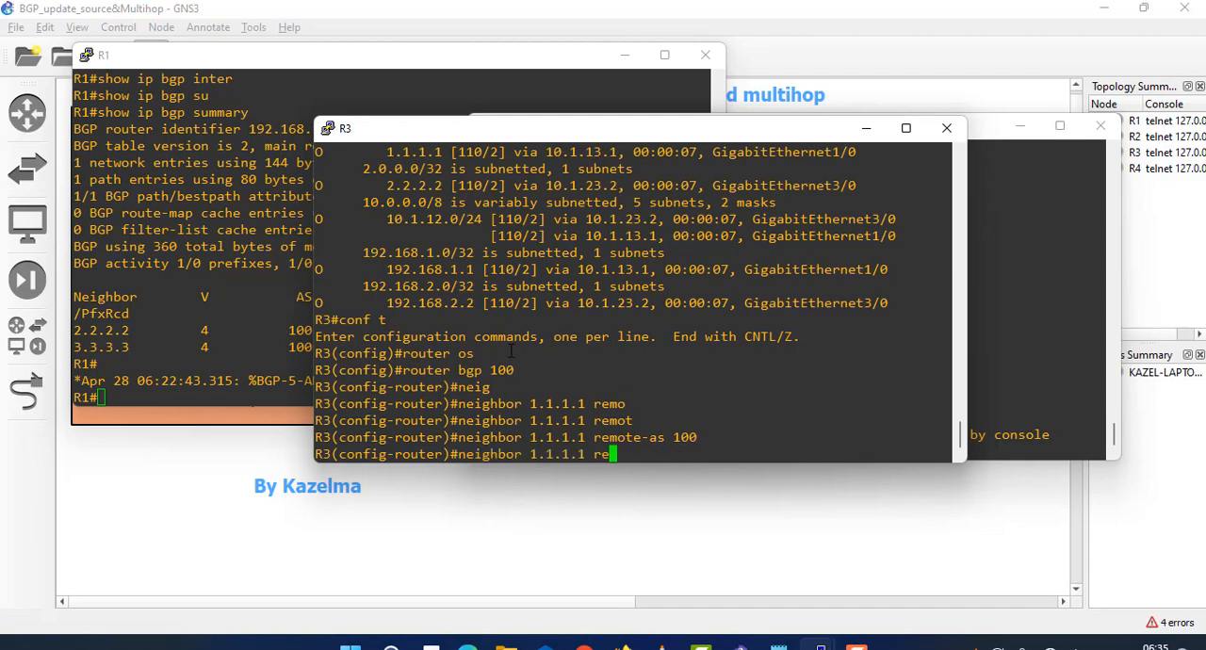
{"action": "type", "text": "u"}
{"action": "type", "text": "pd"}
{"action": "key", "text": "Tab"}
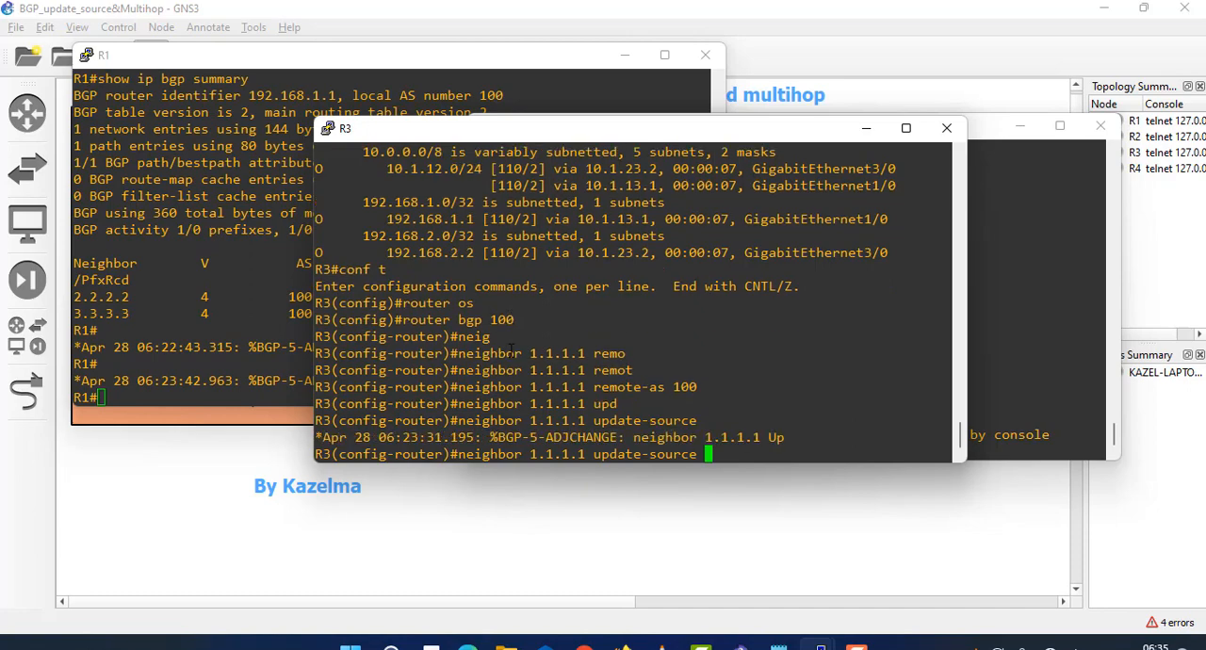
{"action": "type", "text": "loo"}
{"action": "key", "text": "Tab"}
{"action": "type", "text": "0"}
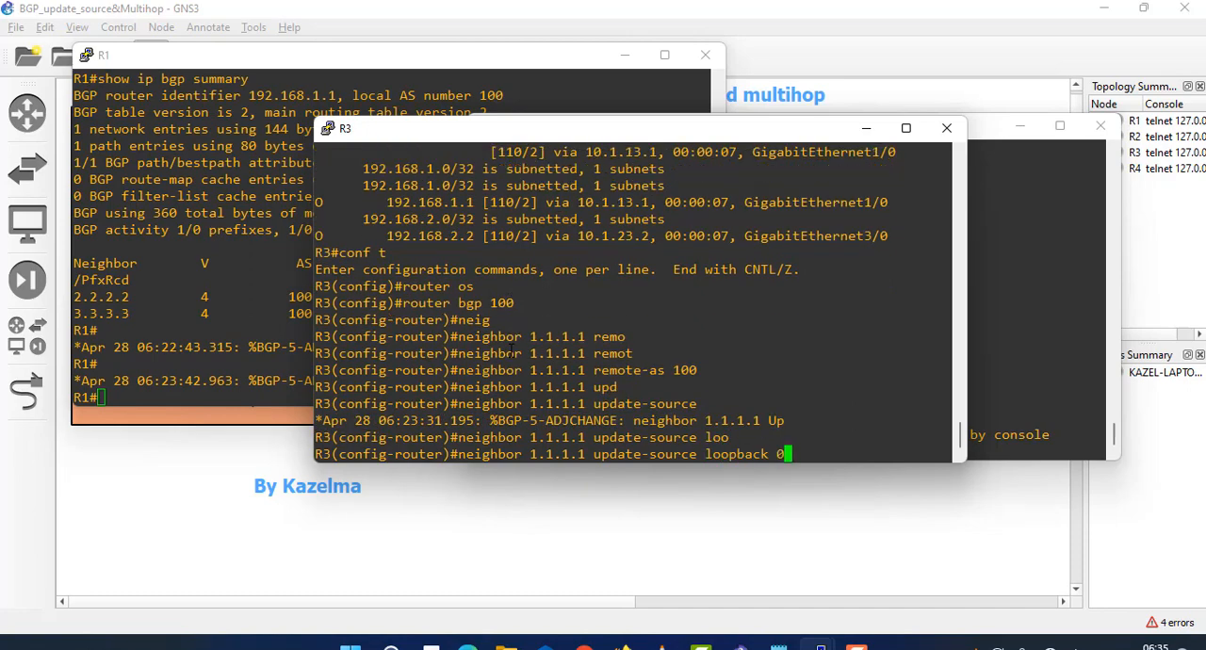
{"action": "key", "text": "Return"}
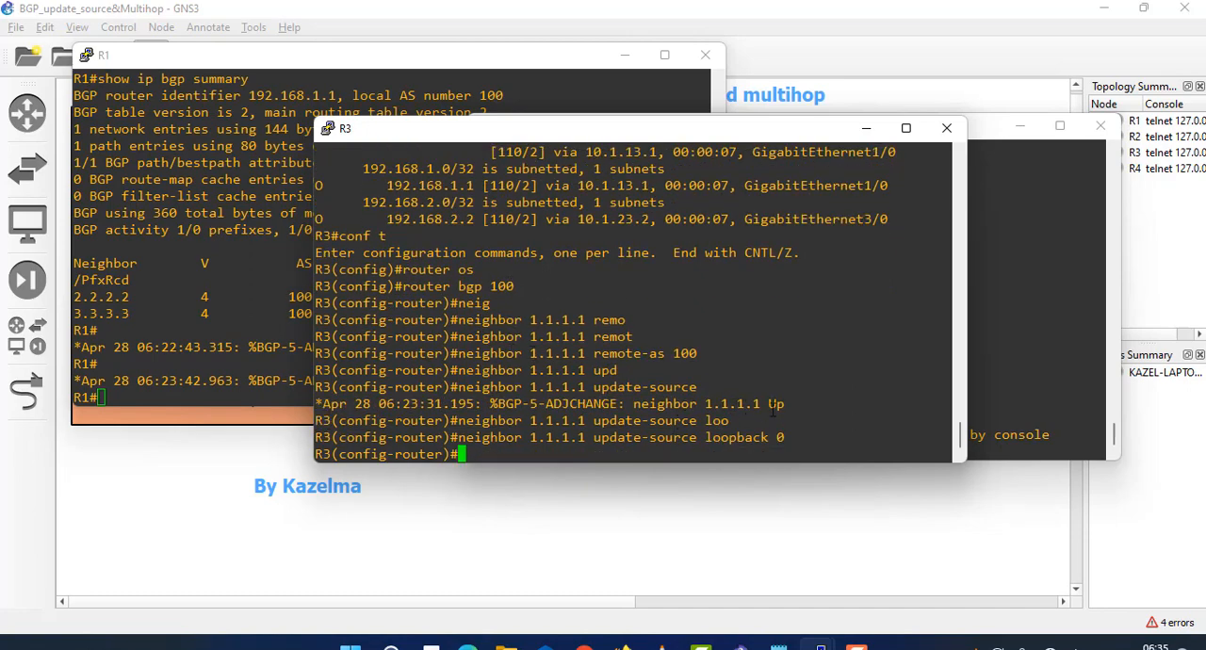
{"action": "left_click_drag", "start_coordinate": [785, 405], "coordinate": [680, 404]}
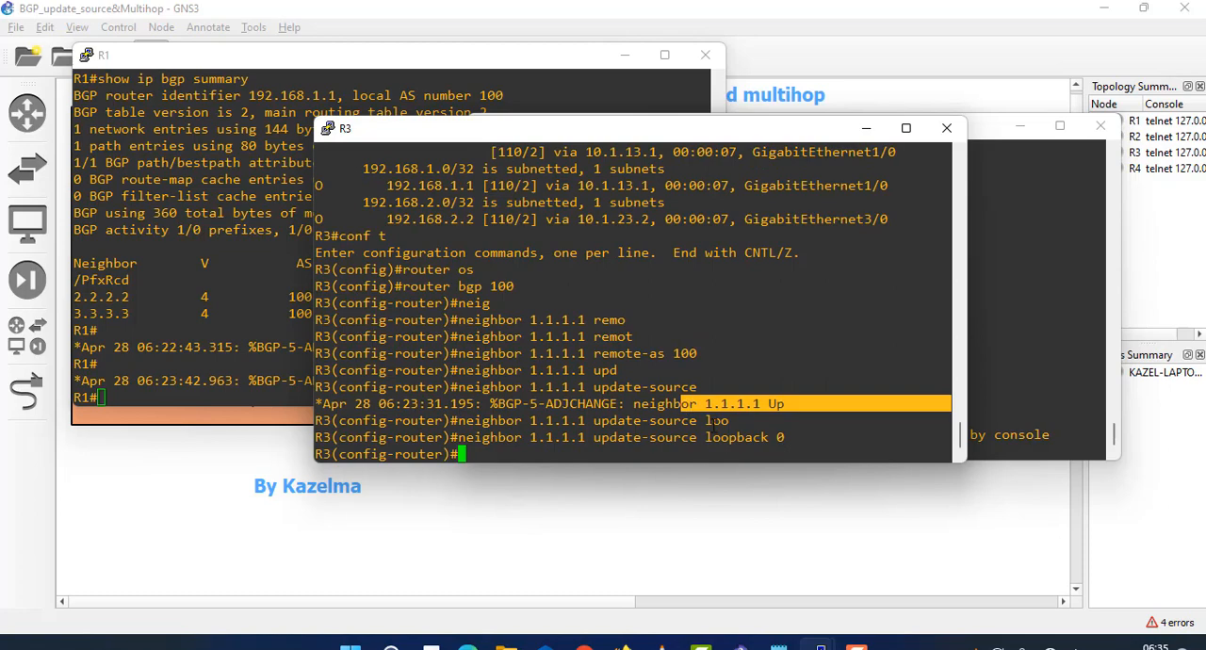
- Define neighbor 2.2.2.2 with remote-as 100 in R3's BGP process
{"action": "type", "text": "neig"}
{"action": "key", "text": "Tab"}
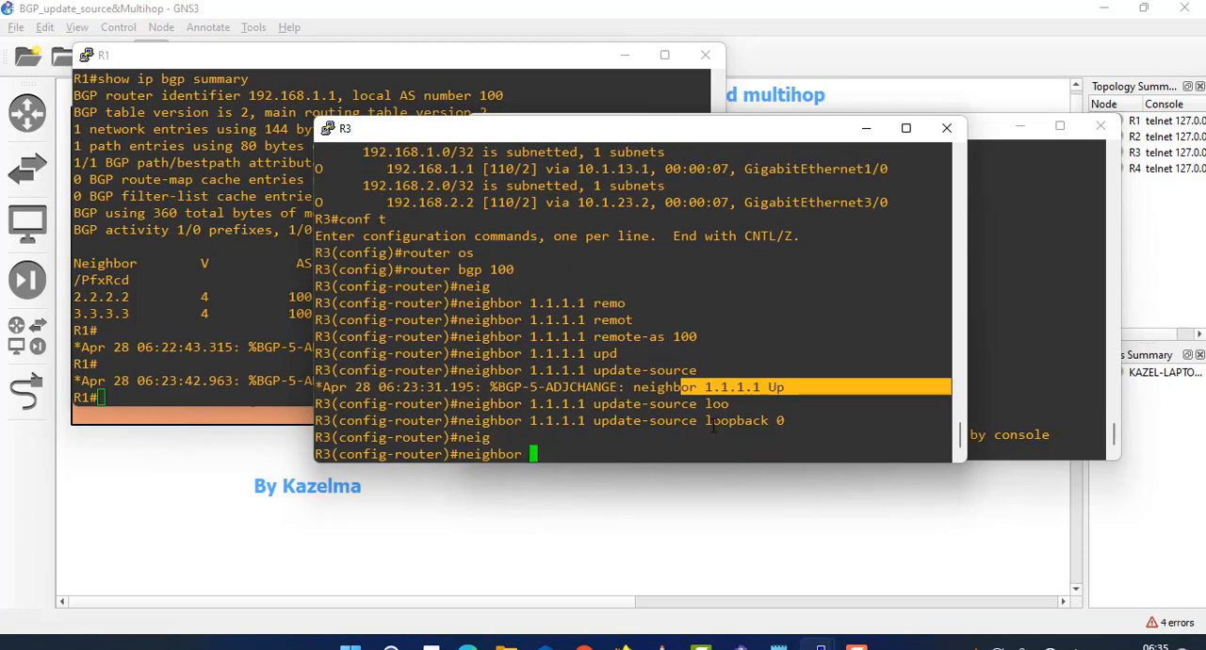
{"action": "type", "text": "2.2.2.2 remote"}
{"action": "key", "text": "Tab"}
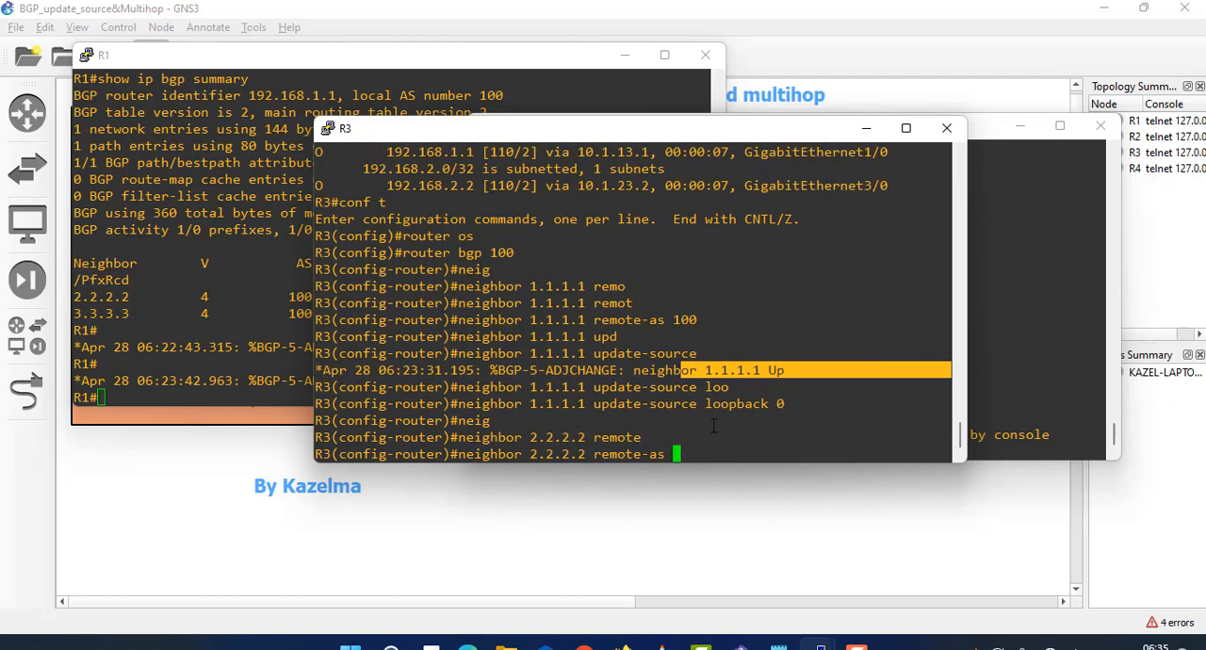
{"action": "type", "text": "100"}
{"action": "key", "text": "Return"}
- Set the update source for neighbor 2.2.2.2 on R3 to loopback 0 and check that neighbor's adjacency message
{"action": "key", "text": "Up"}
{"action": "key", "text": "BackSpace"}
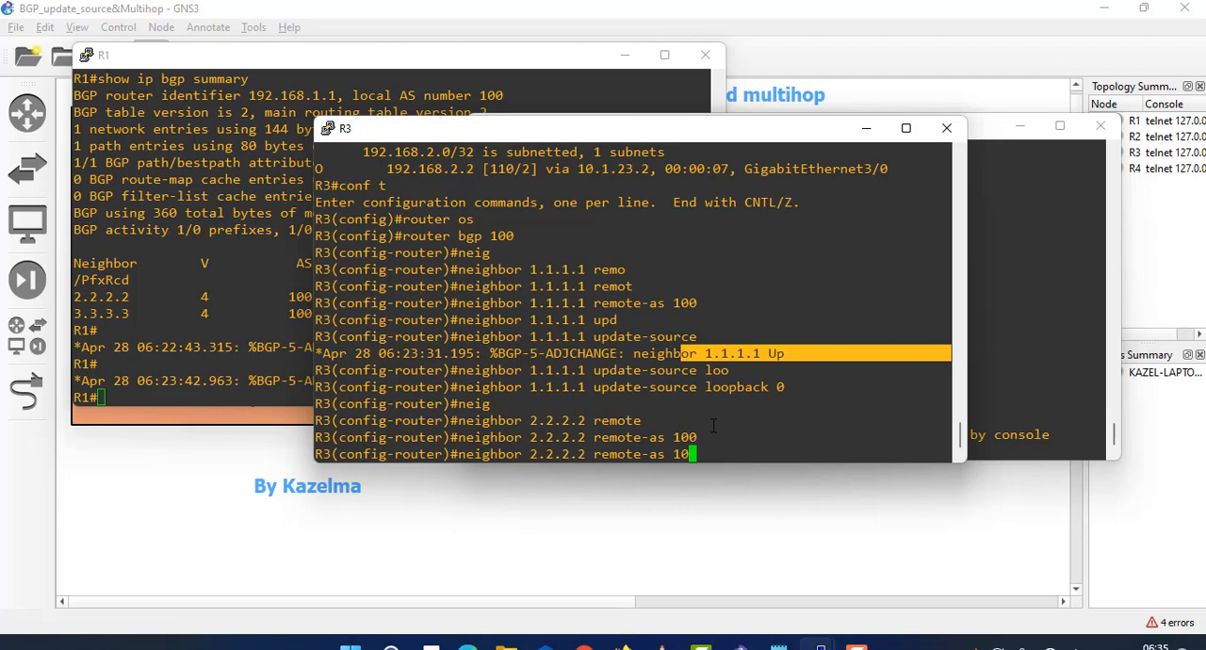
{"action": "key", "text": "BackSpace"}
{"action": "key", "text": "BackSpace"}
{"action": "key", "text": "BackSpace"}
{"action": "key", "text": "BackSpace"}
{"action": "key", "text": "BackSpace"}
{"action": "key", "text": "BackSpace"}
{"action": "key", "text": "BackSpace"}
{"action": "key", "text": "BackSpace"}
{"action": "key", "text": "BackSpace"}
{"action": "key", "text": "BackSpace"}
{"action": "key", "text": "BackSpace"}
{"action": "key", "text": "BackSpace"}
{"action": "type", "text": "tp"}
{"action": "key", "text": "Tab"}
{"action": "key", "text": "BackSpace"}
{"action": "key", "text": "BackSpace"}
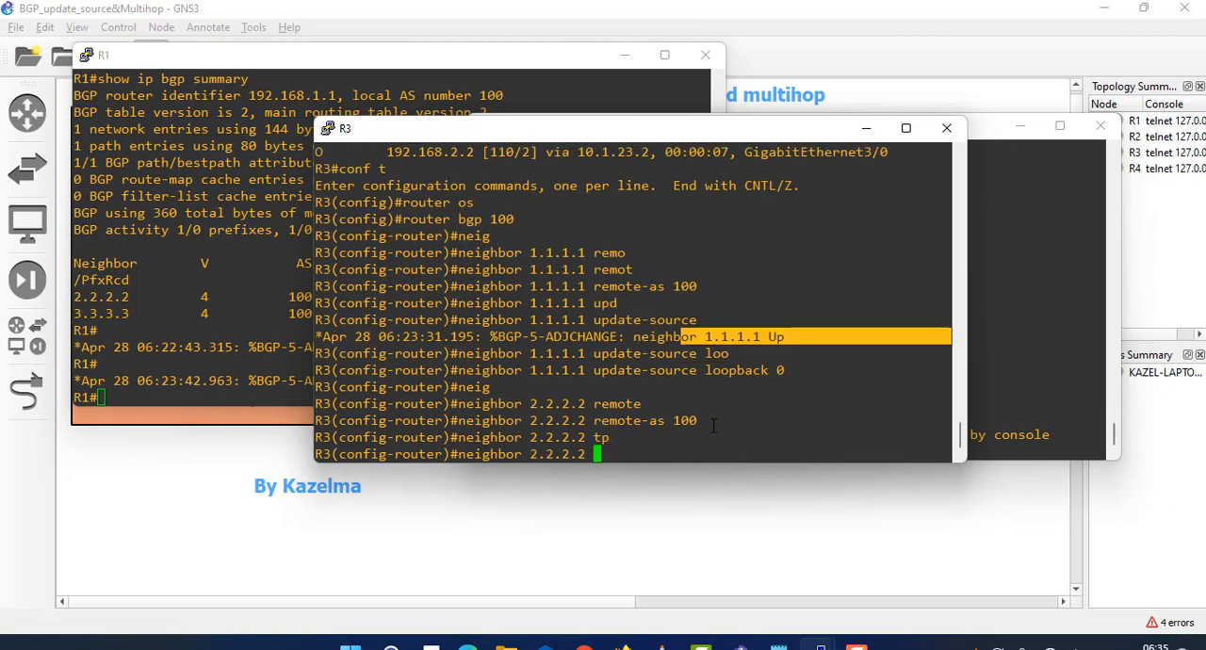
{"action": "type", "text": "up"}
{"action": "key", "text": "Tab"}
{"action": "type", "text": "loo"}
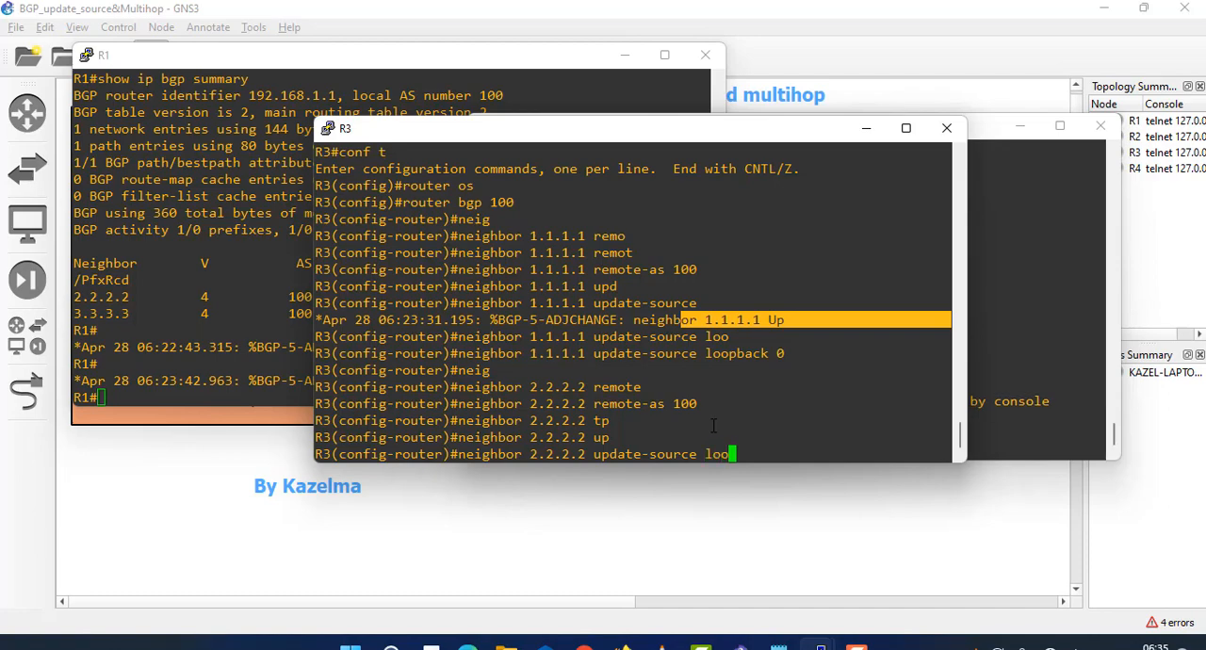
{"action": "key", "text": "Tab"}
{"action": "type", "text": "0"}
{"action": "key", "text": "Return"}
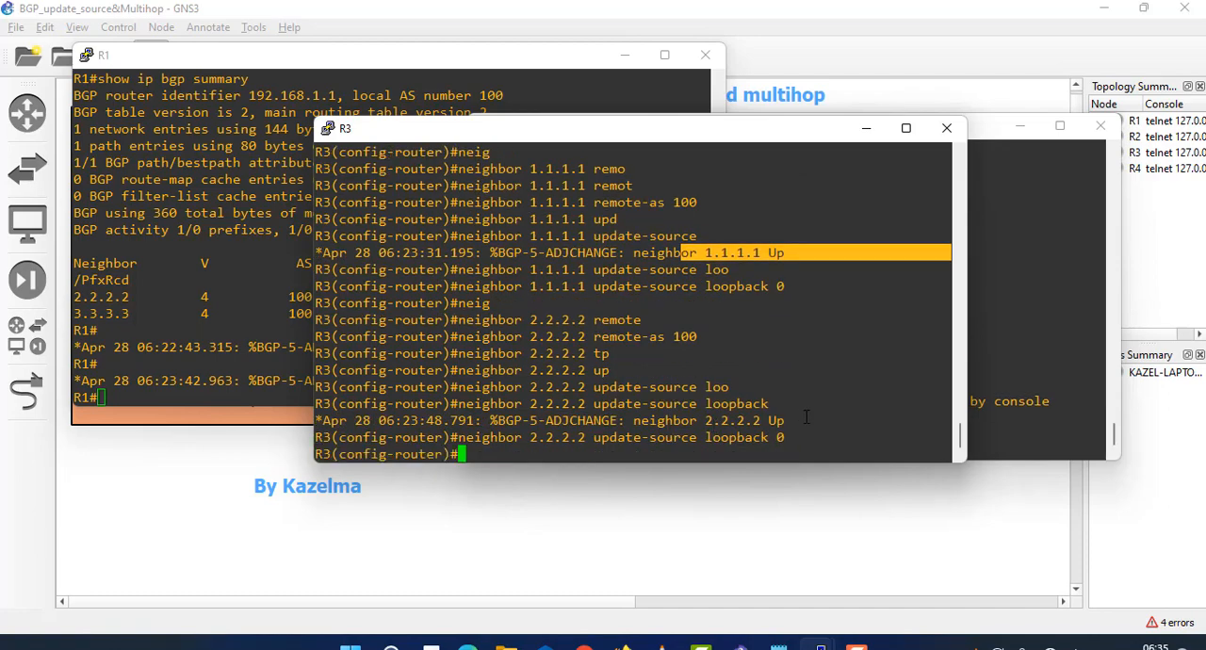
{"action": "left_click_drag", "start_coordinate": [806, 420], "coordinate": [561, 420]}
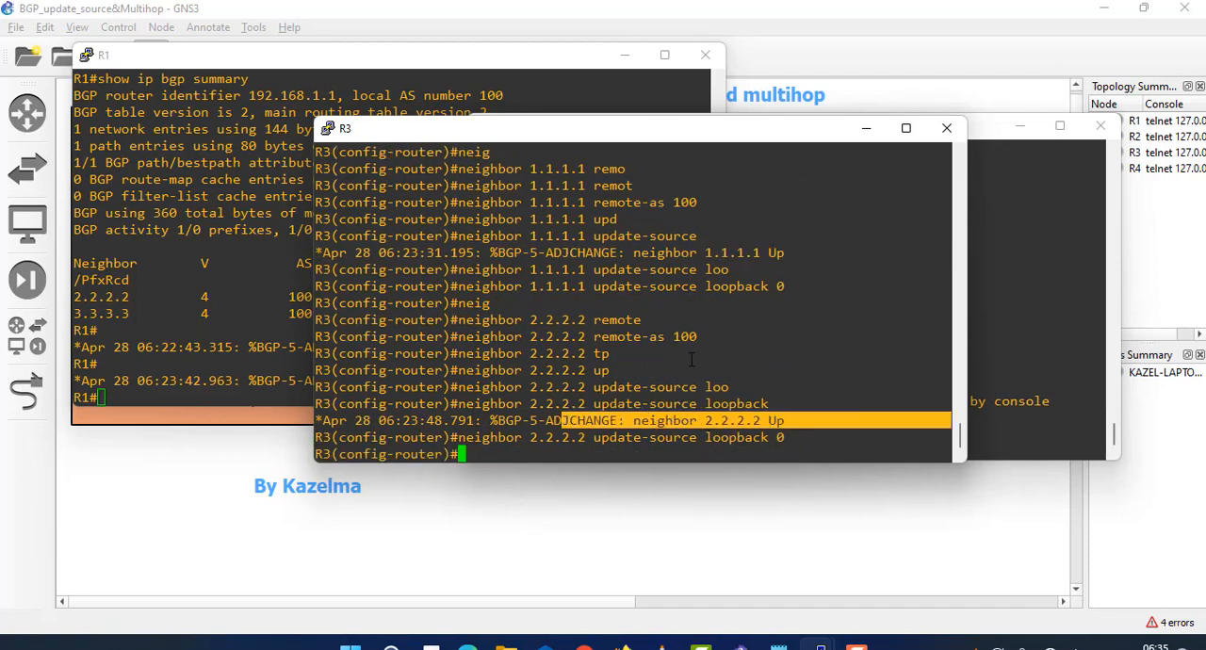
- Exit configuration mode on R3 and run show ip bgp summary to examine the prefixes received from each neighbor
{"action": "key", "text": "ctrl+z"}
{"action": "key", "text": "Return"}
{"action": "key", "text": "Return"}
{"action": "type", "text": "sh"}
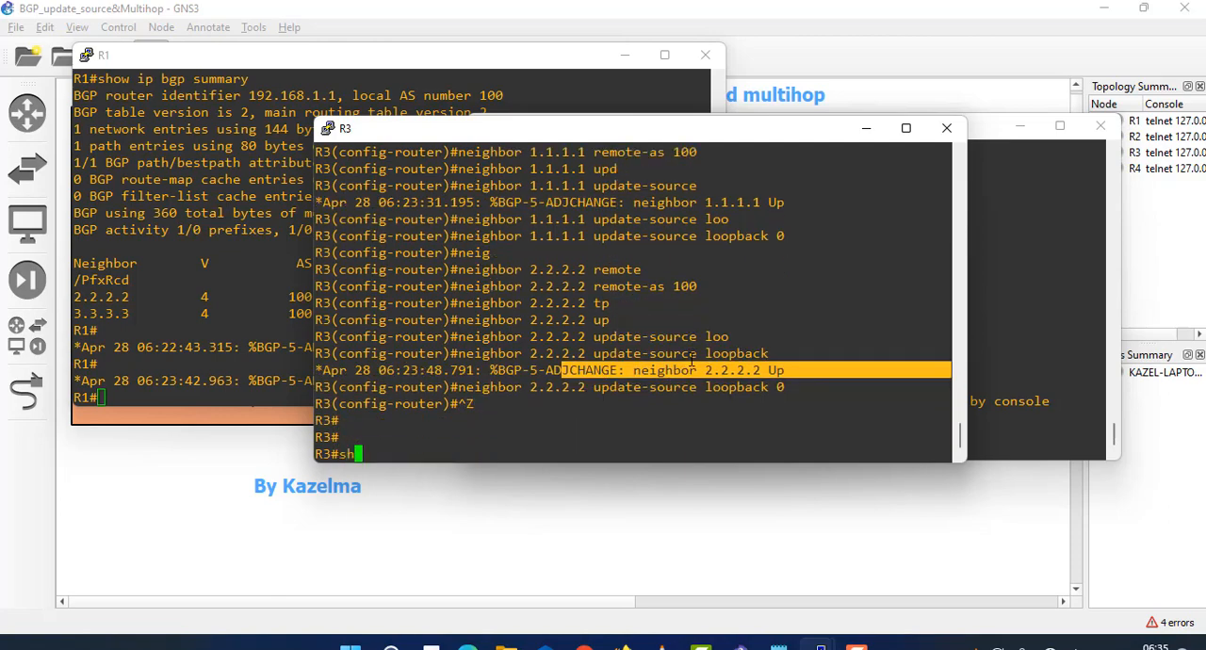
{"action": "type", "text": "ow ip "}
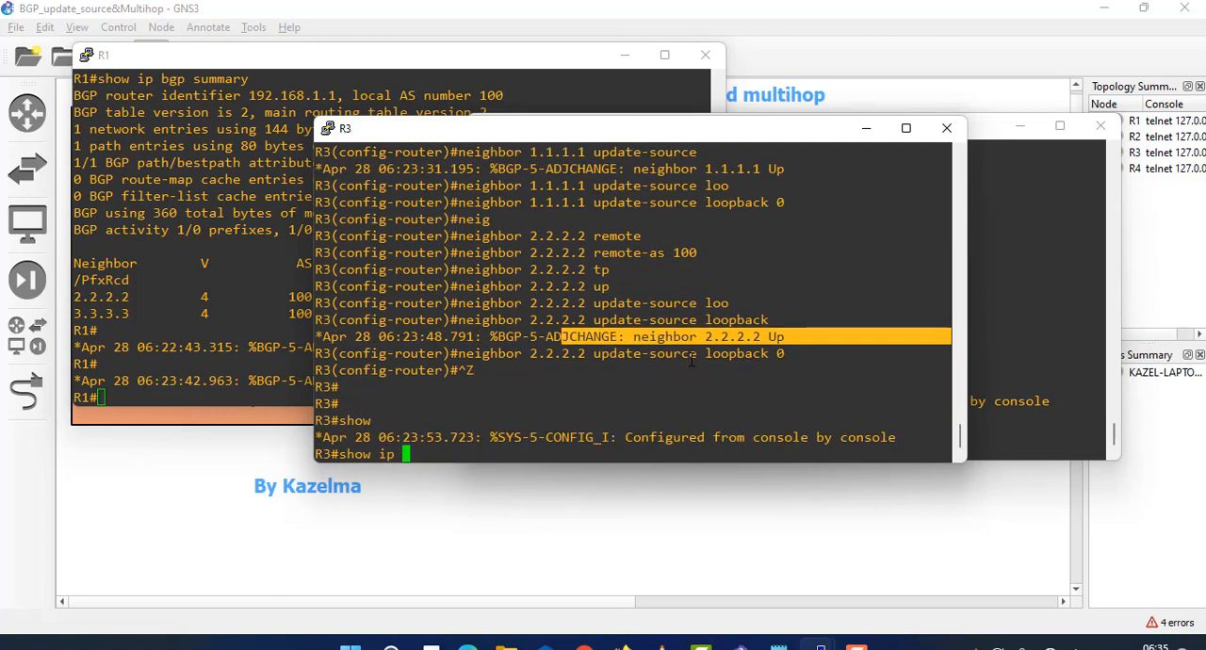
{"action": "type", "text": "bgp su"}
{"action": "key", "text": "Tab"}
{"action": "key", "text": "Return"}
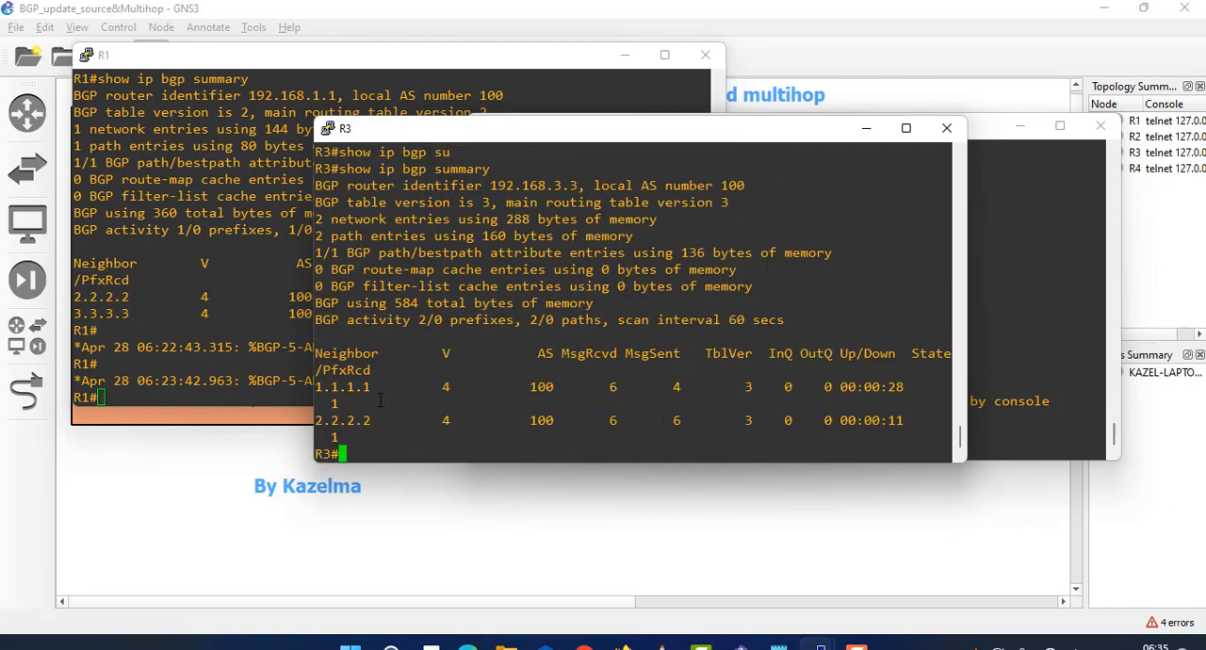
{"action": "left_click_drag", "start_coordinate": [376, 385], "coordinate": [329, 403]}
{"action": "triple_click", "coordinate": [332, 403]}
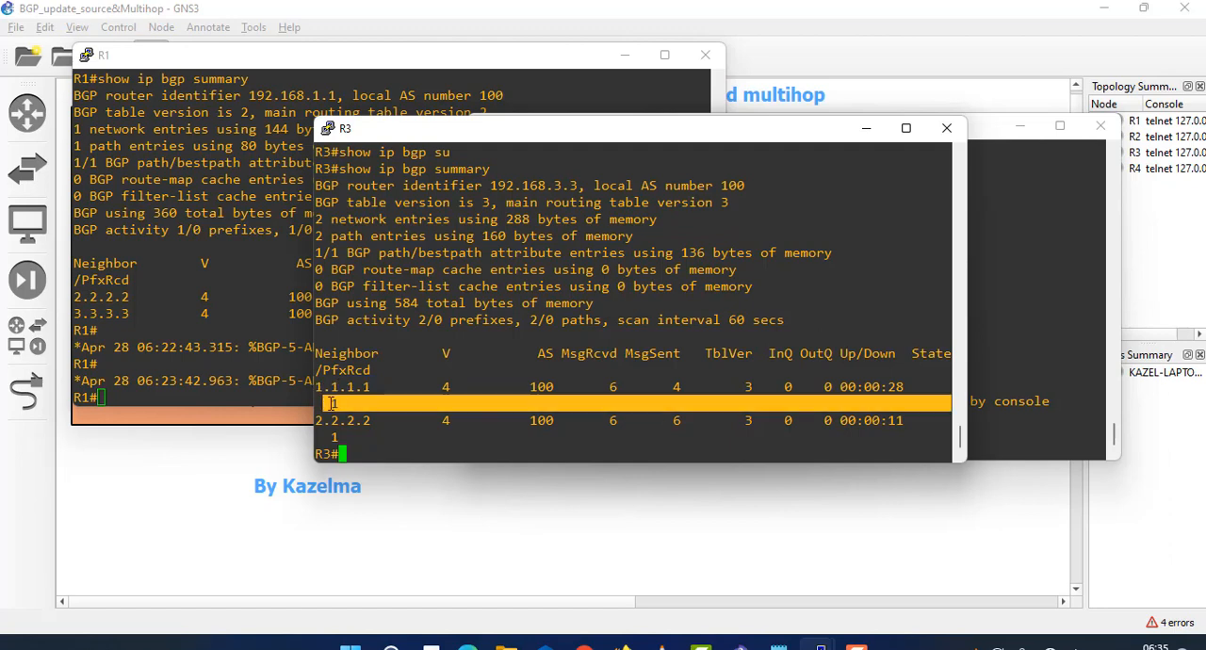
{"action": "left_click_drag", "start_coordinate": [331, 403], "coordinate": [352, 401]}
{"action": "left_click", "coordinate": [420, 382]}
- Enter global configuration mode on R3, and rerun show ip bgp summary on R1 to compare prefixes received from 2.2.2.2 and 3.3.3.3
{"action": "type", "text": "conf t"}
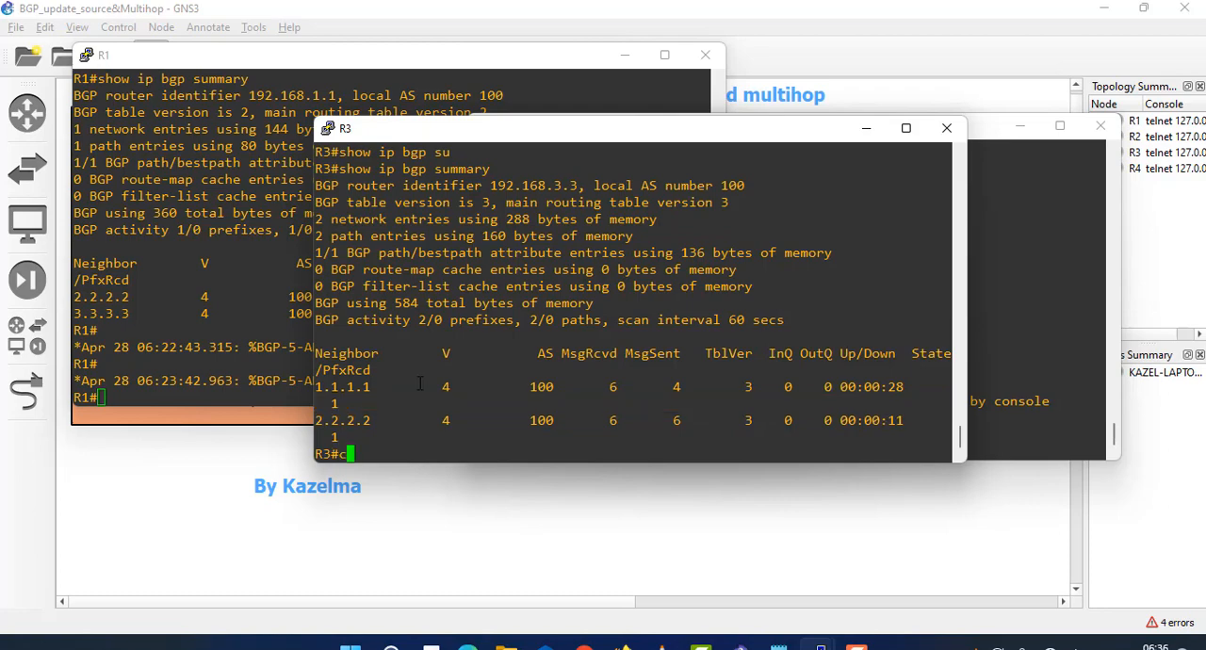
{"action": "key", "text": "Return"}
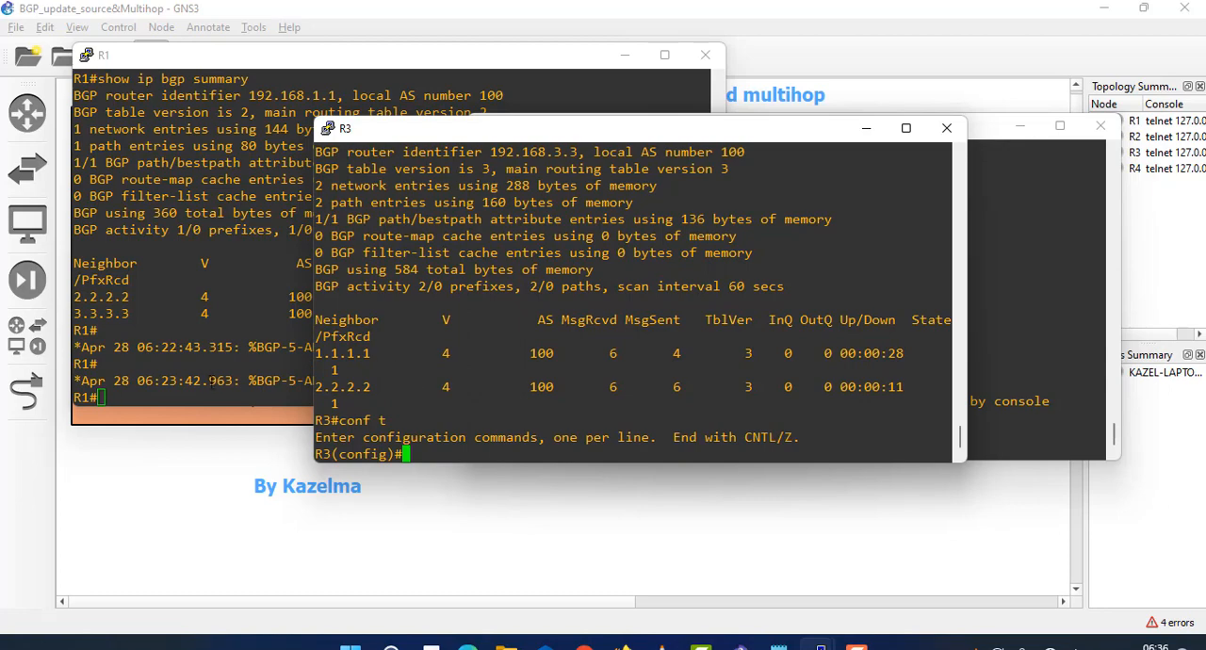
{"action": "left_click", "coordinate": [162, 346]}
{"action": "key", "text": "Up"}
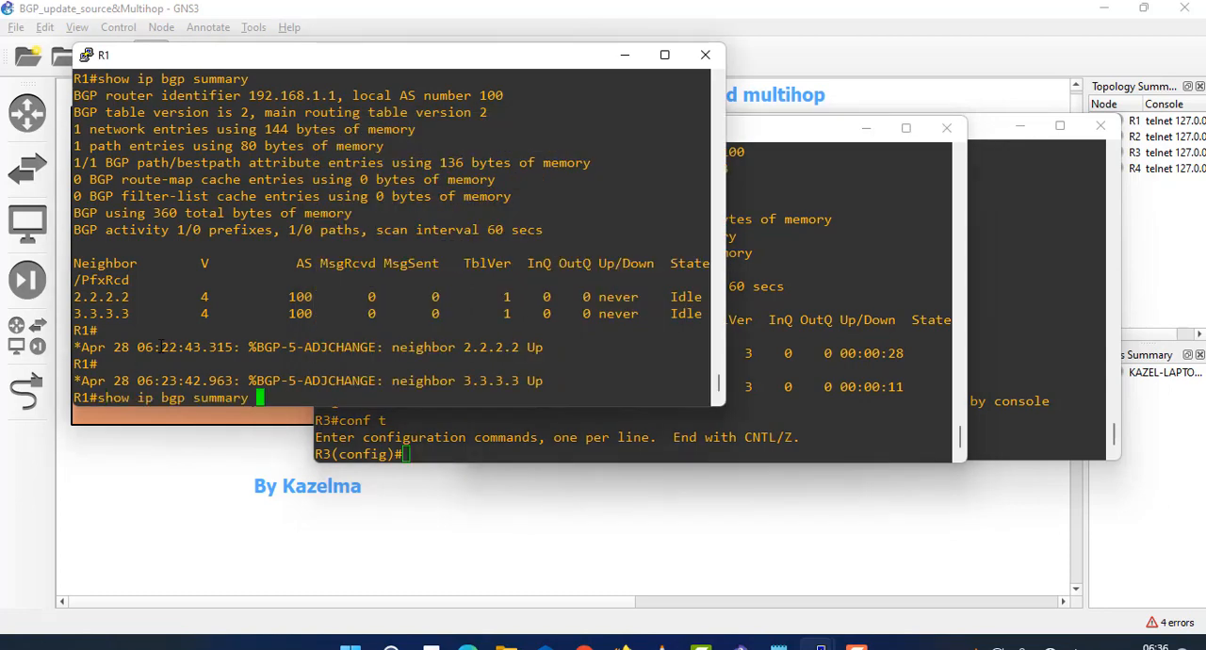
{"action": "key", "text": "Return"}
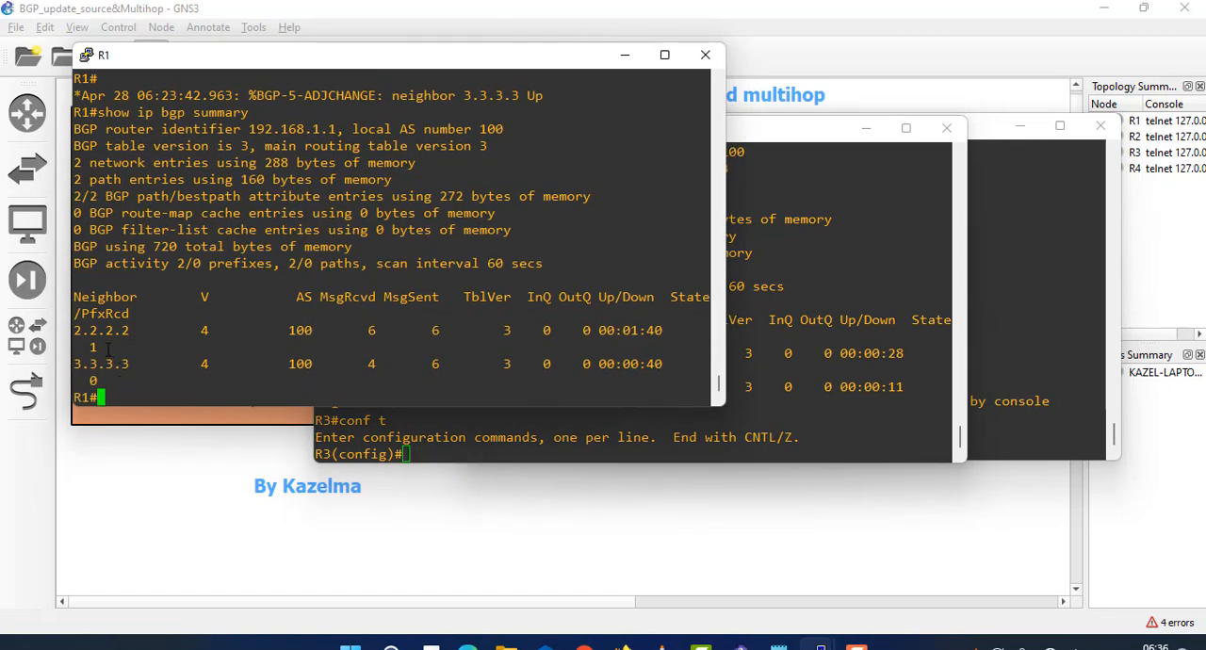
{"action": "left_click_drag", "start_coordinate": [107, 348], "coordinate": [83, 347]}
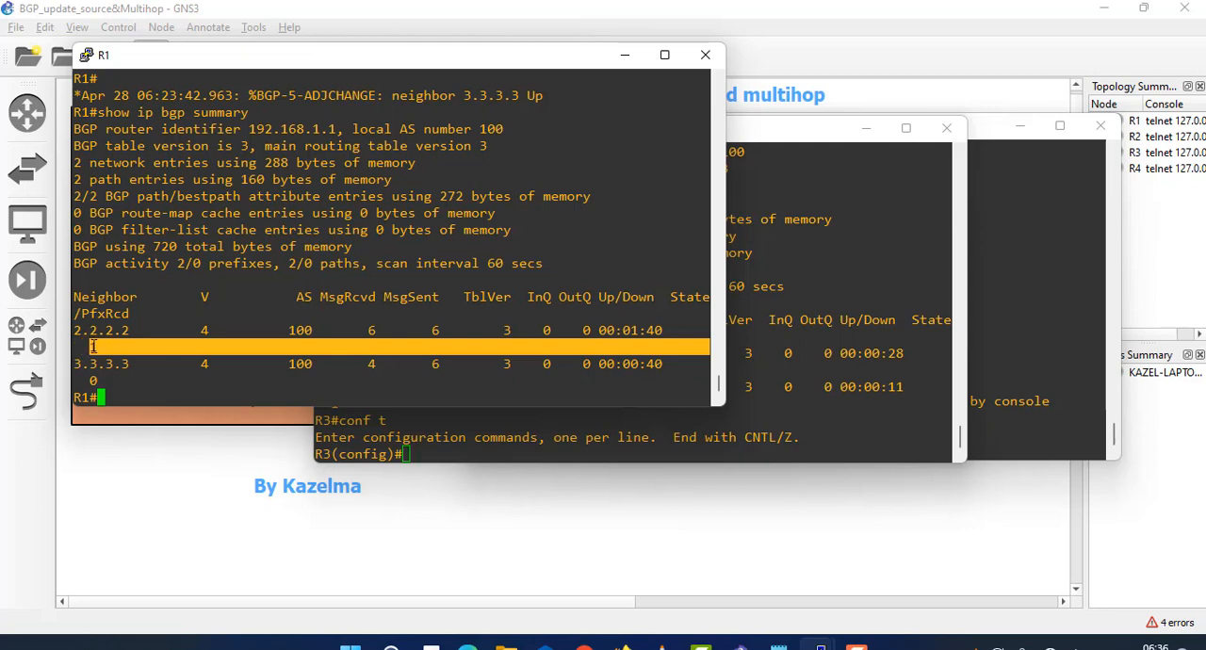
{"action": "left_click_drag", "start_coordinate": [111, 375], "coordinate": [104, 381]}
- Return to R3's console, re-enter router bgp 100, and advertise network 192.168.3.0 mask 255.255.255.0
{"action": "left_click", "coordinate": [516, 422]}
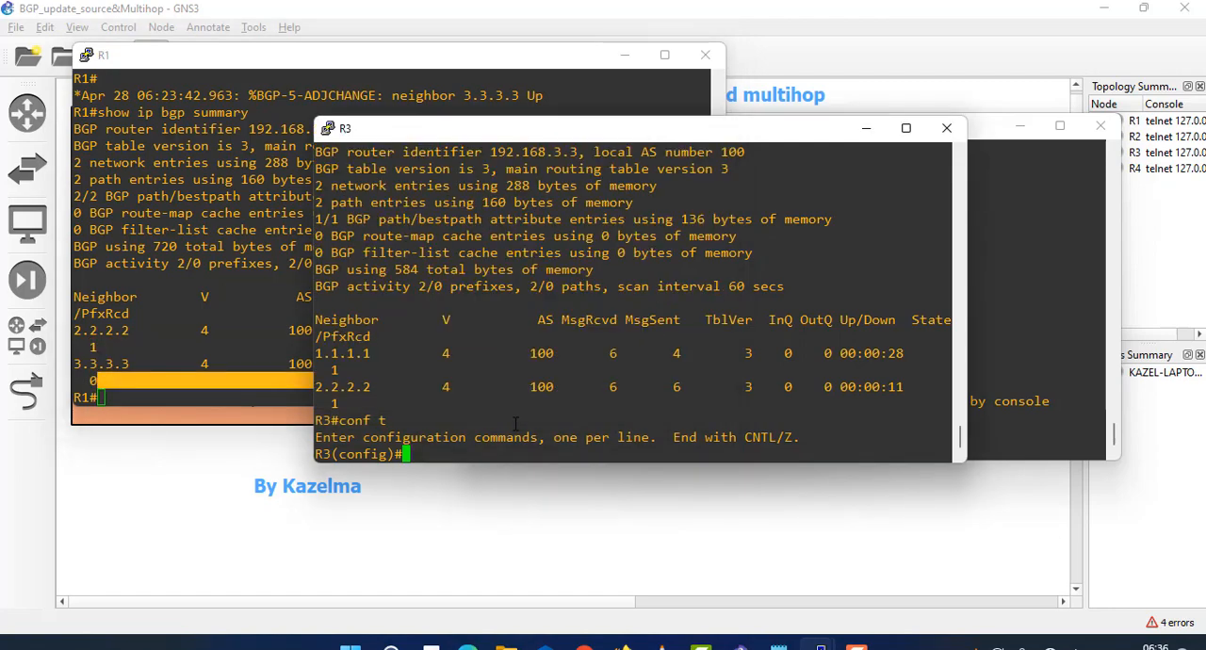
{"action": "key", "text": "Up"}
{"action": "key", "text": "Up"}
{"action": "key", "text": "Up"}
{"action": "key", "text": "Up"}
{"action": "key", "text": "Up"}
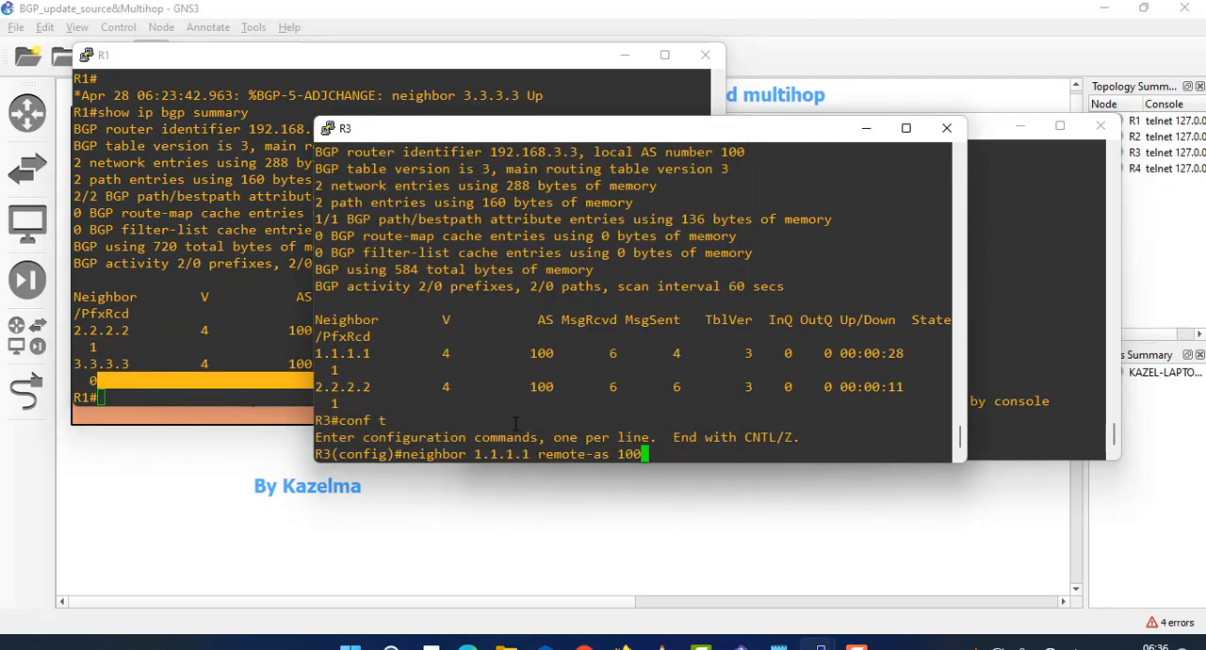
{"action": "key", "text": "Up"}
{"action": "key", "text": "Return"}
{"action": "type", "text": "netw"}
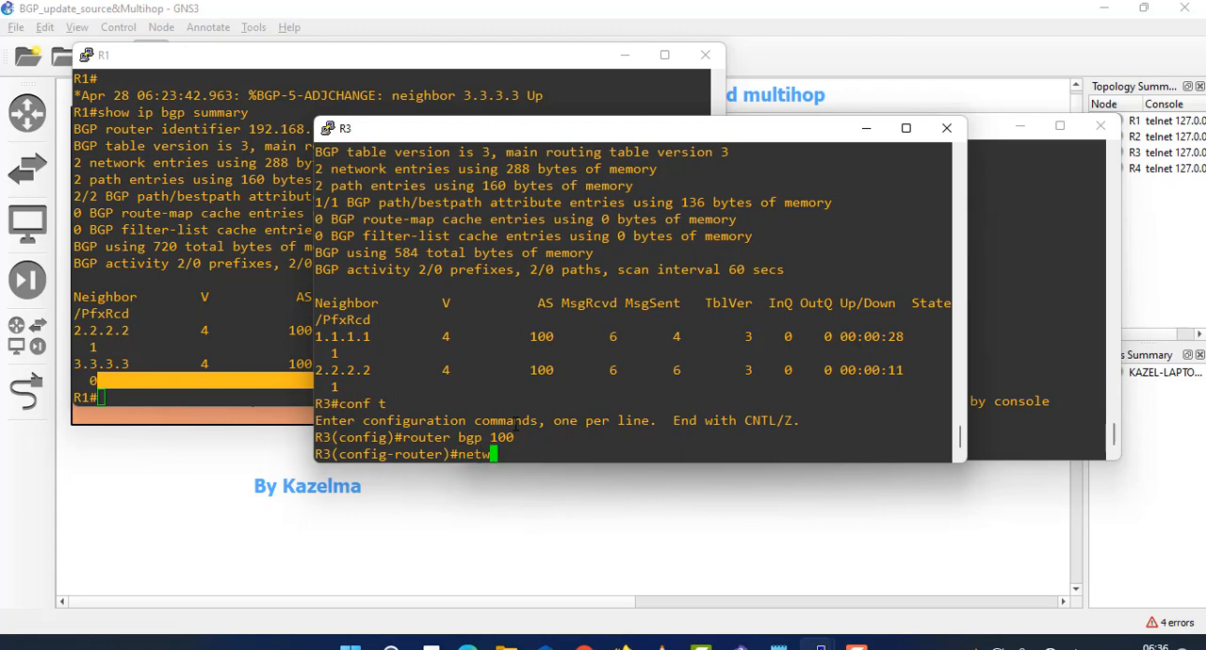
{"action": "key", "text": "Tab"}
{"action": "type", "text": "192.1"}
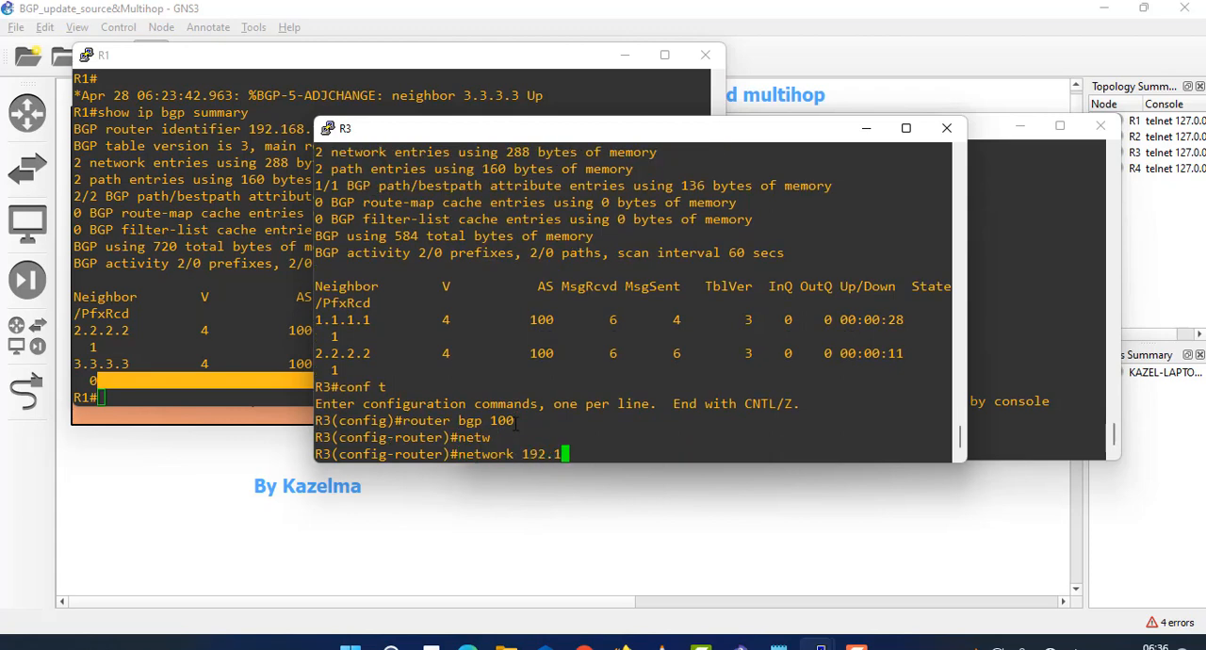
{"action": "type", "text": "68.3.0"}
{"action": "type", "text": " mask 2"}
{"action": "type", "text": "55.25"}
{"action": "type", "text": "55.255.0"}
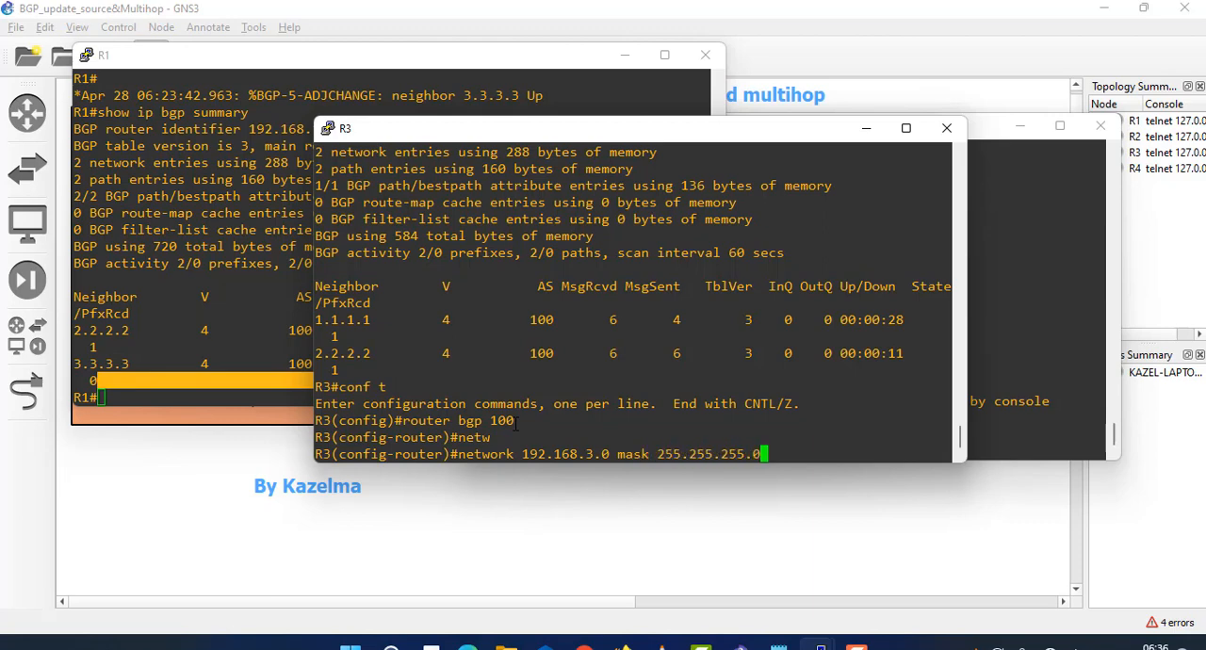
{"action": "key", "text": "Return"}
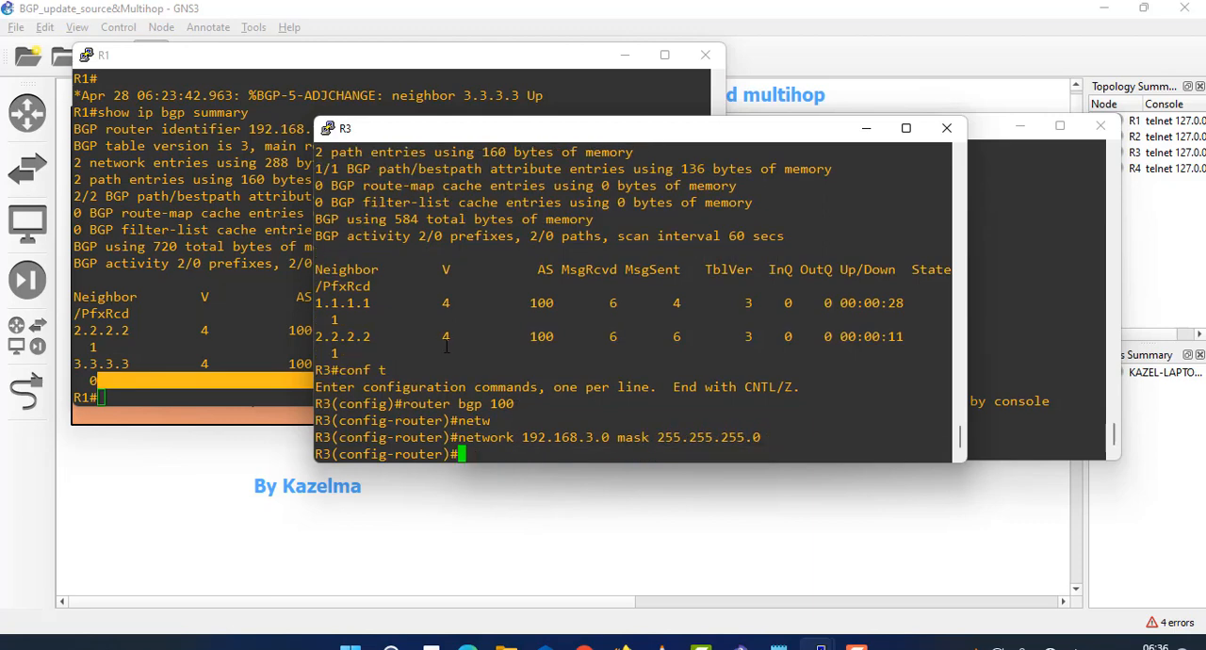
- Exit configuration mode on R3 and rerun show ip bgp summary on R1 to check the prefixes received from neighbor 3.3.3.3
{"action": "key", "text": "ctrl+z"}
{"action": "left_click", "coordinate": [177, 276]}
{"action": "key", "text": "Up"}
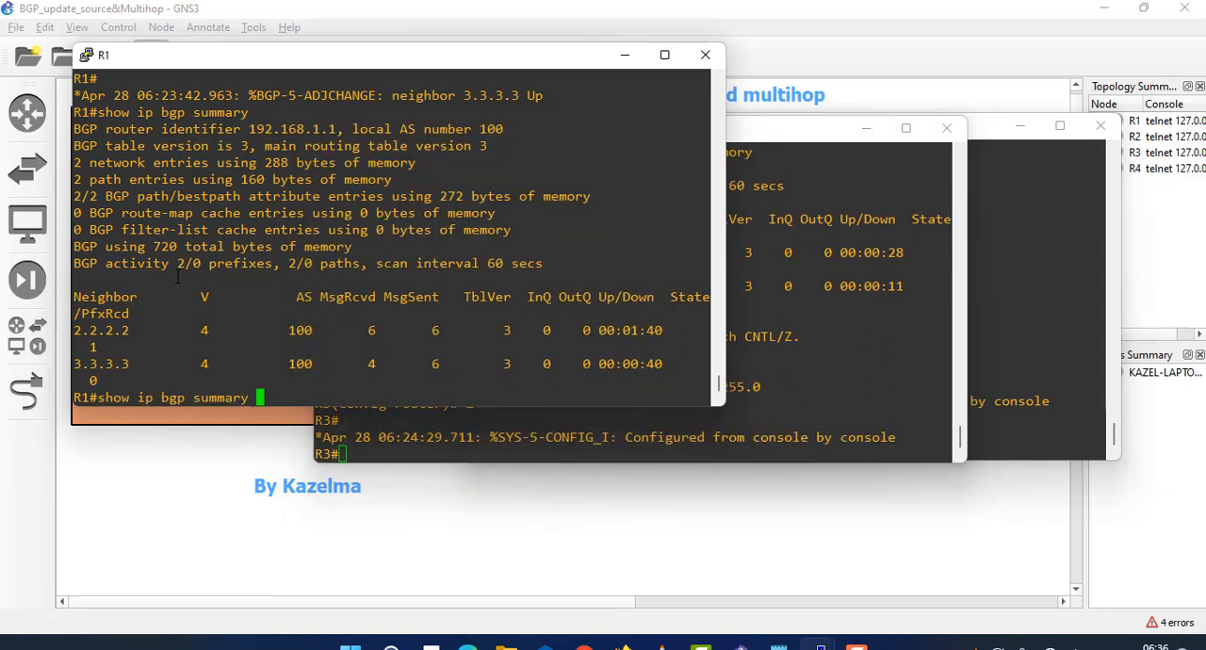
{"action": "key", "text": "Return"}
{"action": "left_click_drag", "start_coordinate": [129, 376], "coordinate": [83, 363]}
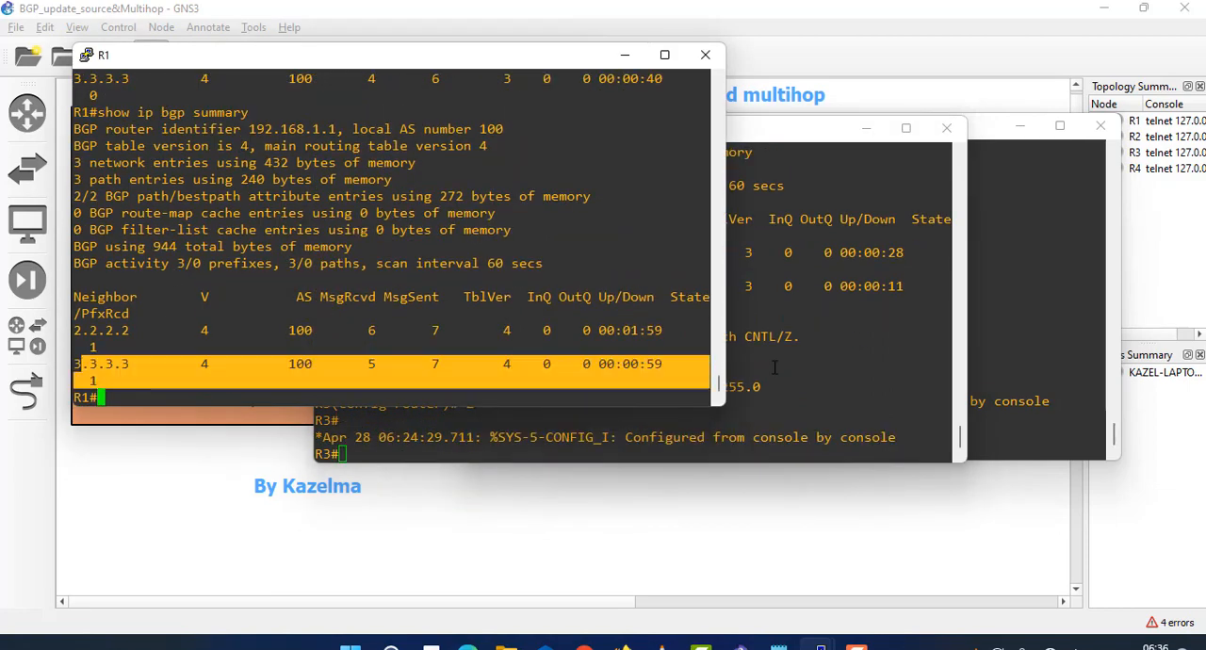
- Run show ip bgp on R1 and examine the next hop and weight of 192.168.1.0 and the entry for 192.168.2.0
{"action": "type", "text": "sh"}
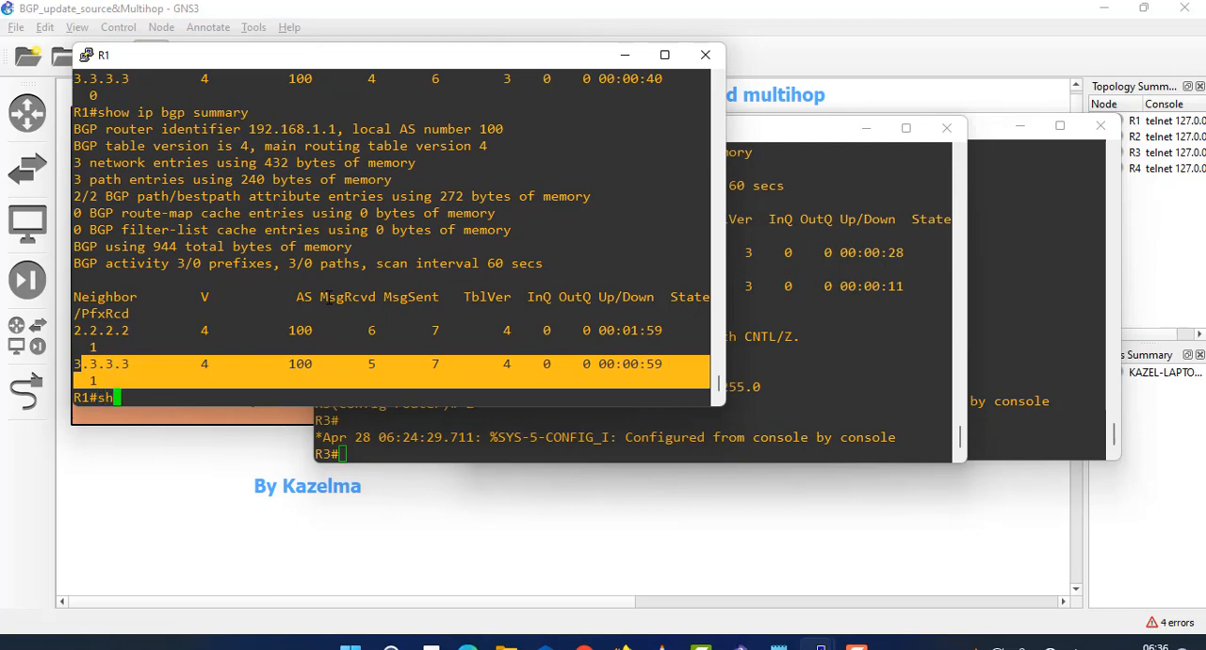
{"action": "type", "text": "ow ip bgp"}
{"action": "key", "text": "Return"}
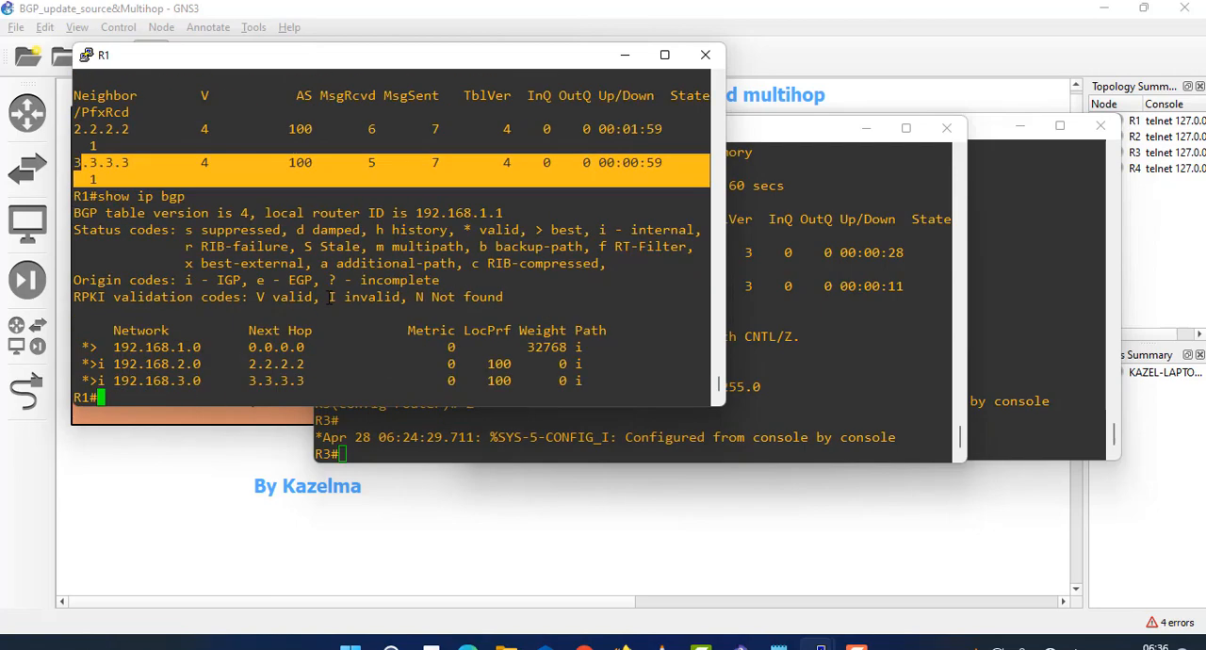
{"action": "left_click_drag", "start_coordinate": [95, 346], "coordinate": [311, 348]}
{"action": "left_click_drag", "start_coordinate": [310, 347], "coordinate": [243, 347]}
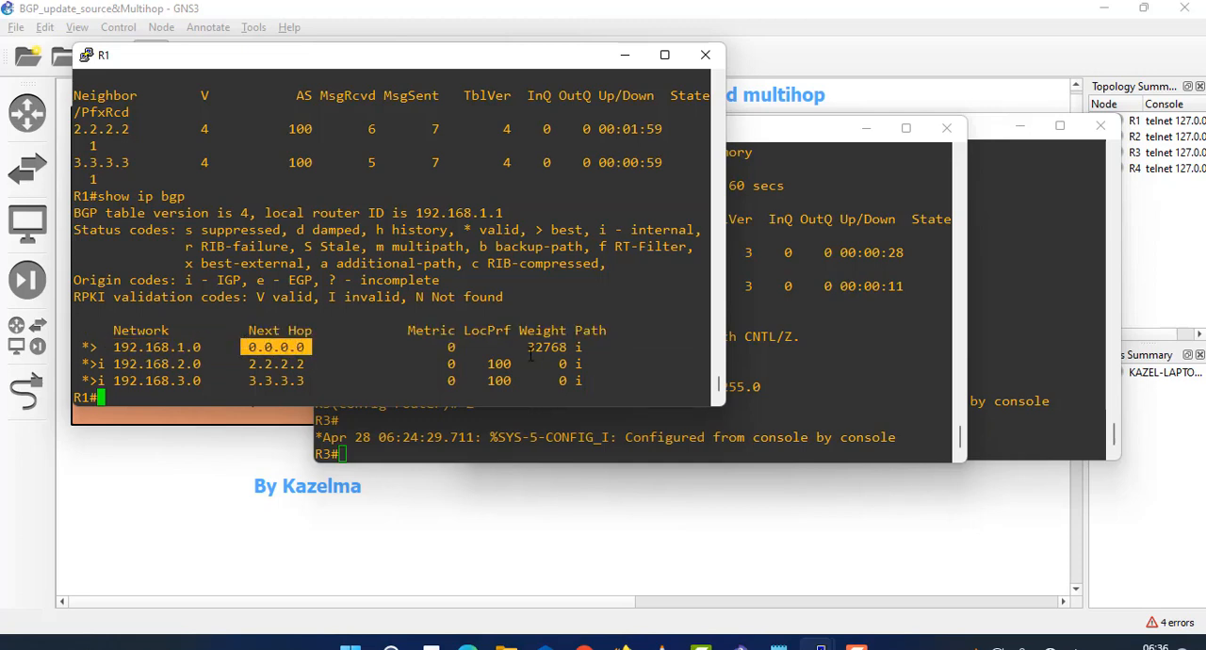
{"action": "left_click_drag", "start_coordinate": [520, 347], "coordinate": [553, 347]}
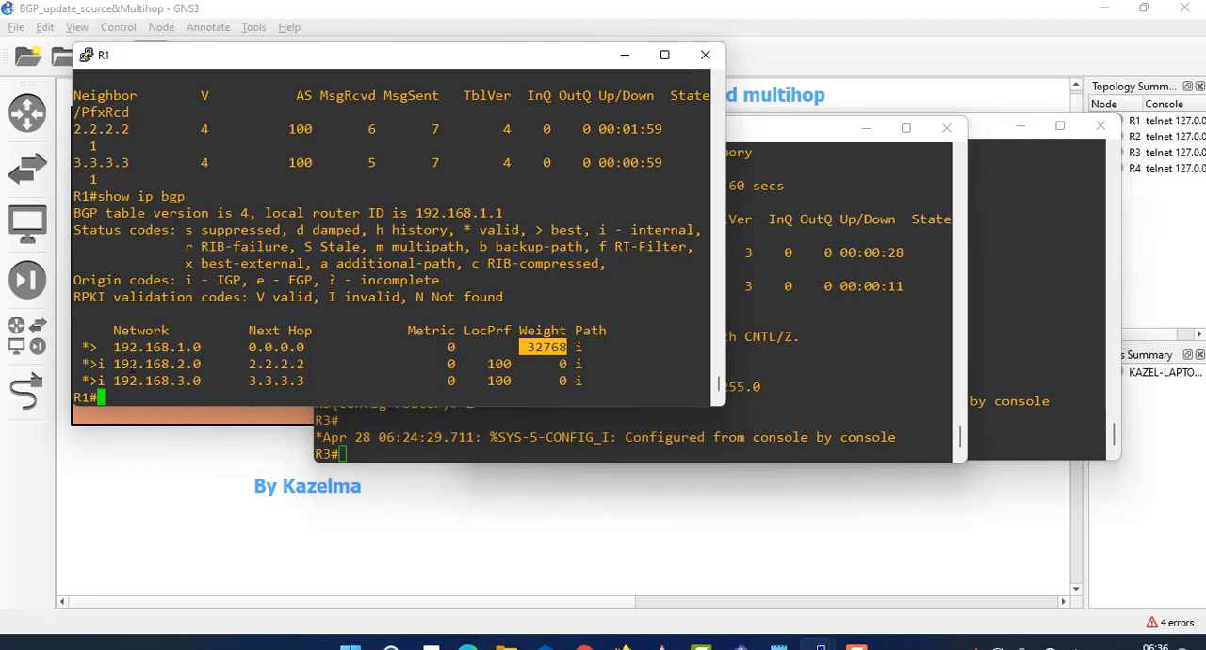
{"action": "left_click_drag", "start_coordinate": [112, 364], "coordinate": [201, 369]}
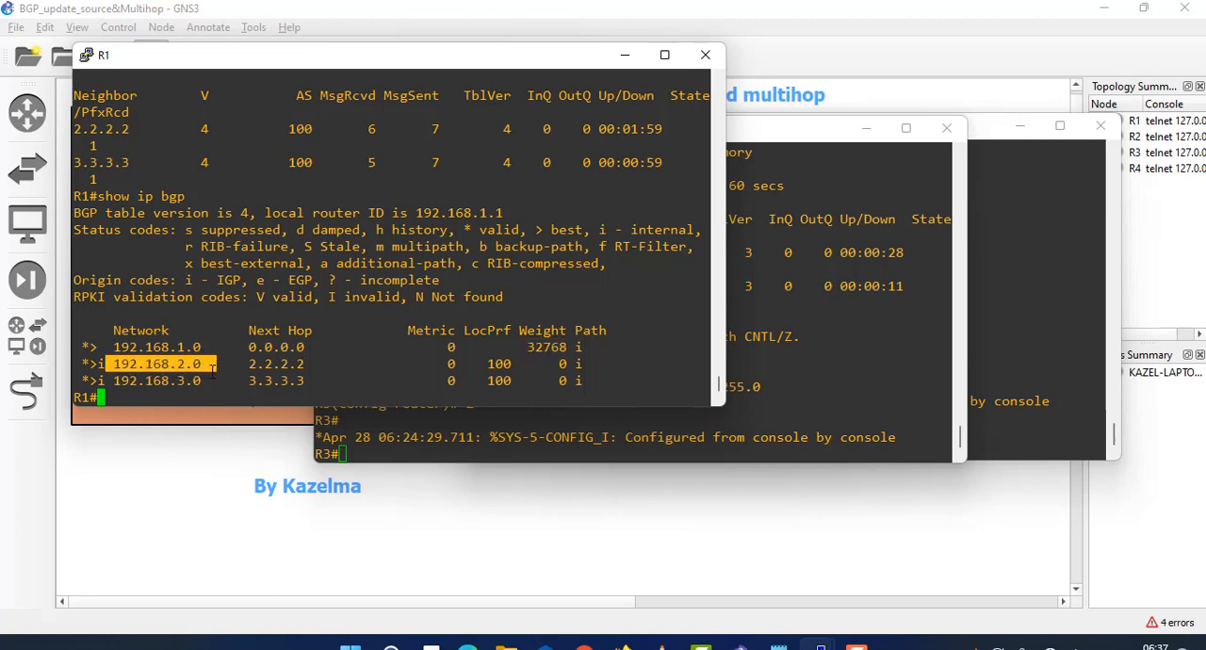
- Ping 192.168.2.2 from R1 to test reachability of R2's LAN network
{"action": "left_click", "coordinate": [201, 383]}
{"action": "type", "text": "pi"}
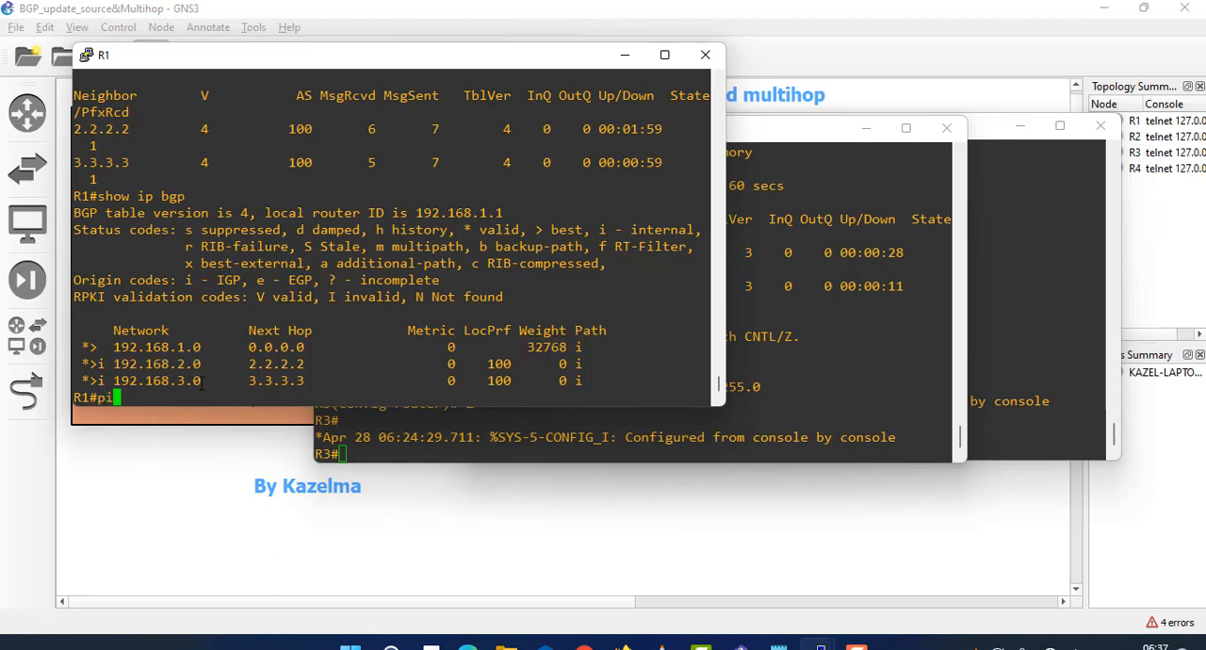
{"action": "type", "text": "ng 192.168.2.2"}
{"action": "key", "text": "Return"}
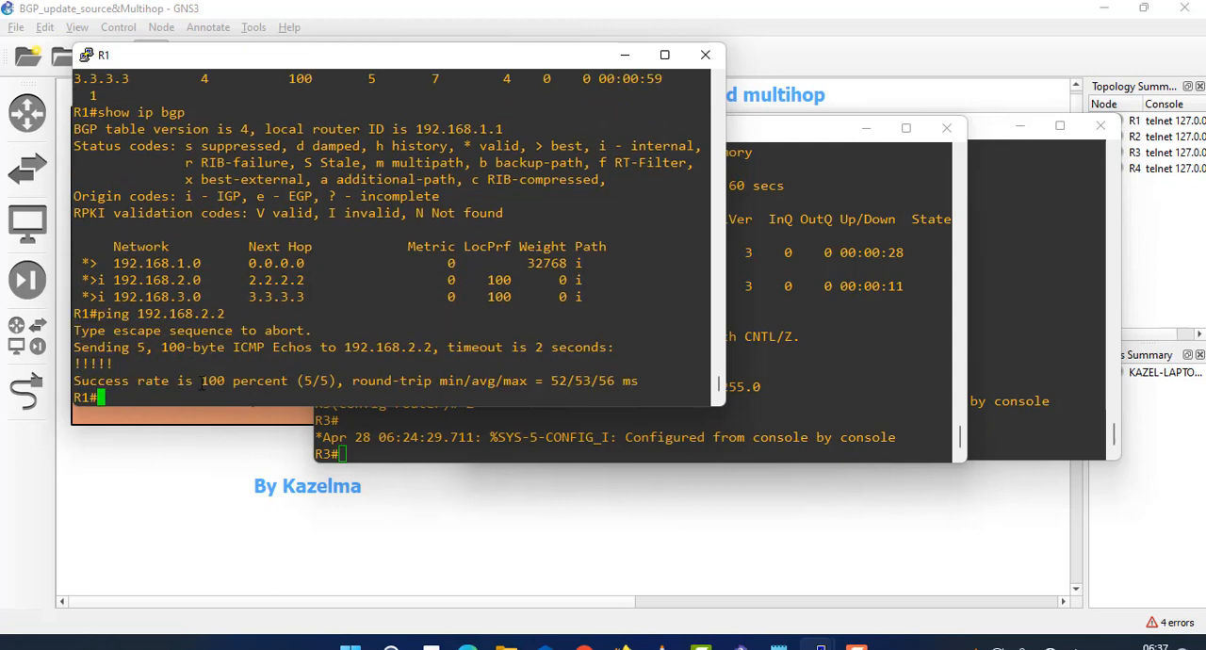
- Ping 192.168.3.3 from R1 to test reachability of R3's LAN network
{"action": "key", "text": "Up"}
{"action": "key", "text": "BackSpace"}
{"action": "key", "text": "BackSpace"}
{"action": "key", "text": "BackSpace"}
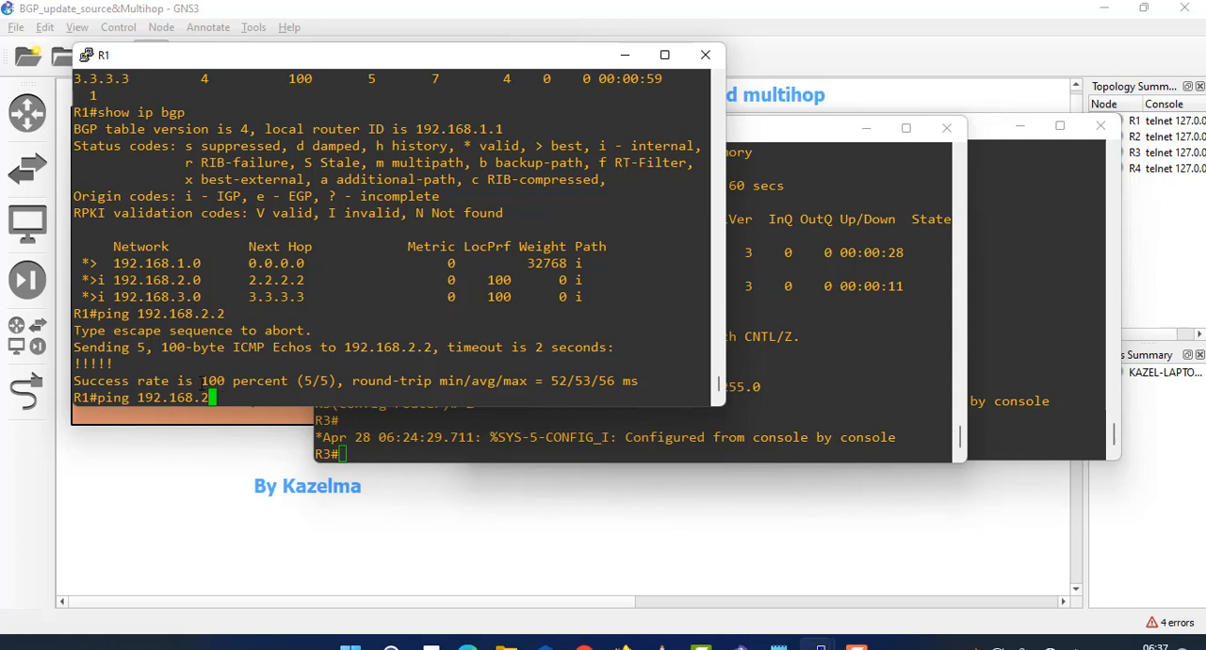
{"action": "type", "text": "3.3"}
{"action": "key", "text": "Return"}
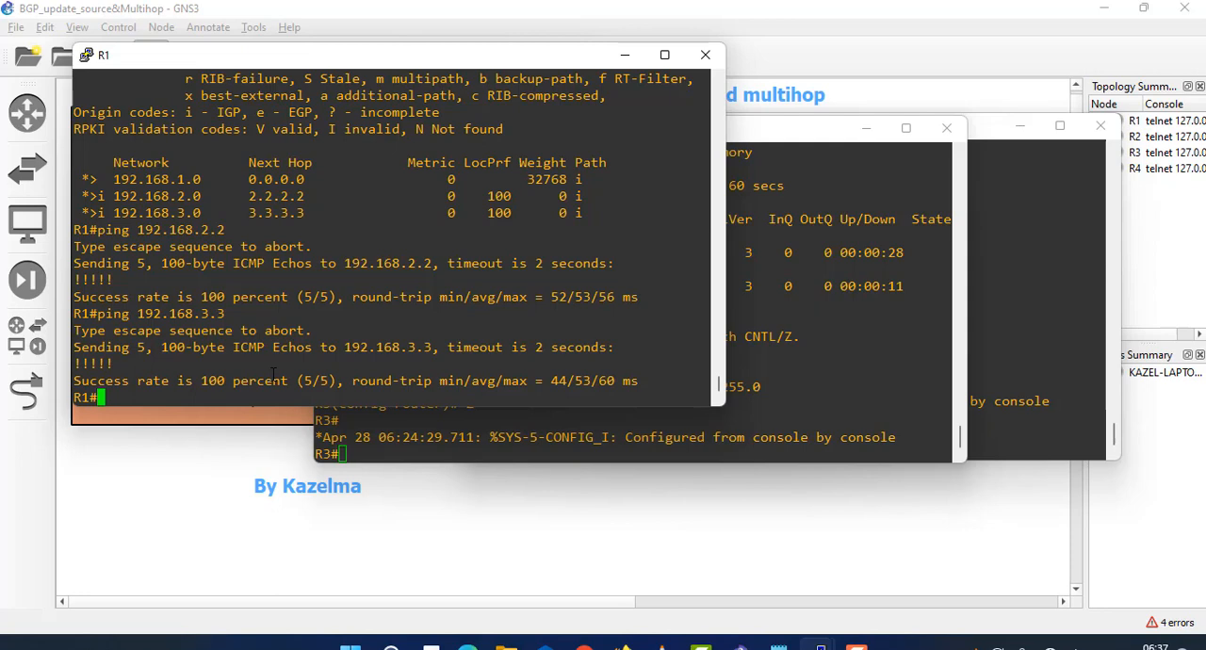
- Run show ip route on R1 and examine the BGP routes to 192.168.2.0/24 and 192.168.3.0/24
{"action": "type", "text": "shw="}
{"action": "key", "text": "BackSpace"}
{"action": "key", "text": "BackSpace"}
{"action": "type", "text": "o  ip route"}
{"action": "key", "text": "Return"}
{"action": "key", "text": "space"}
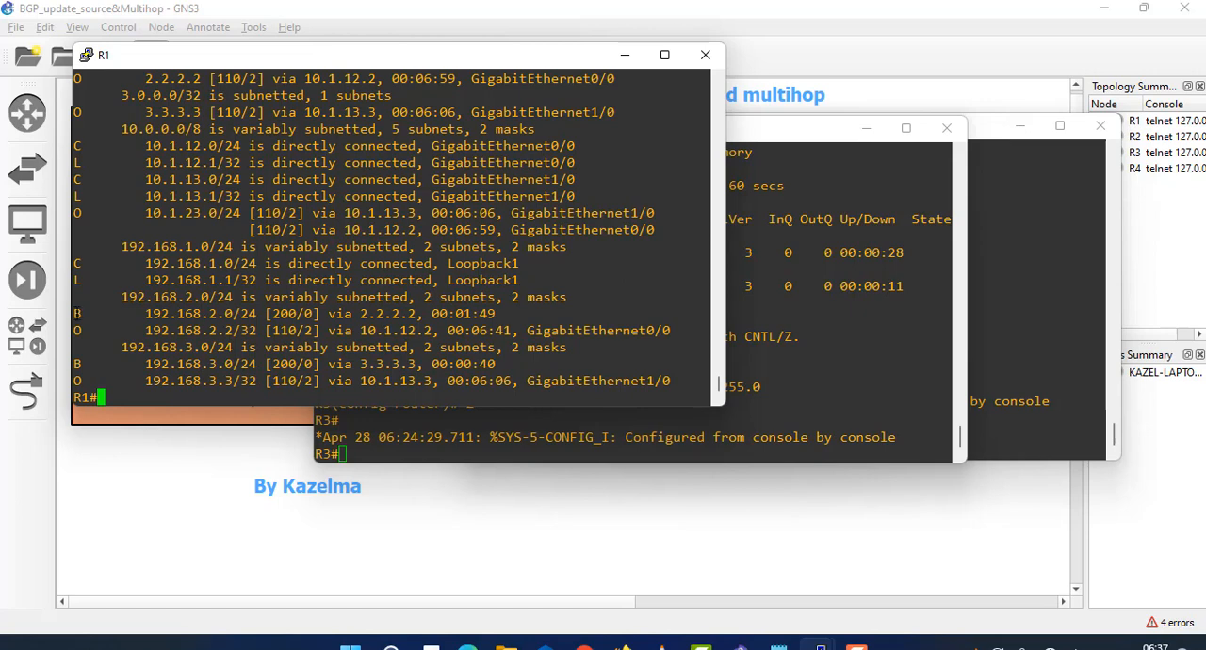
{"action": "left_click_drag", "start_coordinate": [74, 313], "coordinate": [326, 313]}
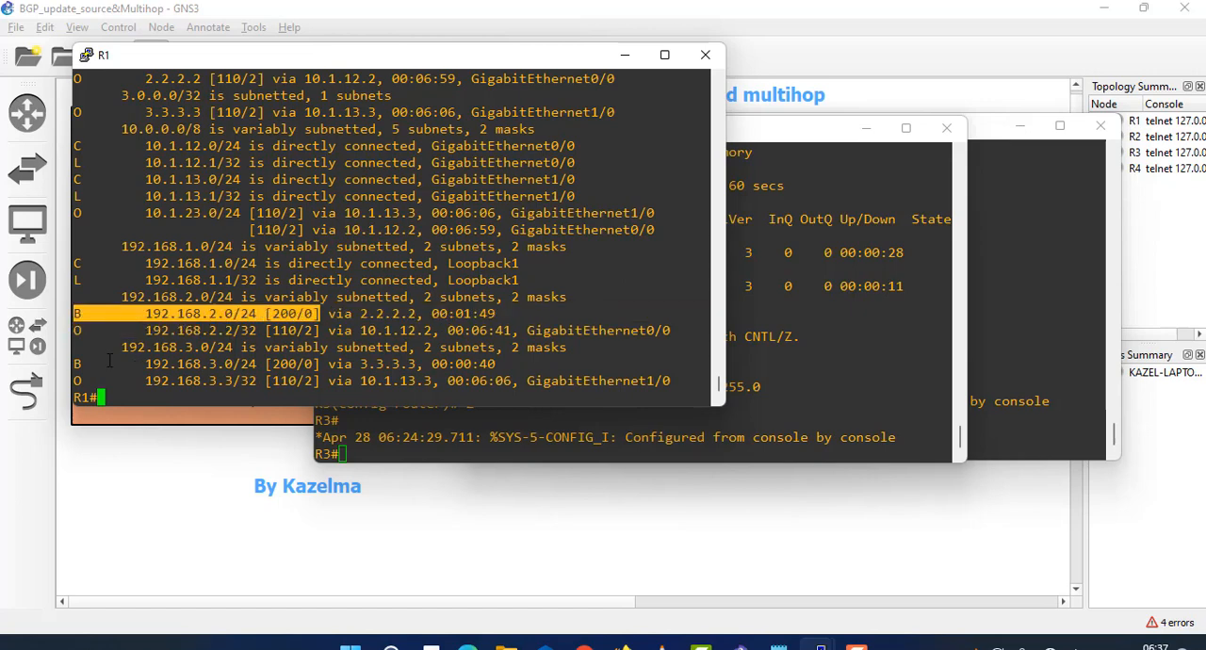
{"action": "left_click_drag", "start_coordinate": [77, 363], "coordinate": [301, 364]}
{"action": "left_click", "coordinate": [511, 344]}
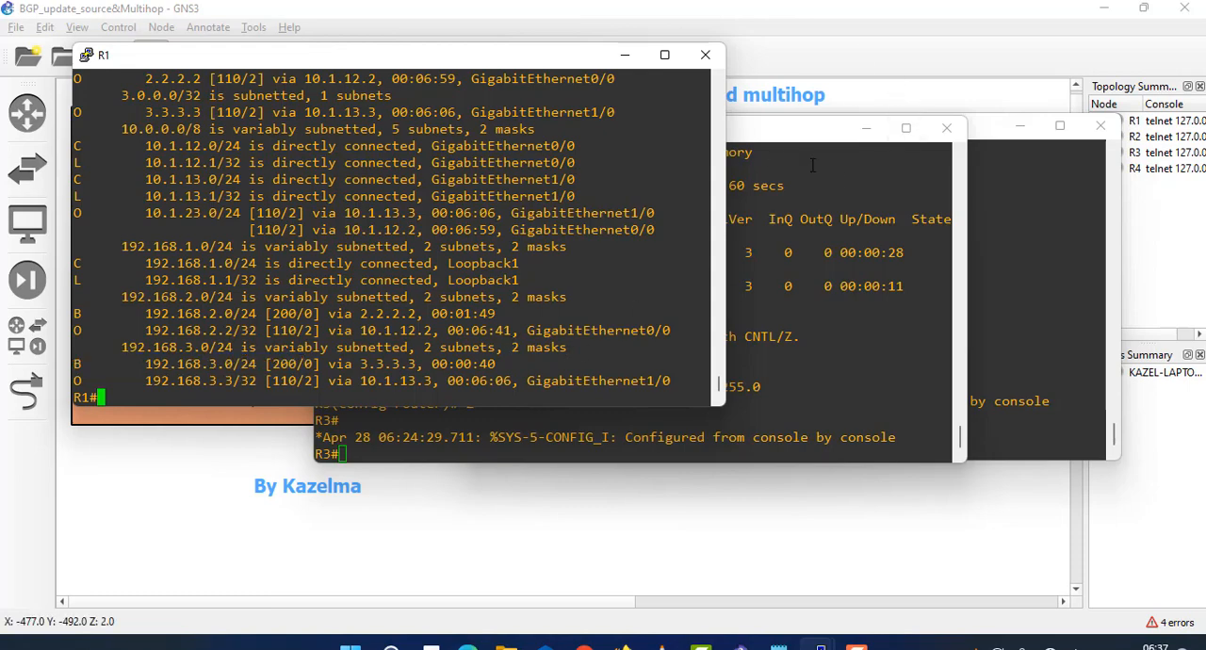
- Return to the topology diagram and shift the AS 100 rectangle and the "BGP update source and multihop" title slightly to the right
{"action": "left_click", "coordinate": [847, 14]}
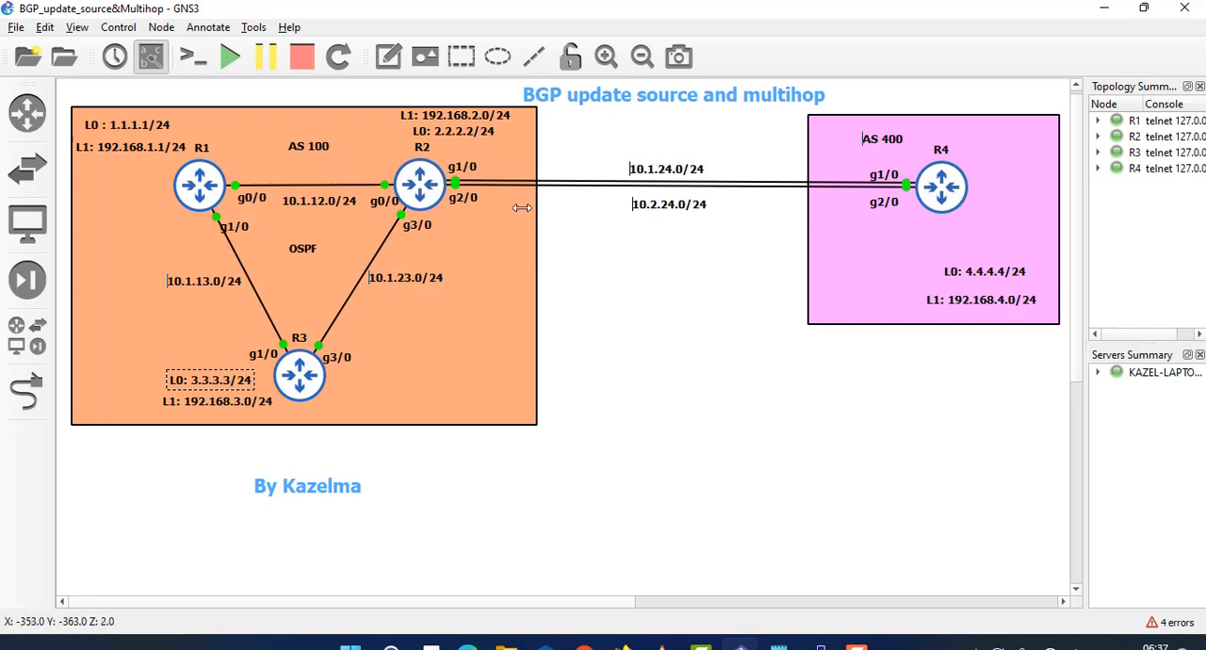
{"action": "left_click_drag", "start_coordinate": [371, 131], "coordinate": [376, 128]}
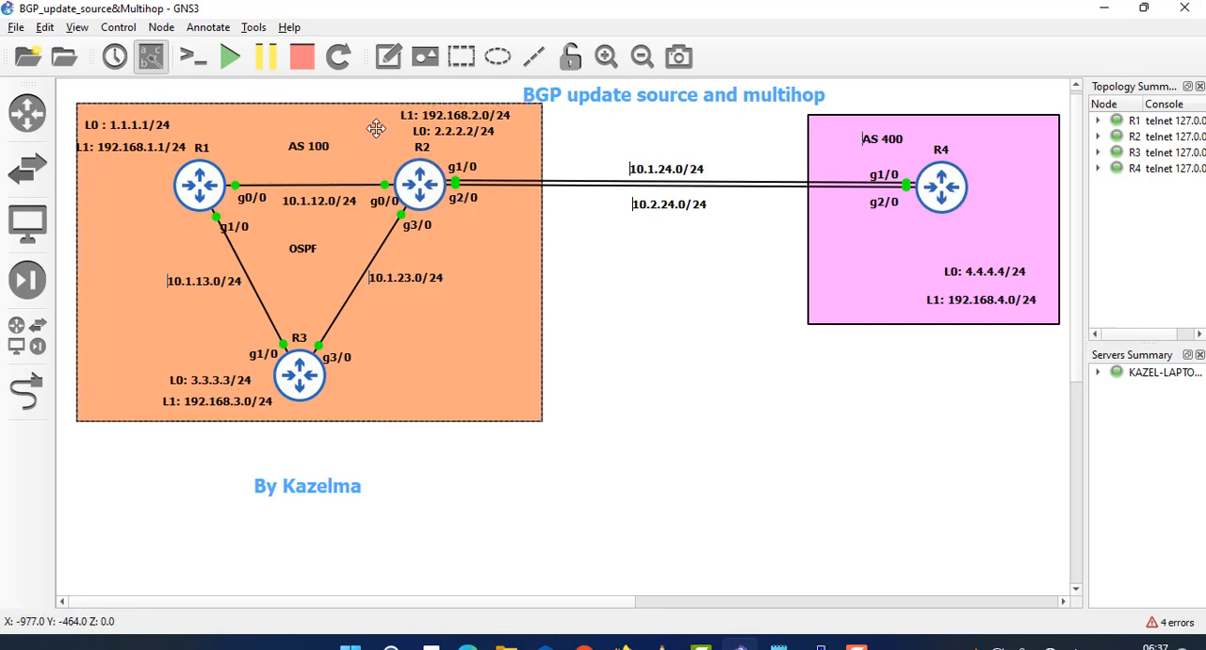
{"action": "left_click", "coordinate": [420, 185]}
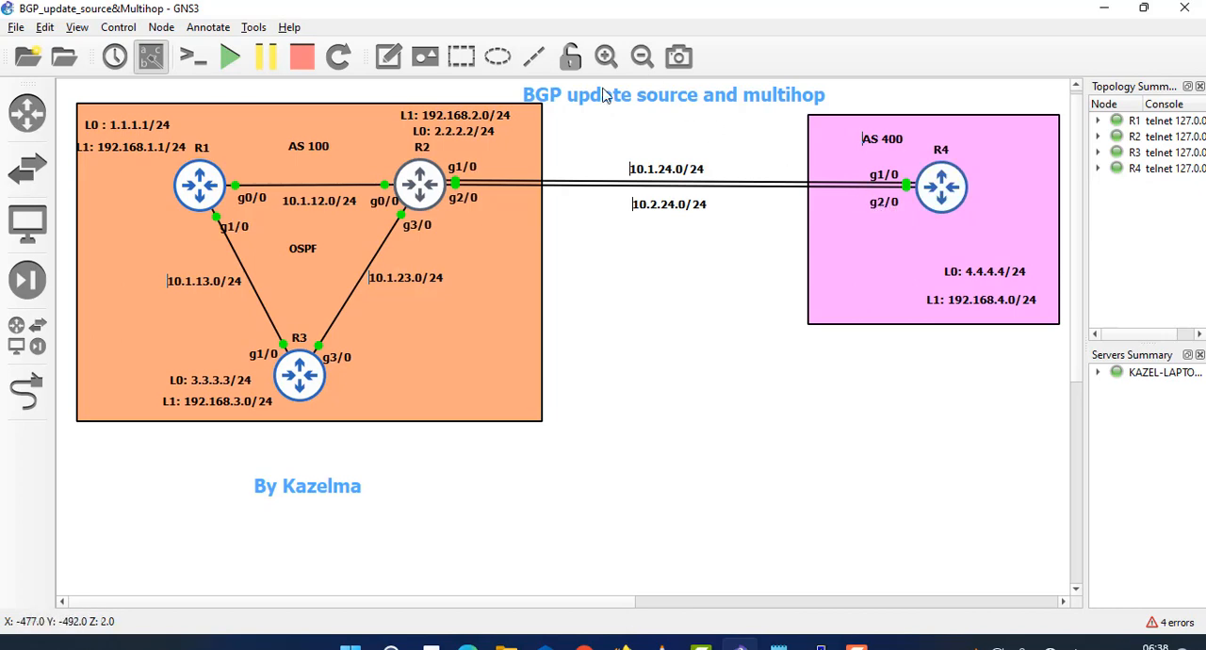
{"action": "left_click_drag", "start_coordinate": [607, 94], "coordinate": [646, 103]}
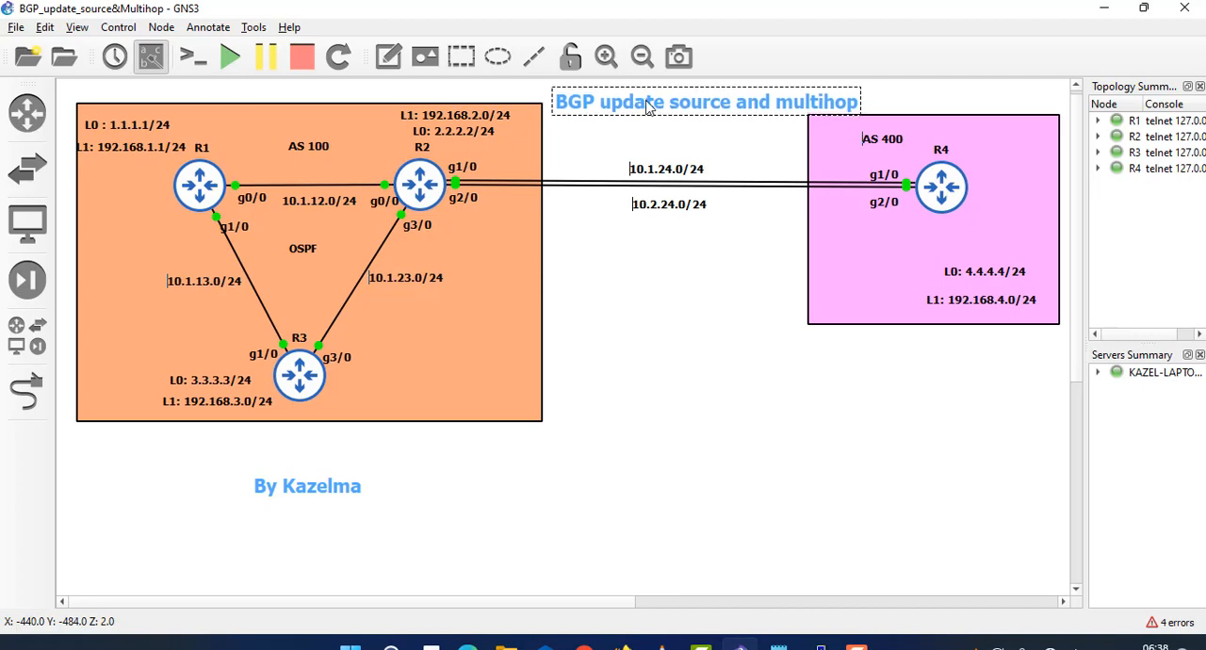
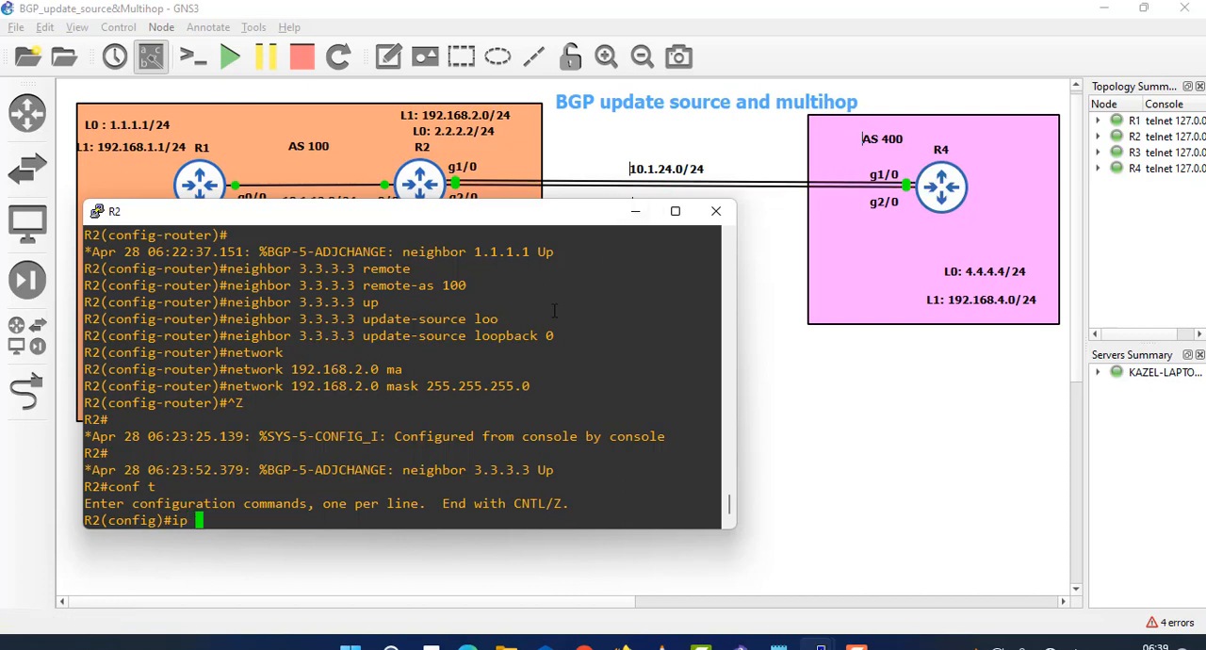
- Add a static route on R2 to 4.4.4.4 with mask 255.255.255.255 via next hop 10.1.24.4
{"action": "type", "text": "route 4.4.4.4 0"}
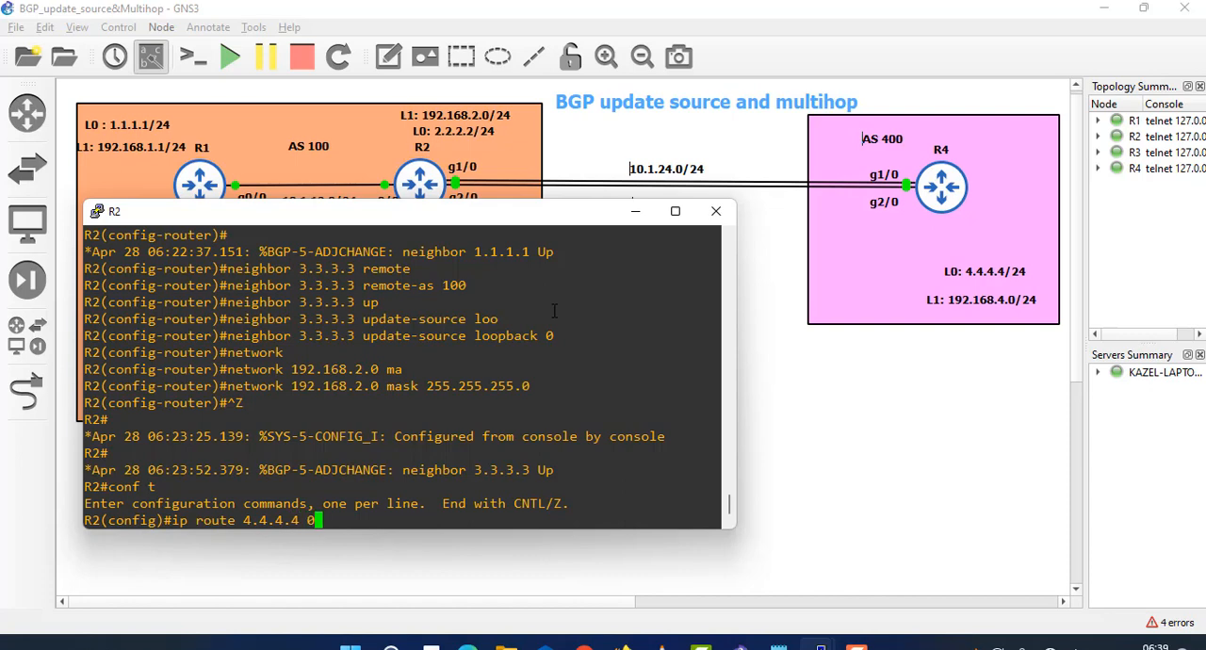
{"action": "key", "text": "BackSpace"}
{"action": "type", "text": "255.55"}
{"action": "key", "text": "BackSpace"}
{"action": "key", "text": "BackSpace"}
{"action": "type", "text": "255.255.255.255 "}
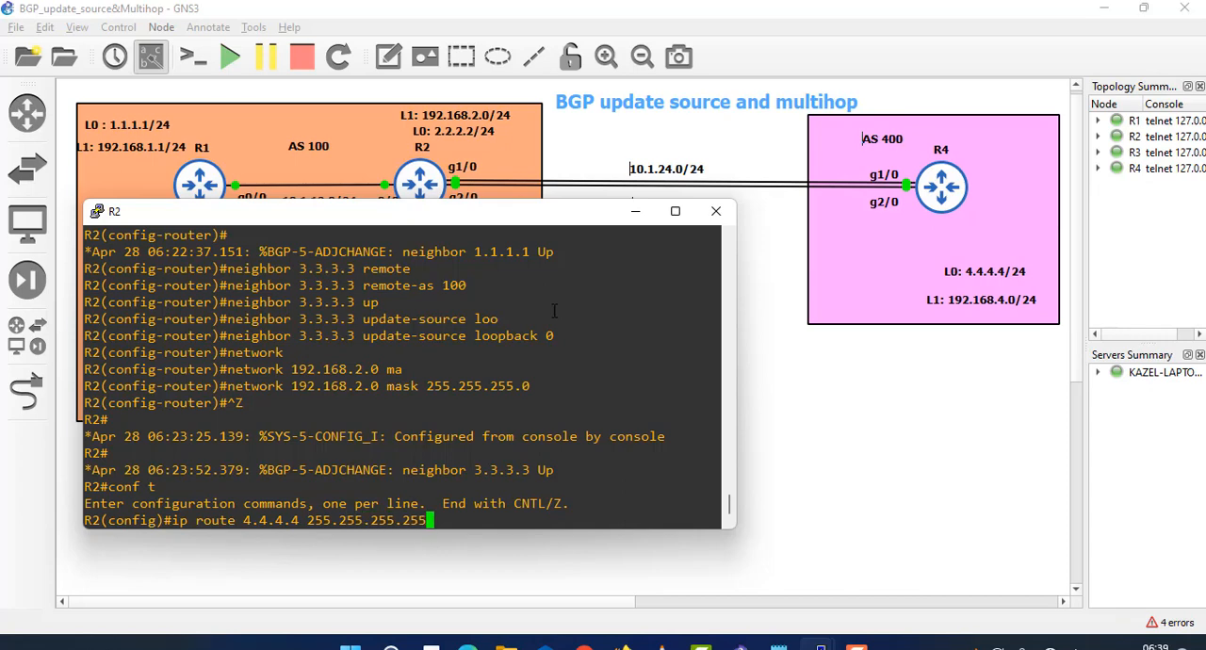
{"action": "type", "text": "10.1.24.4"}
{"action": "key", "text": "Return"}
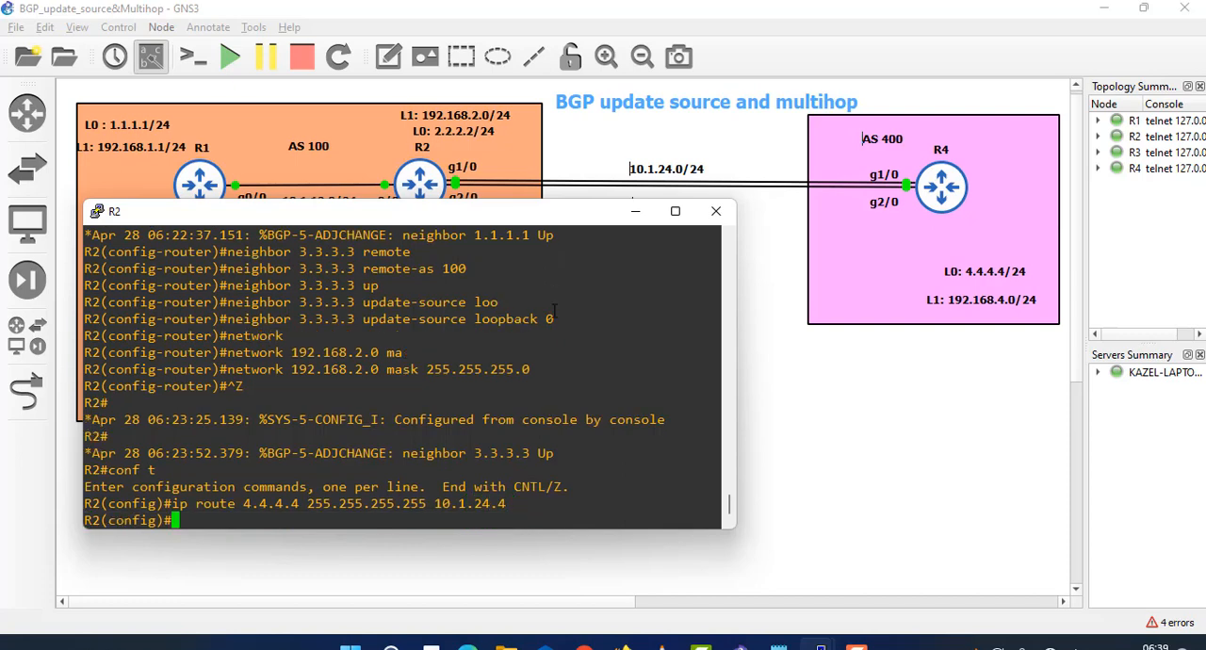
- Add a second static route on R2 to 4.4.4.4 255.255.255.255 via next hop 10.2.24.4
{"action": "key", "text": "Up"}
{"action": "key", "text": "Left"}
{"action": "key", "text": "Left"}
{"action": "key", "text": "Left"}
{"action": "key", "text": "Left"}
{"action": "key", "text": "Left"}
{"action": "key", "text": "Left"}
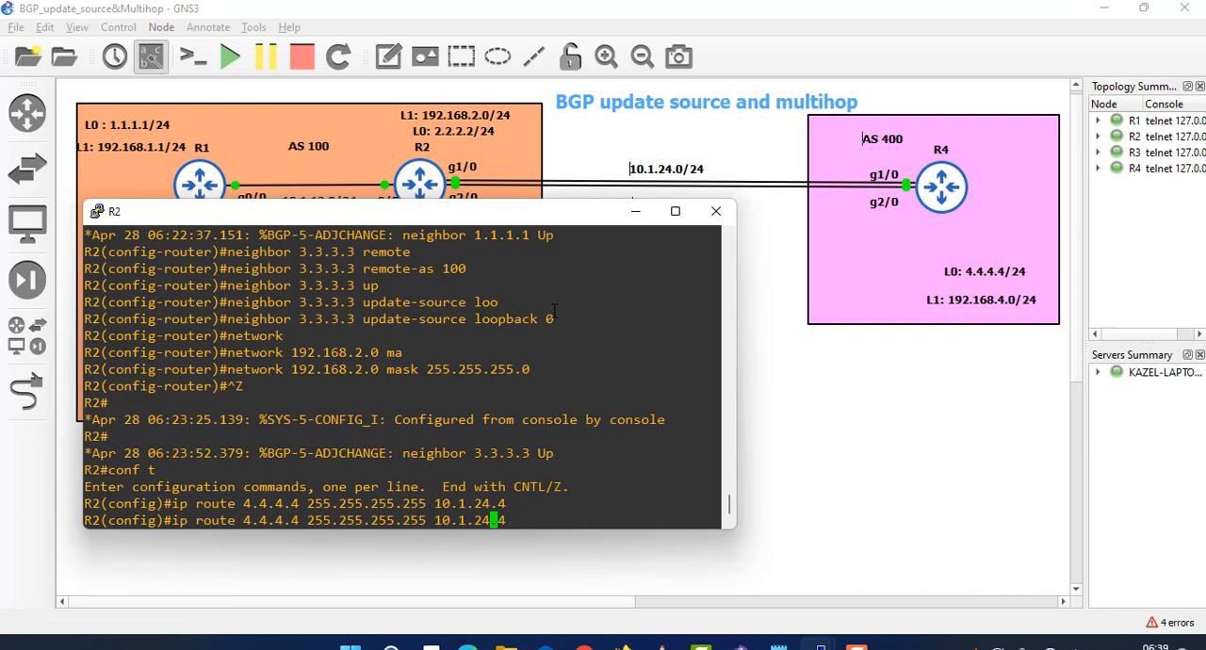
{"action": "type", "text": "2"}
{"action": "left_click_drag", "start_coordinate": [475, 221], "coordinate": [469, 256]}
{"action": "key", "text": "Return"}
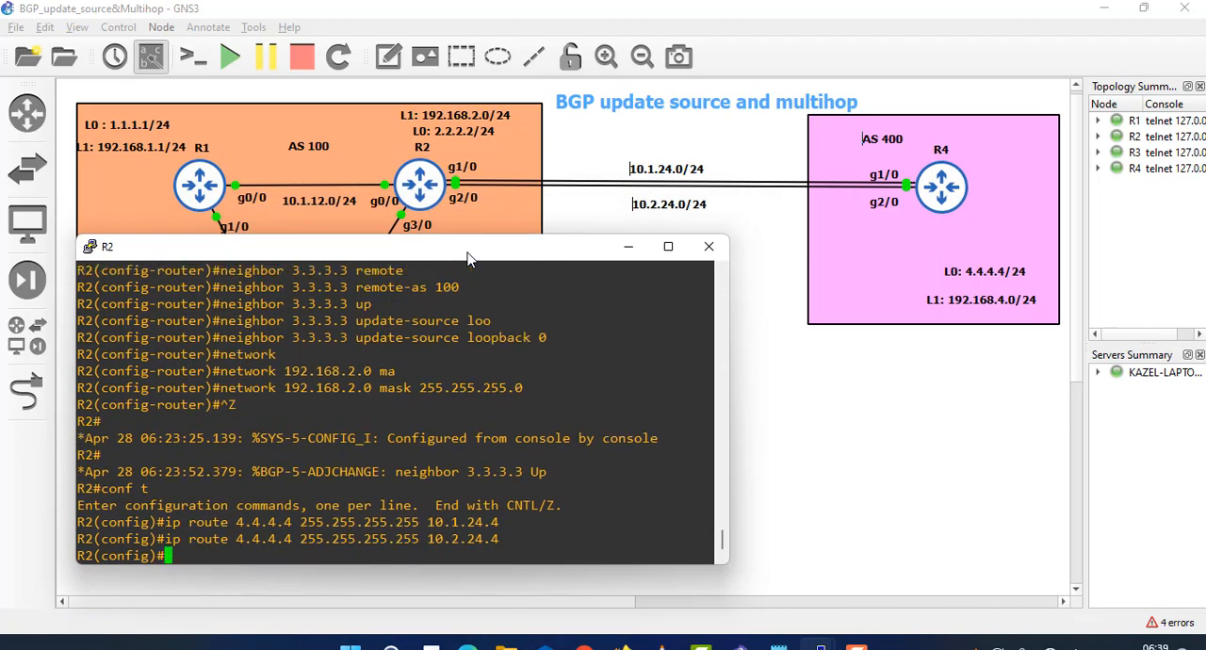
- Bring up the R4 console and arrange it beside the R2 console, below the R2–R4 links in the topology
{"action": "mouse_move", "coordinate": [824, 641]}
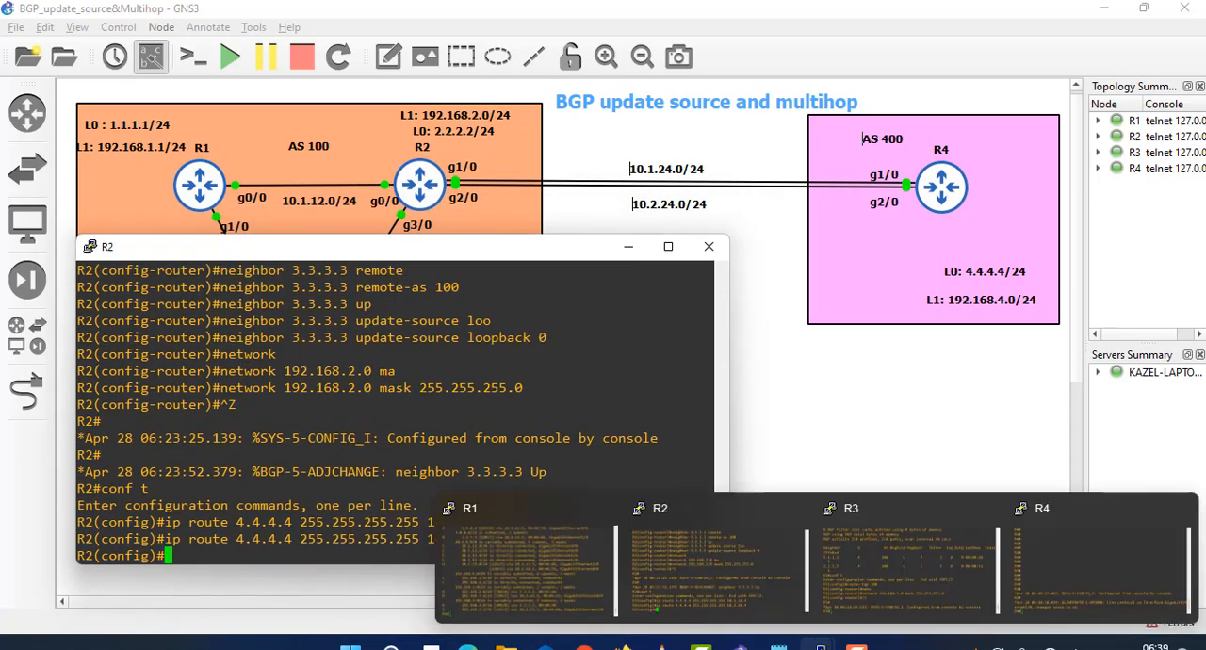
{"action": "left_click", "coordinate": [1034, 589]}
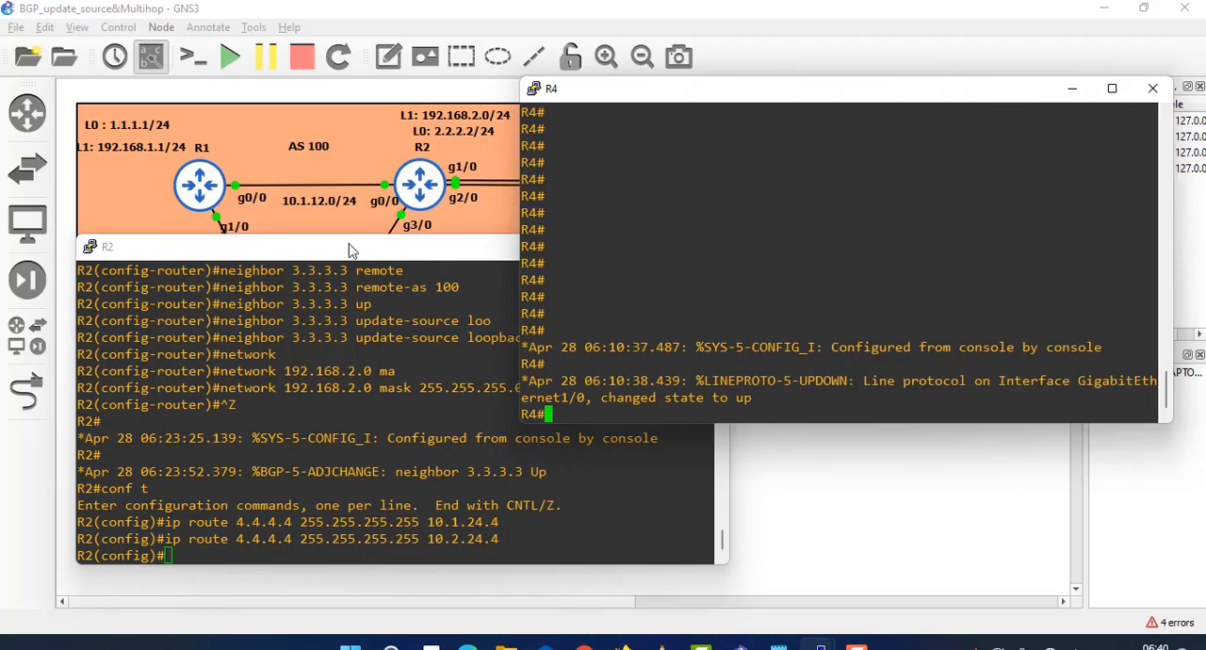
{"action": "left_click_drag", "start_coordinate": [351, 249], "coordinate": [305, 221]}
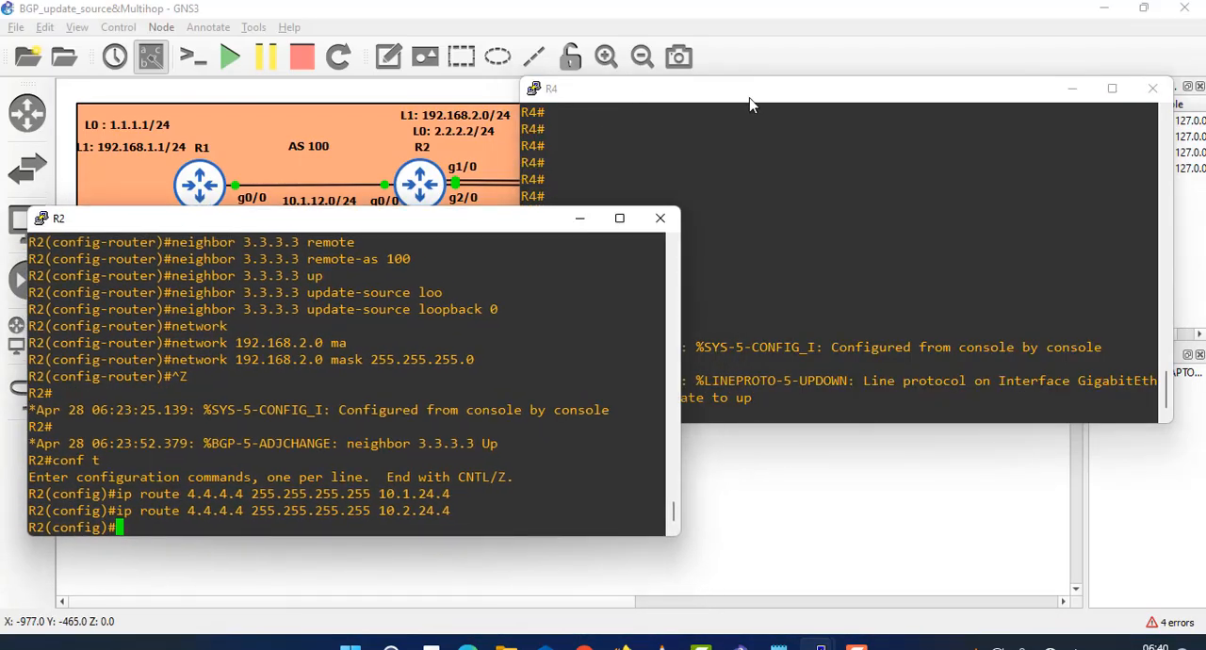
{"action": "left_click_drag", "start_coordinate": [785, 98], "coordinate": [821, 257]}
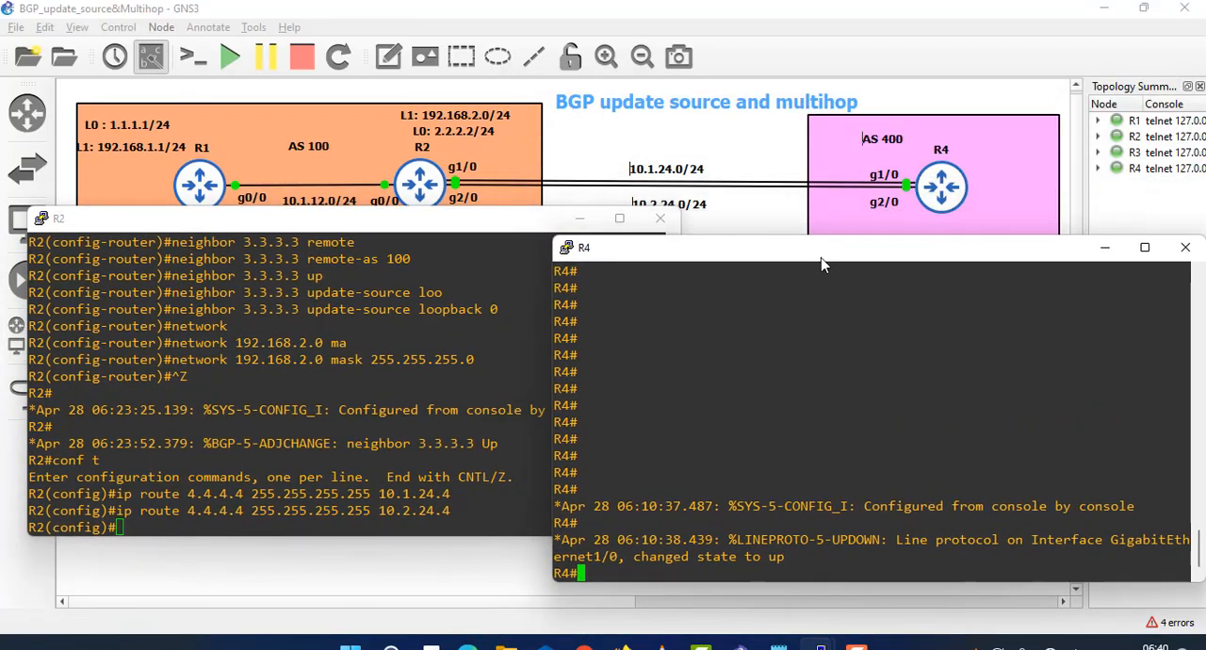
- Enter global configuration on R4 and add a static route to 2.2.2.2 255.255.255.255 via 10.1.24.2
{"action": "type", "text": "conf t"}
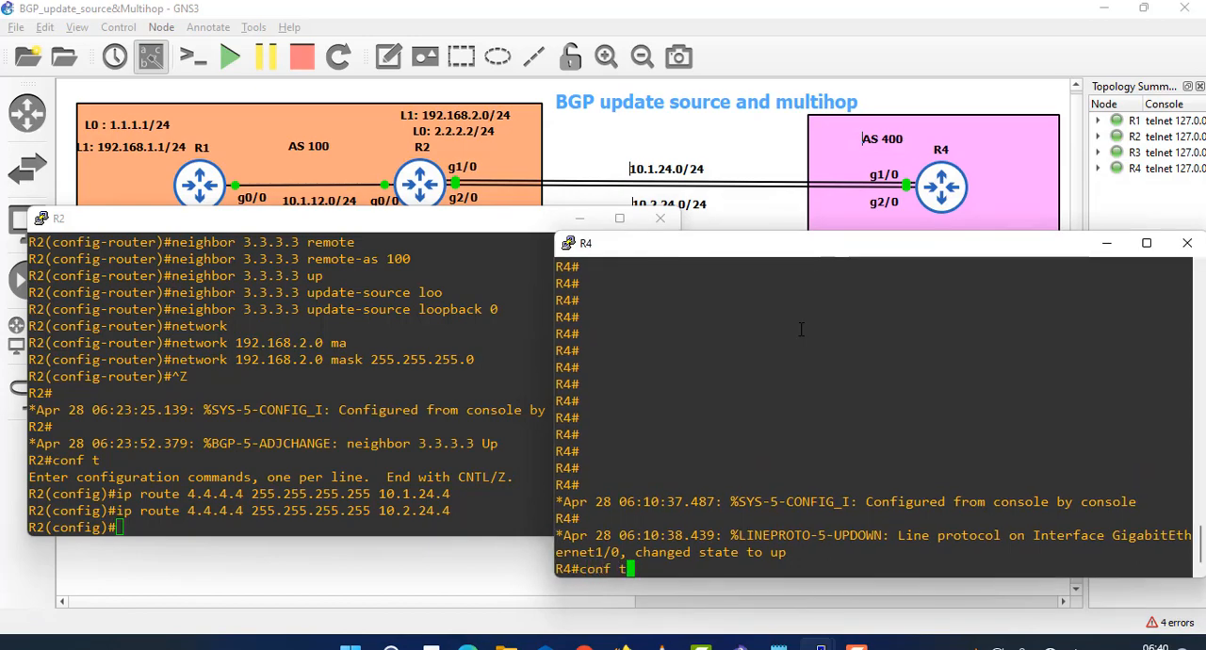
{"action": "key", "text": "Return"}
{"action": "type", "text": "ip "}
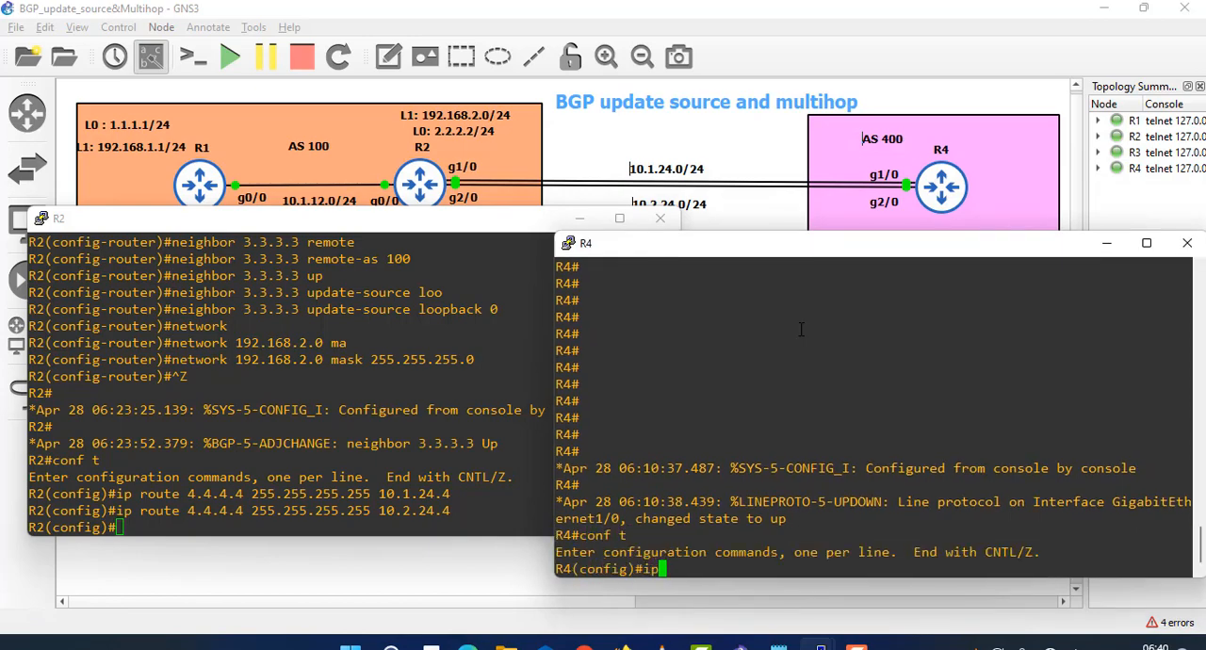
{"action": "type", "text": "route 2.2.2.2 255."}
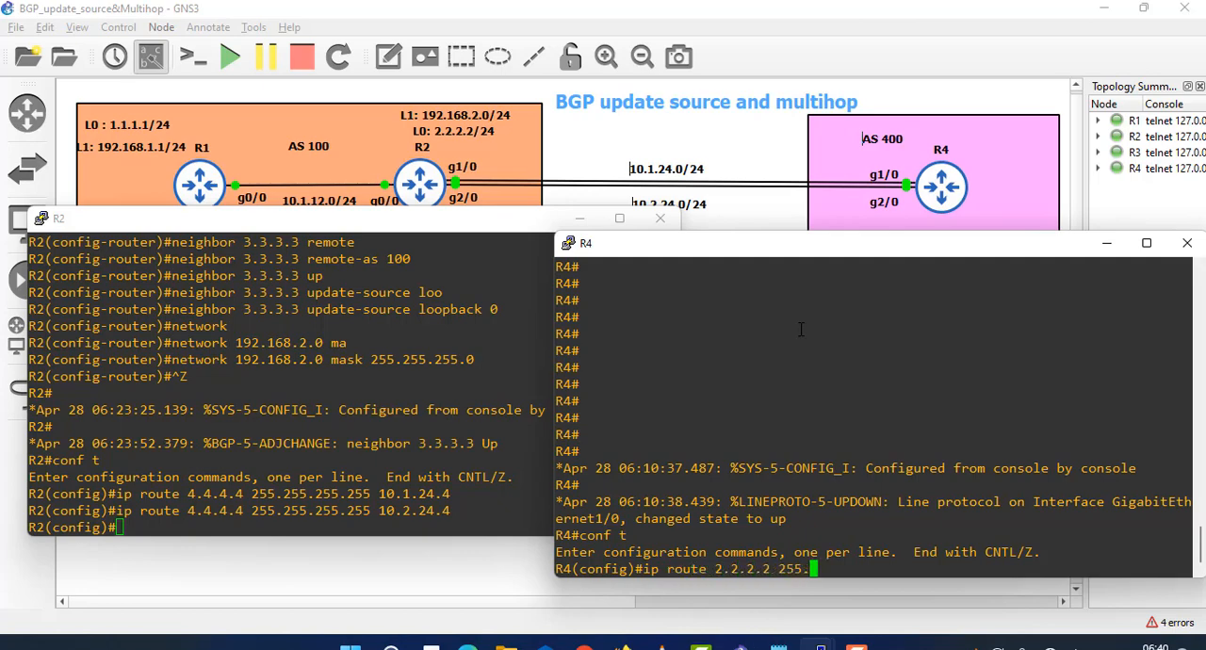
{"action": "type", "text": "255.255.255"}
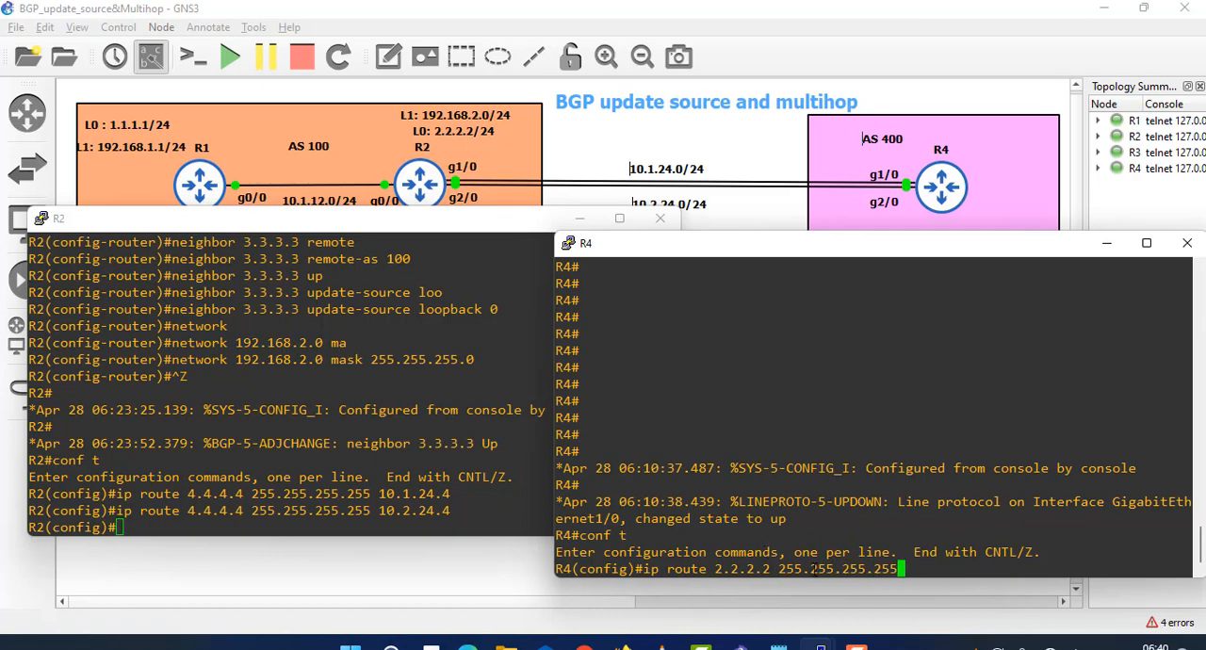
{"action": "mouse_move", "coordinate": [776, 569]}
{"action": "left_mouse_down"}
{"action": "mouse_move", "coordinate": [737, 572]}
{"action": "mouse_move", "coordinate": [763, 571]}
{"action": "left_mouse_up"}
{"action": "left_click_drag", "start_coordinate": [896, 575], "coordinate": [882, 574]}
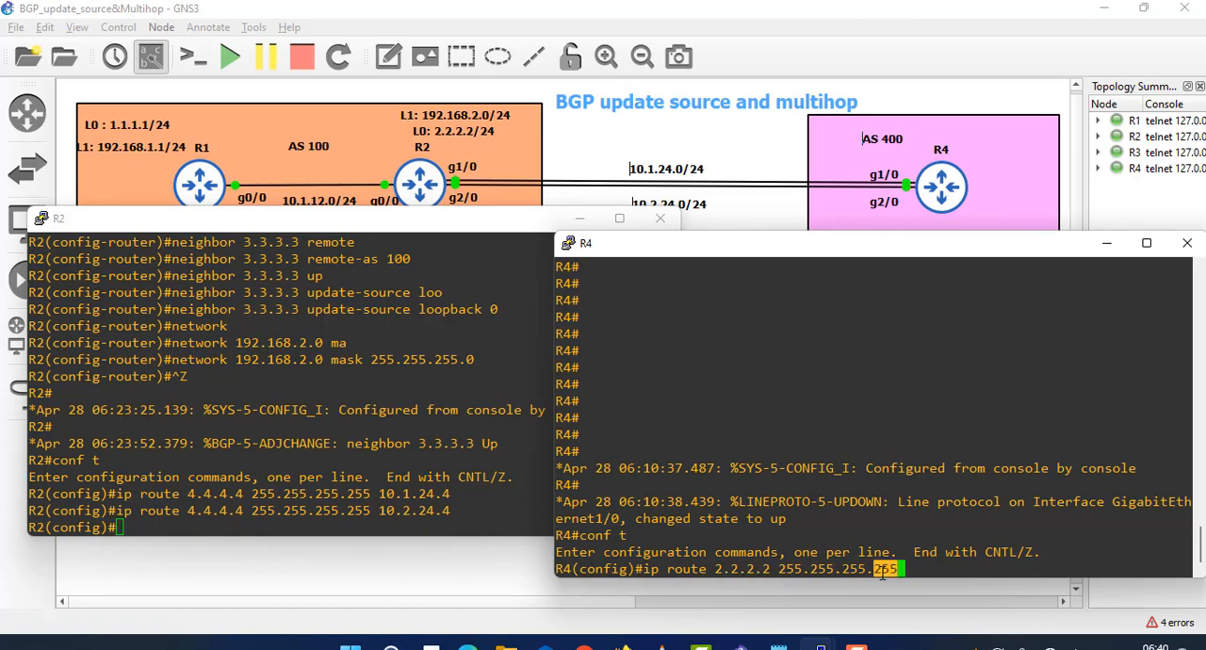
{"action": "left_click", "coordinate": [946, 558]}
{"action": "type", "text": "10.1."}
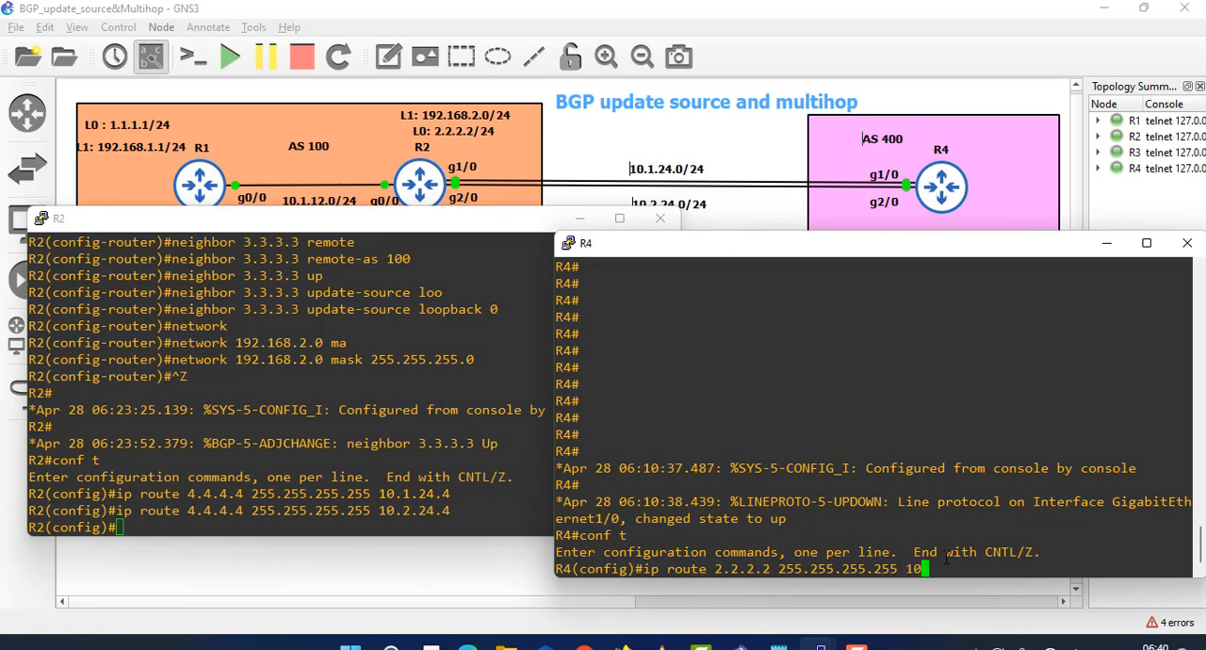
{"action": "type", "text": "24.2"}
{"action": "key", "text": "Return"}
- Add a second static route on R4 to 2.2.2.2 255.255.255.255 via next hop 10.2.24.2
{"action": "key", "text": "Up"}
{"action": "key", "text": "Left"}
{"action": "key", "text": "Left"}
{"action": "key", "text": "Left"}
{"action": "key", "text": "Left"}
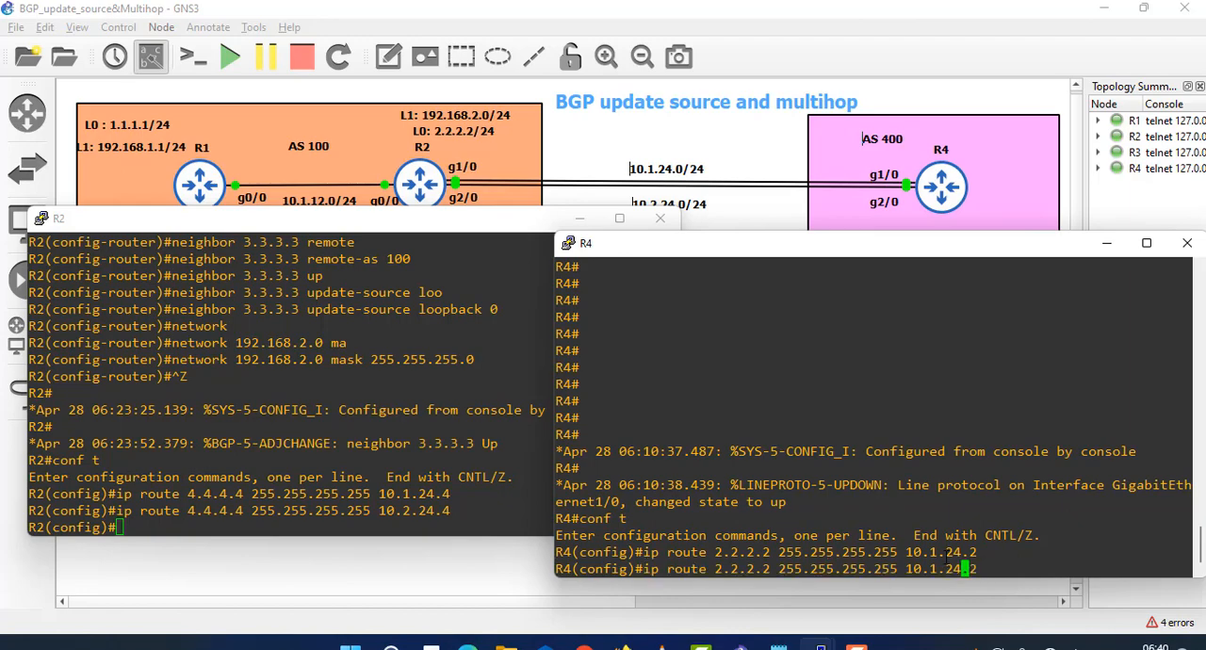
{"action": "key", "text": "BackSpace"}
{"action": "key", "text": "BackSpace"}
{"action": "type", "text": "2."}
{"action": "key", "text": "Return"}
{"action": "key", "text": "Return"}
{"action": "key", "text": "Return"}
{"action": "key", "text": "Return"}
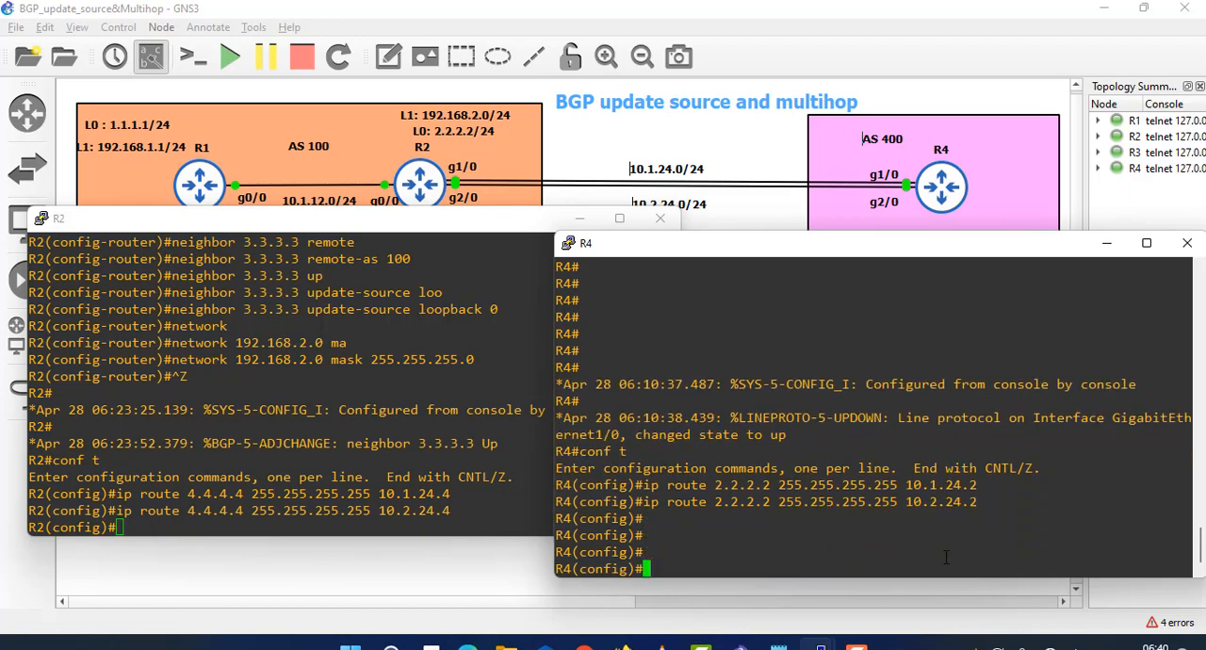
- Run do sho ip route 2.2.2.2 on R4 and examine the next hops of the static route
{"action": "type", "text": "do sho ip route 2"}
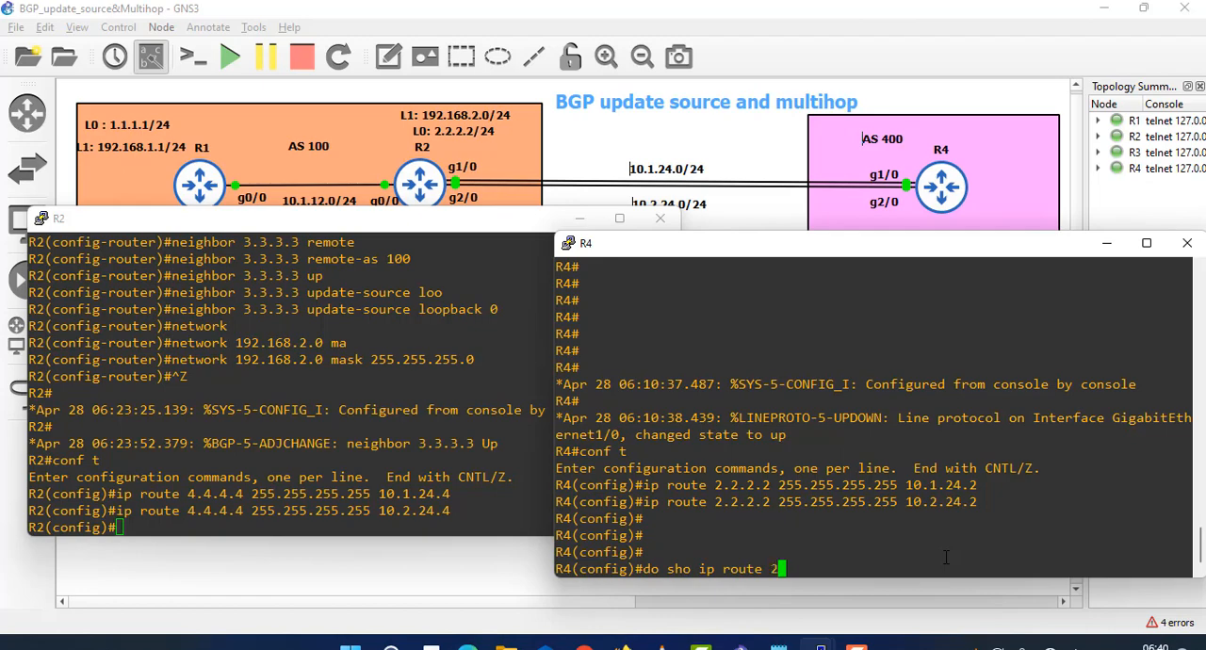
{"action": "type", "text": ".2.2.2"}
{"action": "key", "text": "Return"}
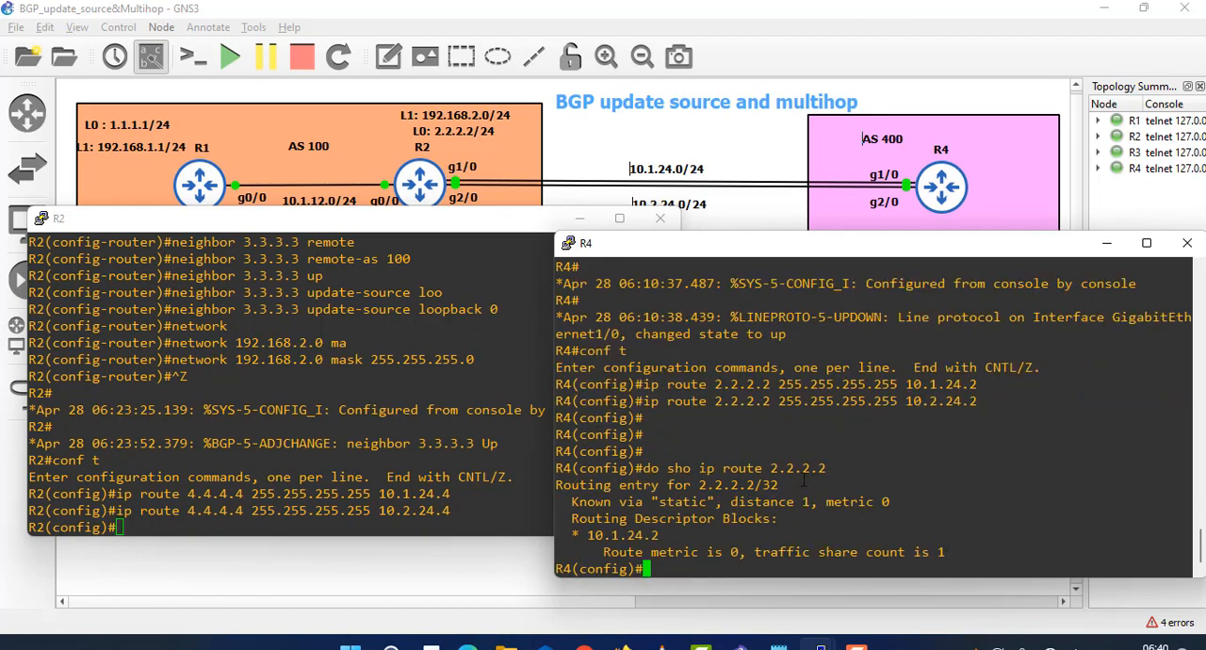
{"action": "left_click_drag", "start_coordinate": [825, 469], "coordinate": [794, 501]}
{"action": "left_click_drag", "start_coordinate": [661, 535], "coordinate": [604, 535]}
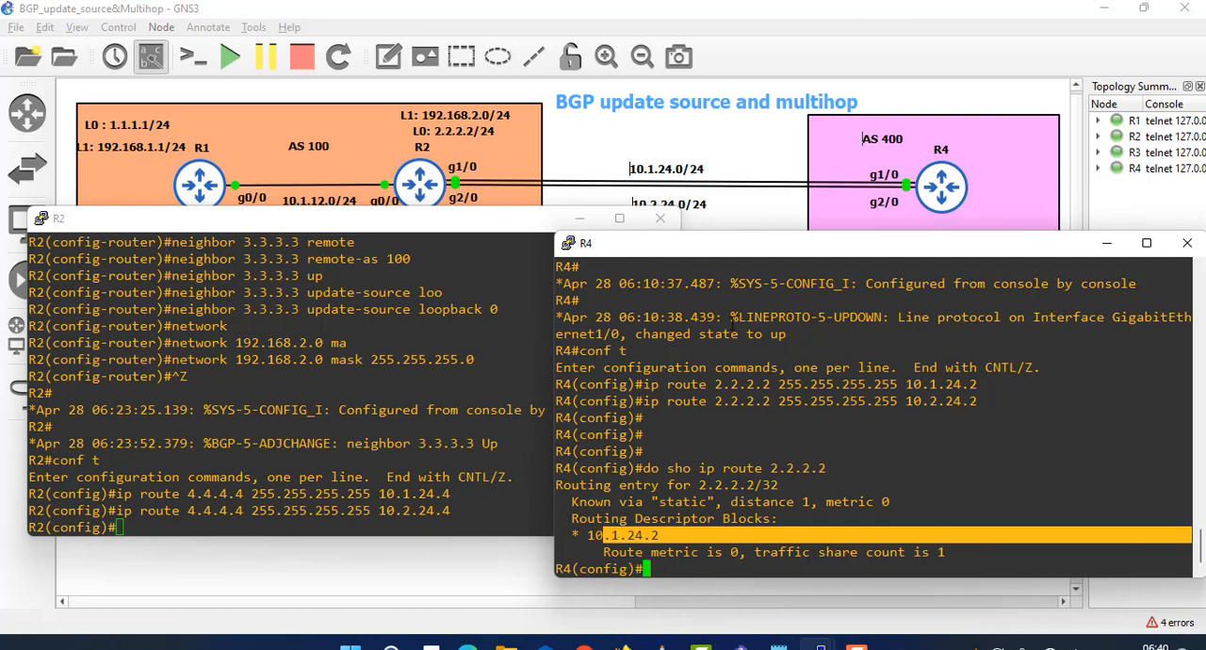
{"action": "left_click", "coordinate": [899, 526]}
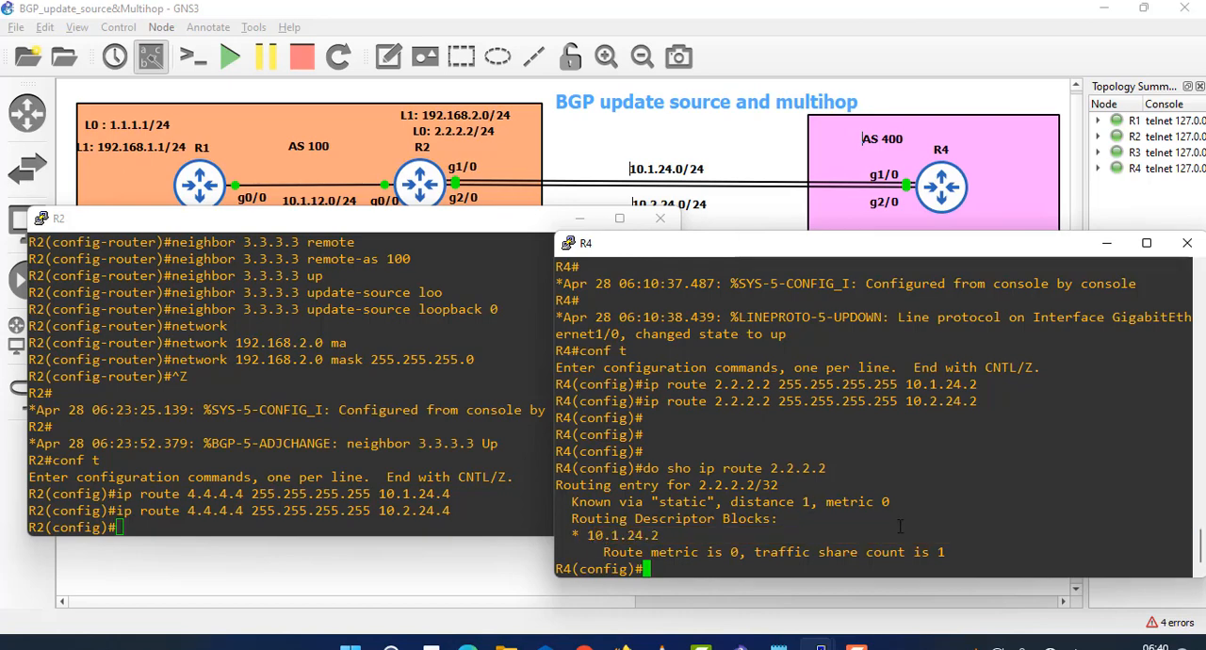
- Display R4's full routing table with do sho ip route and examine the static entry for 2.2.2.2
{"action": "key", "text": "Up"}
{"action": "key", "text": "BackSpace"}
{"action": "key", "text": "BackSpace"}
{"action": "key", "text": "BackSpace"}
{"action": "key", "text": "BackSpace"}
{"action": "key", "text": "BackSpace"}
{"action": "key", "text": "BackSpace"}
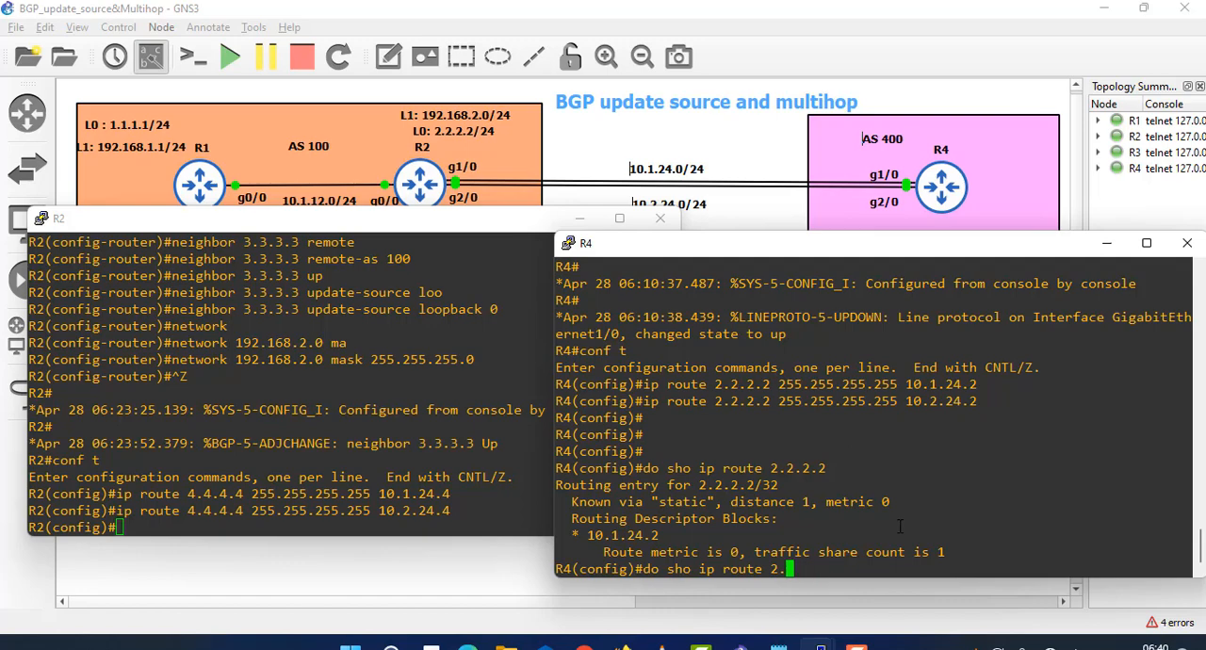
{"action": "key", "text": "BackSpace"}
{"action": "key", "text": "Return"}
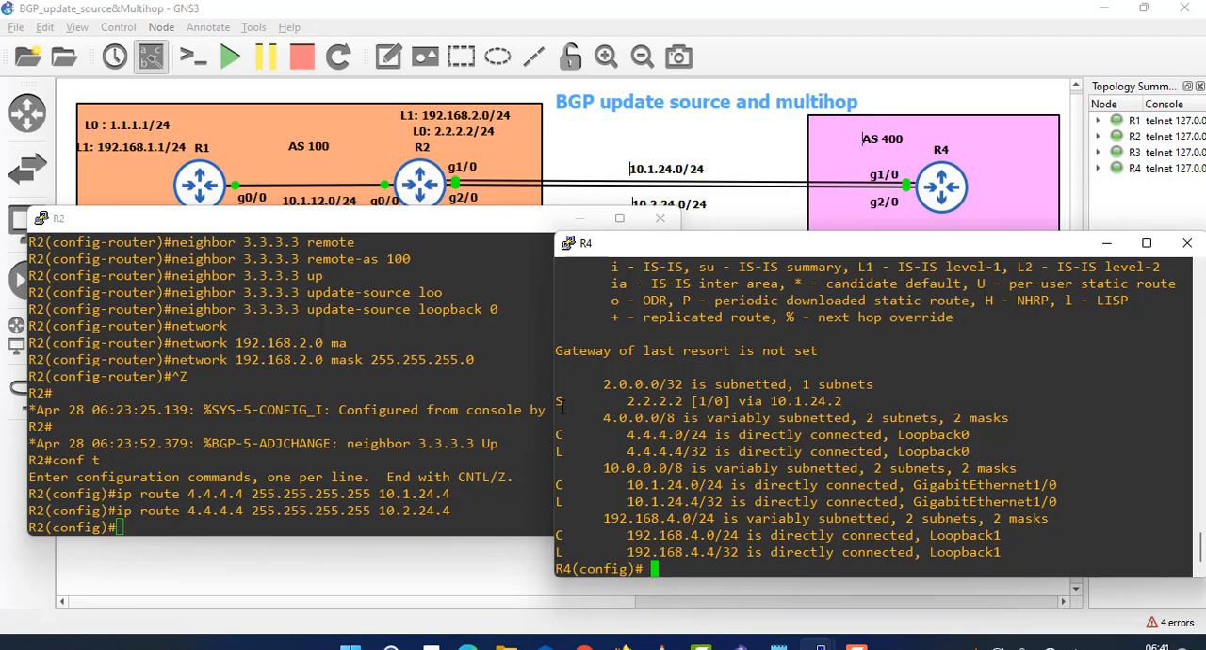
{"action": "left_click_drag", "start_coordinate": [572, 405], "coordinate": [850, 401]}
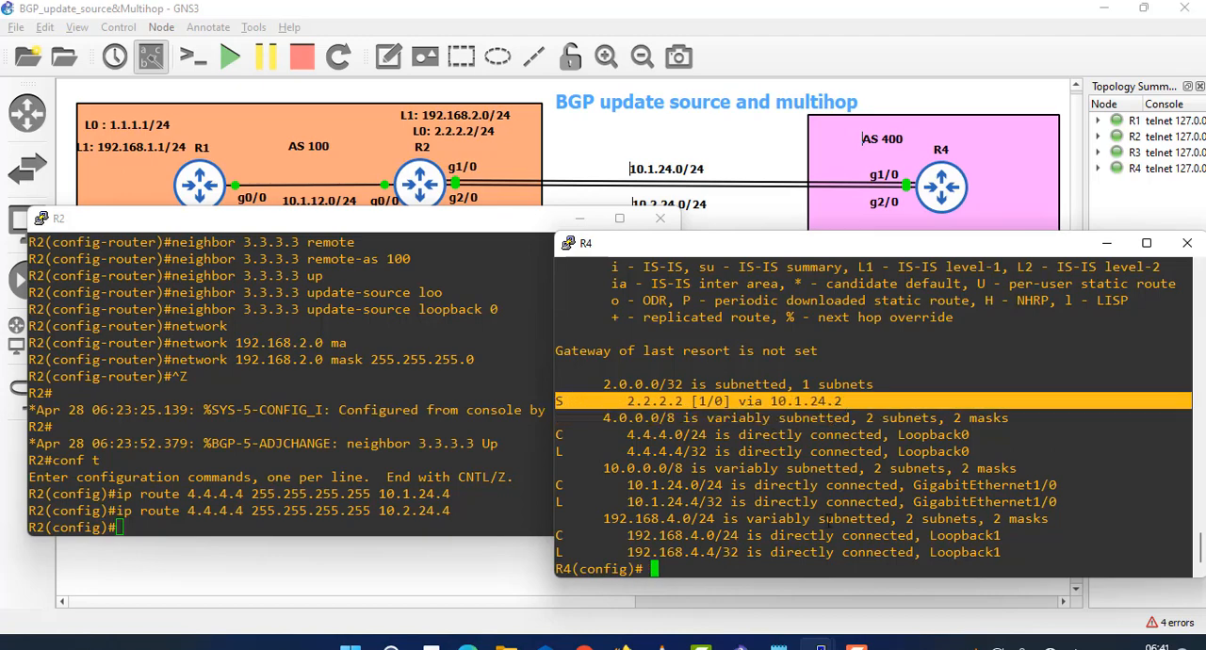
- Try to list R4's interfaces with show ip int bri from configuration mode
{"action": "type", "text": "show ip int bri"}
{"action": "key", "text": "Return"}
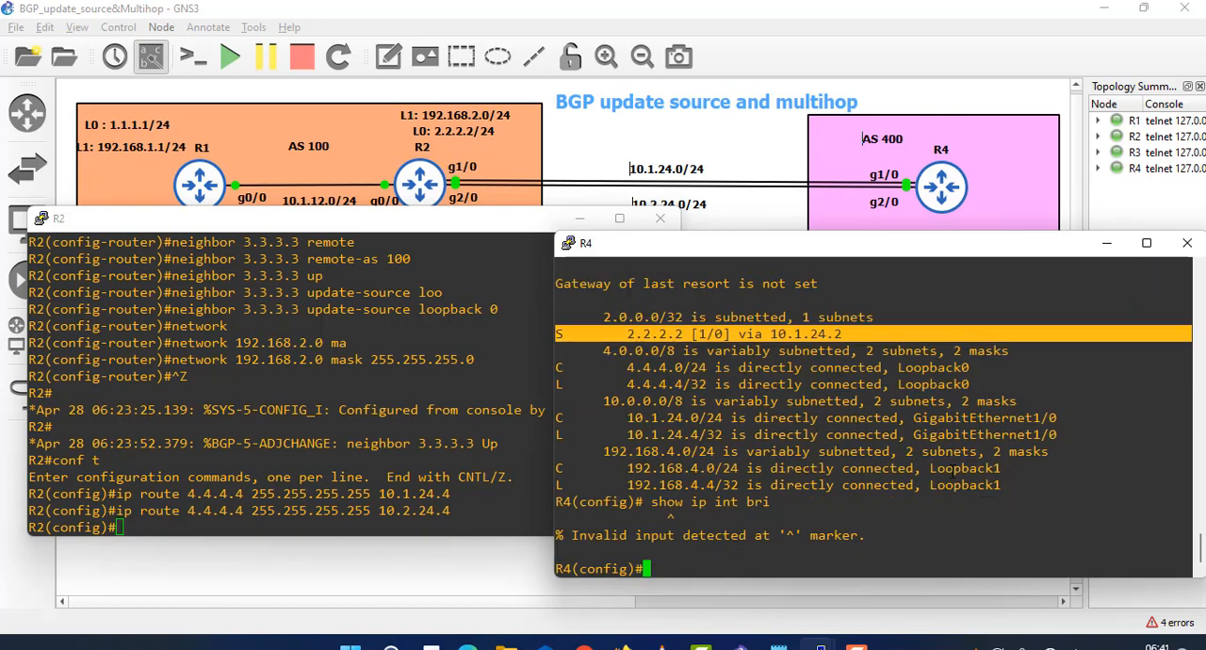
{"action": "key", "text": "Up"}
{"action": "key", "text": "BackSpace"}
{"action": "key", "text": "BackSpace"}
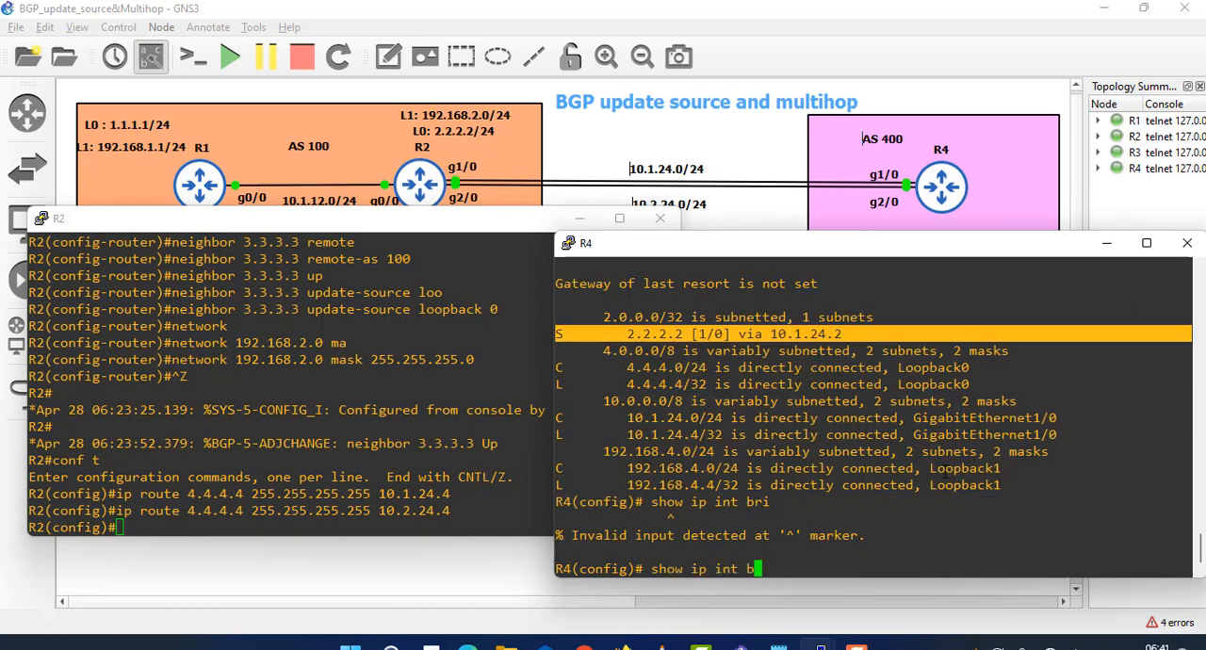
{"action": "type", "text": "ri"}
- Leave configuration mode on R4, run show ip int brief and examine the address and status of GigabitEthernet2/0
{"action": "key", "text": "ctrl+z"}
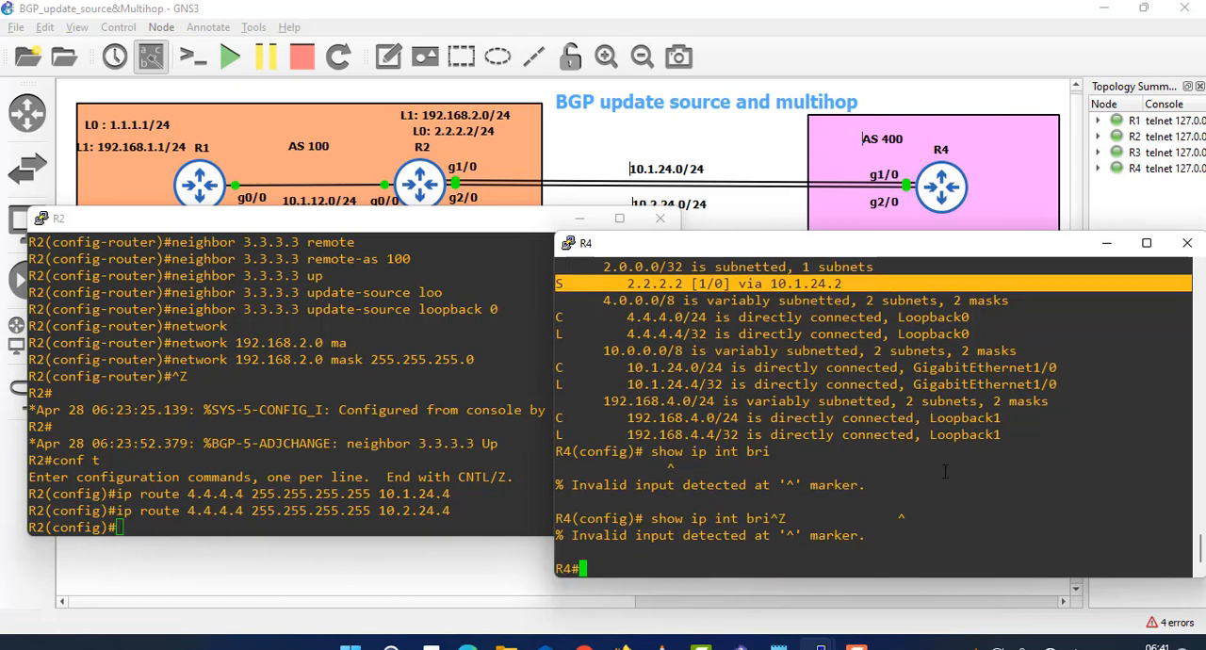
{"action": "type", "text": "show "}
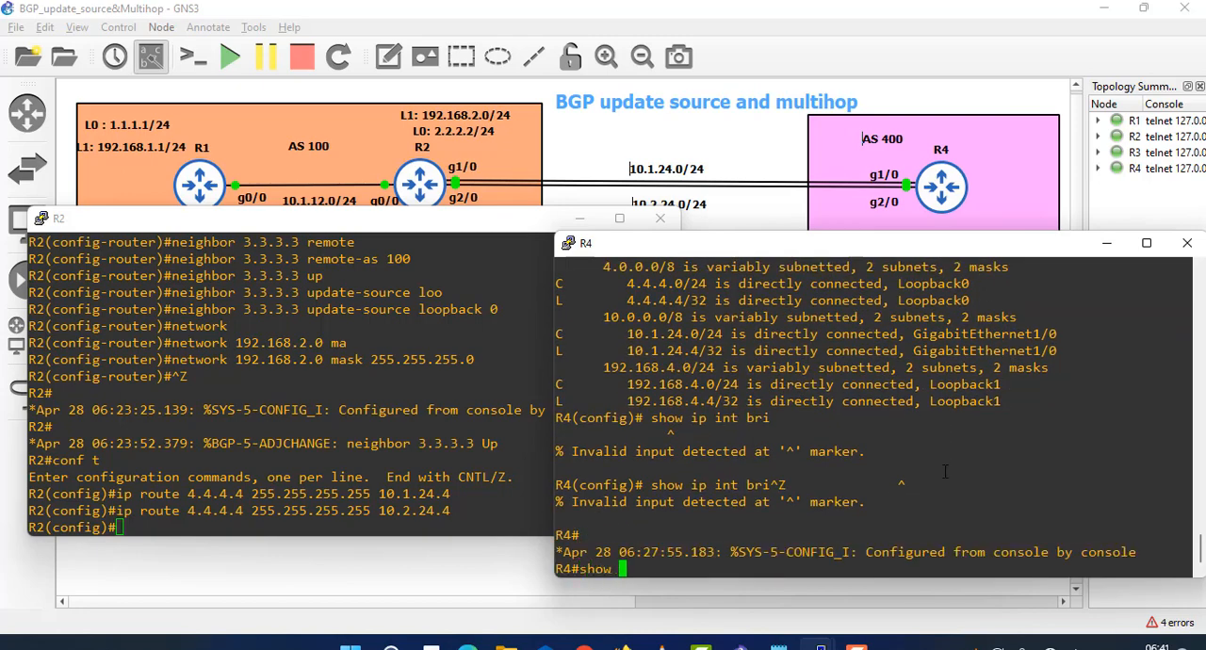
{"action": "type", "text": "ip int br"}
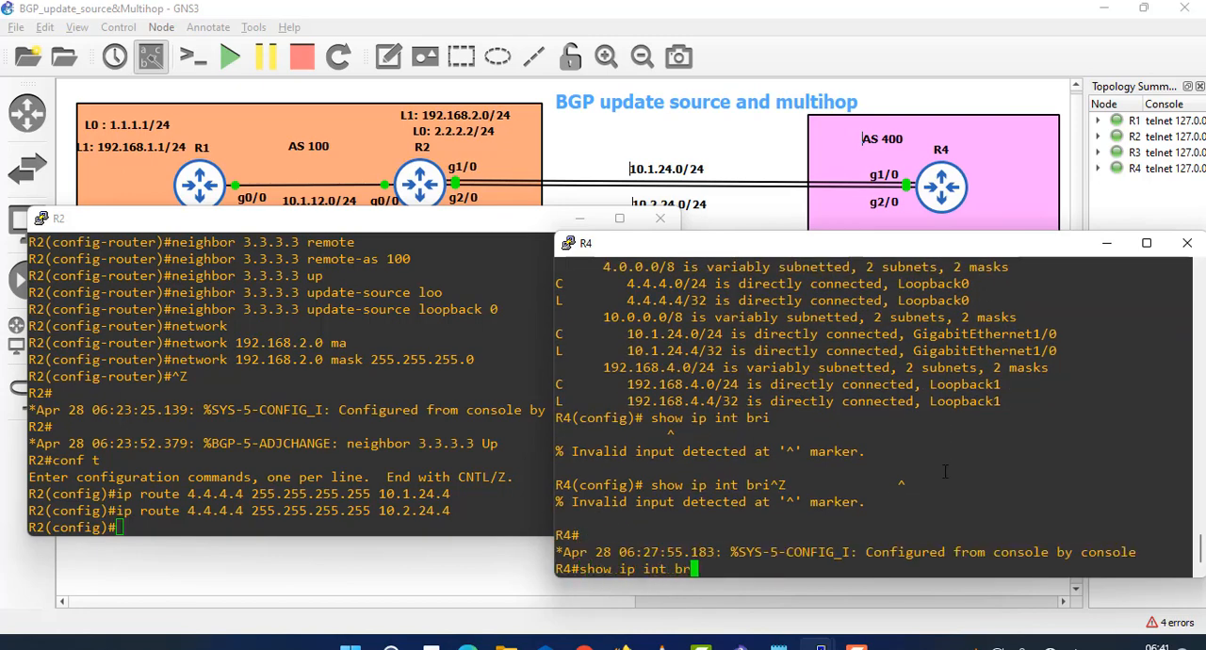
{"action": "key", "text": "Tab"}
{"action": "key", "text": "Return"}
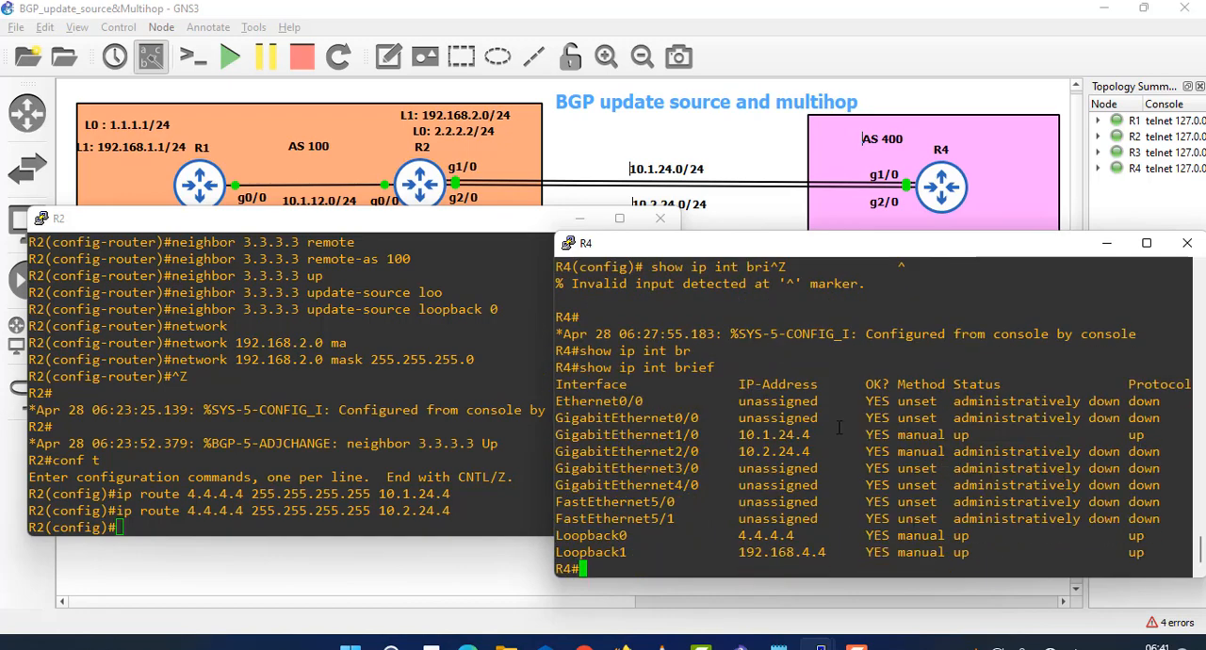
{"action": "left_click_drag", "start_coordinate": [829, 458], "coordinate": [733, 453]}
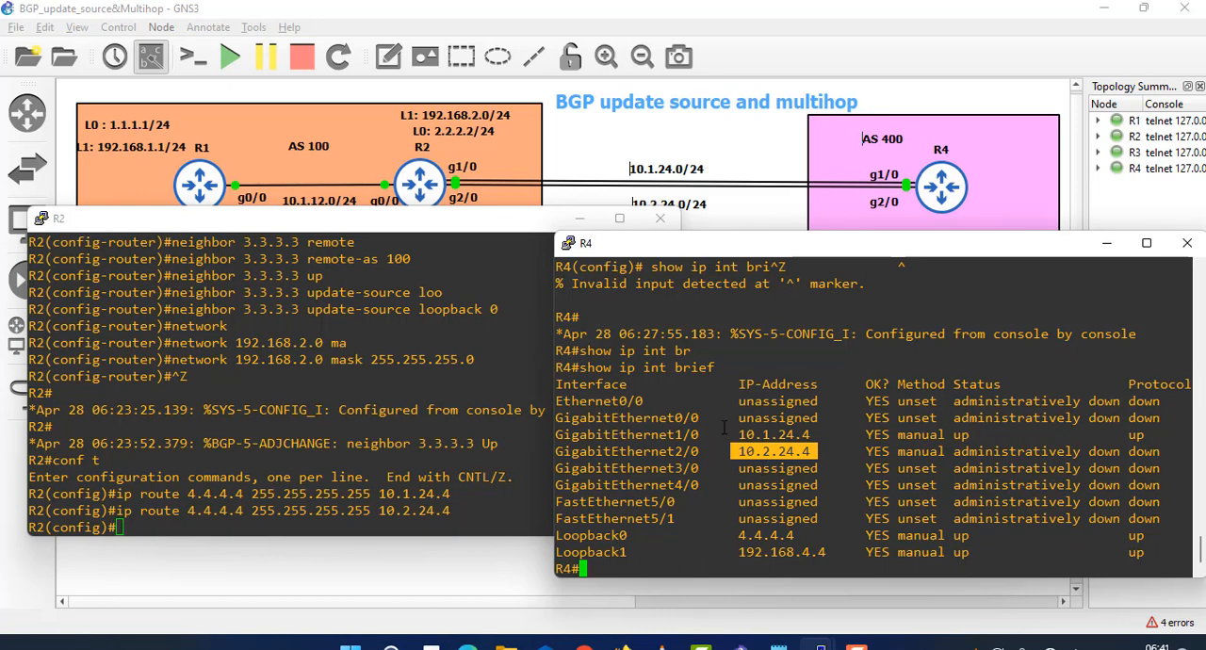
{"action": "scroll", "coordinate": [723, 423], "scroll_direction": "up", "scroll_amount": 3}
{"action": "scroll", "coordinate": [727, 406], "scroll_direction": "up", "scroll_amount": 3}
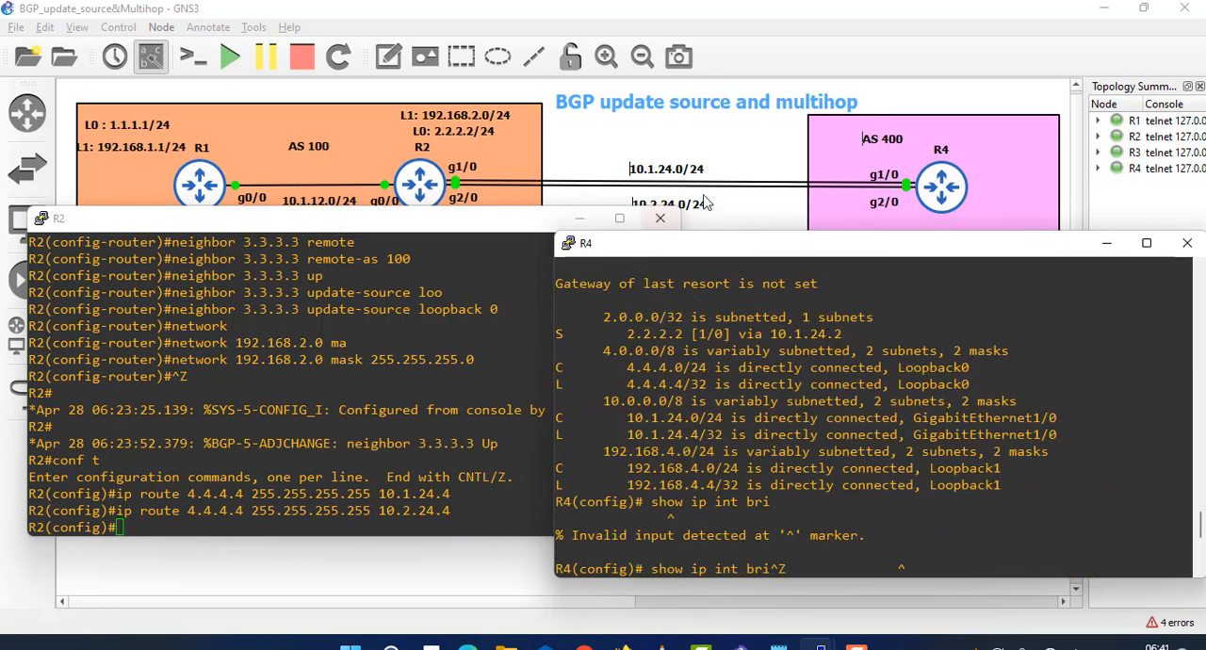
{"action": "scroll", "coordinate": [742, 521], "scroll_direction": "down", "scroll_amount": 6}
- Enable interface gi2/0 on R4 with no sh and return to global configuration mode
{"action": "type", "text": "conf t"}
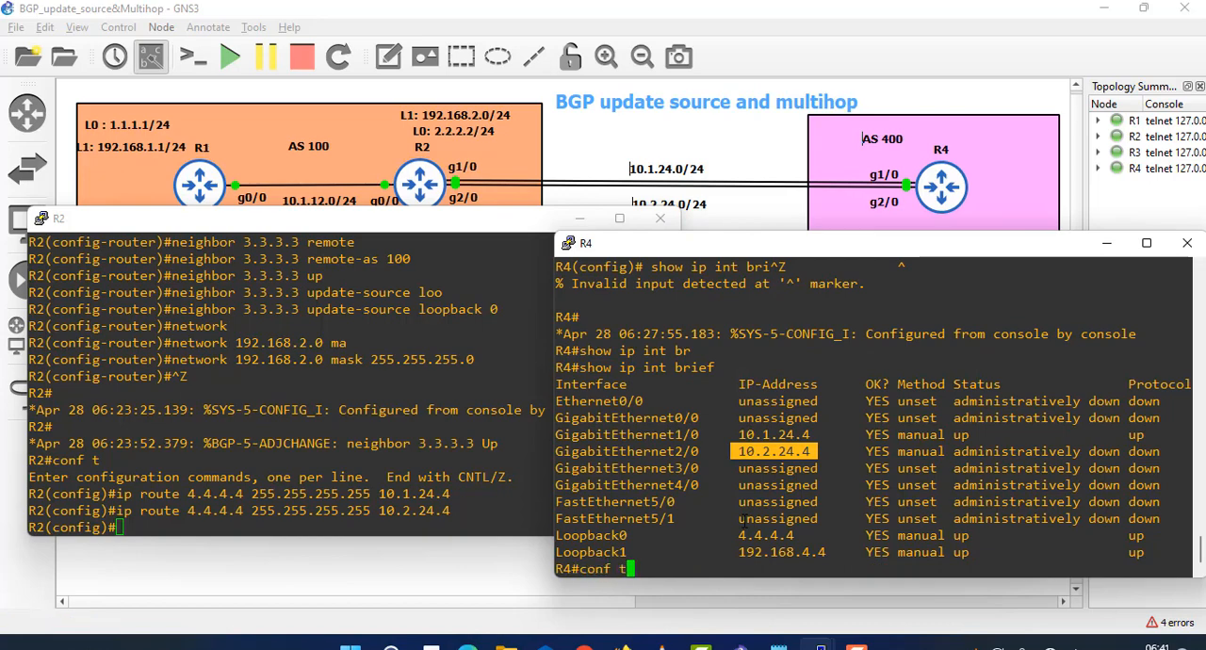
{"action": "key", "text": "Return"}
{"action": "type", "text": "int gi"}
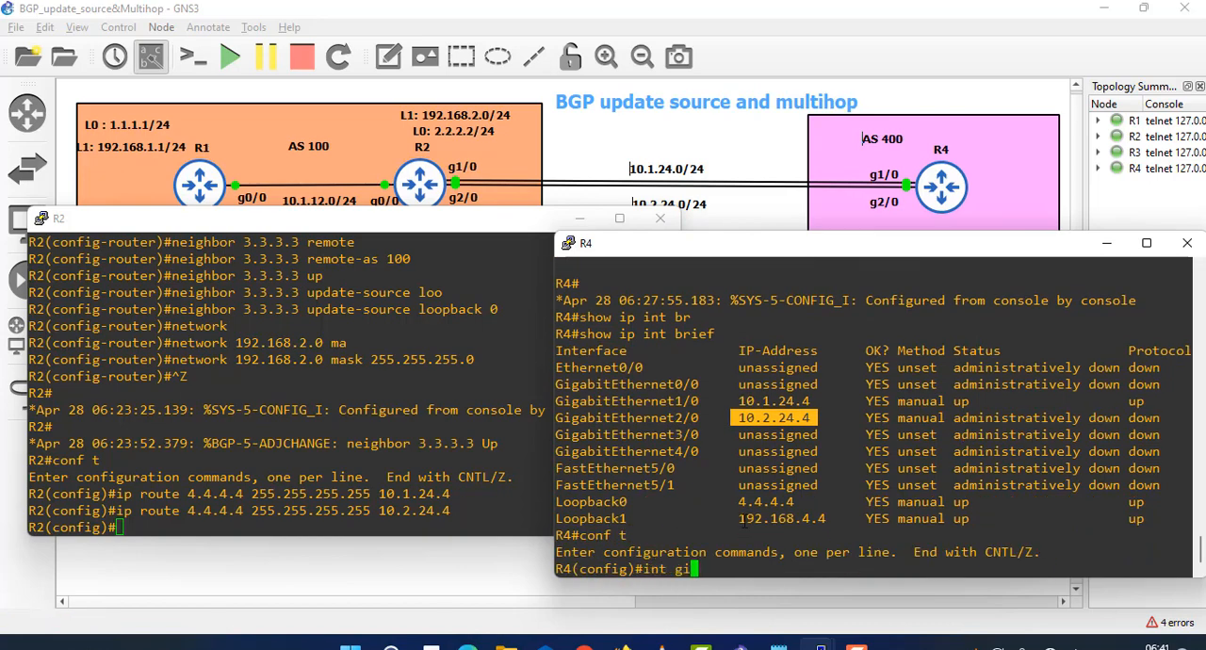
{"action": "type", "text": "2/0"}
{"action": "key", "text": "Return"}
{"action": "type", "text": "no sh"}
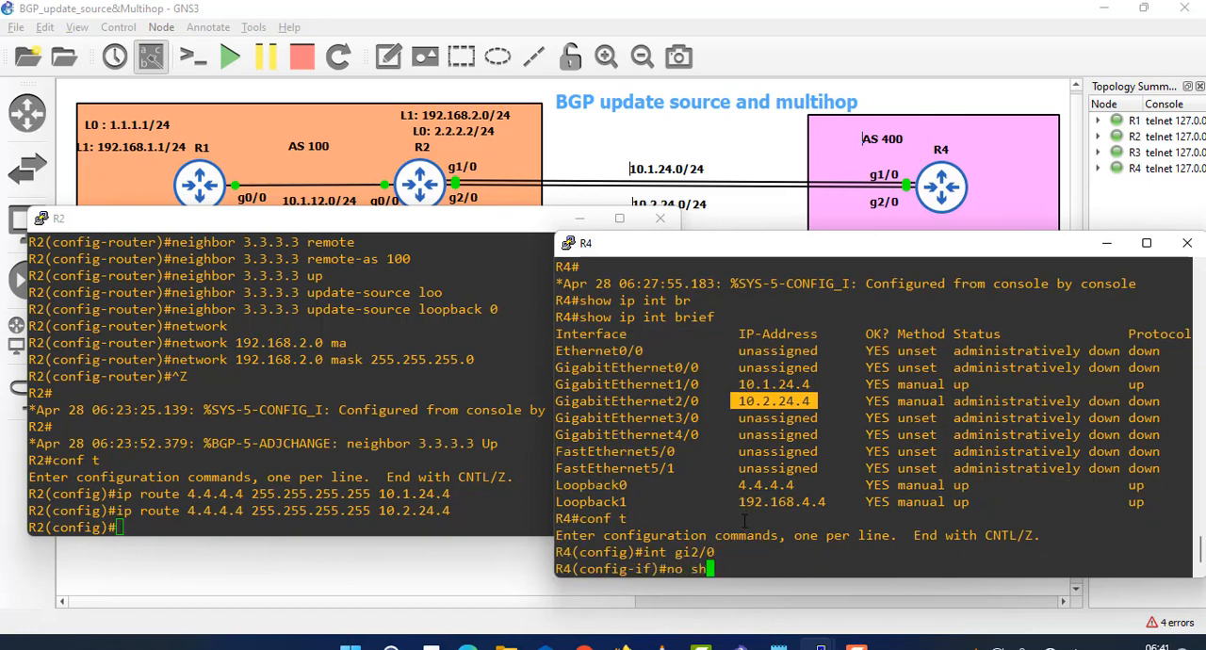
{"action": "key", "text": "Return"}
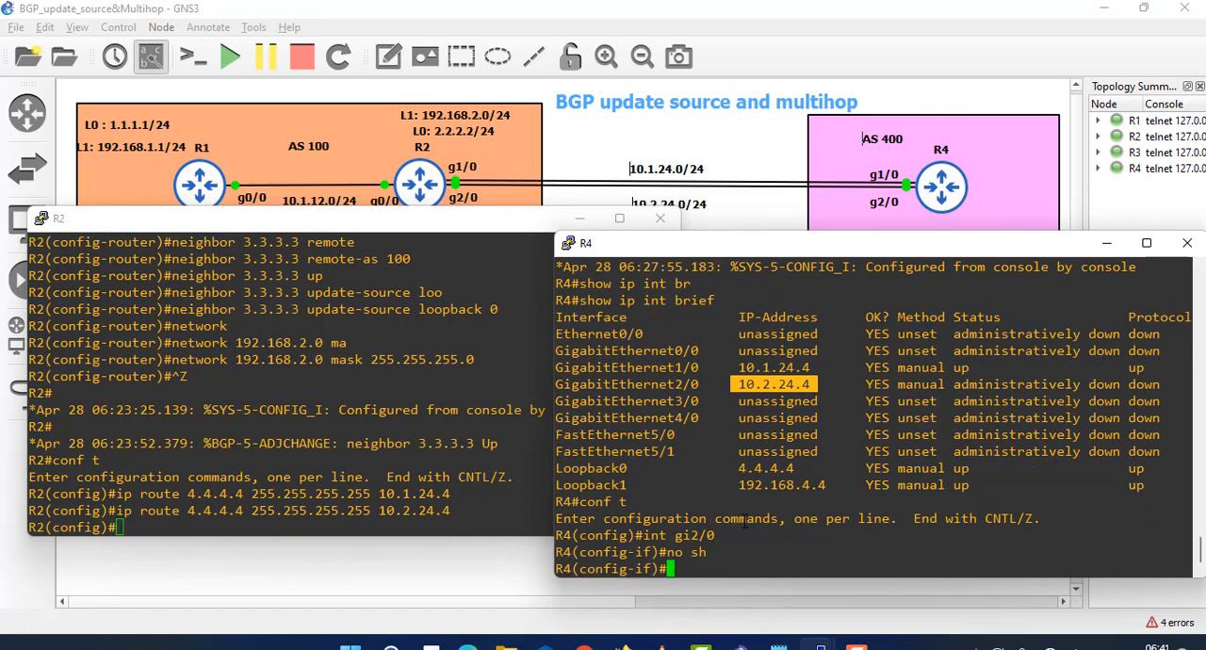
{"action": "type", "text": "exit"}
{"action": "key", "text": "Return"}
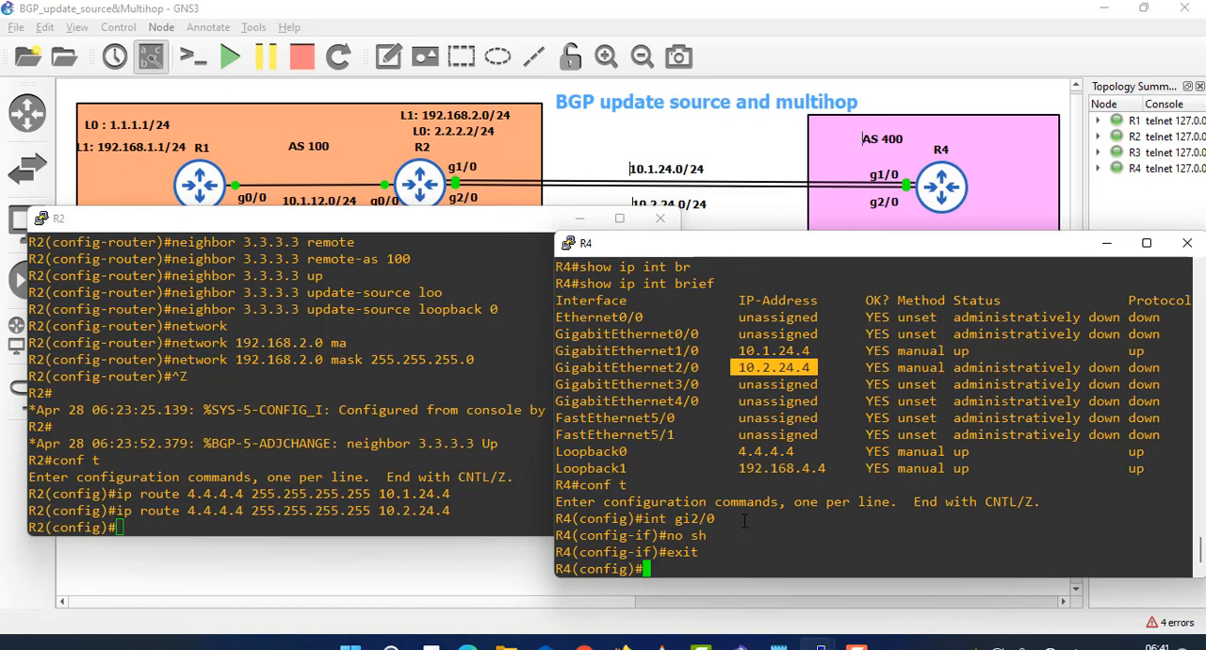
- Display R4's routing table with do sho ip route and examine the next hops of the static route to 2.2.2.2
{"action": "type", "text": "int gi2/0"}
{"action": "key", "text": "Up"}
{"action": "key", "text": "Up"}
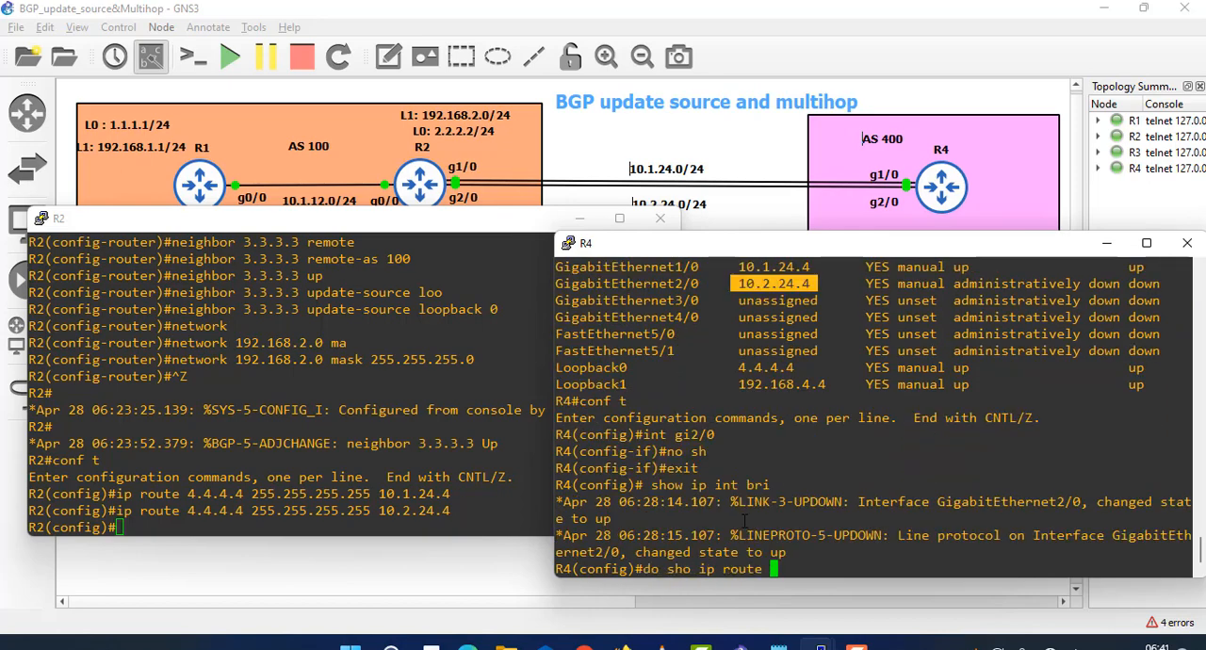
{"action": "key", "text": "Down"}
{"action": "key", "text": "Up"}
{"action": "key", "text": "Return"}
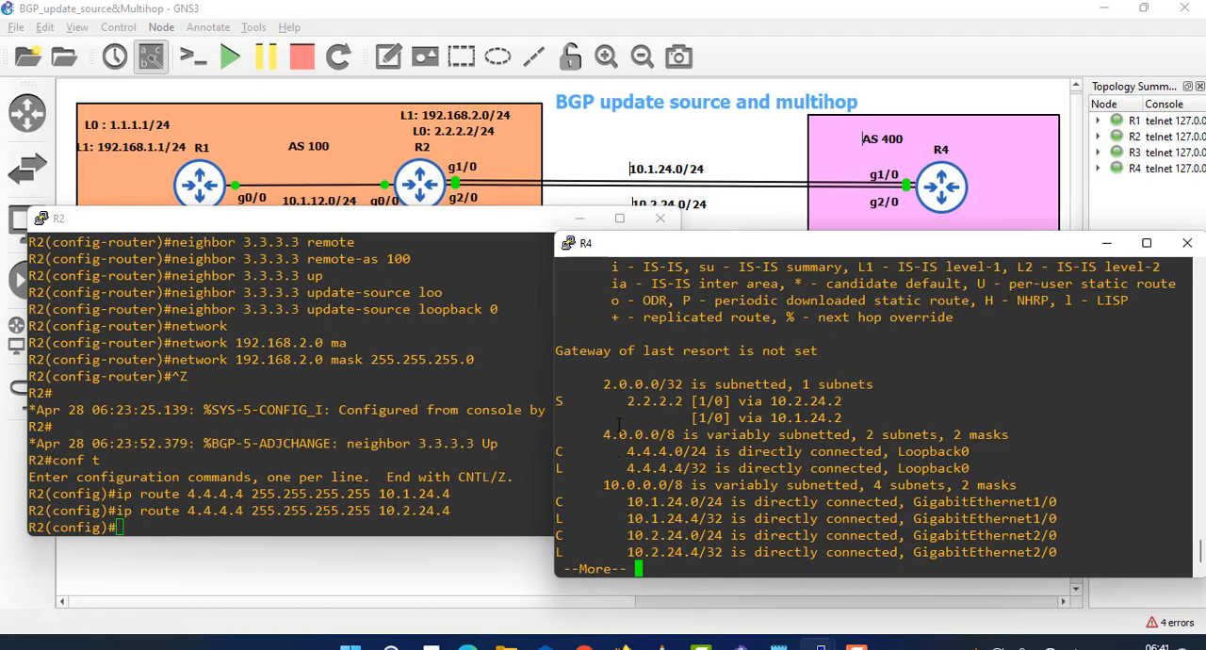
{"action": "left_click_drag", "start_coordinate": [619, 401], "coordinate": [852, 418]}
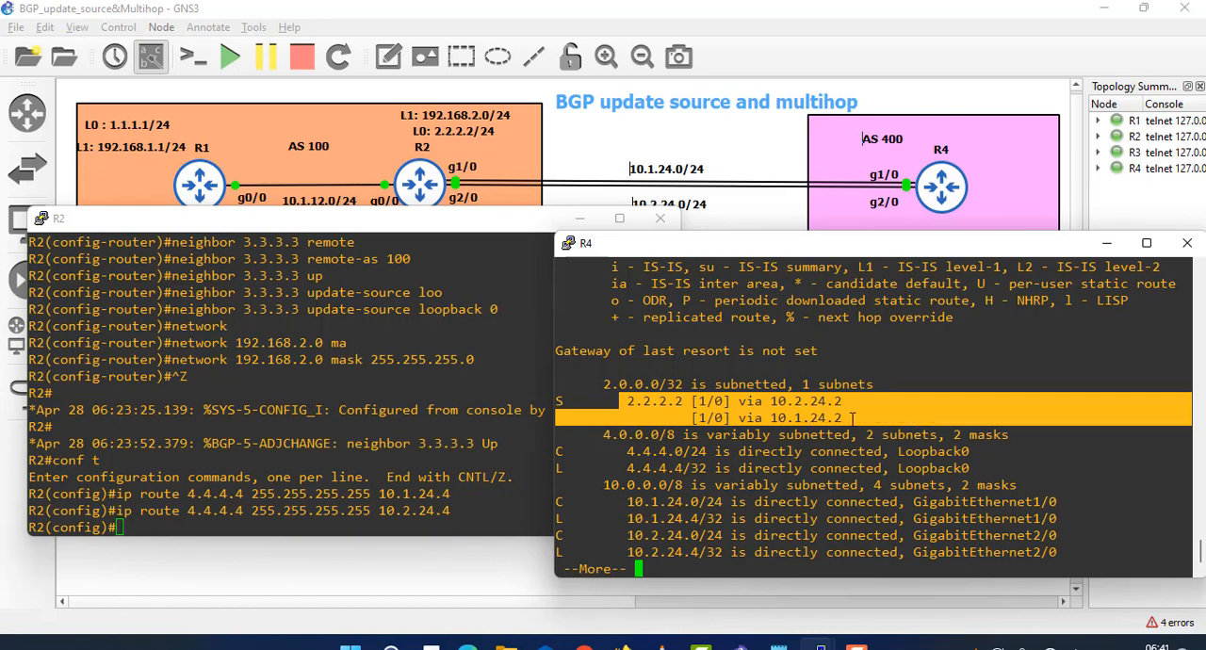
- Switch to R2's console, run do sh ip route and page through the table, examining the static route to 4.4.4.4
{"action": "left_click", "coordinate": [332, 375]}
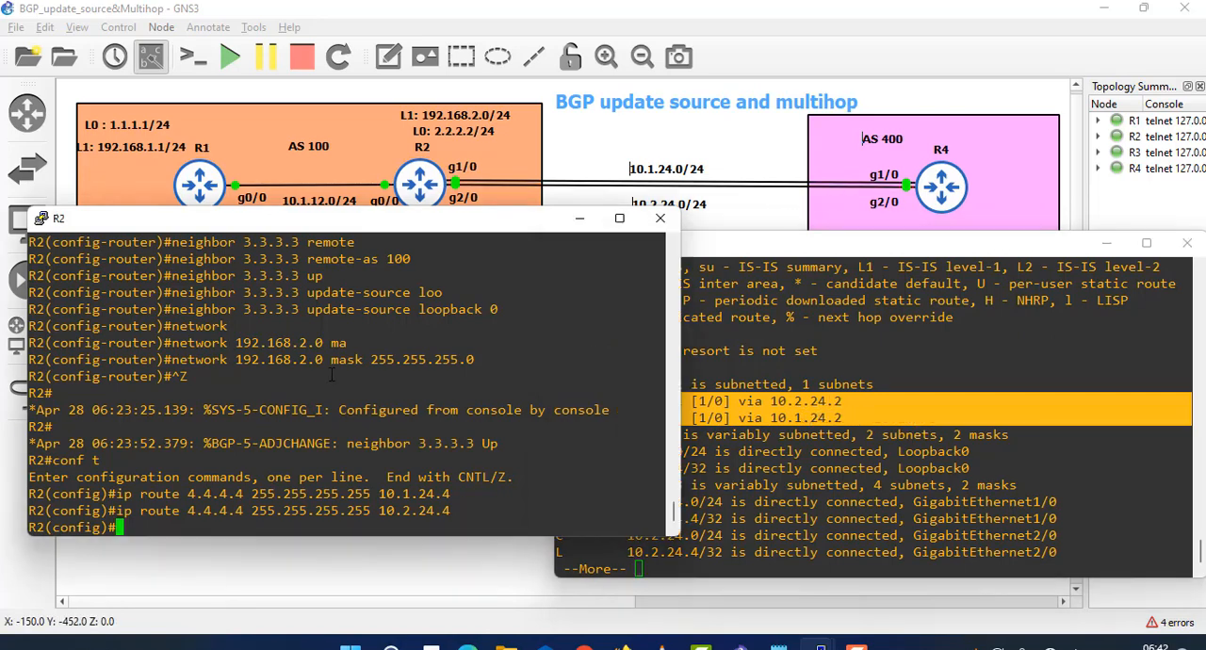
{"action": "type", "text": "do sh "}
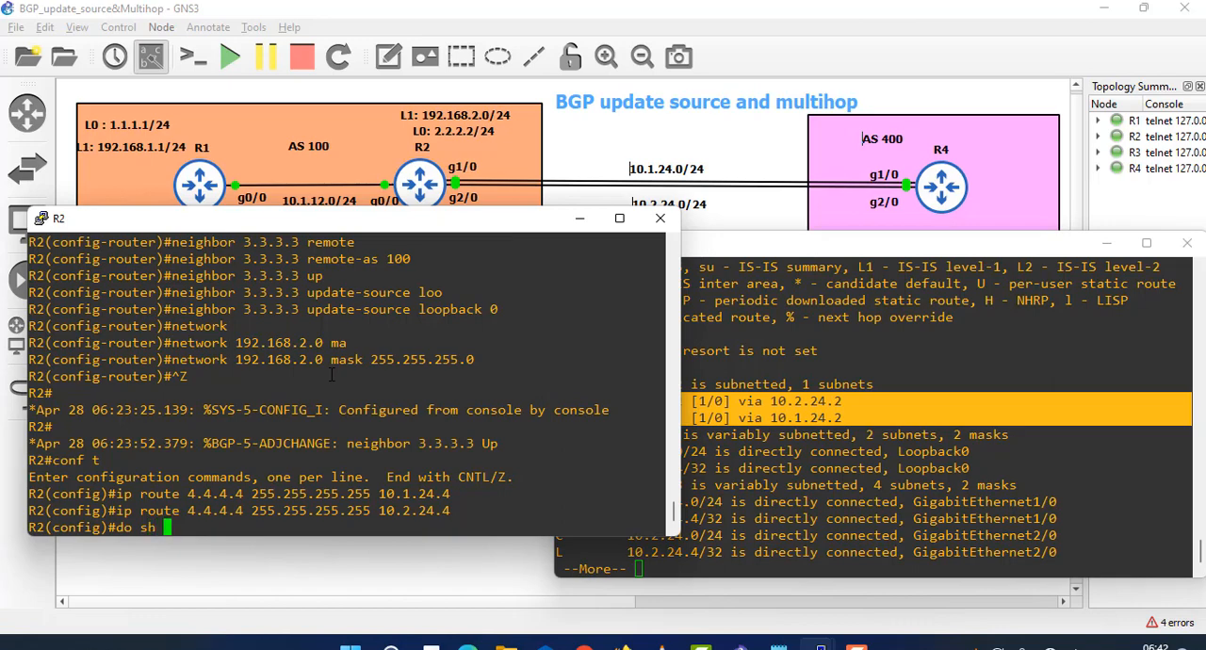
{"action": "type", "text": "ip route"}
{"action": "key", "text": "Return"}
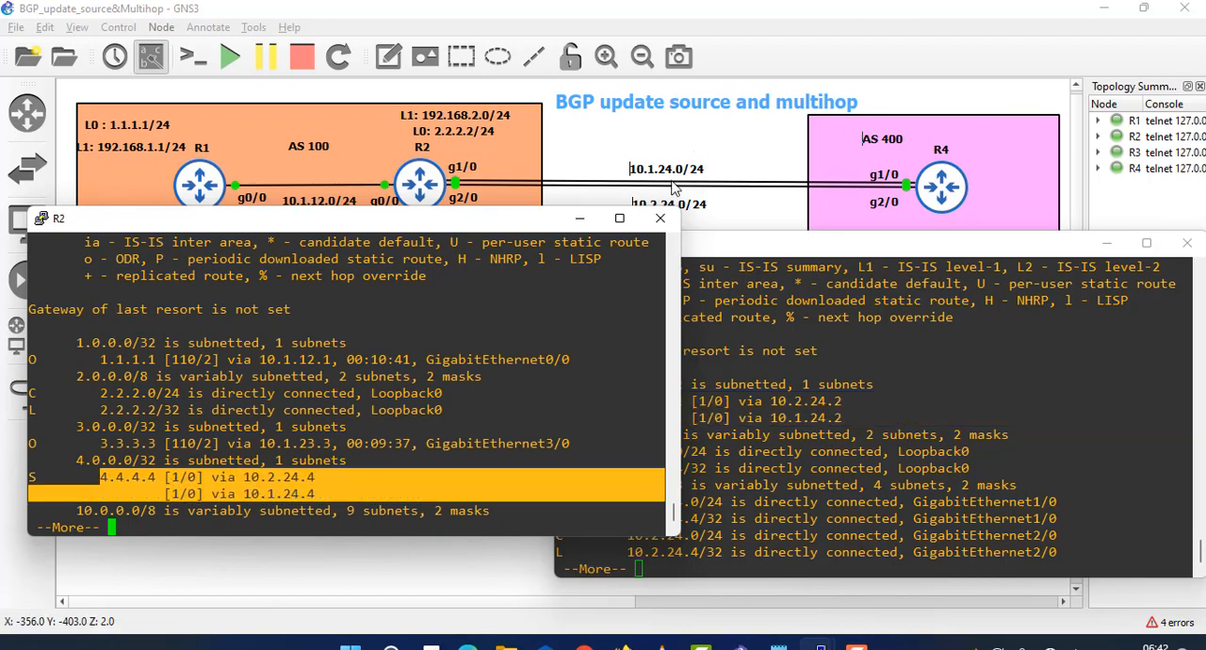
{"action": "key", "text": "space"}
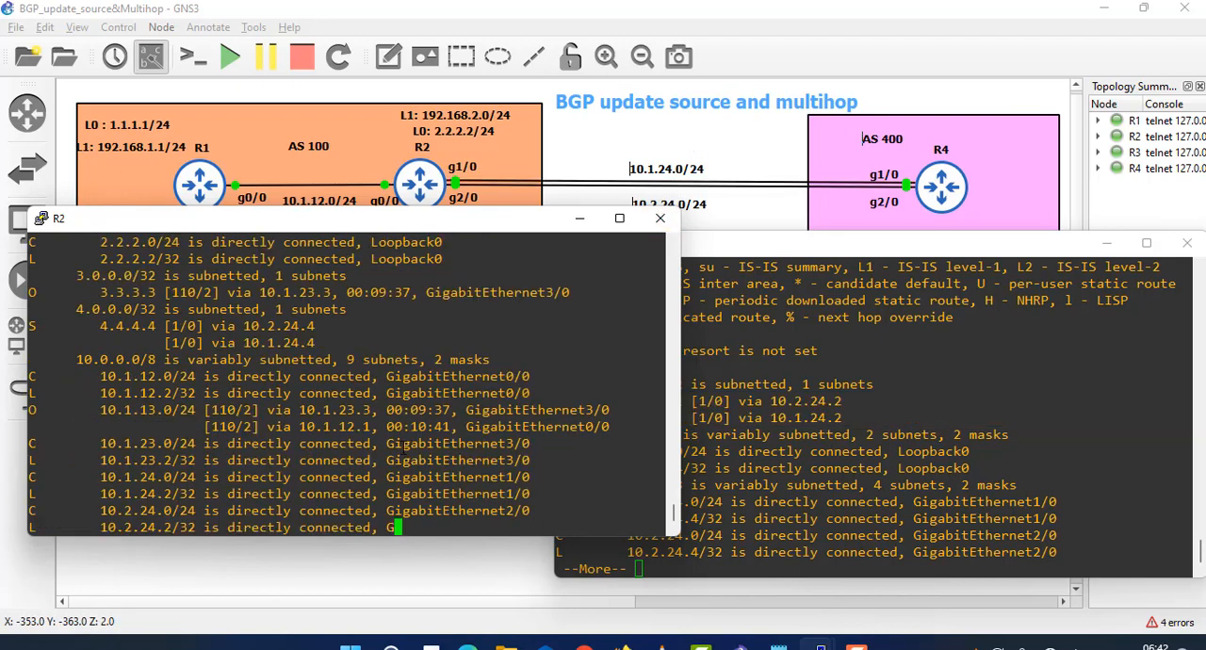
- Enter BGP router configuration for AS 100 on R2 with router bgp 100
{"action": "type", "text": "rou"}
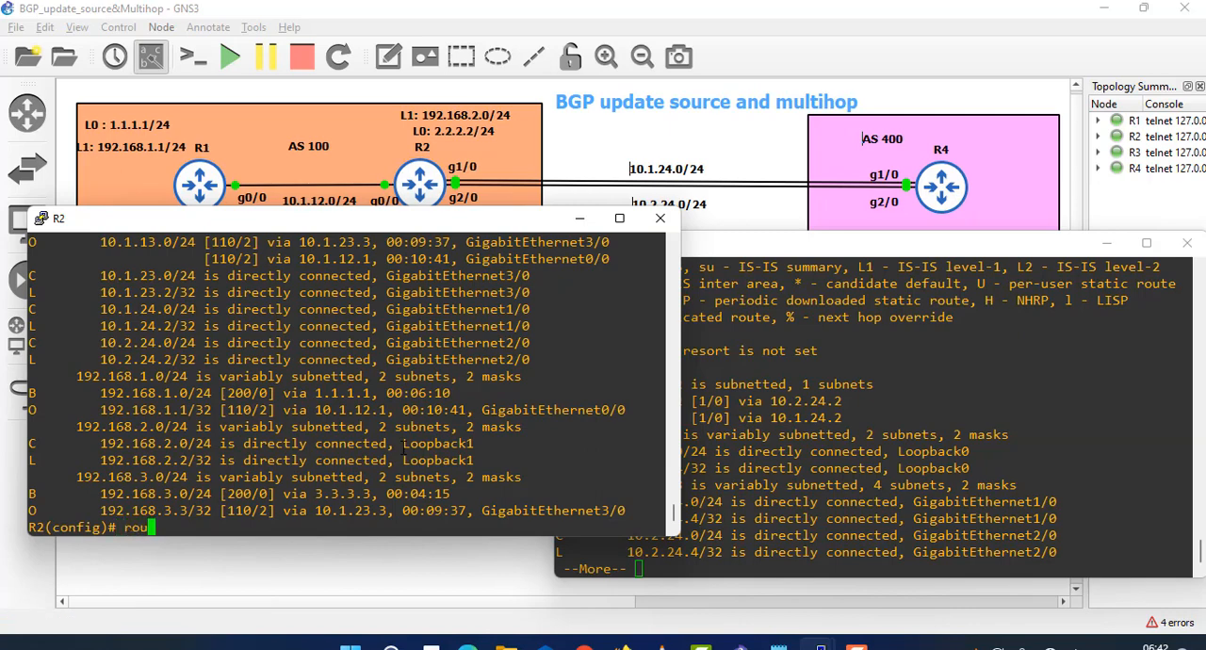
{"action": "type", "text": "ter bgp"}
{"action": "key", "text": "Tab"}
{"action": "type", "text": "100"}
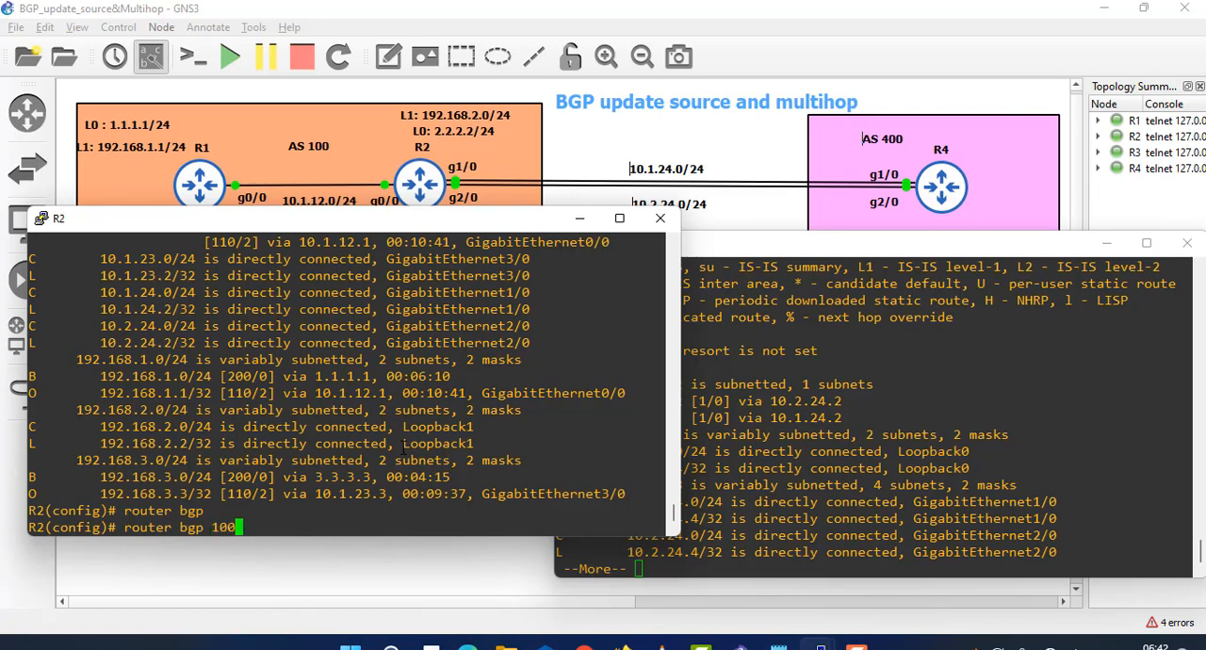
{"action": "key", "text": "Return"}
- Define R4's loopback as an external BGP peer on R2 with neighbor 4.4.4.4 remote-as 400
{"action": "type", "text": "nei"}
{"action": "key", "text": "Tab"}
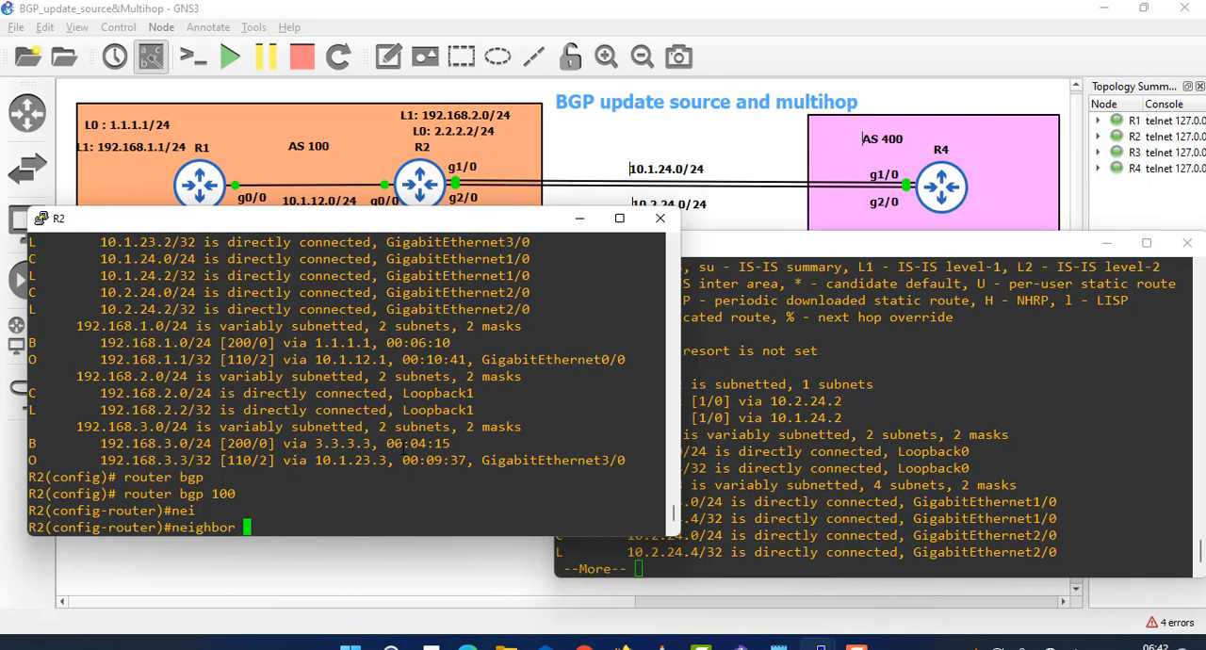
{"action": "type", "text": "4.4.4.4 remote"}
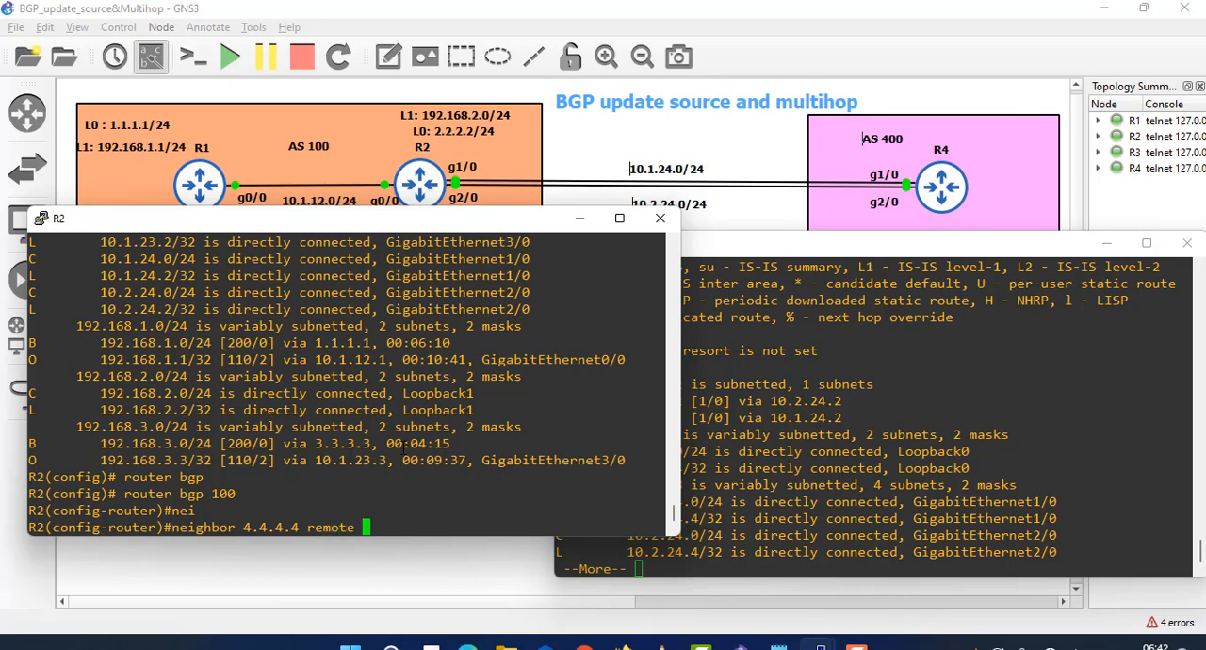
{"action": "key", "text": "BackSpace"}
{"action": "key", "text": "Tab"}
{"action": "type", "text": "400"}
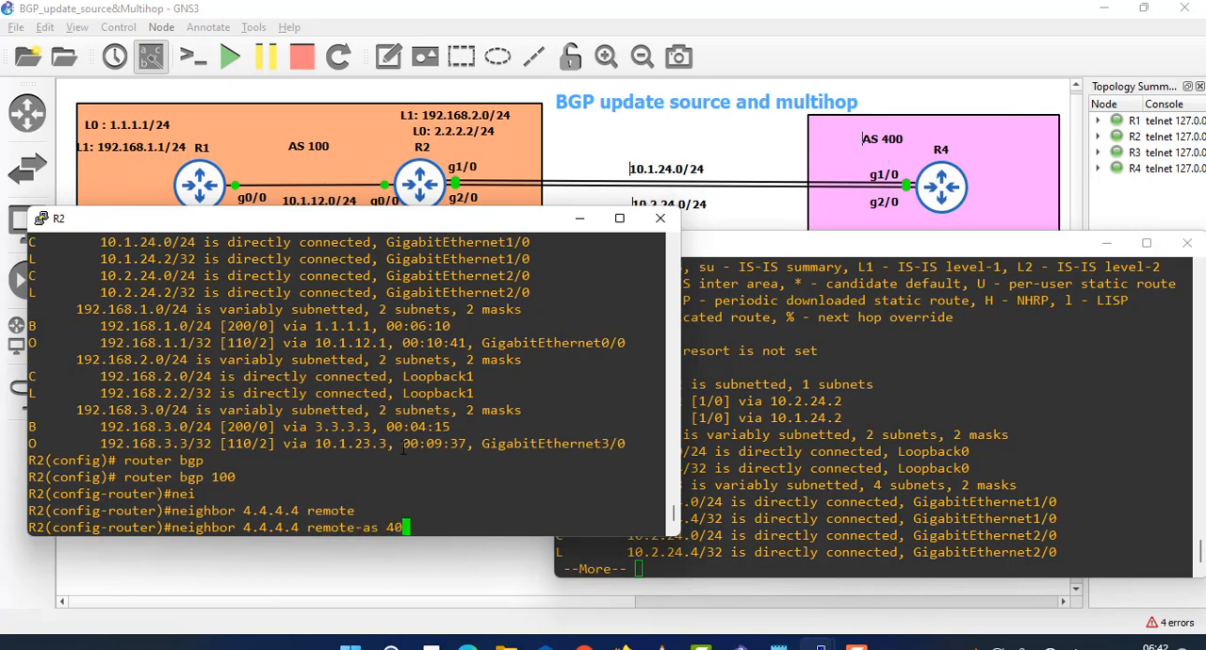
{"action": "key", "text": "Return"}
- Source R2's BGP session to R4 from its loopback with neighbor 4.4.4.4 update-source loopback 0
{"action": "key", "text": "Up"}
{"action": "key", "text": "BackSpace"}
{"action": "key", "text": "BackSpace"}
{"action": "key", "text": "BackSpace"}
{"action": "key", "text": "BackSpace"}
{"action": "key", "text": "BackSpace"}
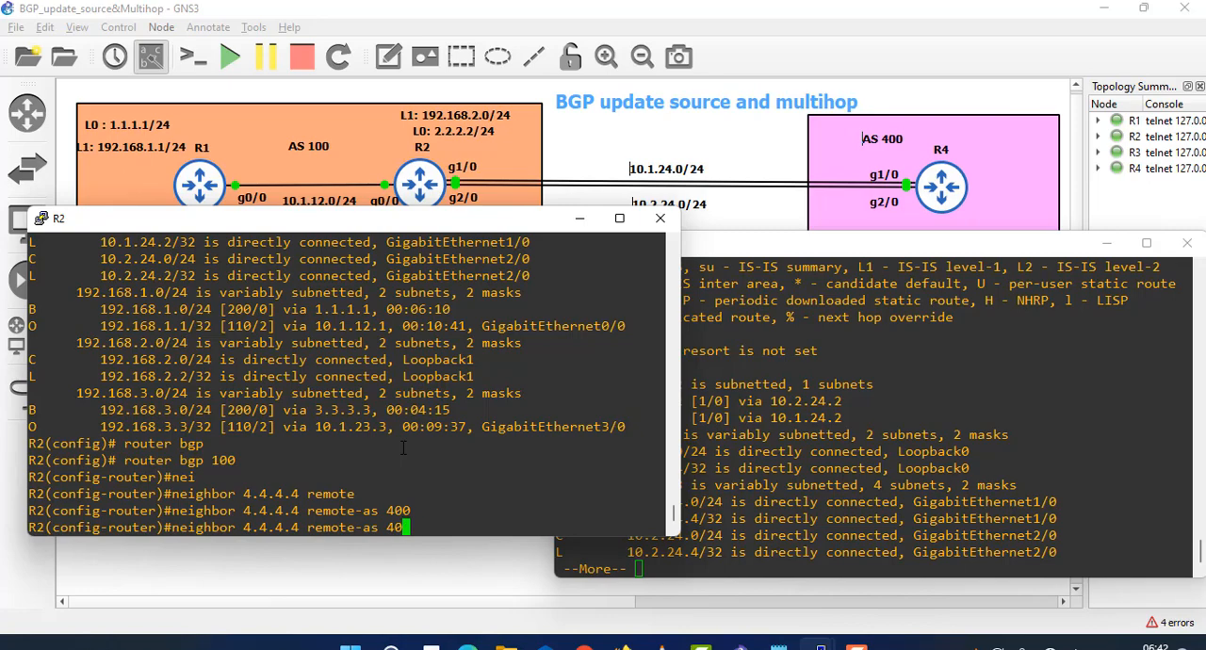
{"action": "key", "text": "BackSpace"}
{"action": "key", "text": "BackSpace"}
{"action": "key", "text": "BackSpace"}
{"action": "key", "text": "BackSpace"}
{"action": "key", "text": "BackSpace"}
{"action": "key", "text": "BackSpace"}
{"action": "key", "text": "BackSpace"}
{"action": "key", "text": "BackSpace"}
{"action": "key", "text": "BackSpace"}
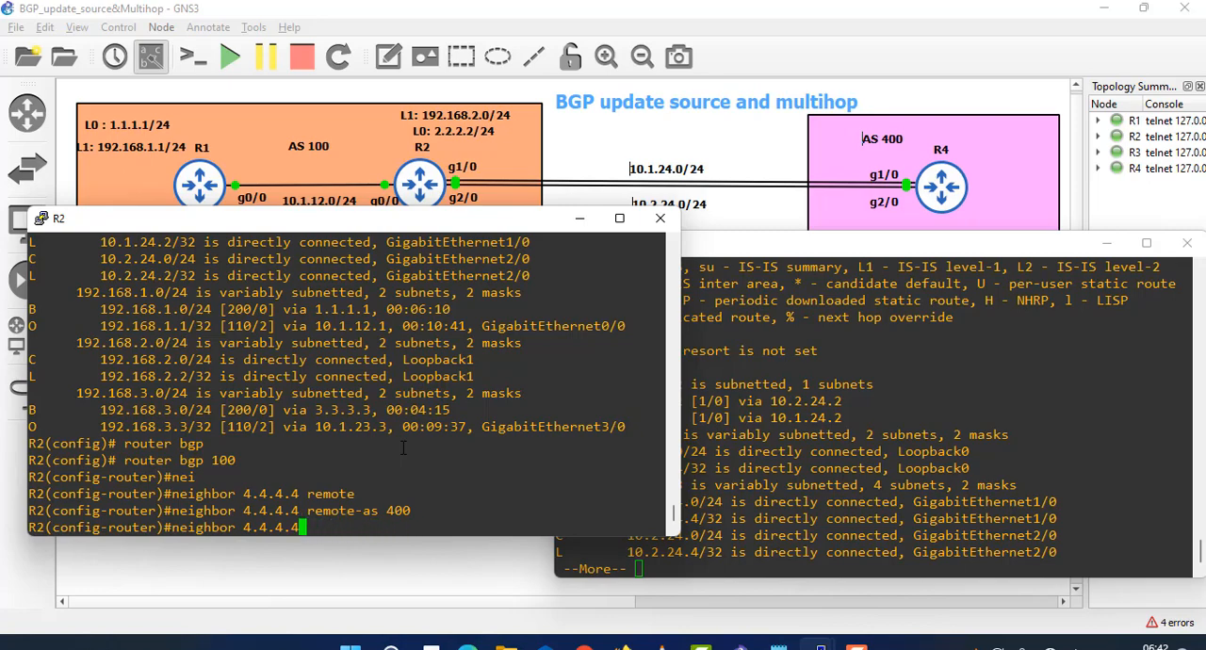
{"action": "type", "text": "upd"}
{"action": "key", "text": "Tab"}
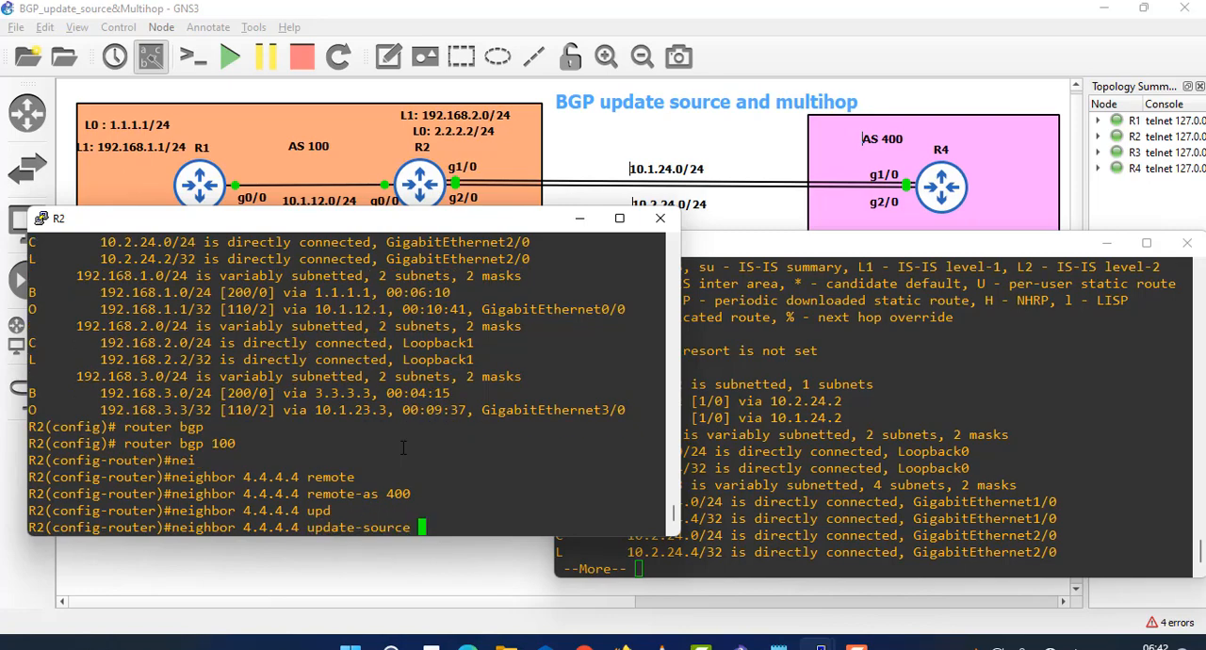
{"action": "type", "text": "loo"}
{"action": "key", "text": "Tab"}
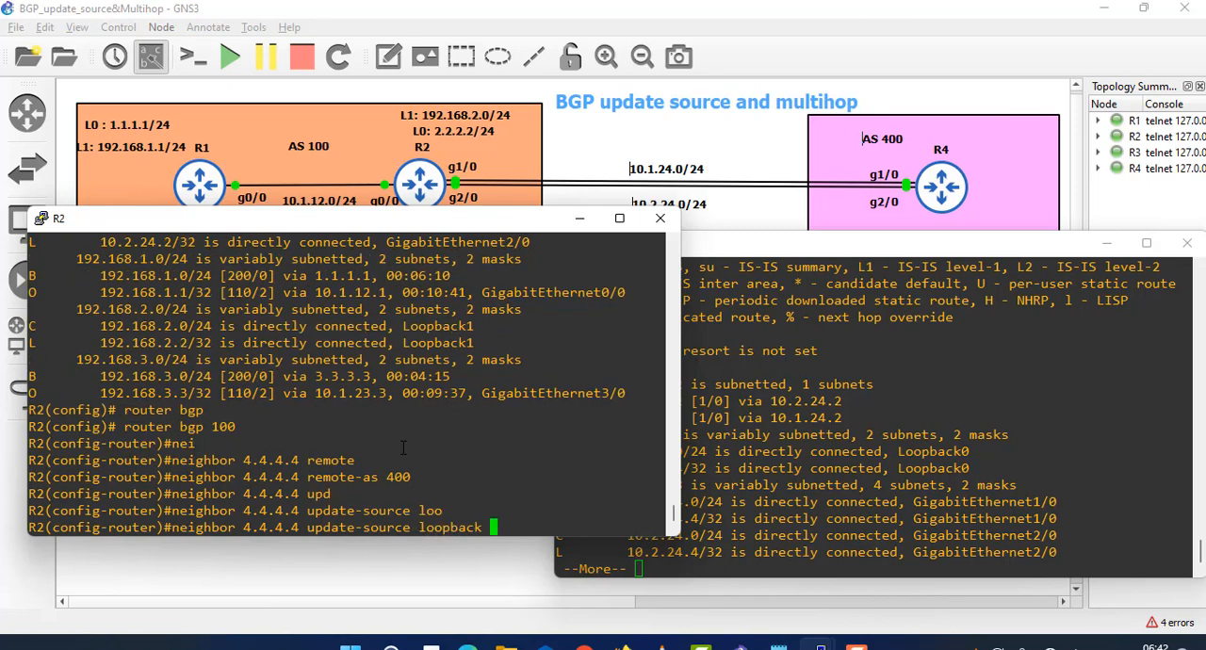
{"action": "type", "text": "0"}
{"action": "key", "text": "Return"}
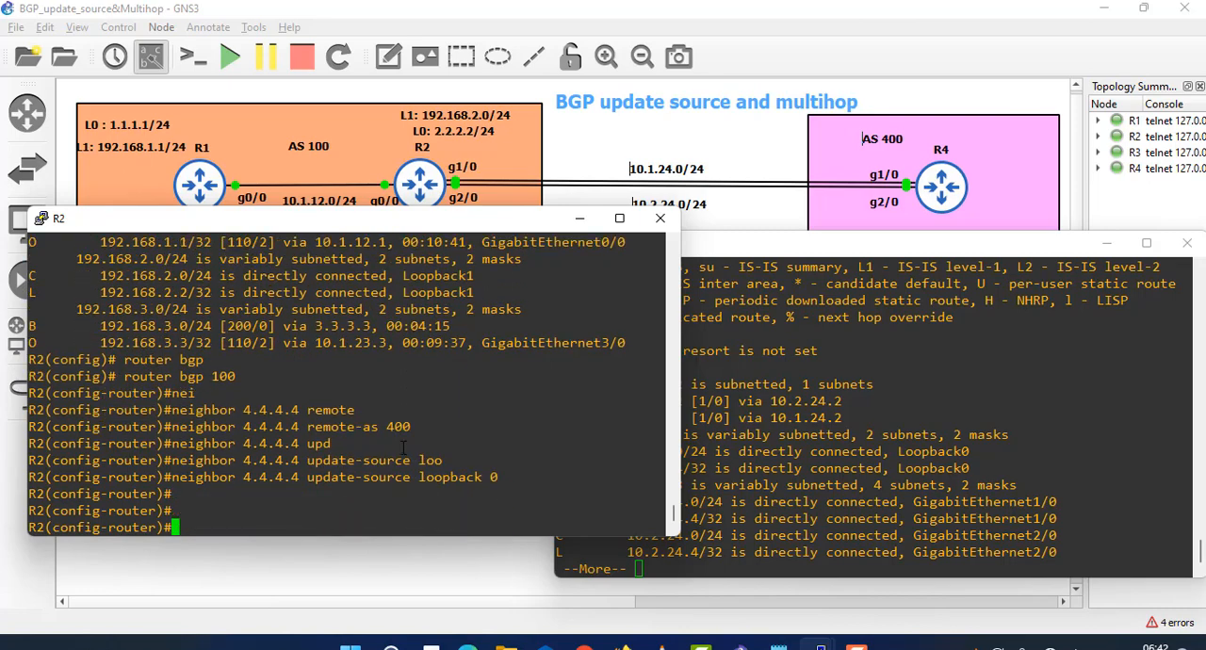
- Switch to R4's console, finish the routing table listing and enter BGP configuration with router bgp 400
{"action": "left_click", "coordinate": [729, 447]}
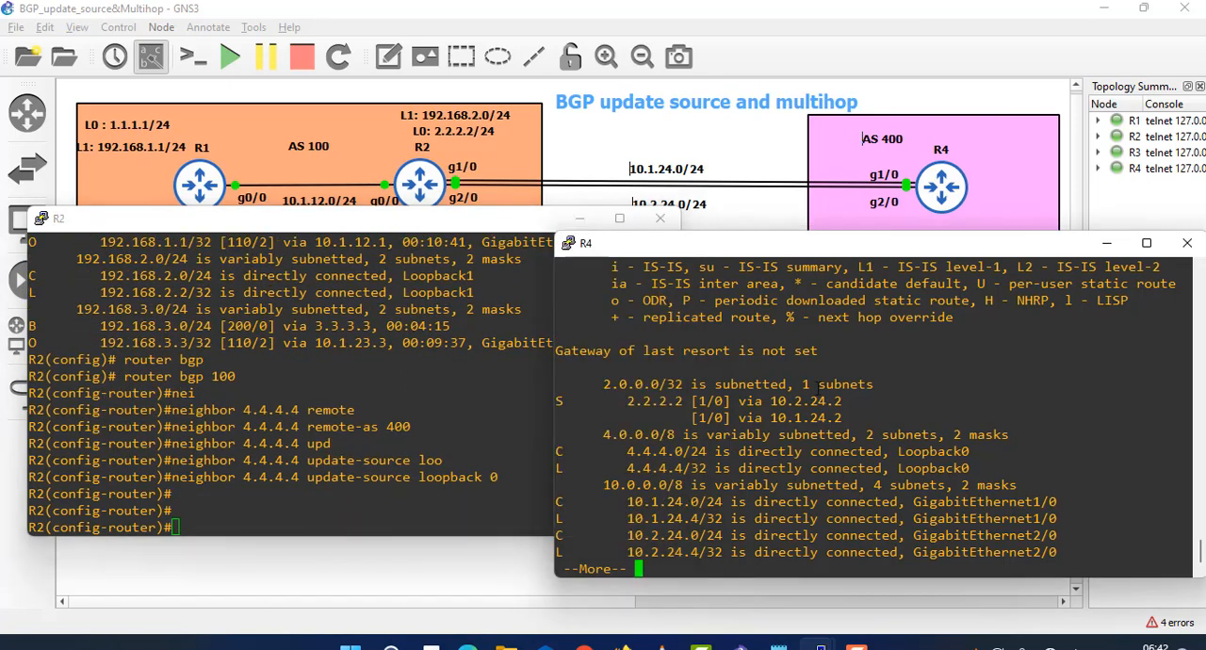
{"action": "key", "text": "space"}
{"action": "type", "text": "conf t"}
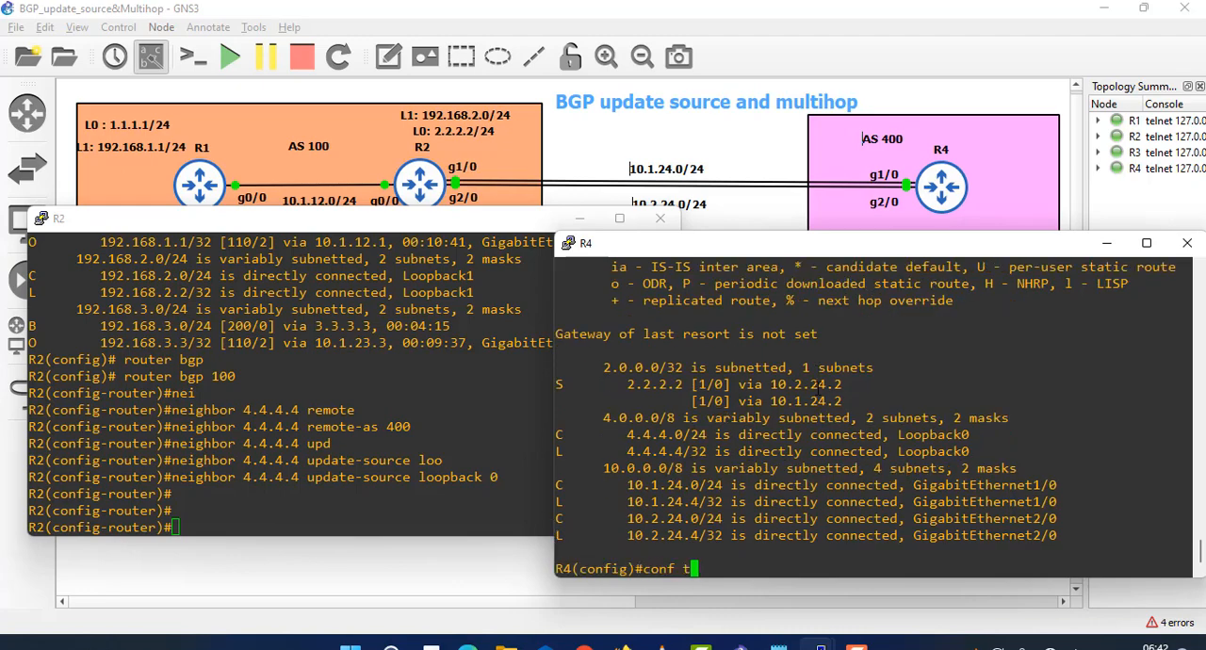
{"action": "key", "text": "Return"}
{"action": "type", "text": "router "}
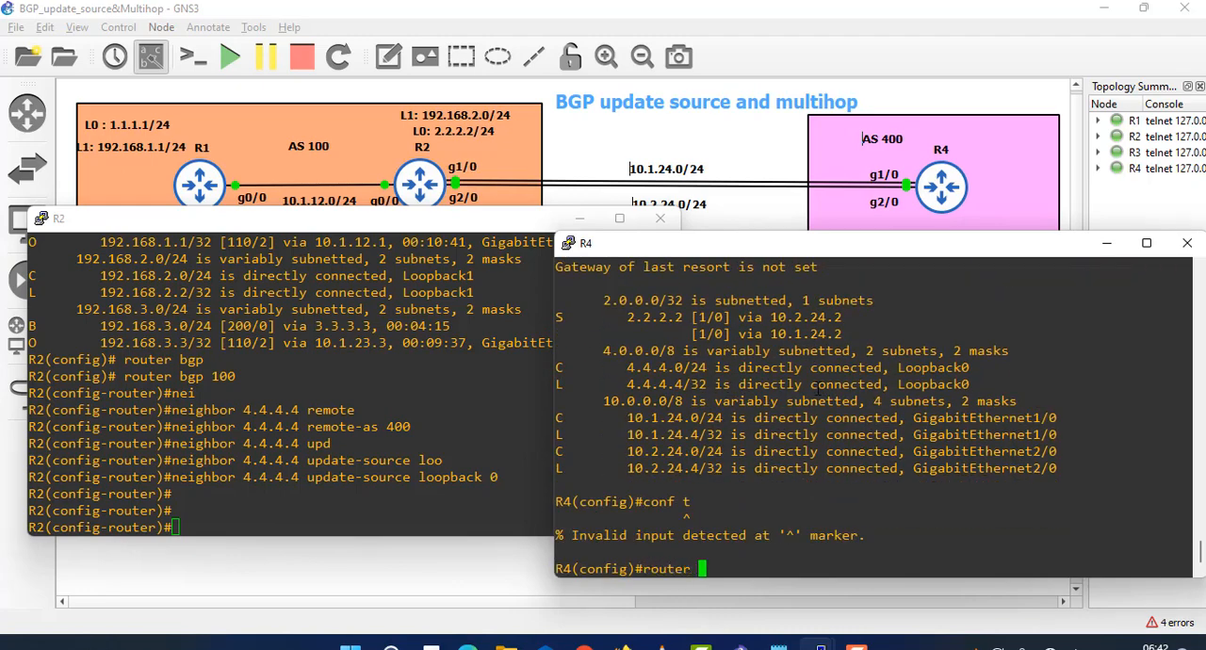
{"action": "type", "text": "bgp 400"}
{"action": "key", "text": "Return"}
- Define R2's loopback as an external BGP peer on R4 with neighbor 2.2.2.2 remote-as 100
{"action": "type", "text": "ne"}
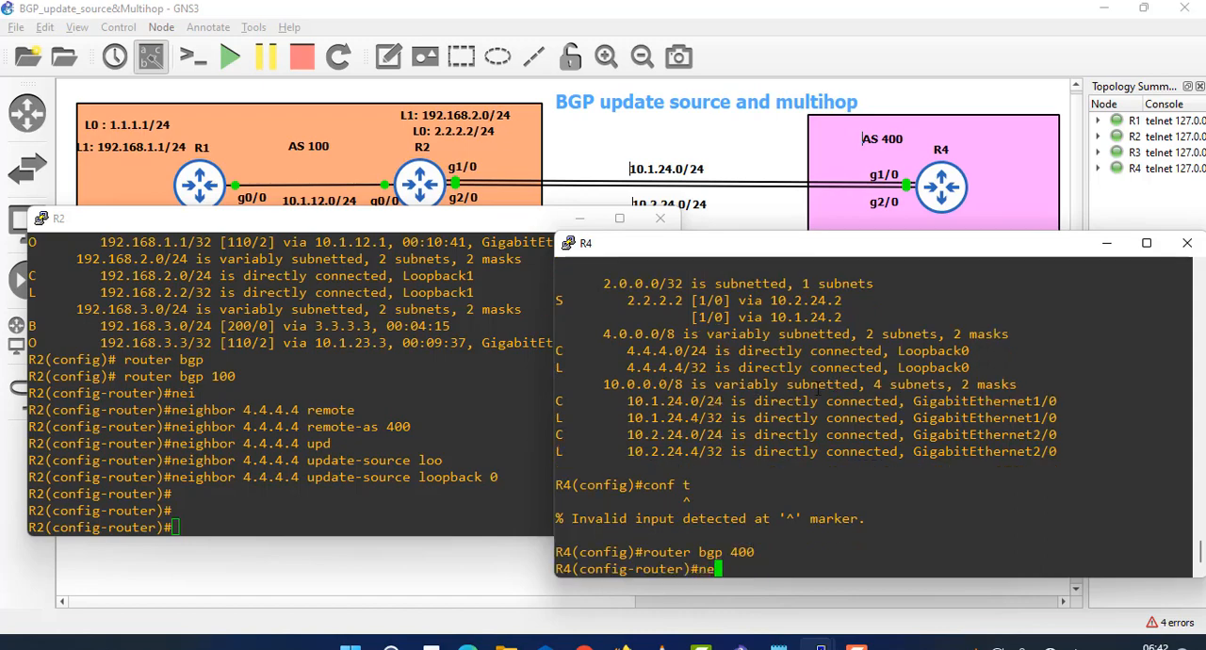
{"action": "type", "text": "ig"}
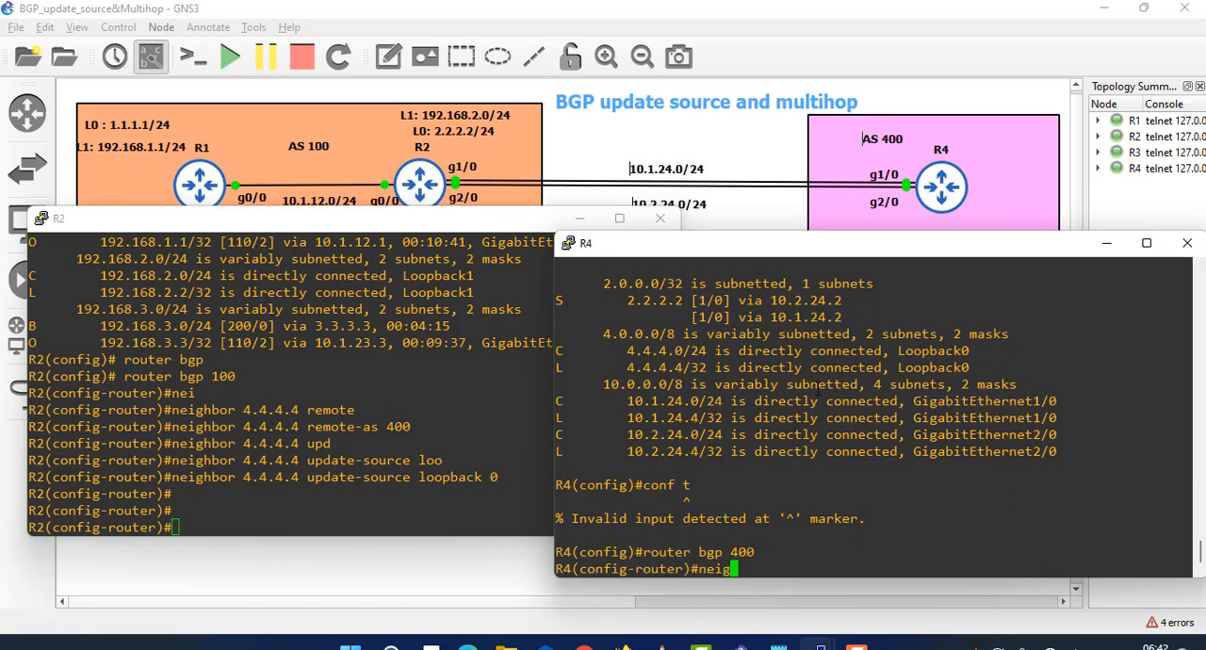
{"action": "type", "text": "hbor 2.2.2.2 remote"}
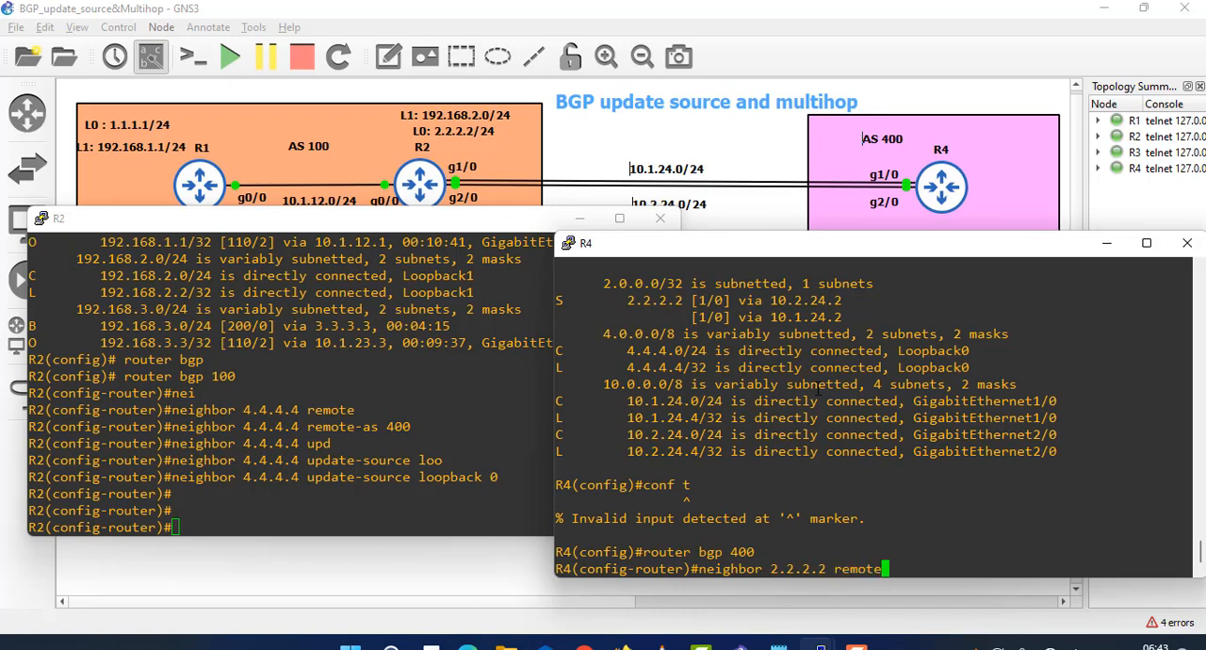
{"action": "type", "text": "-as 100"}
{"action": "key", "text": "Return"}
- Source R4's BGP session to R2 with neighbor 2.2.2.2 update-source loopback 0 and bring the topology diagram to the front
{"action": "key", "text": "Up"}
{"action": "key", "text": "BackSpace"}
{"action": "key", "text": "BackSpace"}
{"action": "key", "text": "BackSpace"}
{"action": "key", "text": "BackSpace"}
{"action": "key", "text": "BackSpace"}
{"action": "key", "text": "BackSpace"}
{"action": "key", "text": "BackSpace"}
{"action": "key", "text": "BackSpace"}
{"action": "key", "text": "BackSpace"}
{"action": "key", "text": "BackSpace"}
{"action": "key", "text": "BackSpace"}
{"action": "key", "text": "BackSpace"}
{"action": "key", "text": "BackSpace"}
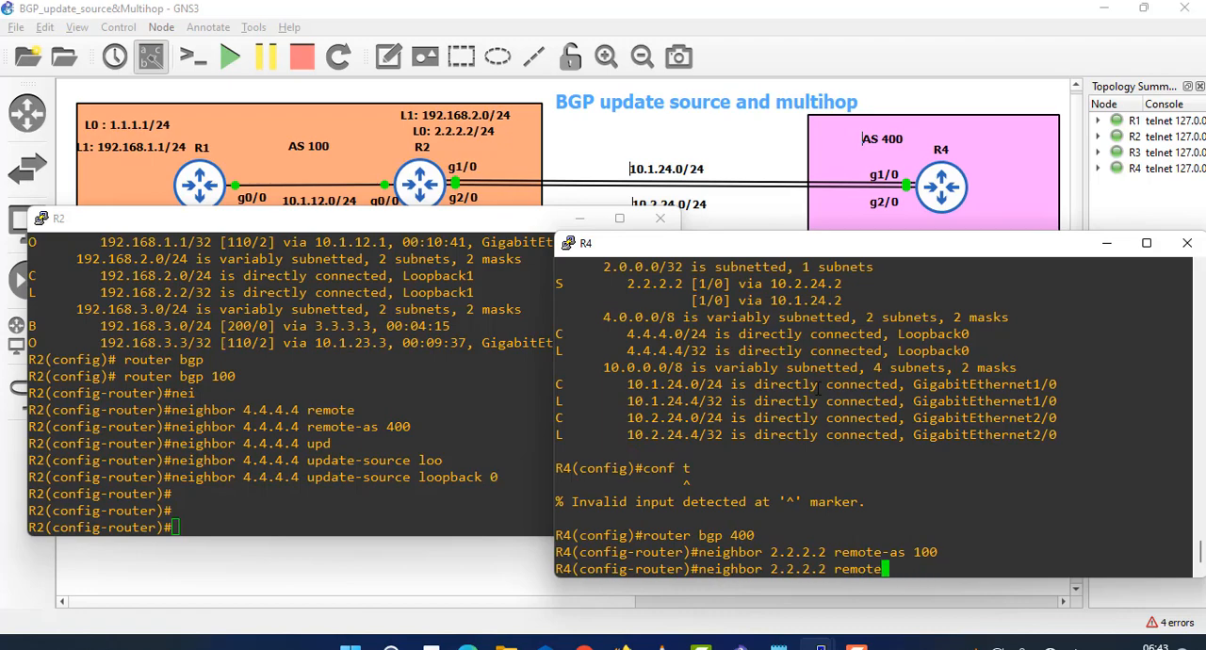
{"action": "type", "text": "upd"}
{"action": "key", "text": "Tab"}
{"action": "type", "text": "loo"}
{"action": "key", "text": "Tab"}
{"action": "type", "text": "0"}
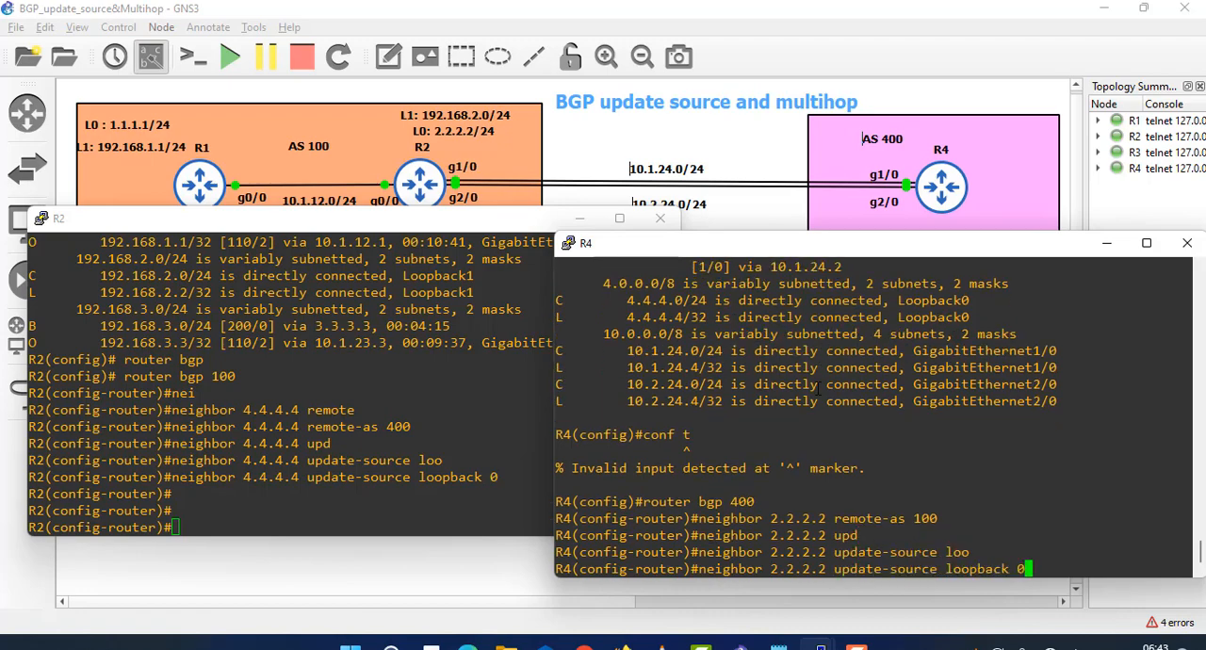
{"action": "key", "text": "Return"}
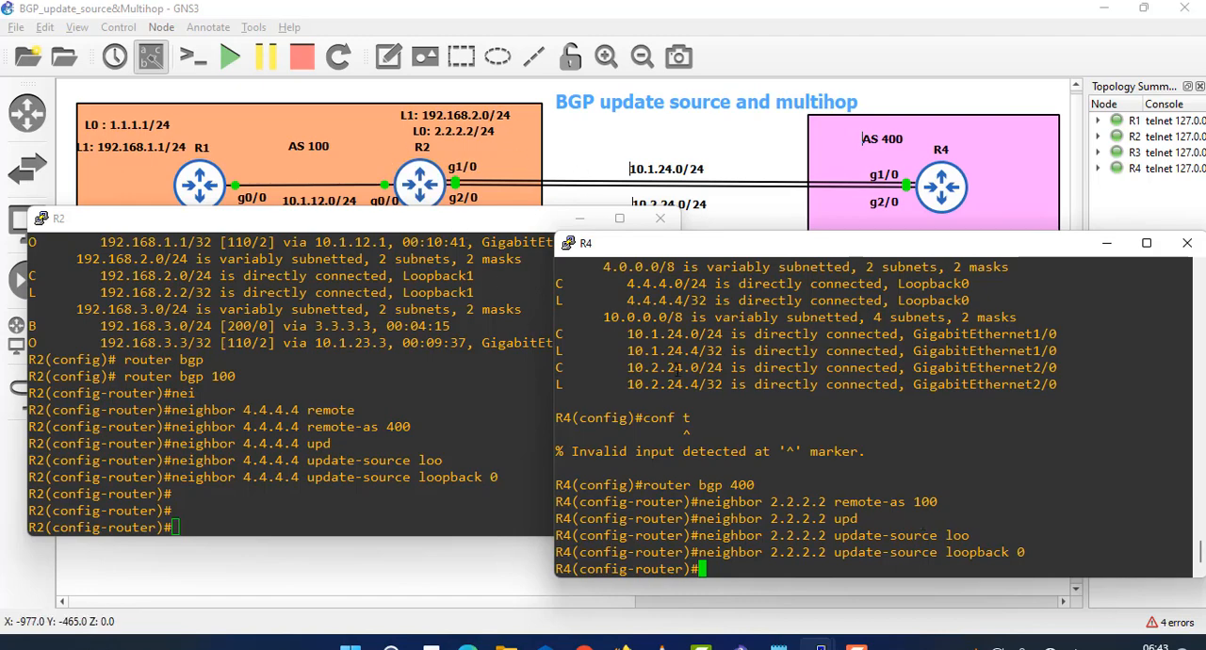
{"action": "left_click", "coordinate": [609, 168]}
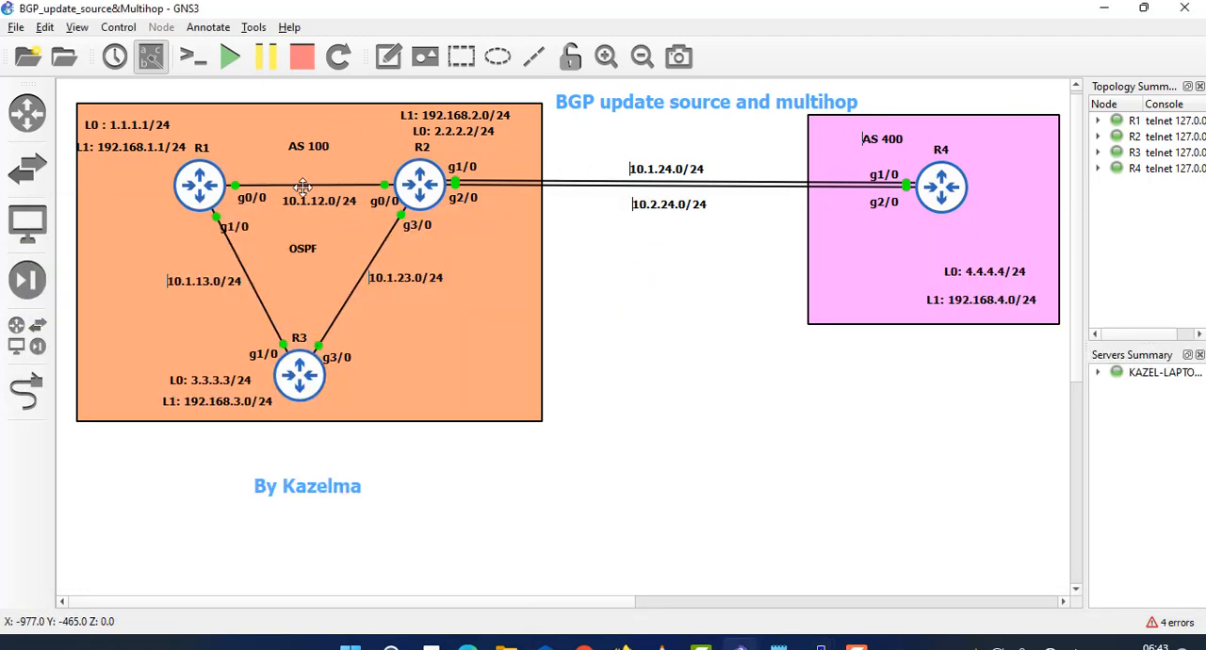
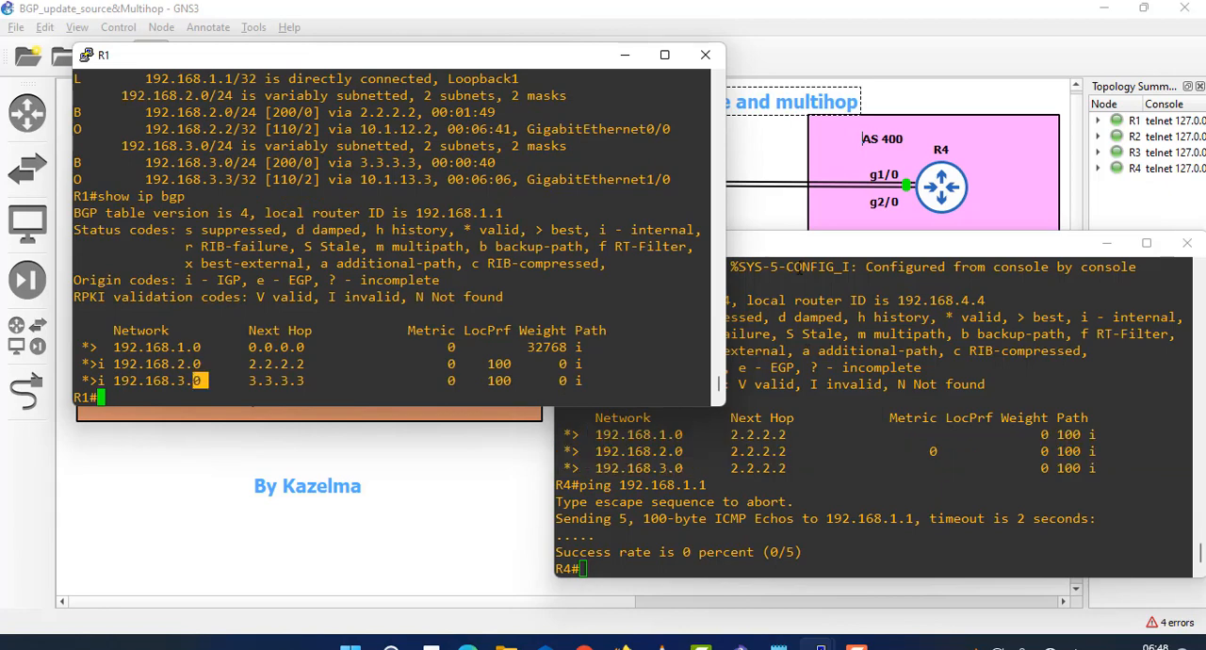
- Rearrange the R1 and R4 consoles to expose the topology labels and enter global configuration mode on R4 with conf t
{"action": "left_click_drag", "start_coordinate": [543, 60], "coordinate": [420, 207]}
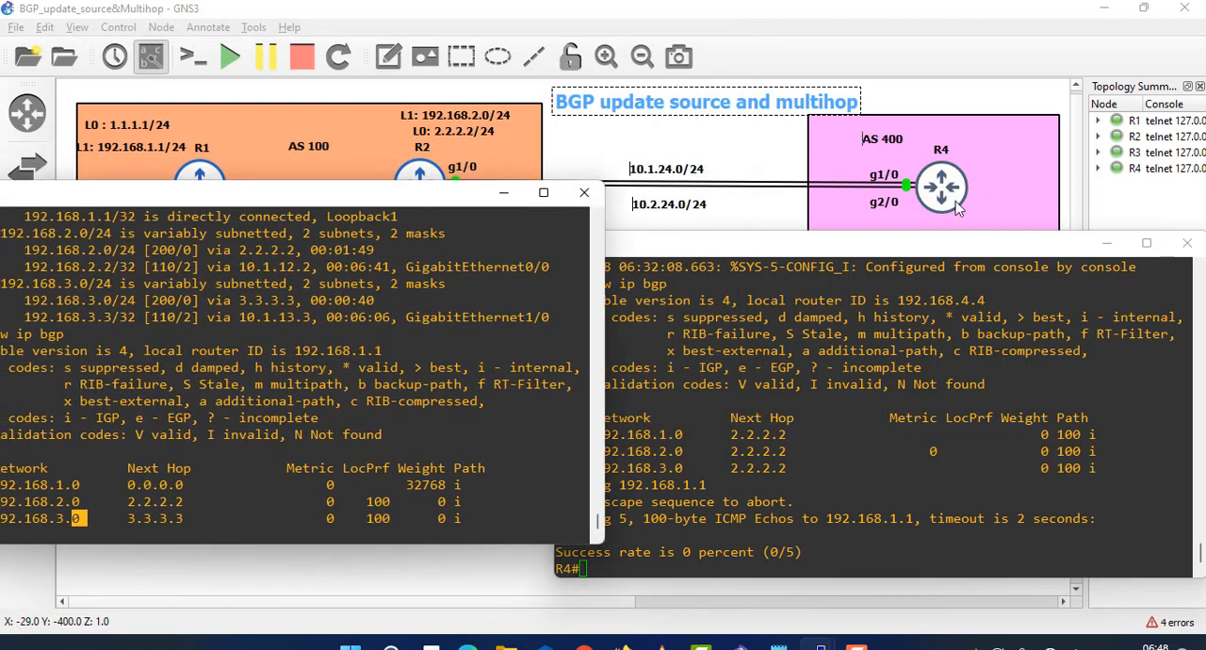
{"action": "left_click_drag", "start_coordinate": [890, 237], "coordinate": [762, 373]}
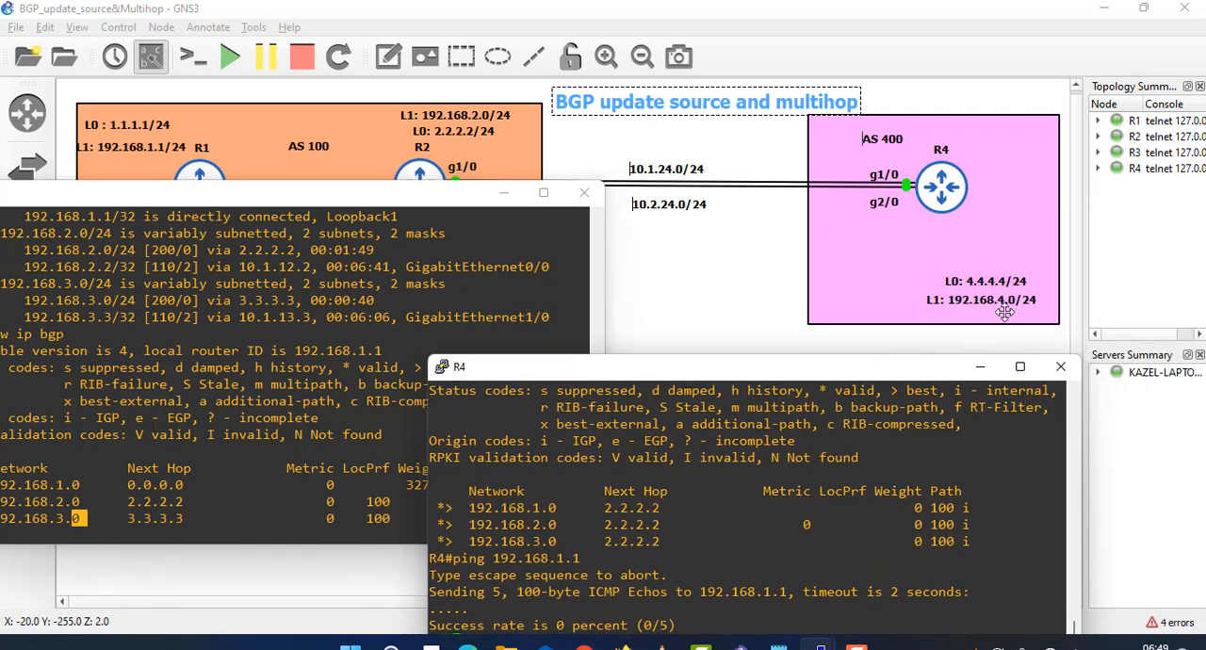
{"action": "left_click_drag", "start_coordinate": [913, 366], "coordinate": [1025, 152]}
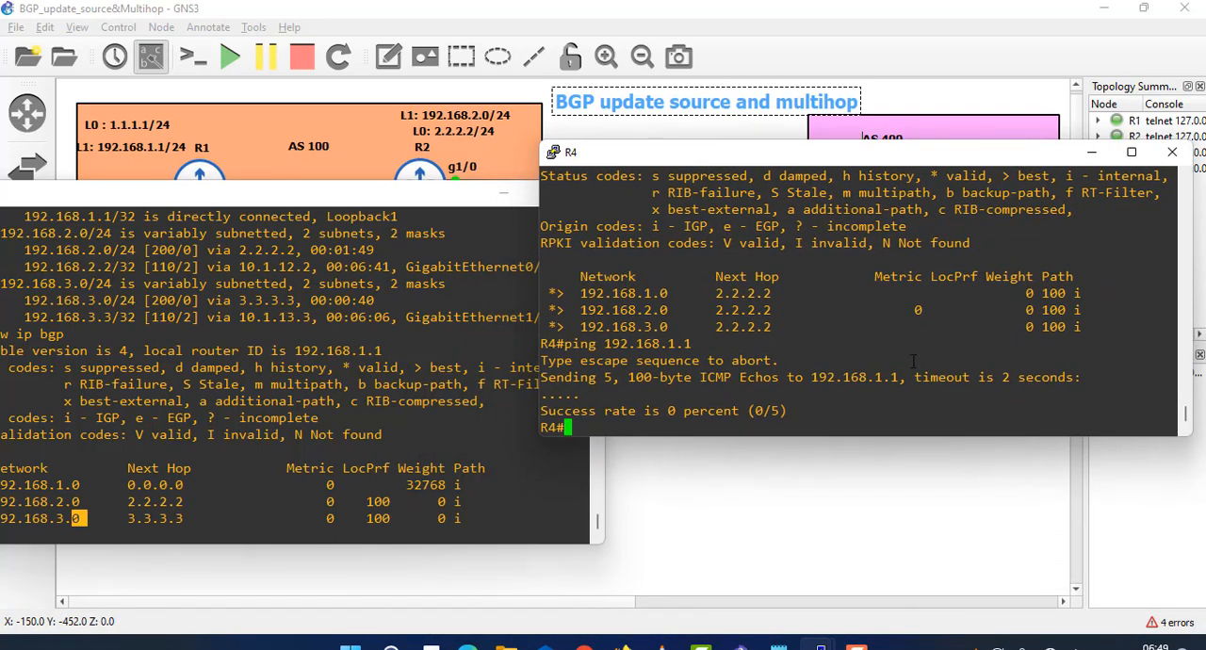
{"action": "type", "text": "conf t"}
{"action": "key", "text": "Return"}
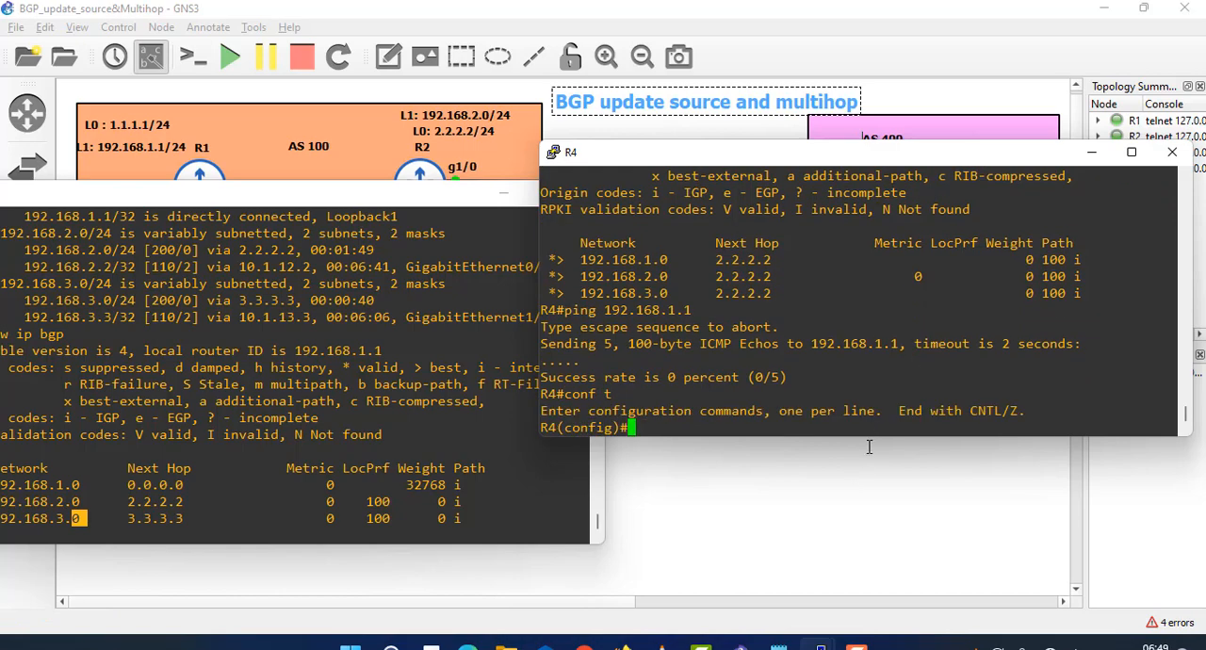
- Enlarge R4's console and examine the 192.168.1.0, 192.168.2.0 and 192.168.3.0 entries in its BGP table
{"action": "left_click_drag", "start_coordinate": [864, 439], "coordinate": [847, 475]}
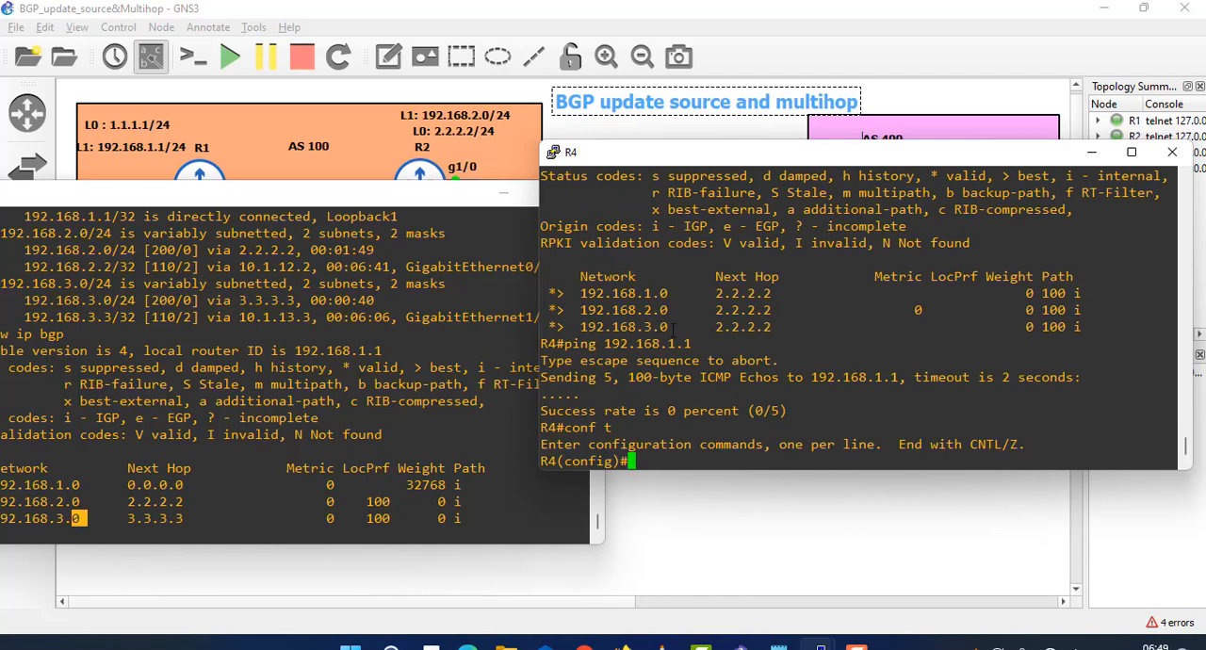
{"action": "left_click_drag", "start_coordinate": [673, 329], "coordinate": [578, 310]}
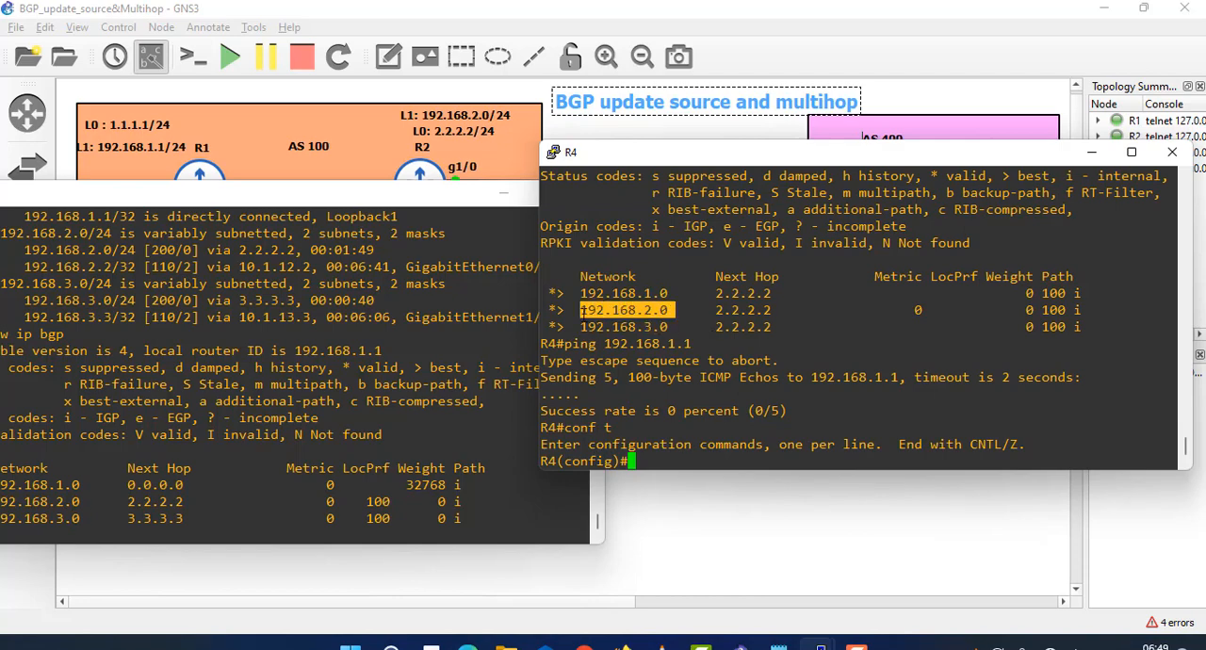
{"action": "left_click_drag", "start_coordinate": [669, 292], "coordinate": [590, 294]}
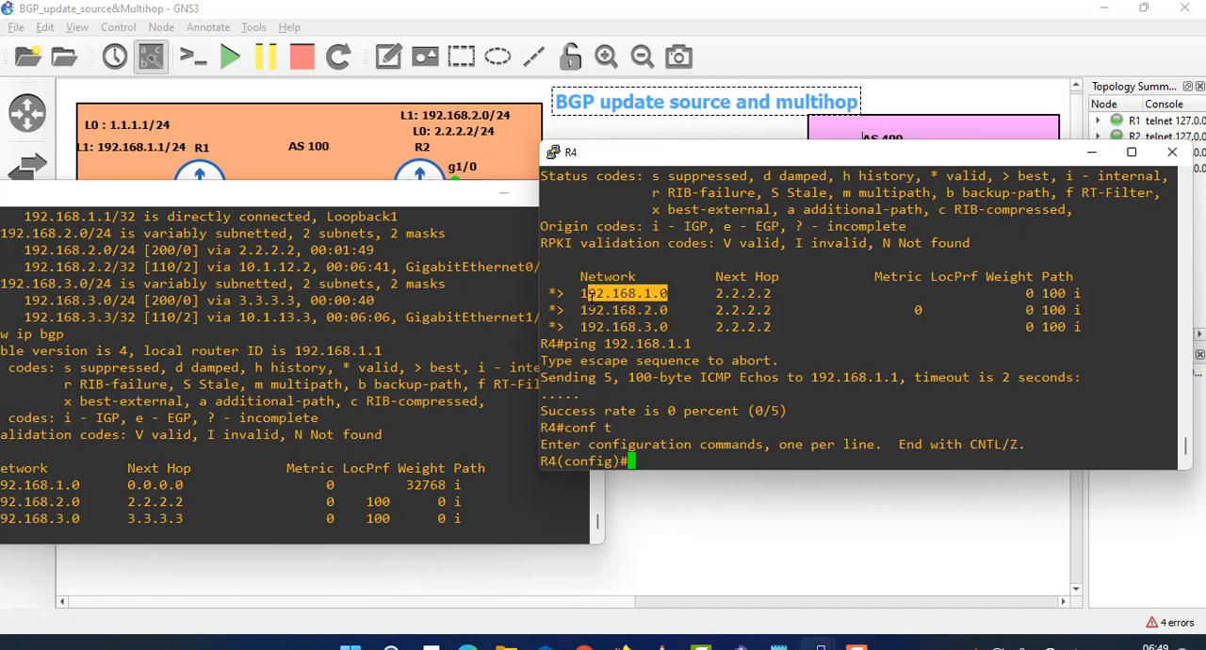
{"action": "left_click_drag", "start_coordinate": [680, 326], "coordinate": [565, 293]}
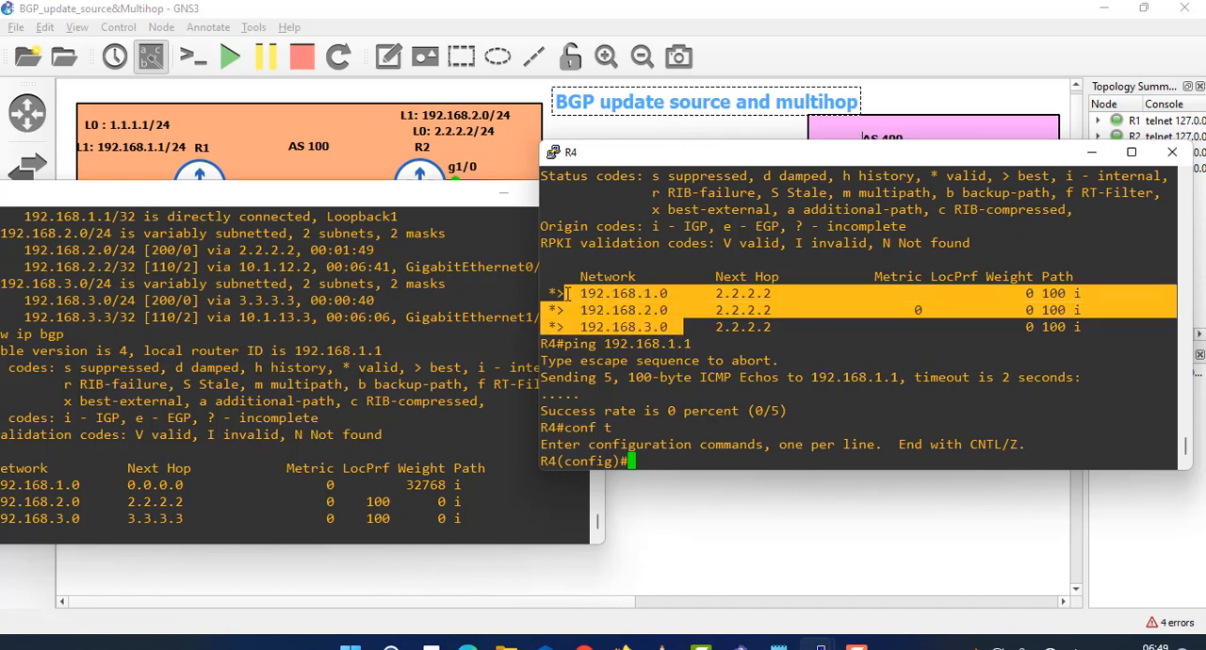
{"action": "left_click", "coordinate": [705, 426]}
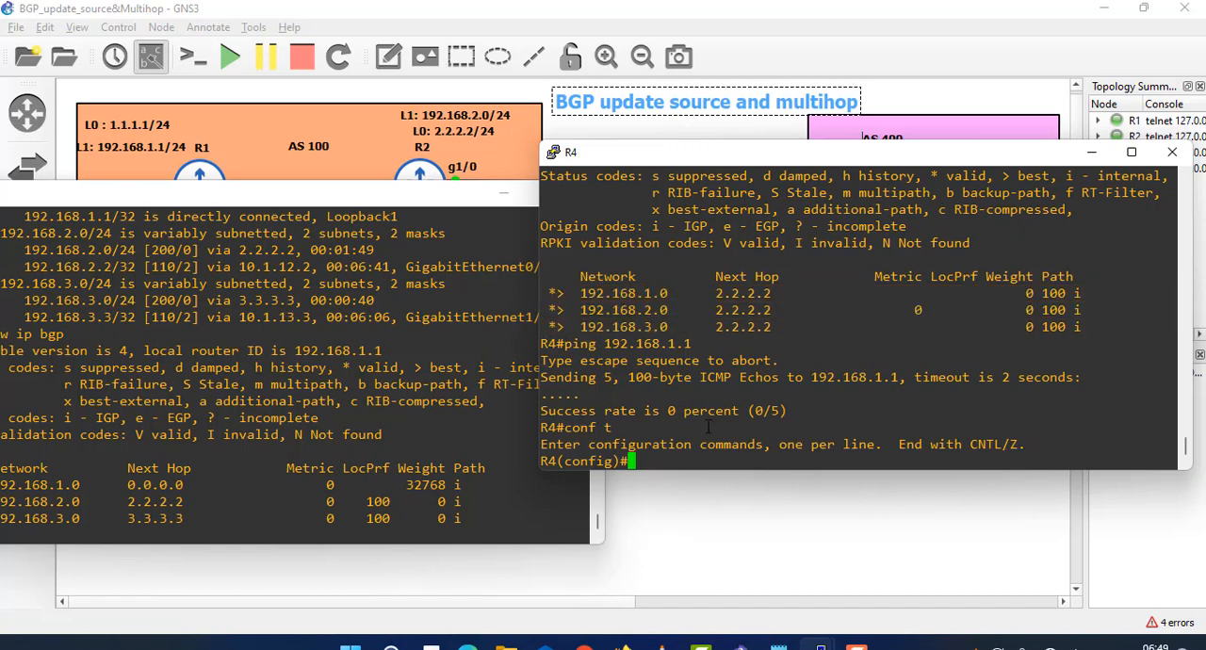
- Enter BGP configuration for AS 400 on R4 and advertise its second loopback with network 192.168.4.0 mask 255.255.255.0
{"action": "type", "text": "router bgp 400"}
{"action": "key", "text": "Return"}
{"action": "type", "text": "netw"}
{"action": "key", "text": "Tab"}
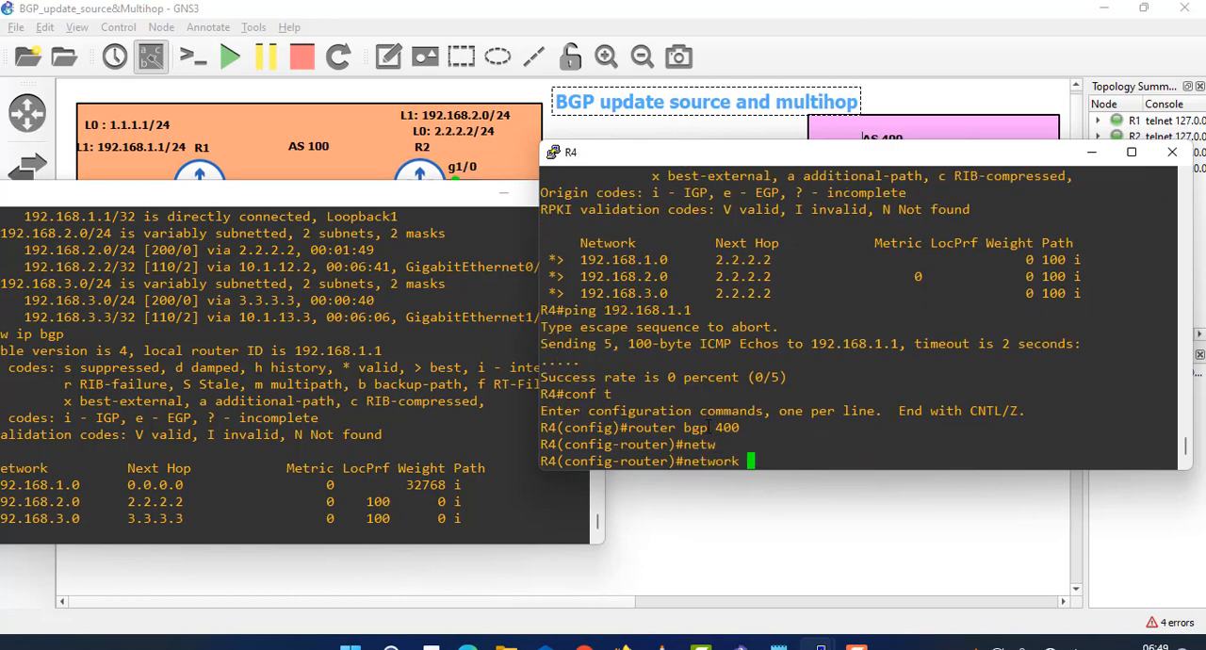
{"action": "type", "text": "192.168."}
{"action": "type", "text": "4.0 mas"}
{"action": "type", "text": "k"}
{"action": "key", "text": "Tab"}
{"action": "type", "text": "255.255.255"}
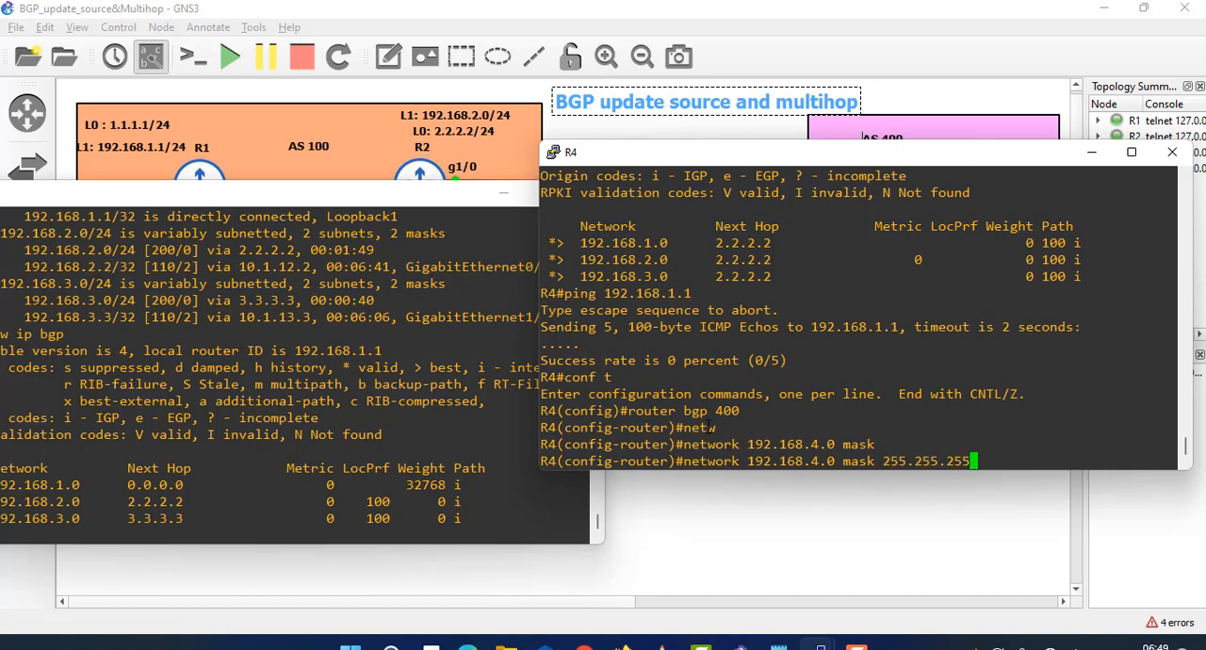
{"action": "type", "text": ".0"}
{"action": "key", "text": "Return"}
- Advertise R4's first link to R2 in BGP with network 10.1.24.0 mask 255.255.255.0
{"action": "type", "text": "net"}
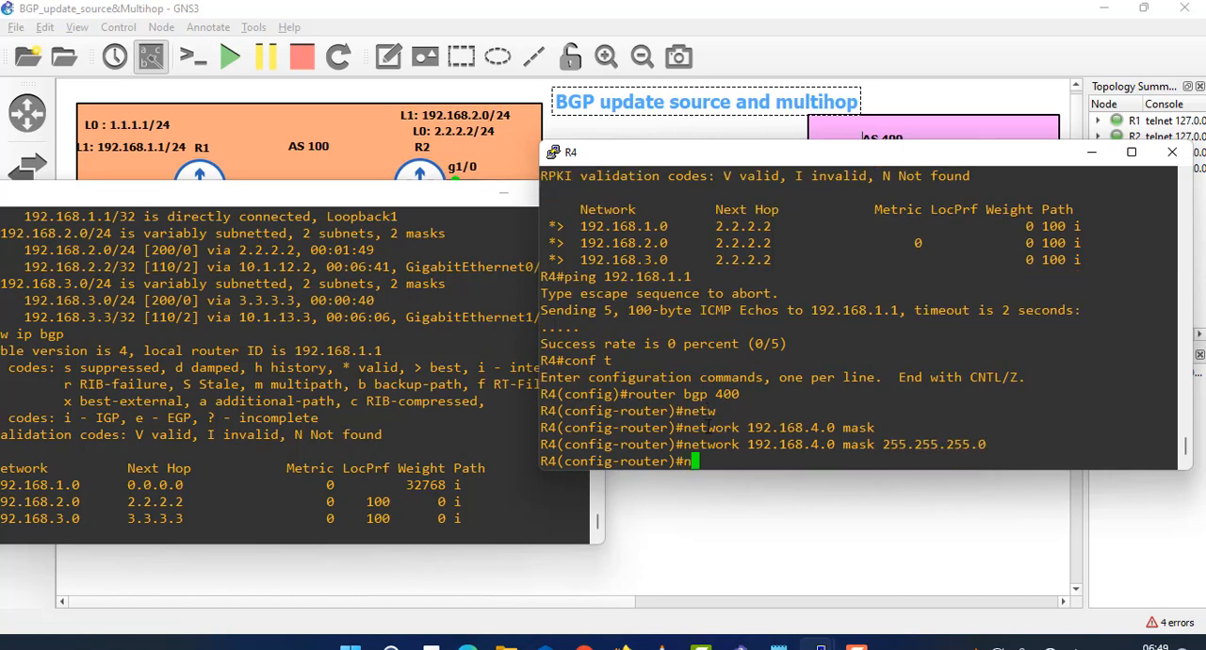
{"action": "key", "text": "Tab"}
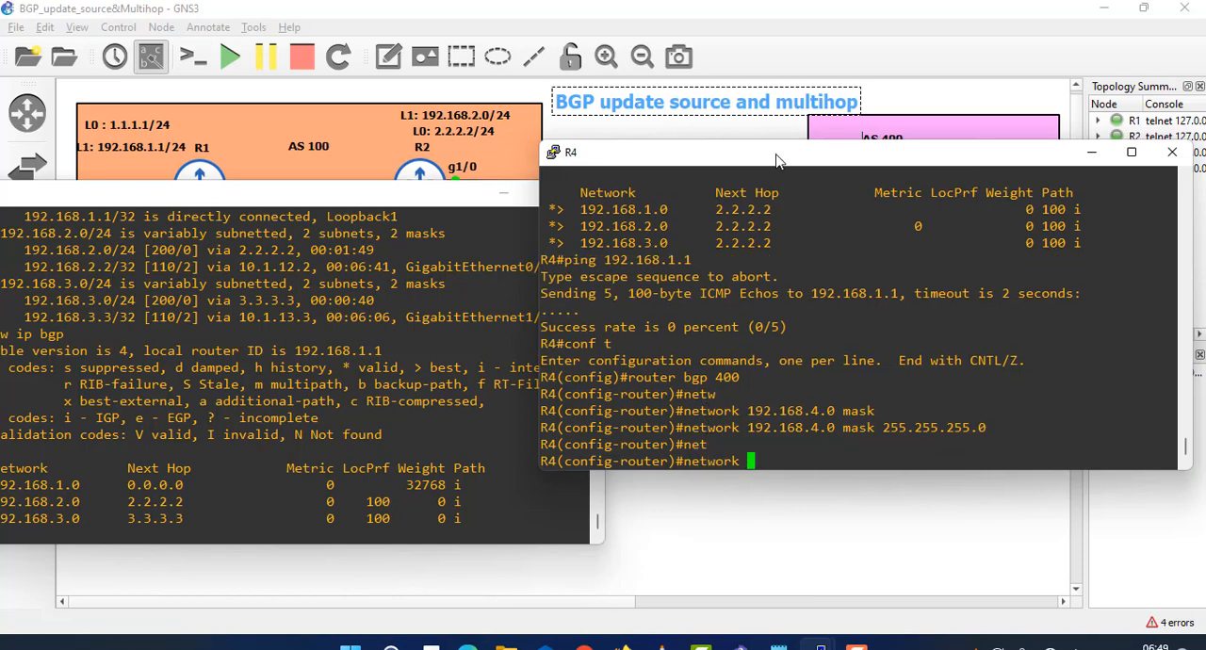
{"action": "left_click_drag", "start_coordinate": [775, 154], "coordinate": [764, 230]}
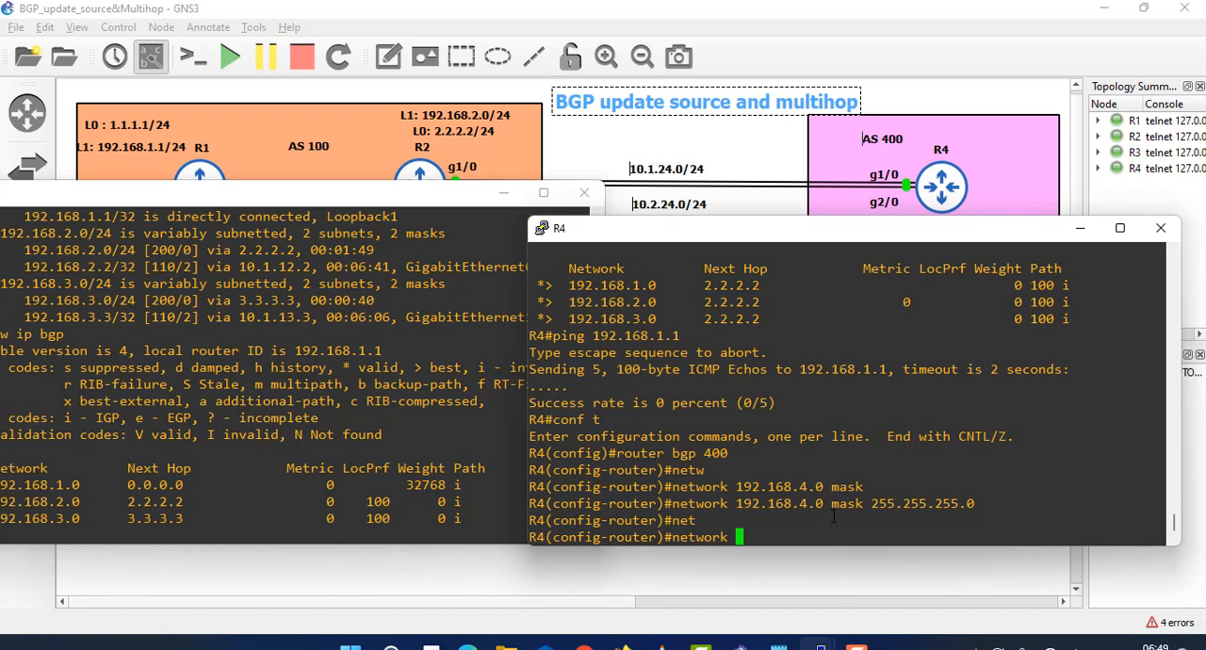
{"action": "type", "text": "10.1.24.0 mask"}
{"action": "key", "text": "Tab"}
{"action": "type", "text": "255."}
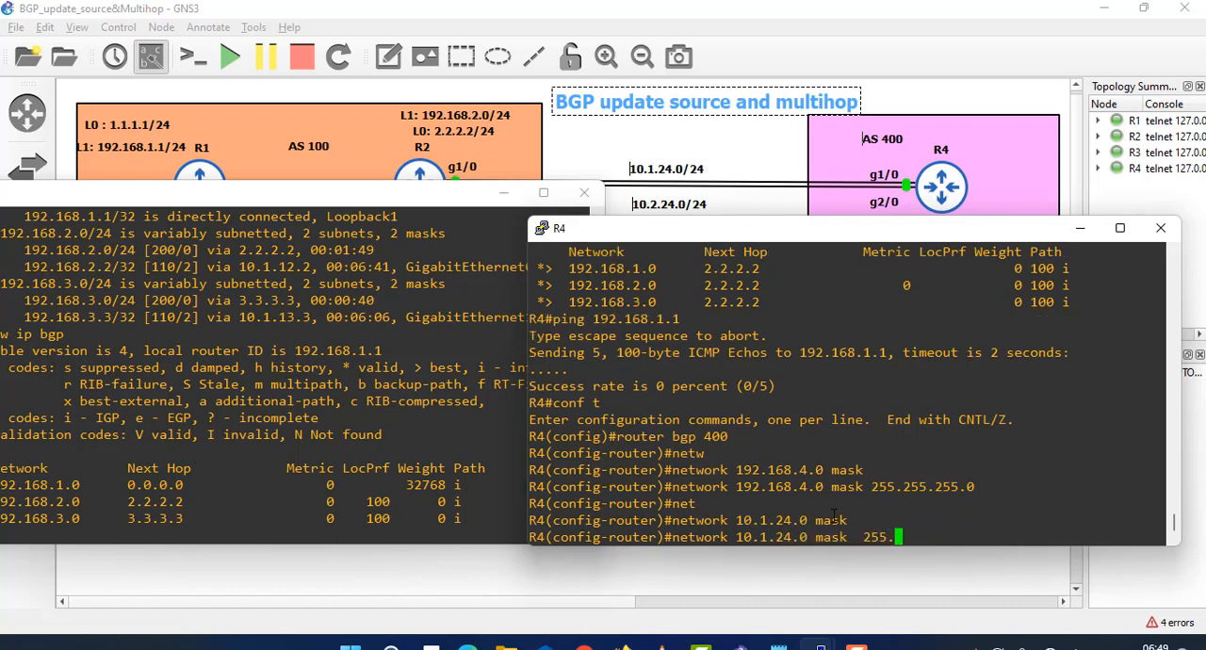
{"action": "type", "text": "255.255.0"}
{"action": "key", "text": "Return"}
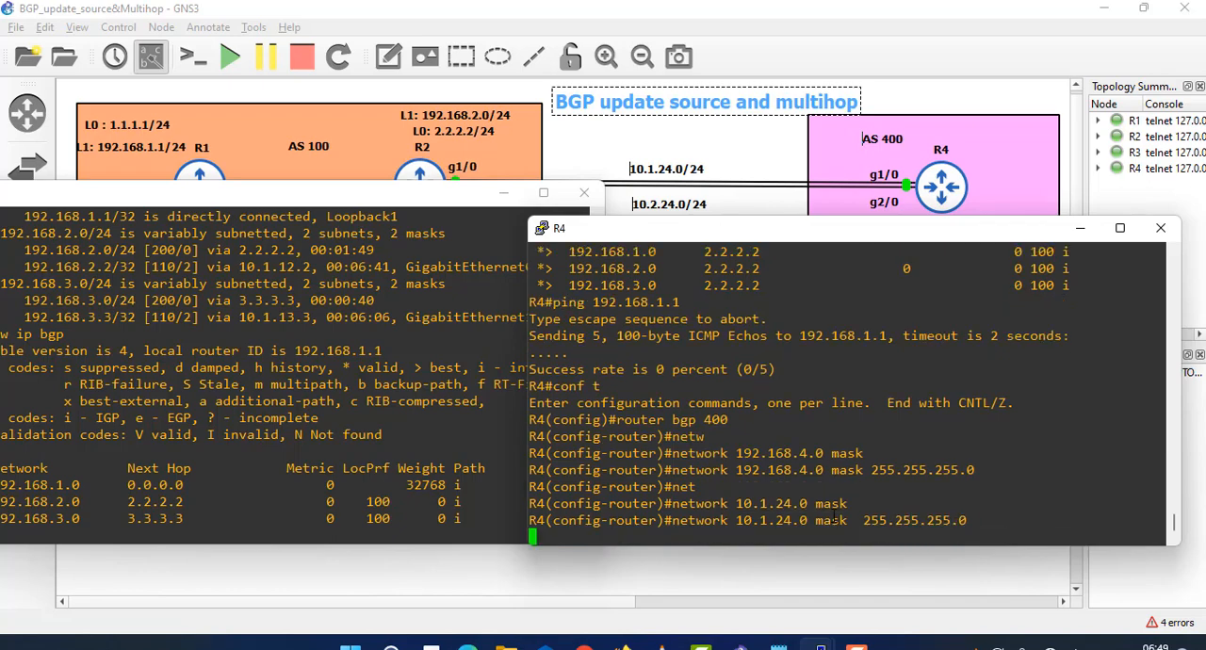
- Reuse the previous network command on R4 to advertise the second link as network 10.2.24.0 mask 255.255.255.0
{"action": "key", "text": "Up"}
{"action": "key", "text": "Left"}
{"action": "key", "text": "Left"}
{"action": "key", "text": "Left"}
{"action": "key", "text": "Left"}
{"action": "key", "text": "Left"}
{"action": "key", "text": "Left"}
{"action": "key", "text": "Left"}
{"action": "key", "text": "Left"}
{"action": "key", "text": "Left"}
{"action": "key", "text": "Left"}
{"action": "key", "text": "Left"}
{"action": "key", "text": "Left"}
{"action": "key", "text": "Left"}
{"action": "key", "text": "Left"}
{"action": "key", "text": "Left"}
{"action": "key", "text": "Left"}
{"action": "key", "text": "Left"}
{"action": "key", "text": "Left"}
{"action": "key", "text": "Left"}
{"action": "key", "text": "Left"}
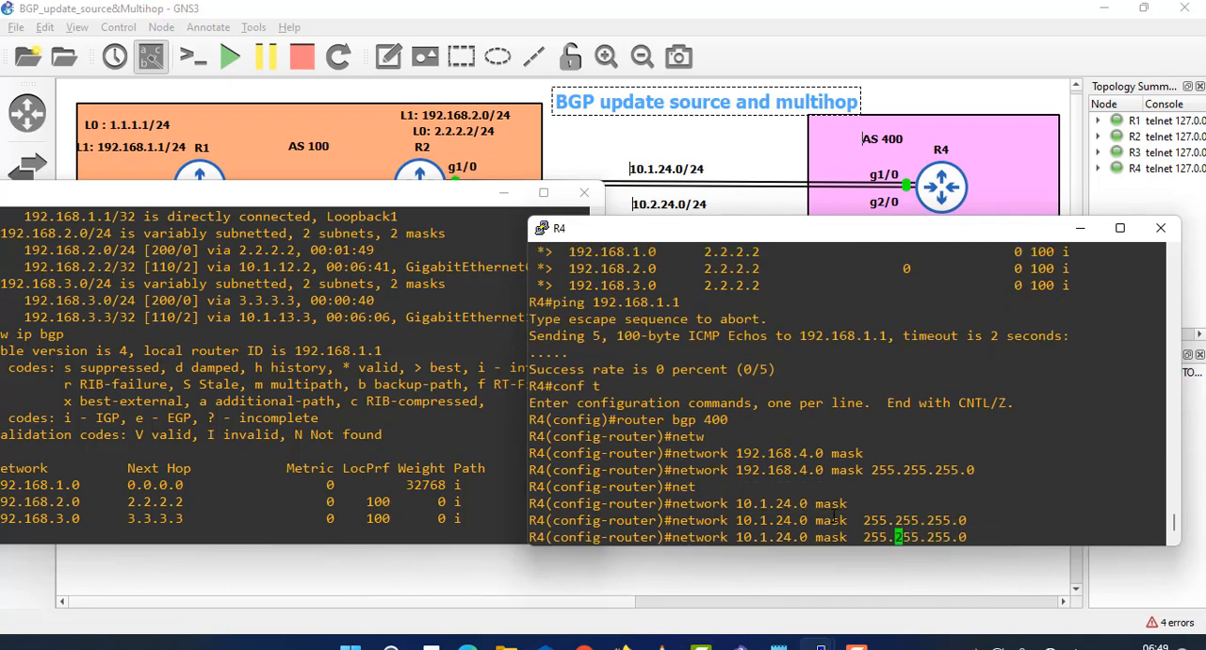
{"action": "key", "text": "BackSpace"}
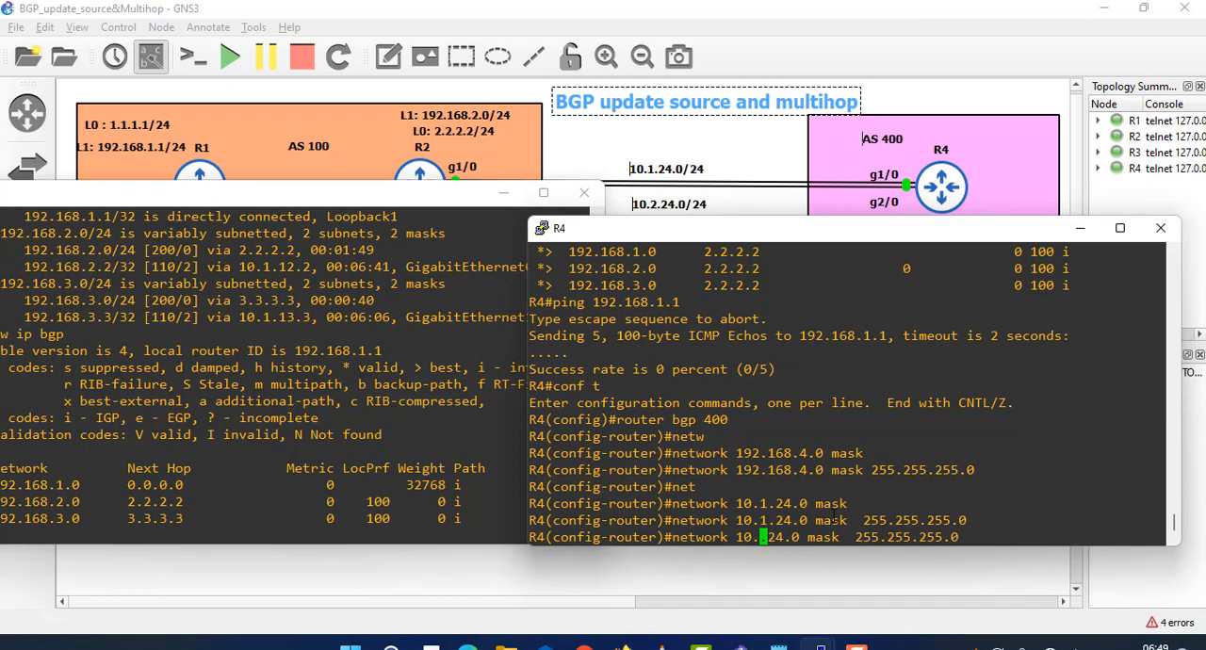
{"action": "type", "text": "2."}
{"action": "key", "text": "Return"}
- Switch to R1's console and run show ip bgp repeatedly to check for the networks advertised by R4
{"action": "left_click", "coordinate": [344, 453]}
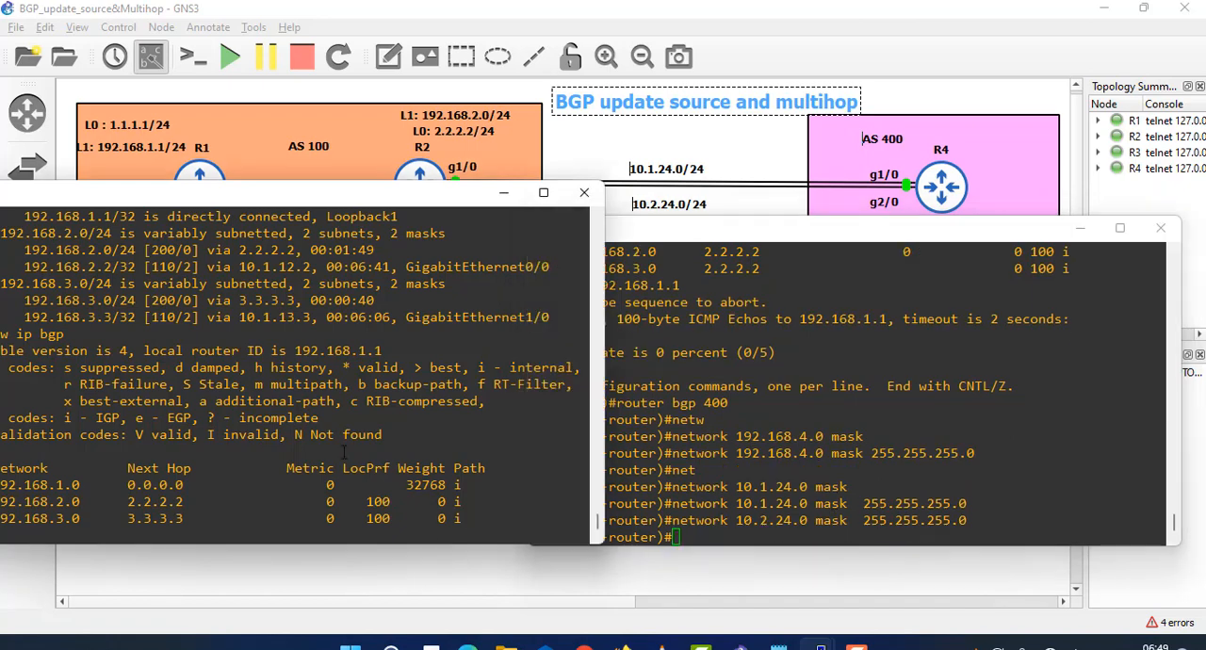
{"action": "key", "text": "Up"}
{"action": "key", "text": "Return"}
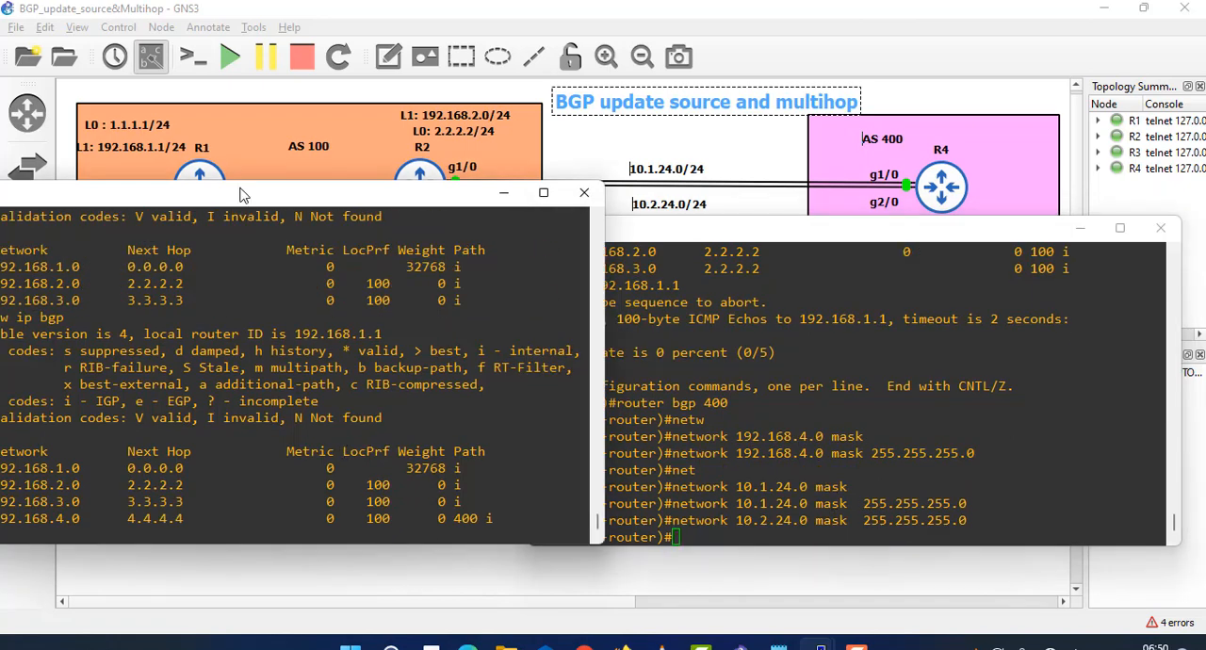
{"action": "left_click_drag", "start_coordinate": [238, 197], "coordinate": [294, 199]}
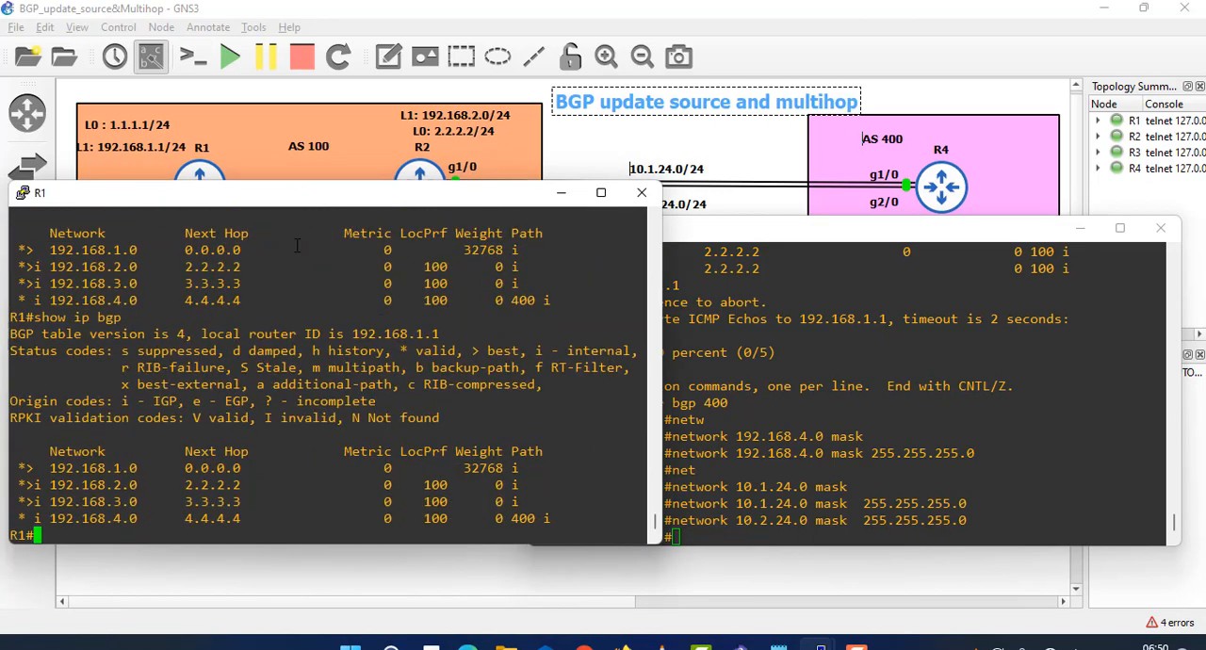
{"action": "key", "text": "Up"}
{"action": "key", "text": "Return"}
{"action": "key", "text": "Up"}
{"action": "key", "text": "Down"}
{"action": "key", "text": "Up"}
{"action": "key", "text": "Return"}
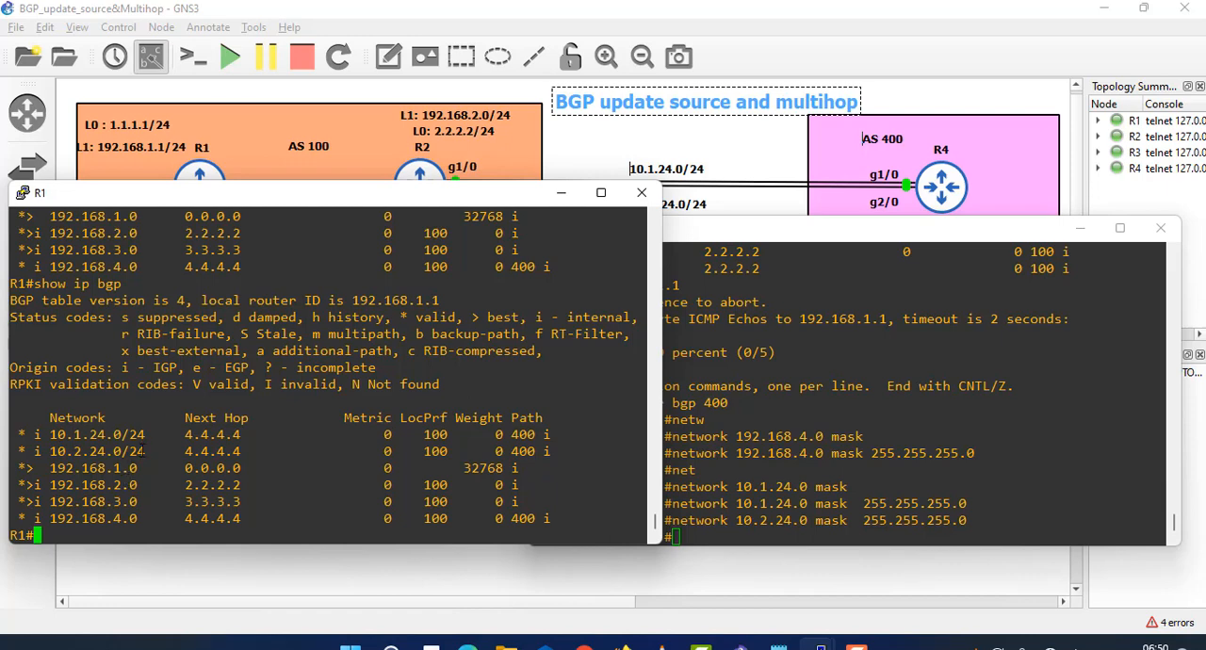
- Examine the next hops of the 10.1.24.0/24 and 10.2.24.0/24 routes in R1's BGP table
{"action": "left_click_drag", "start_coordinate": [144, 451], "coordinate": [29, 440]}
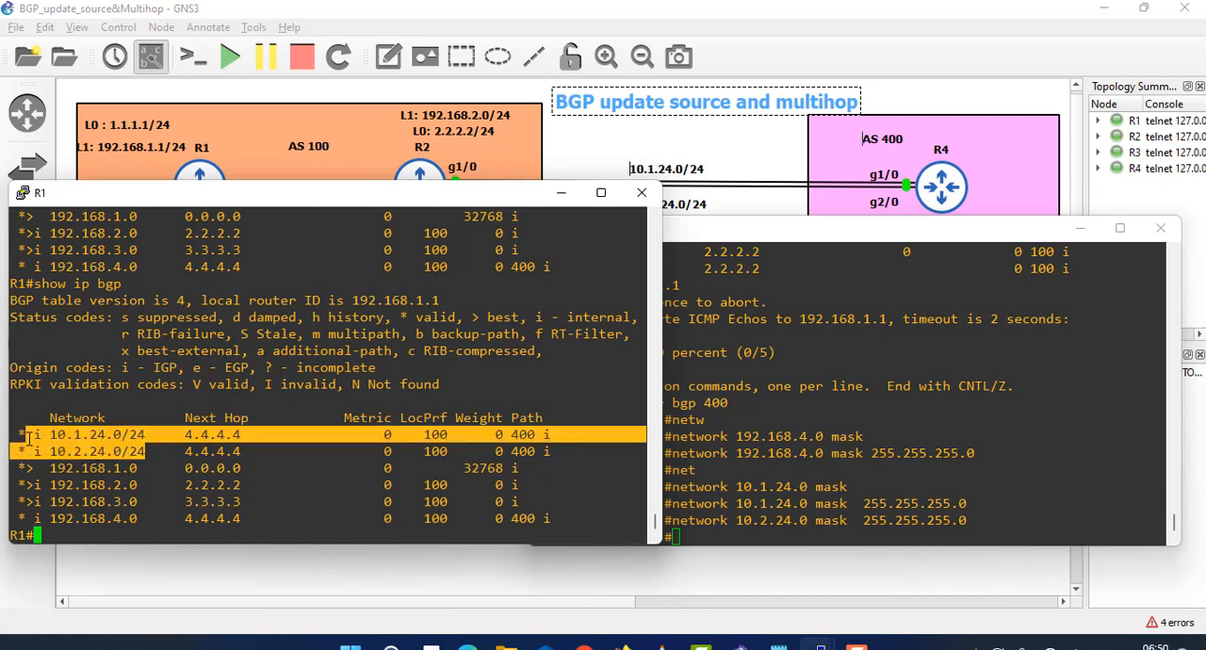
{"action": "left_click", "coordinate": [121, 441]}
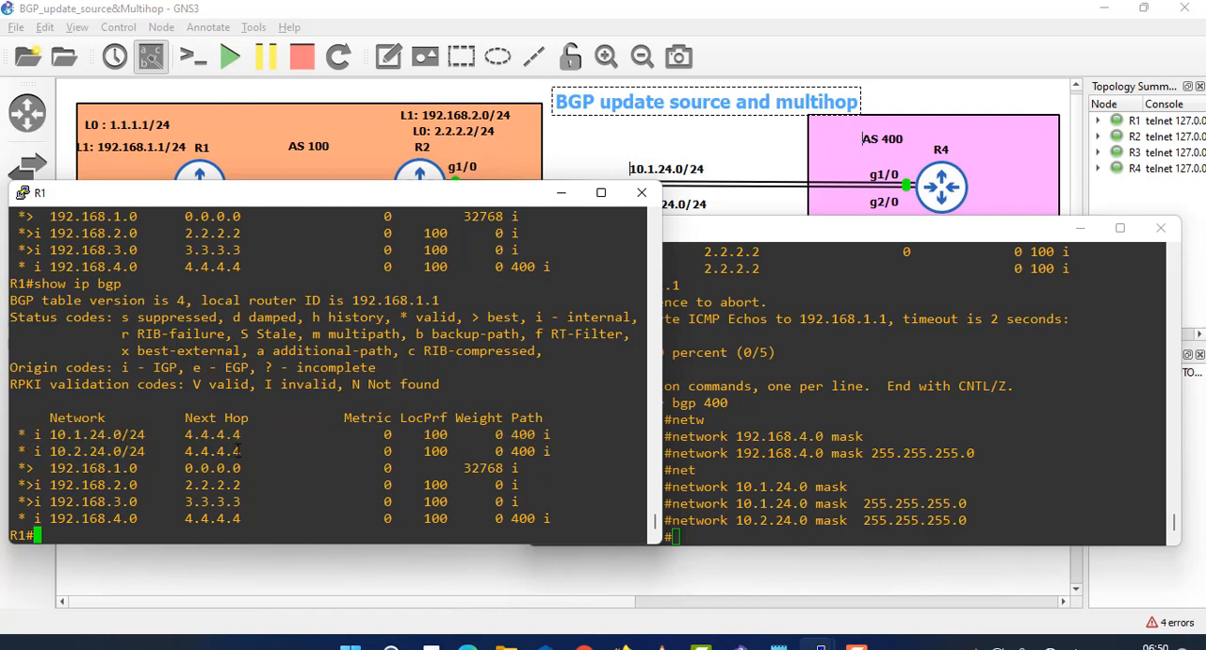
{"action": "left_click_drag", "start_coordinate": [238, 451], "coordinate": [13, 435]}
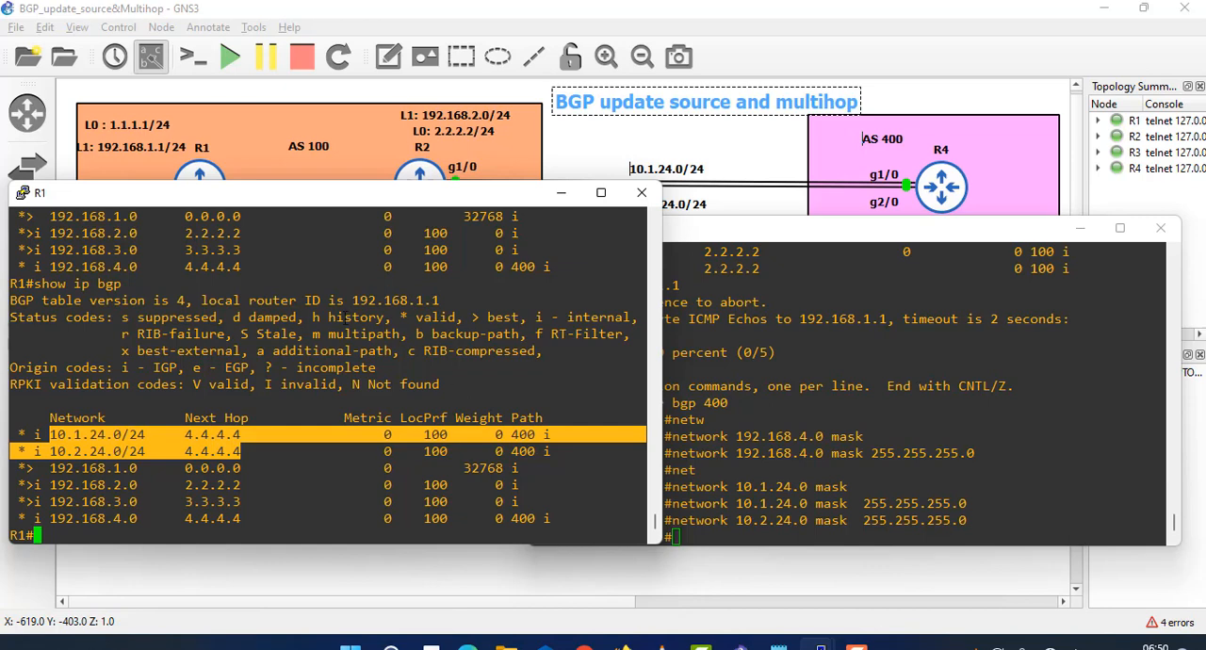
{"action": "left_click", "coordinate": [252, 450]}
{"action": "left_click_drag", "start_coordinate": [238, 451], "coordinate": [168, 451]}
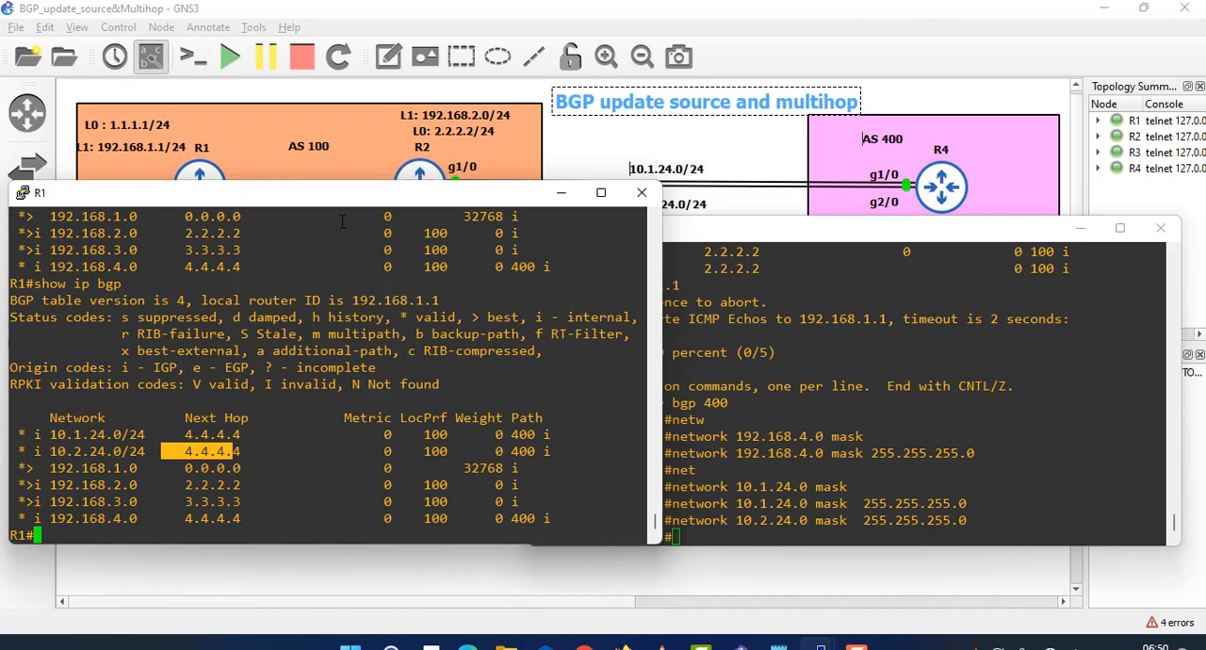
- Leave configuration mode on R4, list the show ip bgp options and display R4's BGP table
{"action": "left_click", "coordinate": [742, 236]}
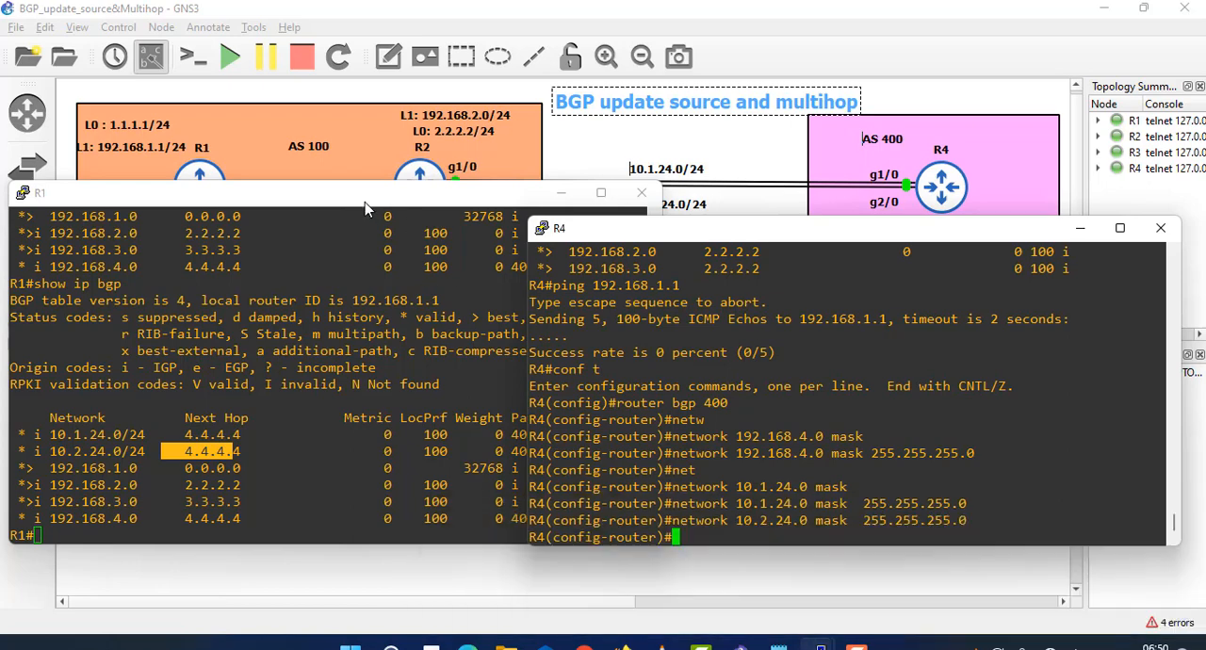
{"action": "key", "text": "ctrl+z"}
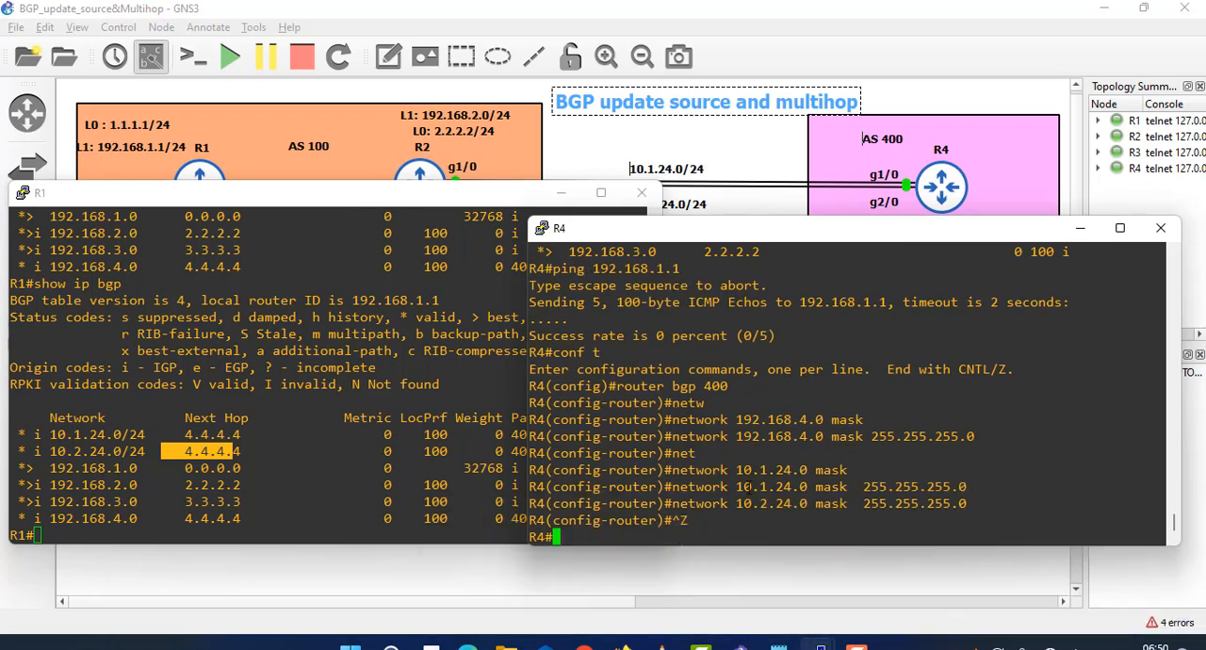
{"action": "type", "text": "show ip bgp ?"}
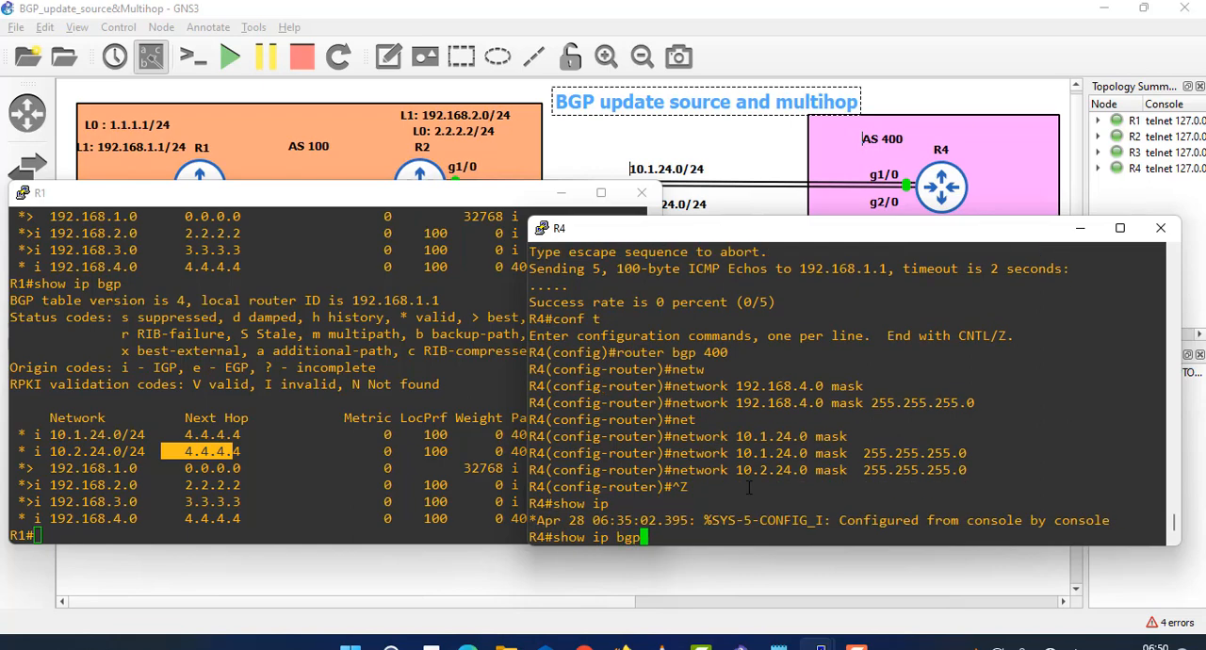
{"action": "key", "text": "space"}
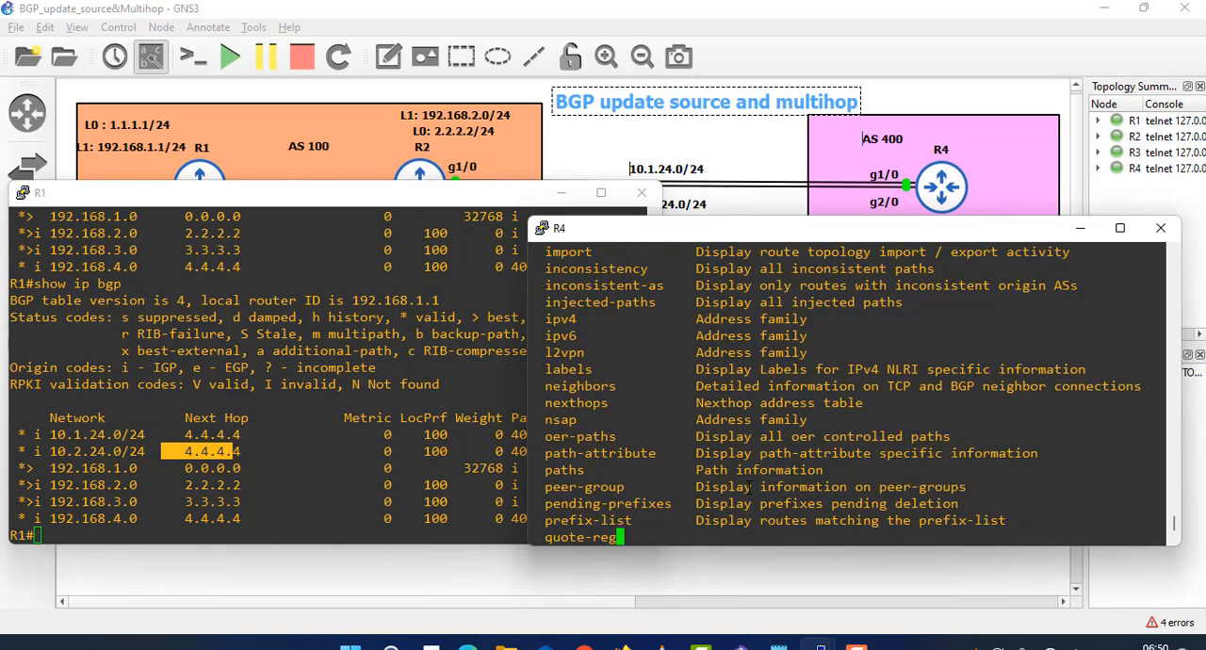
{"action": "key", "text": "space"}
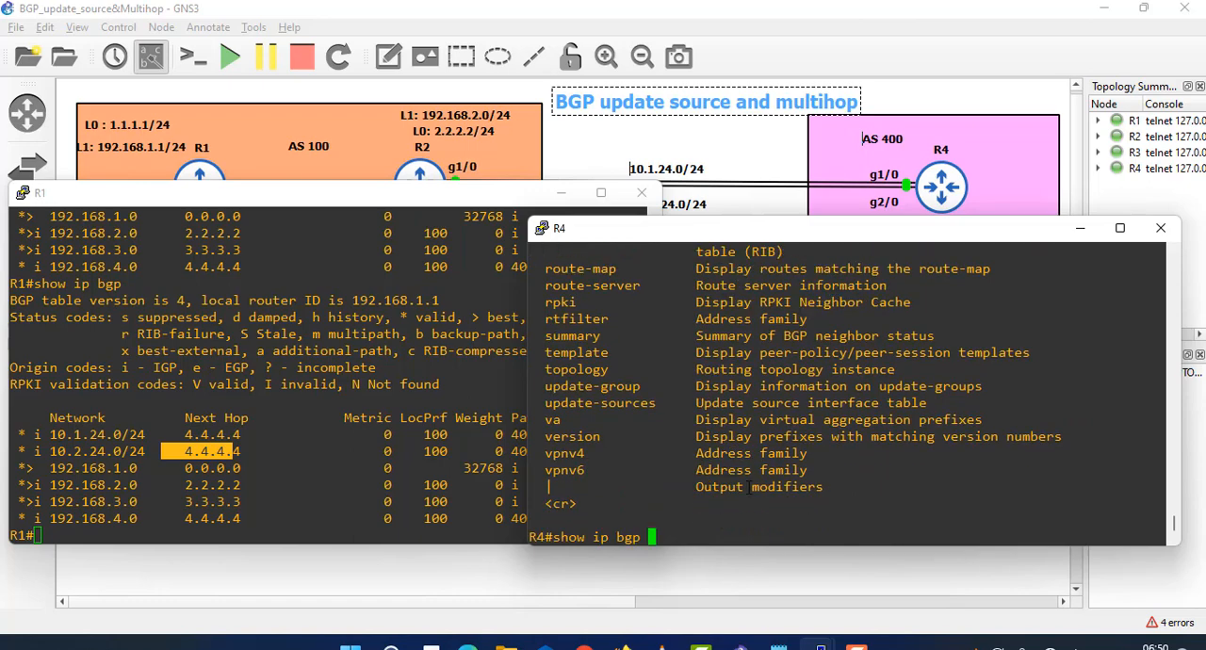
{"action": "key", "text": "Return"}
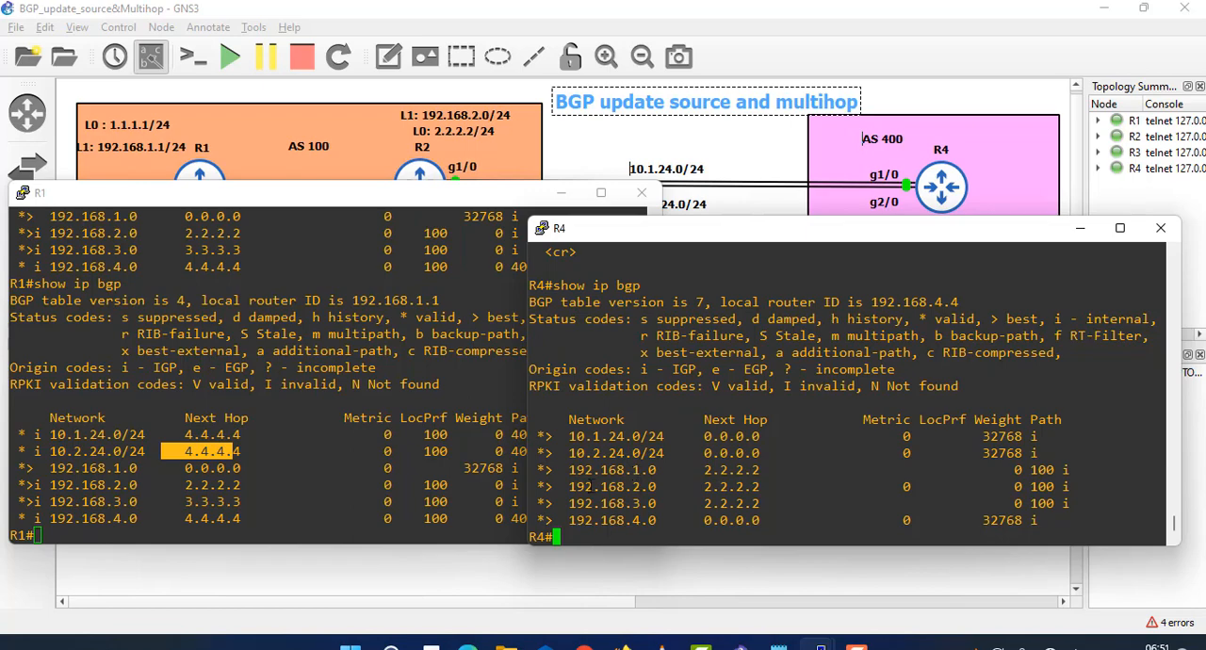
- Switch to R2's console and page through the rest of its running configuration listing
{"action": "left_click", "coordinate": [452, 200]}
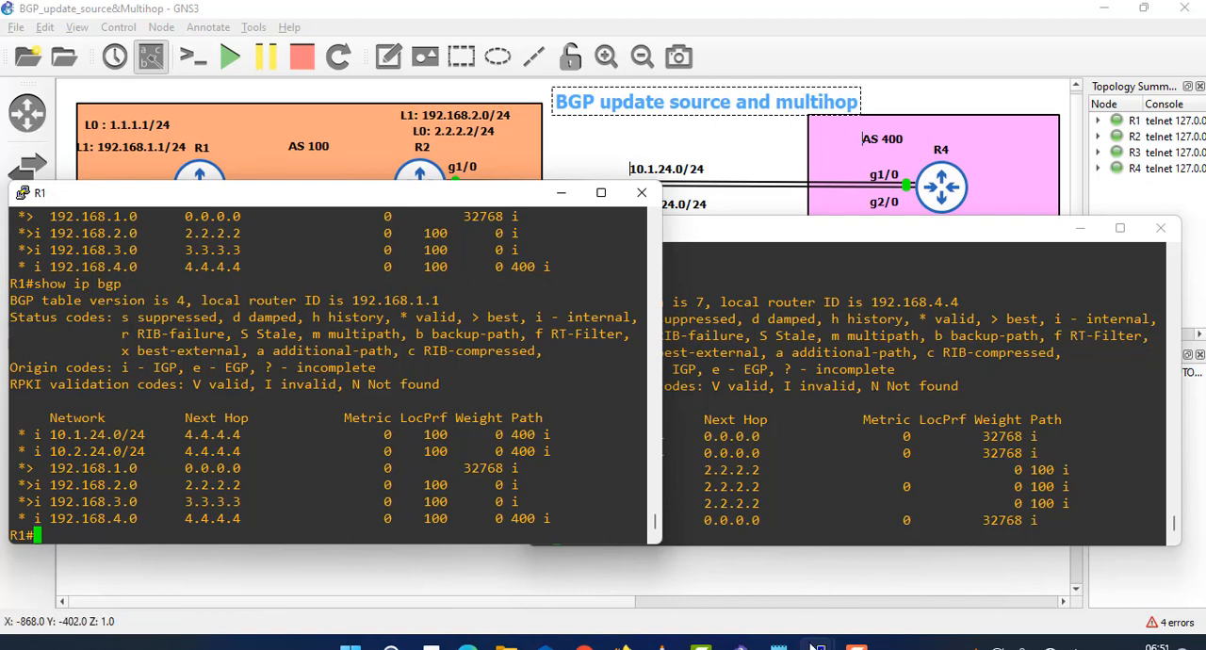
{"action": "mouse_move", "coordinate": [812, 646]}
{"action": "left_click", "coordinate": [661, 563]}
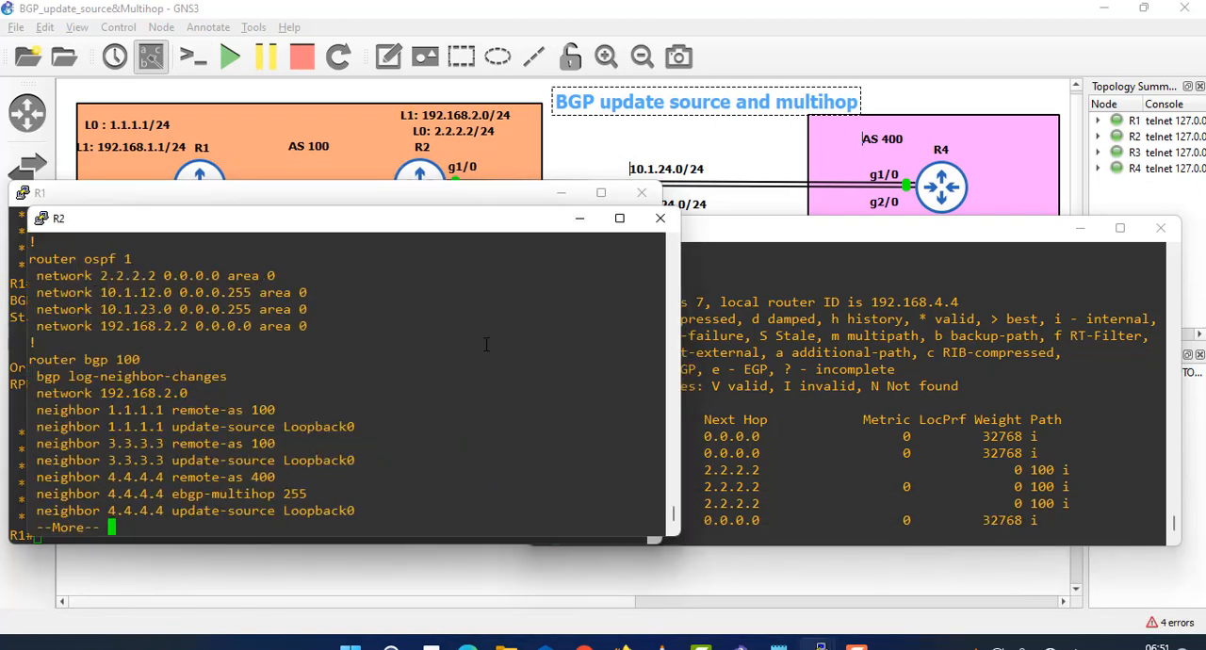
{"action": "key", "text": "space"}
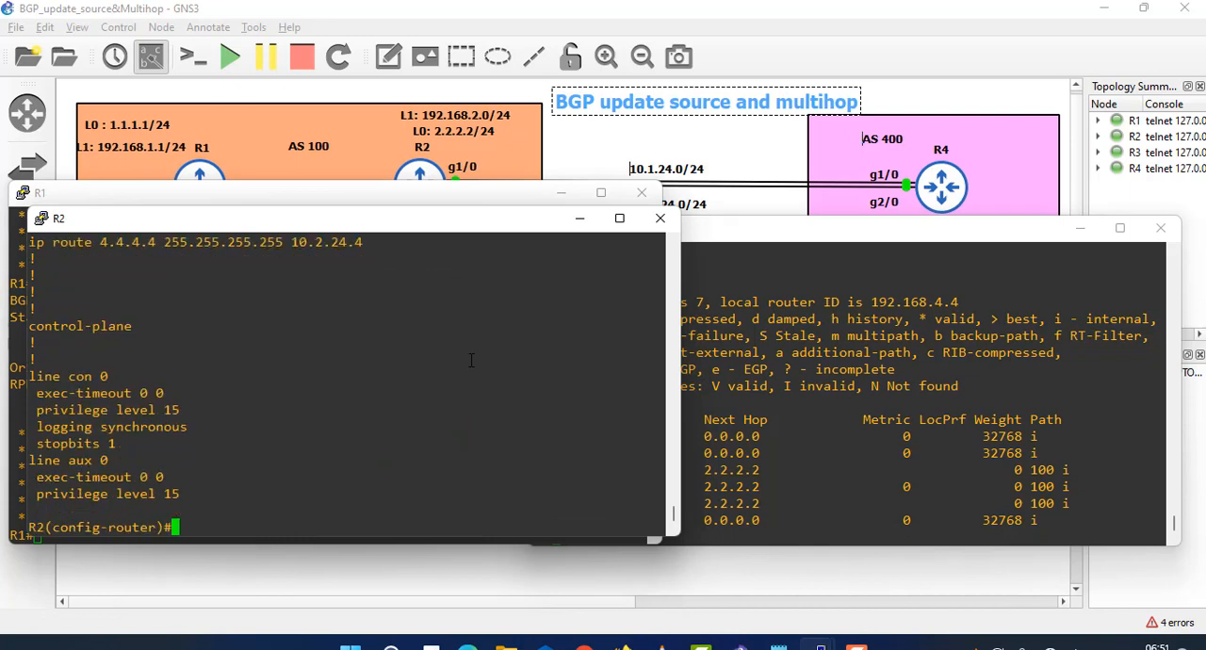
- Advertise network 10.1.12.0 with mask 255.255.255.0 in R2's BGP configuration
{"action": "type", "text": "net"}
{"action": "key", "text": "Tab"}
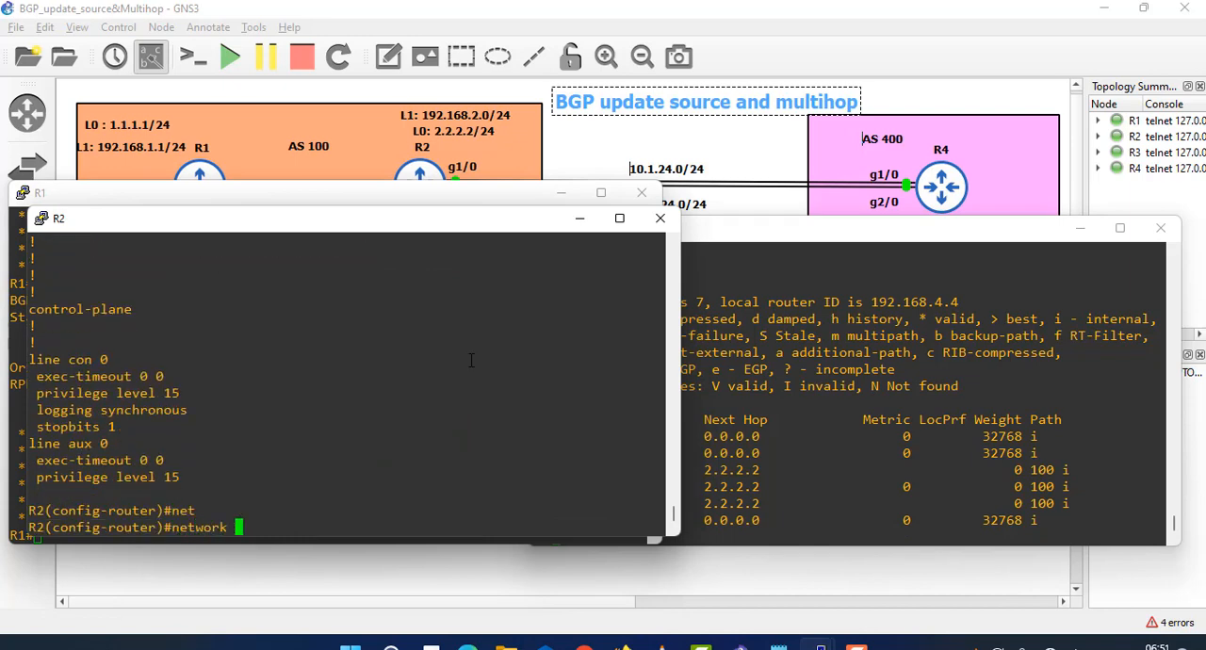
{"action": "type", "text": "10.1.12.0 mask 2"}
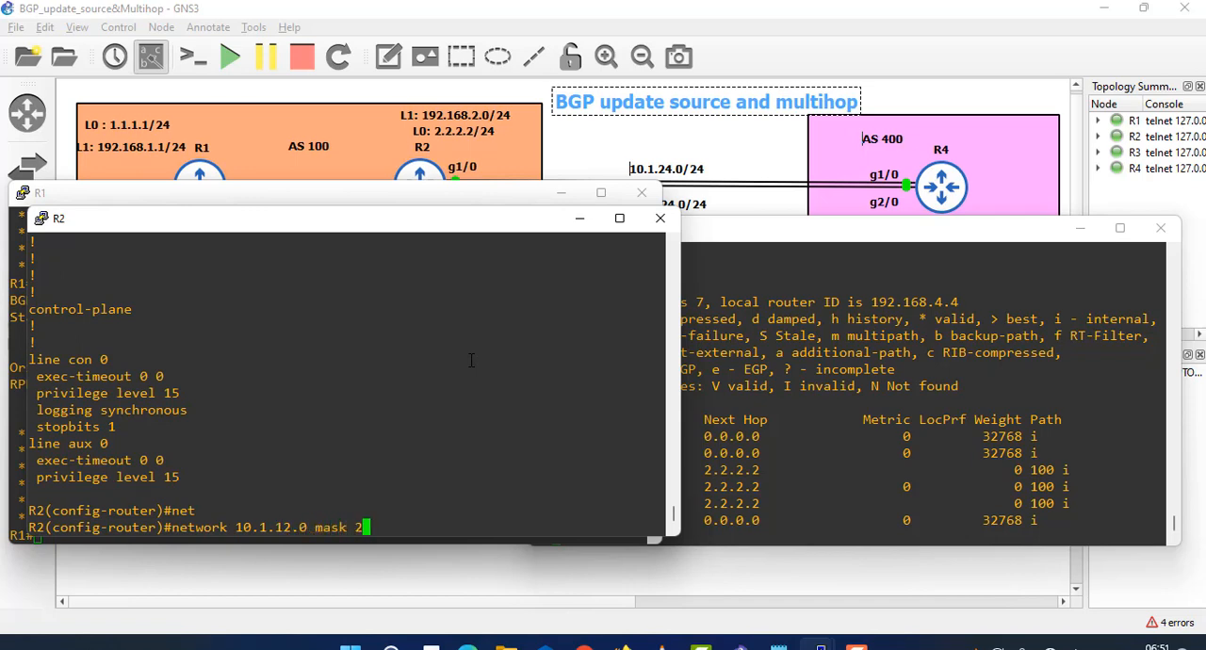
{"action": "type", "text": "55.255.255.0"}
{"action": "key", "text": "Return"}
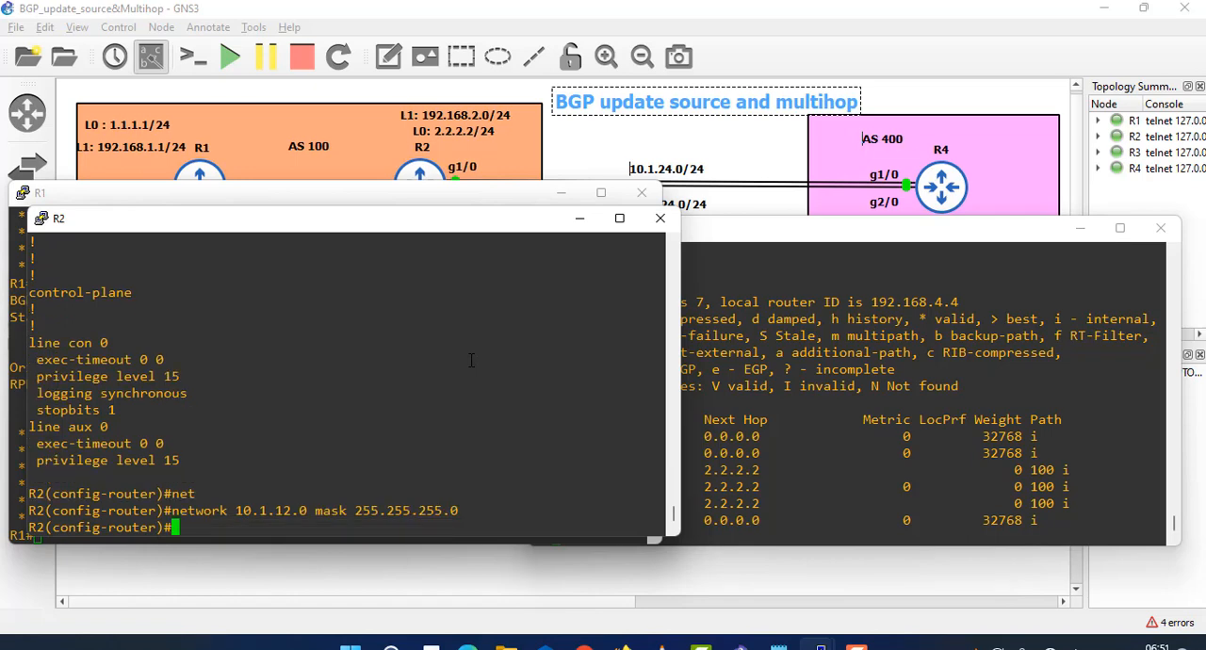
- Advertise network 10.1.13.0 with mask 255.255.255.0 in R2's BGP configuration
{"action": "key", "text": "Up"}
{"action": "key", "text": "Left"}
{"action": "key", "text": "Left"}
{"action": "key", "text": "Left"}
{"action": "key", "text": "Left"}
{"action": "key", "text": "Left"}
{"action": "key", "text": "Left"}
{"action": "key", "text": "Left"}
{"action": "key", "text": "Left"}
{"action": "key", "text": "Left"}
{"action": "key", "text": "Left"}
{"action": "key", "text": "Left"}
{"action": "key", "text": "Left"}
{"action": "key", "text": "Left"}
{"action": "key", "text": "Left"}
{"action": "key", "text": "Left"}
{"action": "key", "text": "Left"}
{"action": "key", "text": "Left"}
{"action": "key", "text": "Left"}
{"action": "key", "text": "Left"}
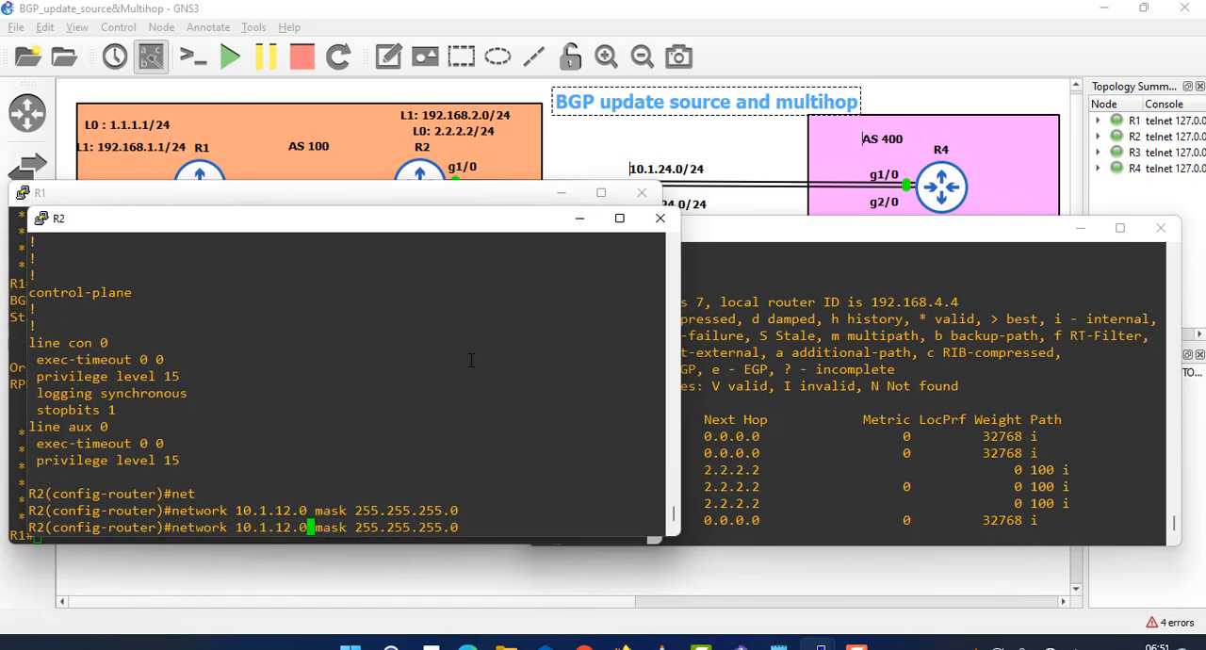
{"action": "key", "text": "Left"}
{"action": "key", "text": "Left"}
{"action": "key", "text": "BackSpace"}
{"action": "key", "text": "BackSpace"}
{"action": "type", "text": "13"}
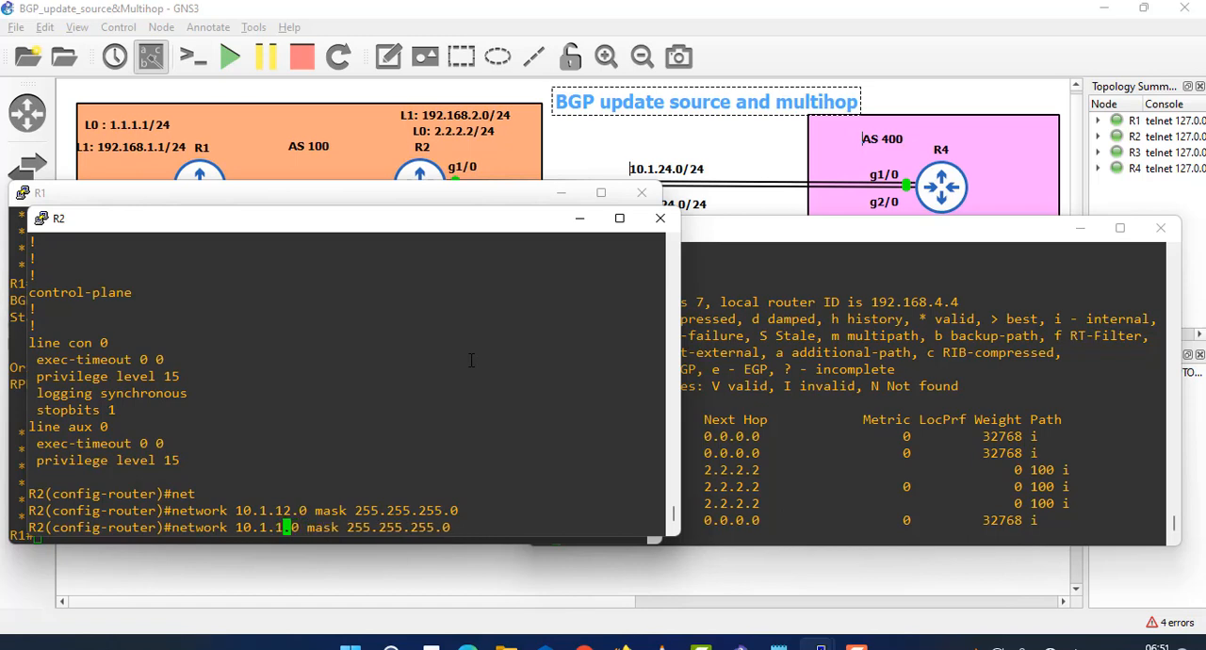
{"action": "key", "text": "Return"}
- Advertise network 10.1.23.0 with mask 255.255.255.0 in R2's BGP configuration
{"action": "key", "text": "Up"}
{"action": "key", "text": "Left"}
{"action": "key", "text": "Left"}
{"action": "key", "text": "Left"}
{"action": "key", "text": "Left"}
{"action": "key", "text": "Left"}
{"action": "key", "text": "Left"}
{"action": "key", "text": "Left"}
{"action": "key", "text": "Left"}
{"action": "key", "text": "Left"}
{"action": "key", "text": "Left"}
{"action": "key", "text": "Left"}
{"action": "key", "text": "Left"}
{"action": "key", "text": "Left"}
{"action": "key", "text": "Left"}
{"action": "key", "text": "Left"}
{"action": "key", "text": "Left"}
{"action": "key", "text": "Left"}
{"action": "key", "text": "Left"}
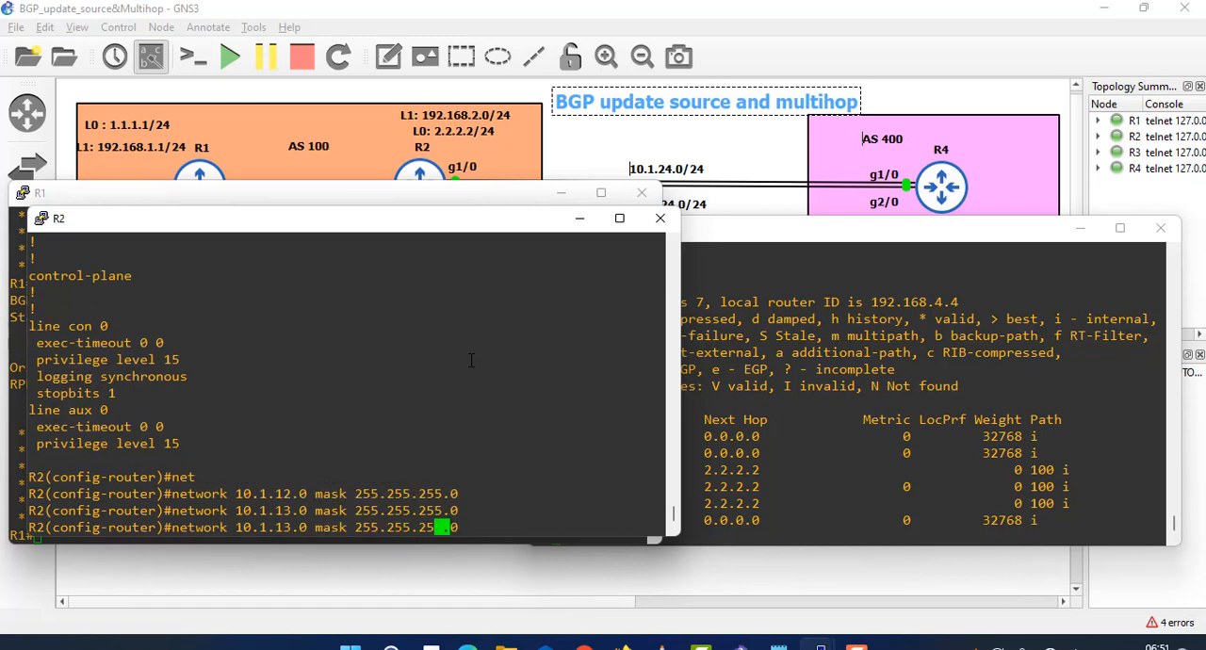
{"action": "key", "text": "Left"}
{"action": "key", "text": "Left"}
{"action": "key", "text": "Left"}
{"action": "key", "text": "Left"}
{"action": "key", "text": "BackSpace"}
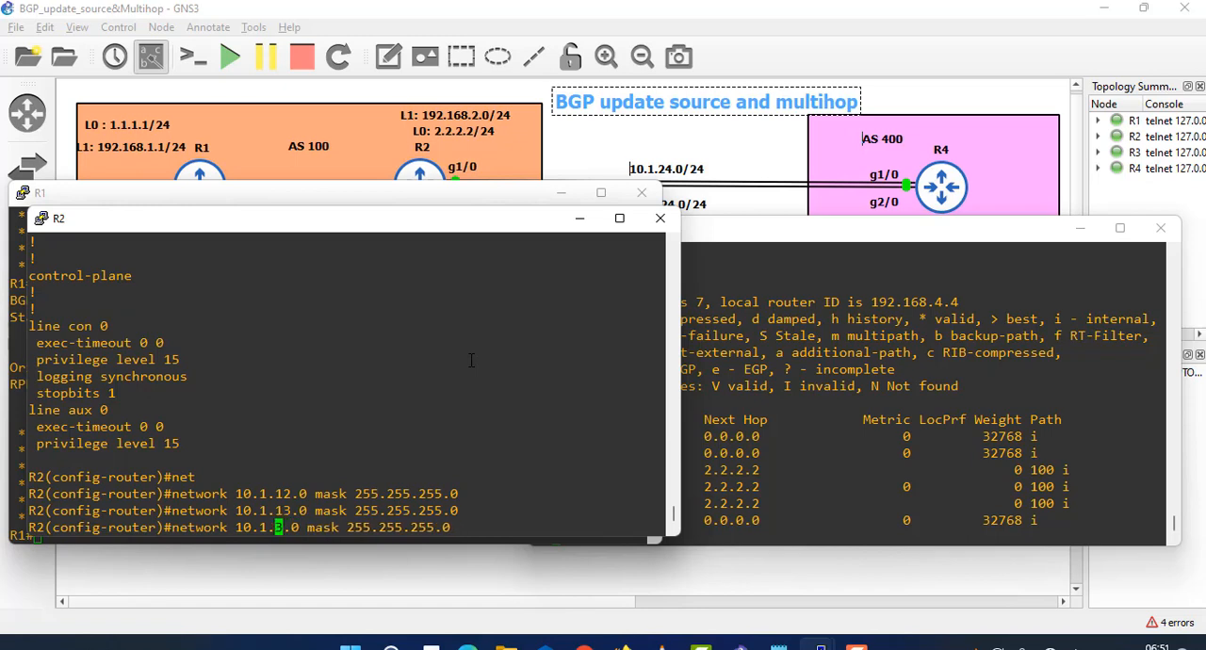
{"action": "type", "text": "2"}
{"action": "key", "text": "Return"}
{"action": "key", "text": "Return"}
{"action": "key", "text": "Return"}
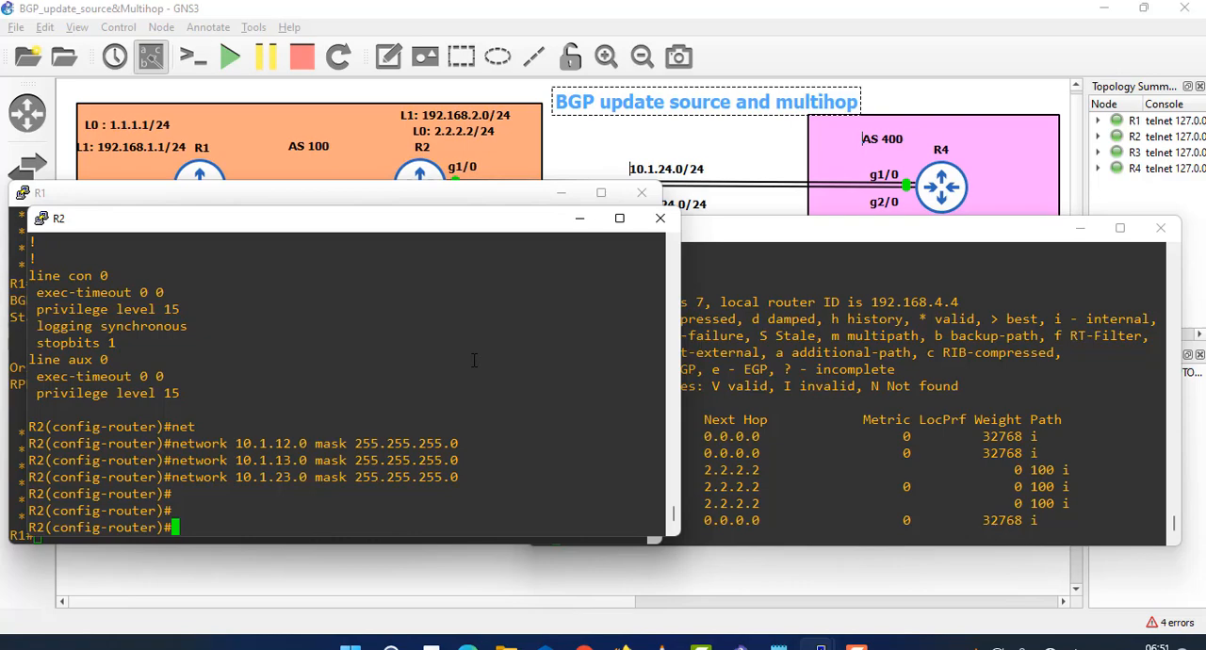
{"action": "key", "text": "Return"}
{"action": "key", "text": "Return"}
- Switch to R4's console and run show ip bgp to check for the networks advertised by R2
{"action": "left_click", "coordinate": [980, 396]}
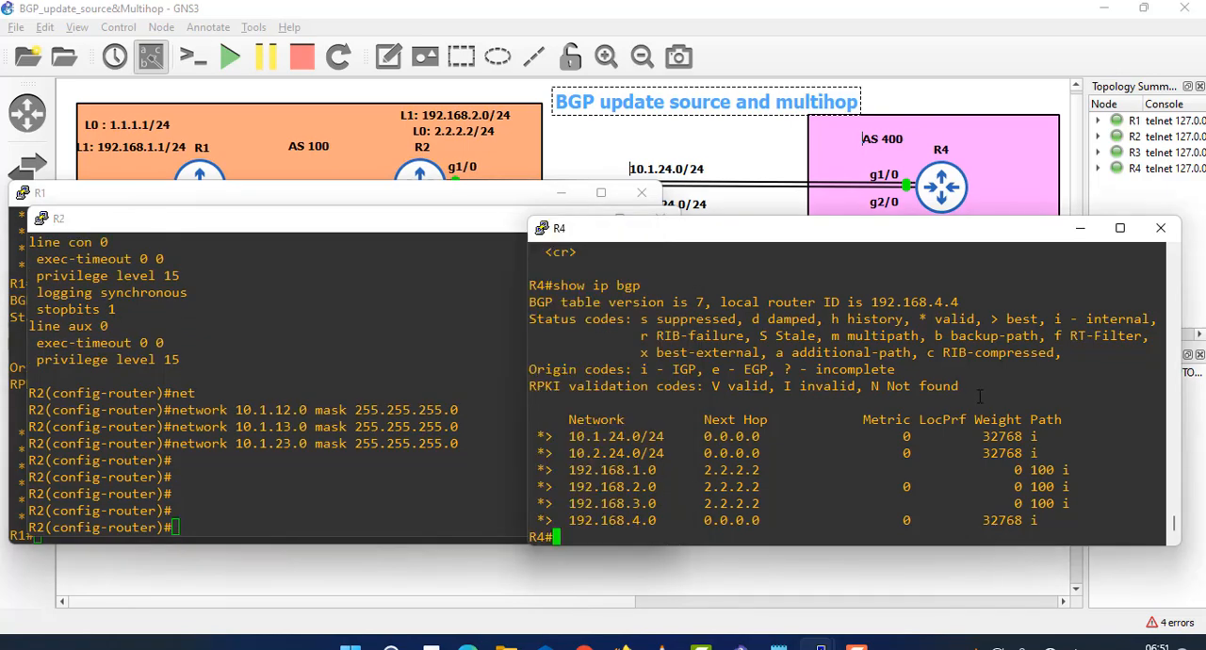
{"action": "key", "text": "Up"}
{"action": "key", "text": "Return"}
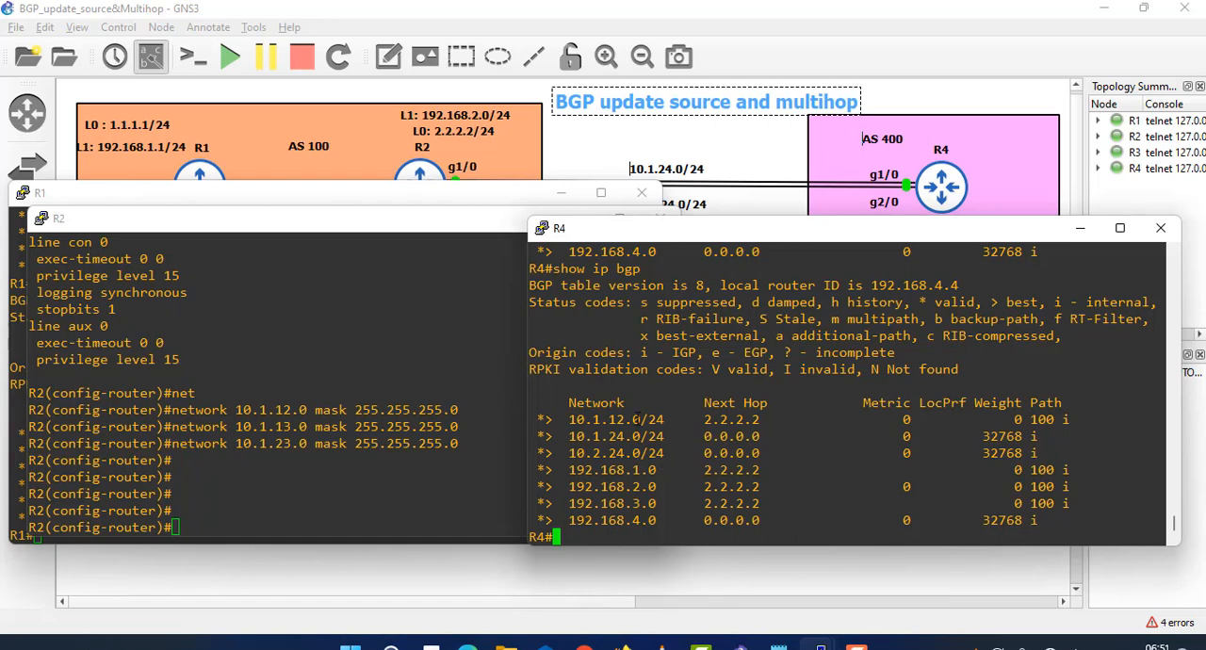
{"action": "left_click_drag", "start_coordinate": [638, 419], "coordinate": [614, 418]}
{"action": "key", "text": "Up"}
{"action": "key", "text": "Return"}
{"action": "key", "text": "Up"}
{"action": "key", "text": "Down"}
{"action": "key", "text": "Up"}
{"action": "key", "text": "Down"}
{"action": "key", "text": "Up"}
{"action": "key", "text": "Down"}
{"action": "key", "text": "Up"}
{"action": "key", "text": "Down"}
{"action": "key", "text": "Up"}
{"action": "key", "text": "Down"}
{"action": "key", "text": "Up"}
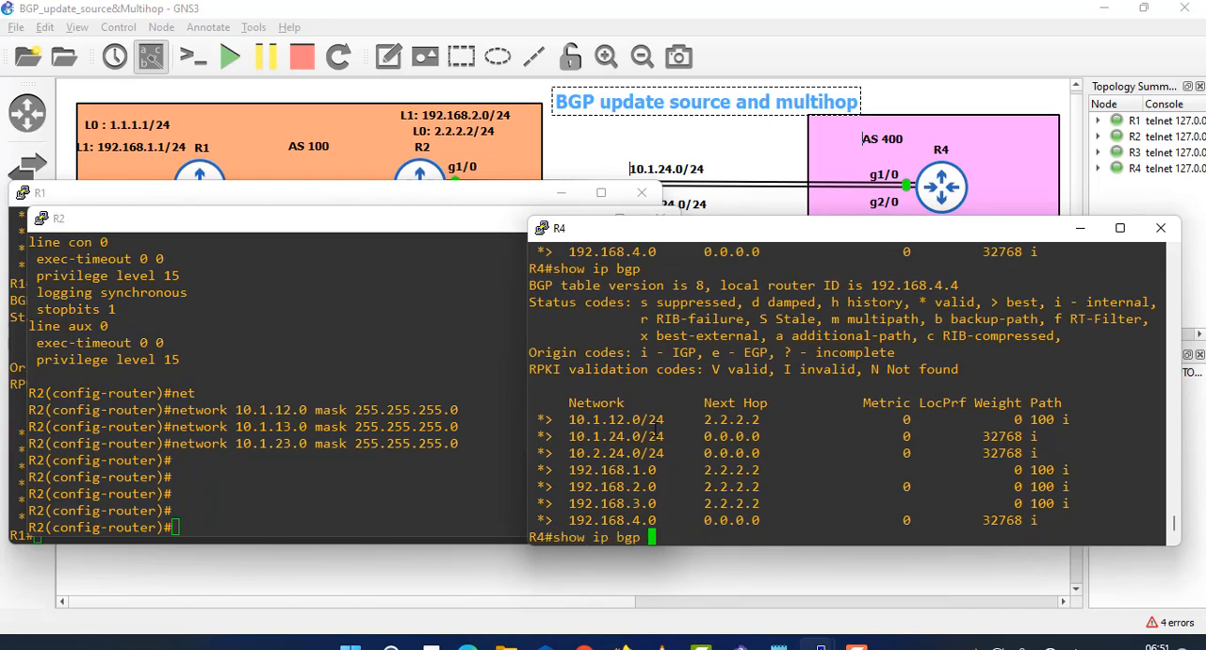
{"action": "key", "text": "Down"}
{"action": "key", "text": "Up"}
{"action": "key", "text": "Down"}
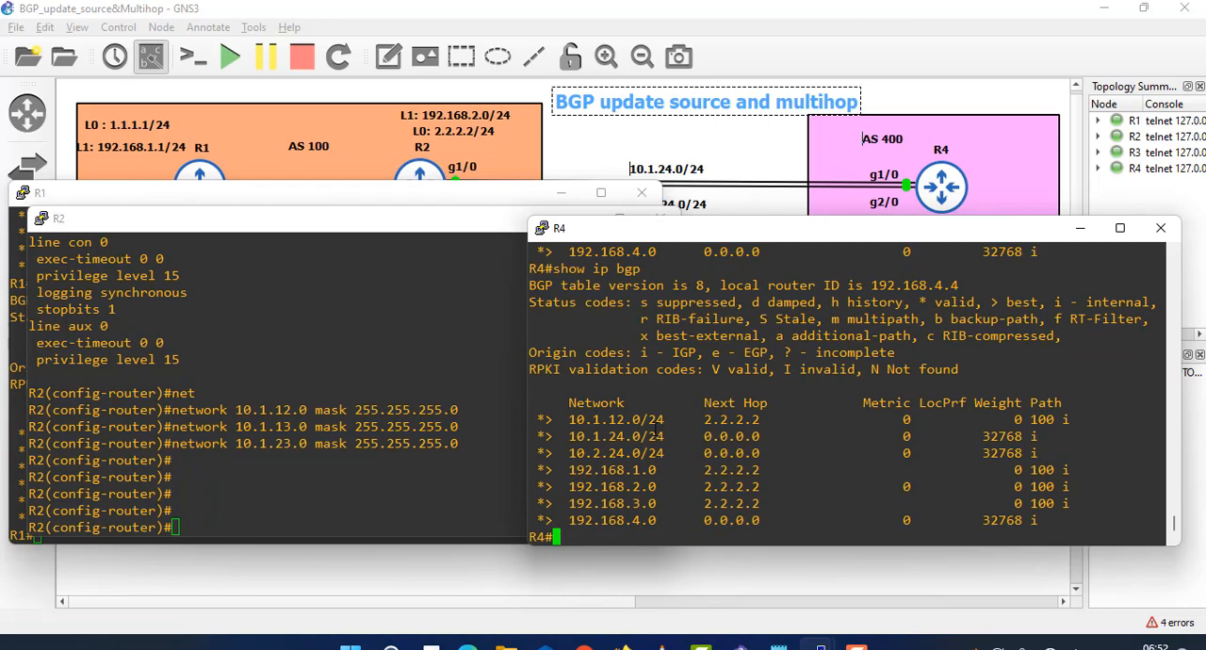
{"action": "key", "text": "Up"}
{"action": "key", "text": "Down"}
- Run show ip bgp again on R4 and examine the 10.1.12.0/24, 10.1.13.0/24 and 10.1.23.0/24 routes
{"action": "key", "text": "Up"}
{"action": "key", "text": "Return"}
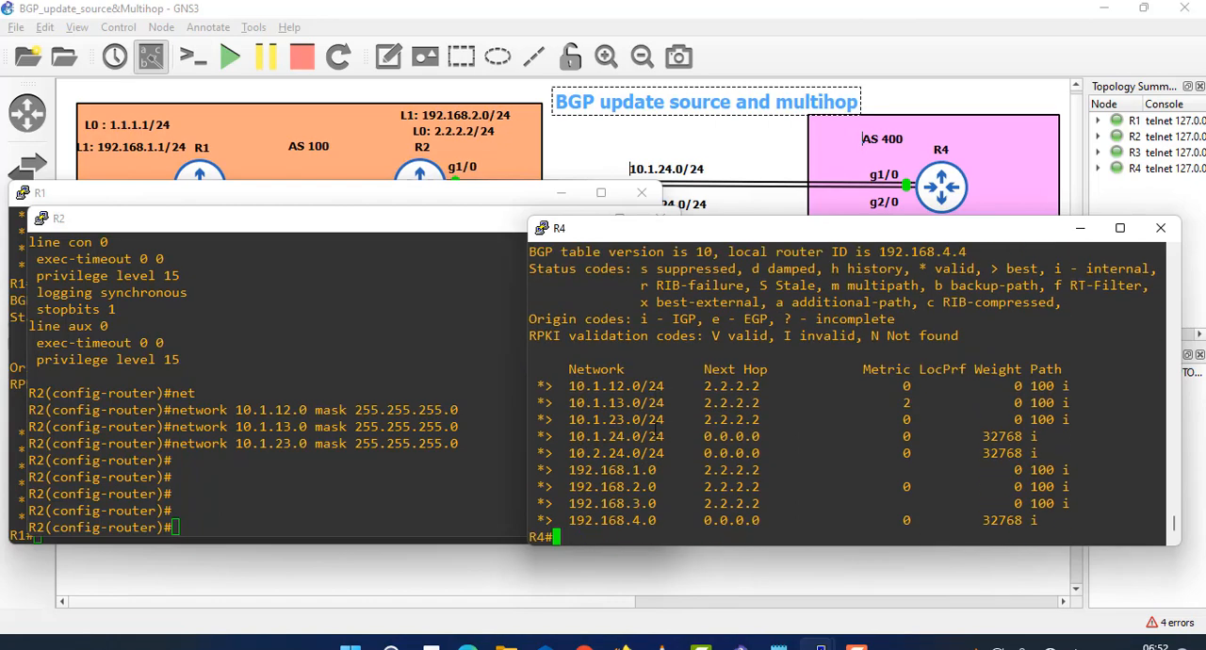
{"action": "left_click_drag", "start_coordinate": [667, 403], "coordinate": [570, 403]}
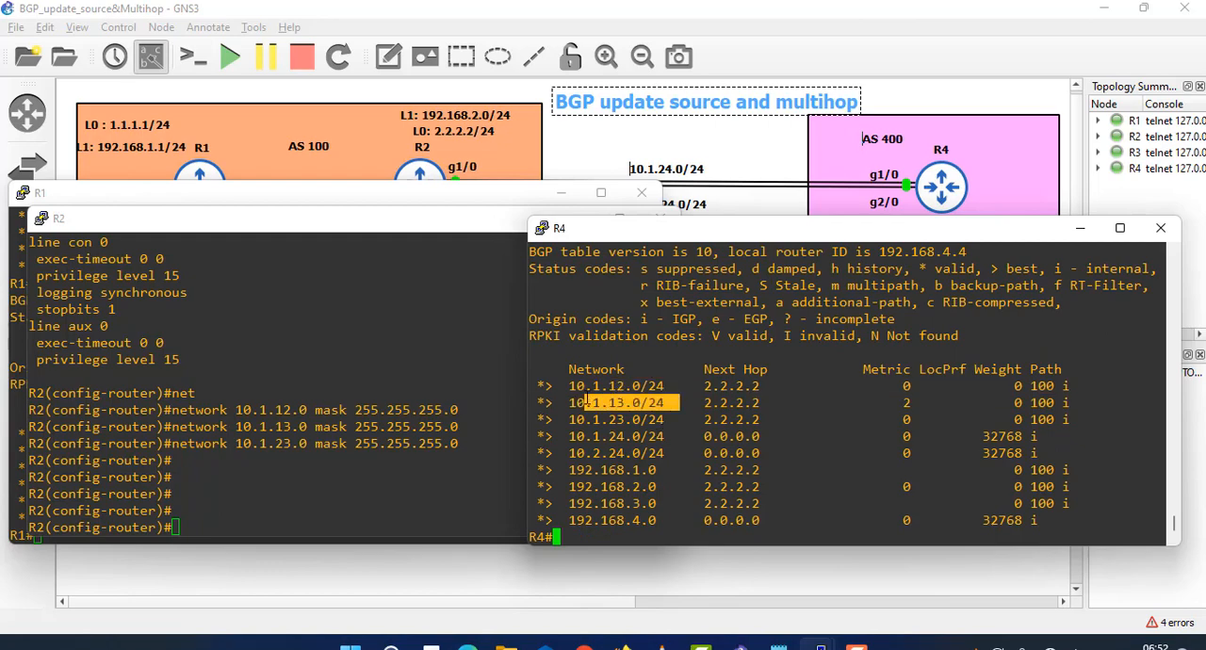
{"action": "left_click_drag", "start_coordinate": [678, 420], "coordinate": [569, 420]}
{"action": "left_click_drag", "start_coordinate": [645, 405], "coordinate": [597, 386]}
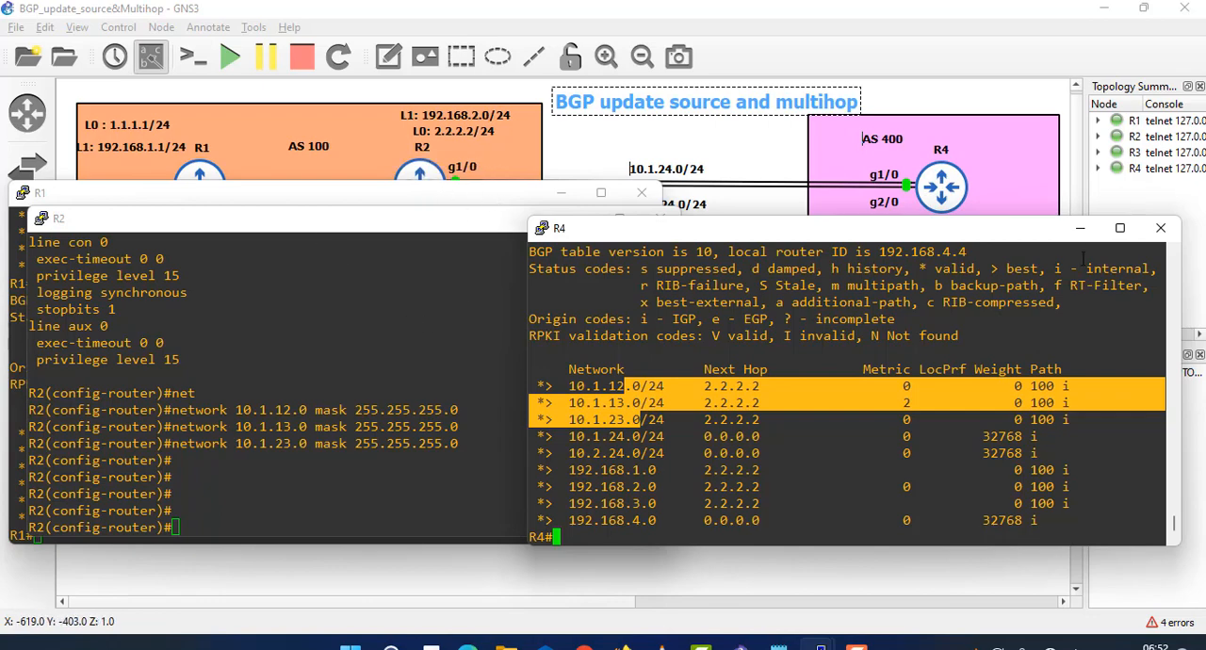
- Clear away R4's and R2's consoles, arrange R1's and R3's consoles, and run show ip bgp on R3
{"action": "left_click", "coordinate": [1085, 230]}
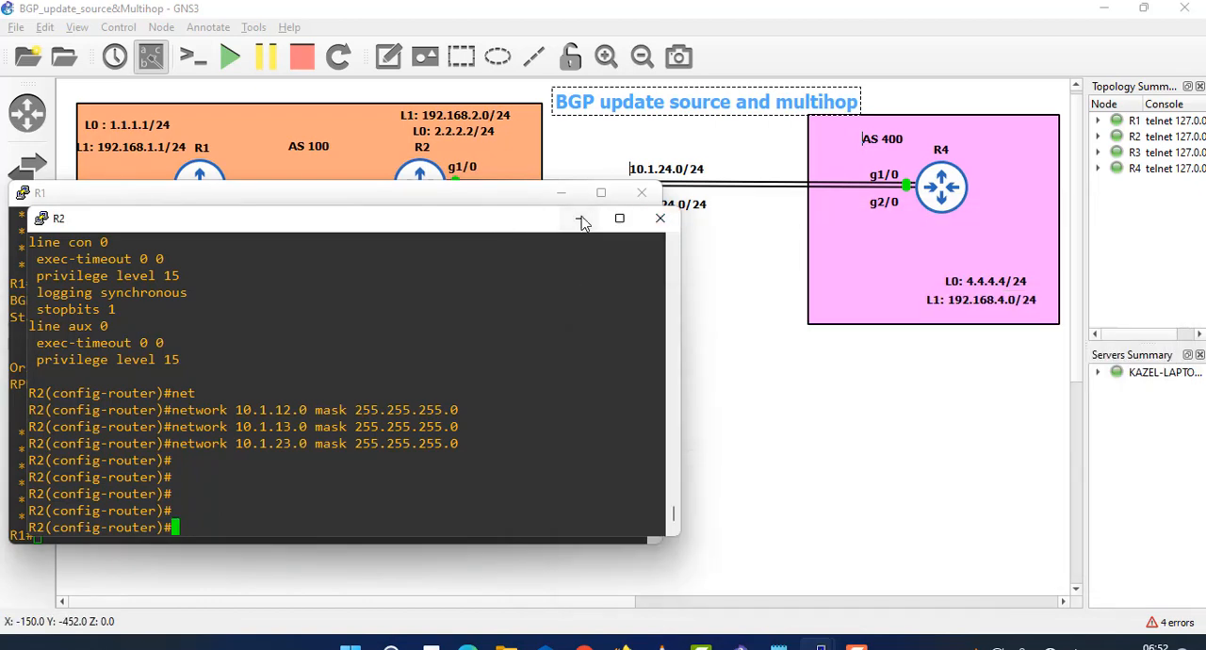
{"action": "left_click", "coordinate": [582, 218]}
{"action": "left_click_drag", "start_coordinate": [404, 200], "coordinate": [459, 115]}
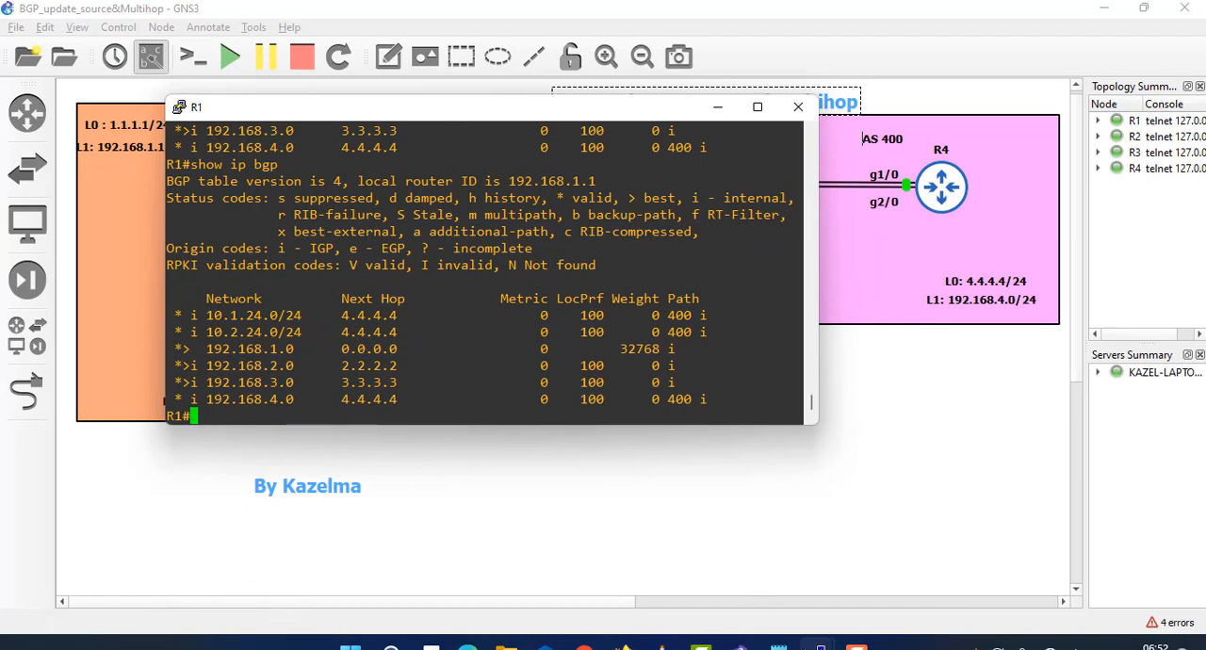
{"action": "mouse_move", "coordinate": [820, 646]}
{"action": "left_click", "coordinate": [890, 588]}
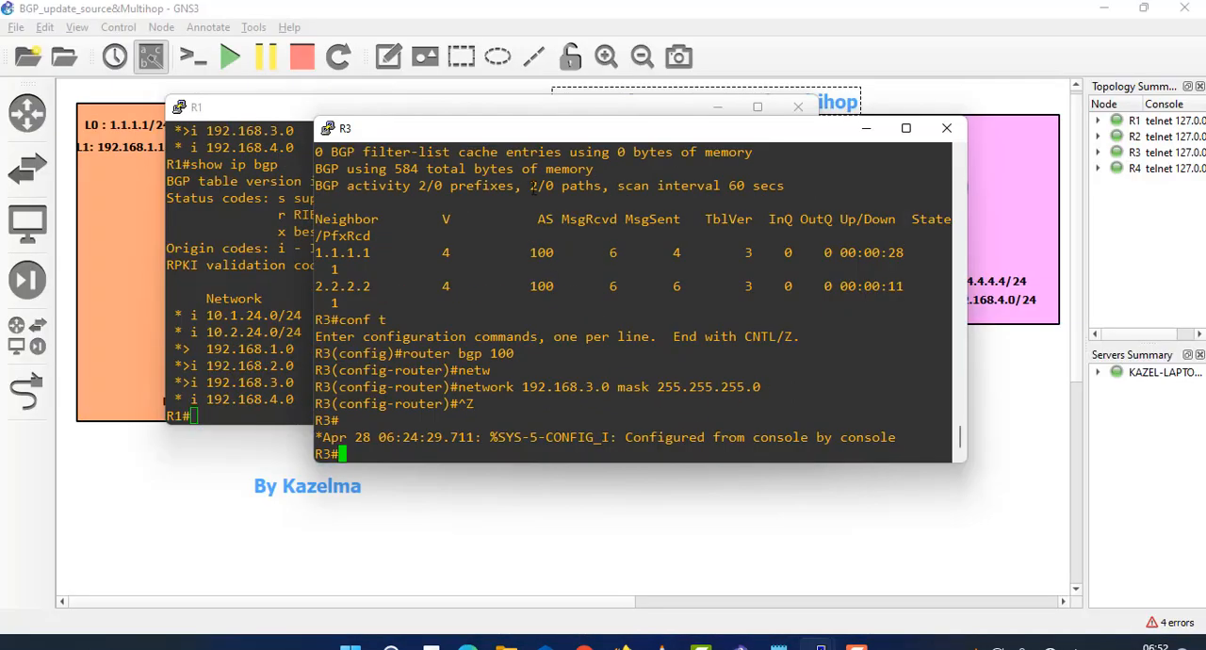
{"action": "left_click_drag", "start_coordinate": [546, 144], "coordinate": [699, 236]}
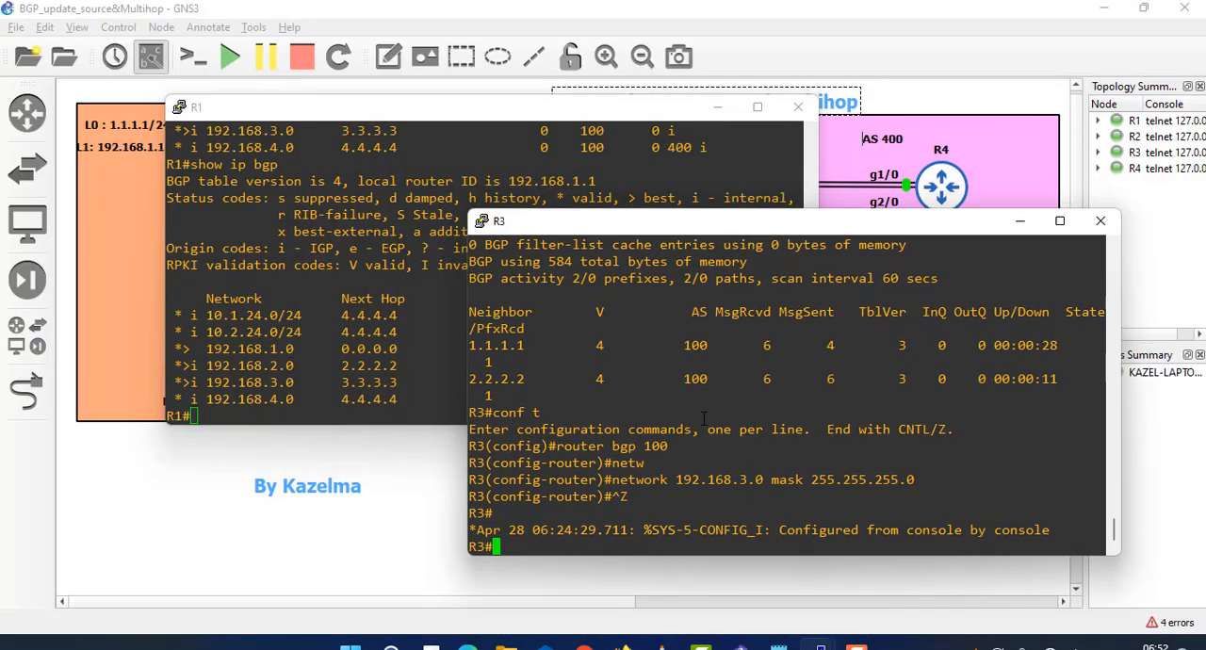
{"action": "type", "text": "show ip b"}
{"action": "key", "text": "Tab"}
{"action": "key", "text": "Return"}
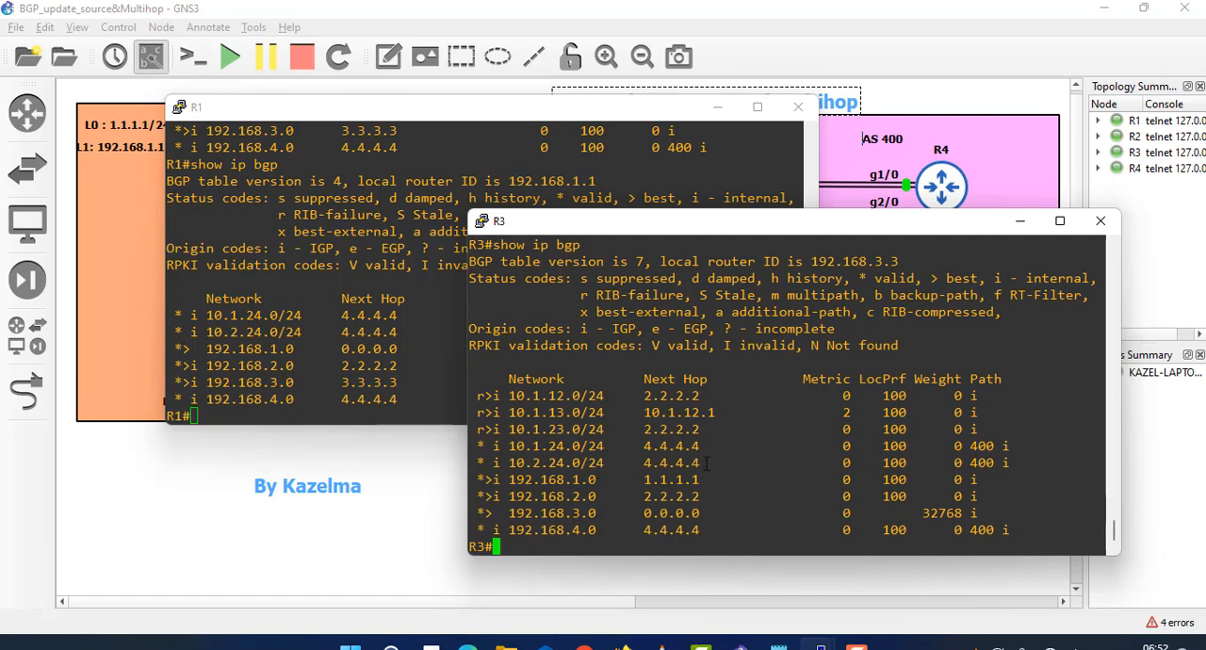
- Examine the 10.1.24.0/24 and 10.2.24.0/24 routes and their next hops in R3's BGP table
{"action": "left_click_drag", "start_coordinate": [706, 462], "coordinate": [482, 454]}
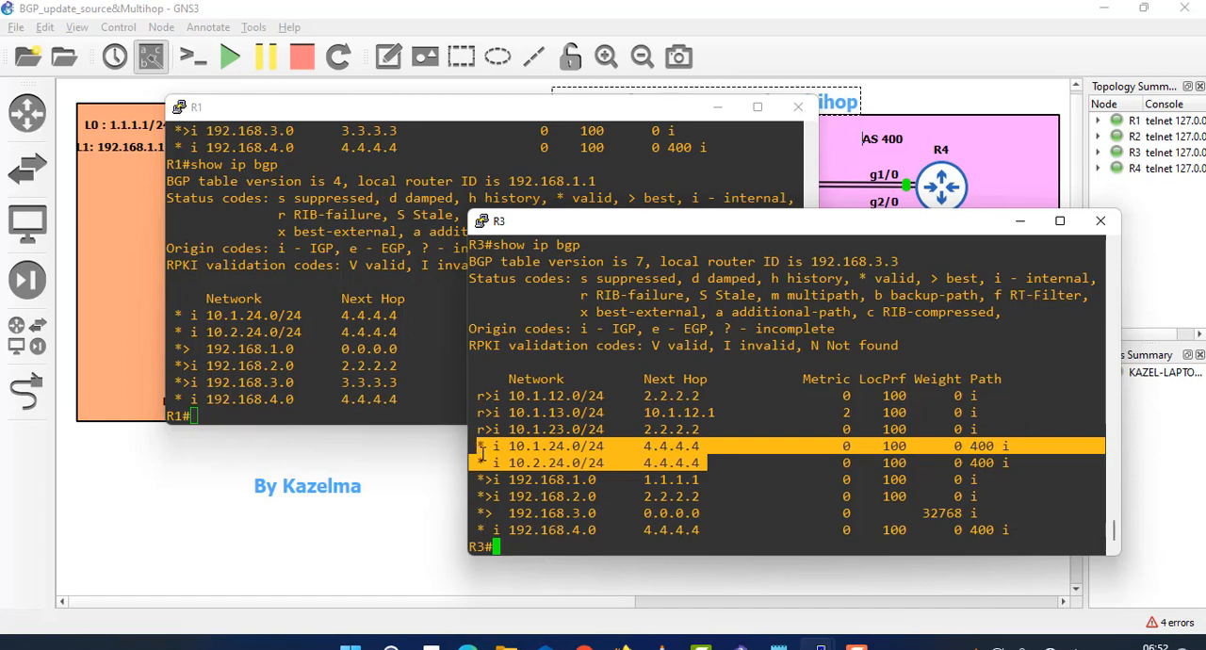
{"action": "left_click", "coordinate": [532, 456]}
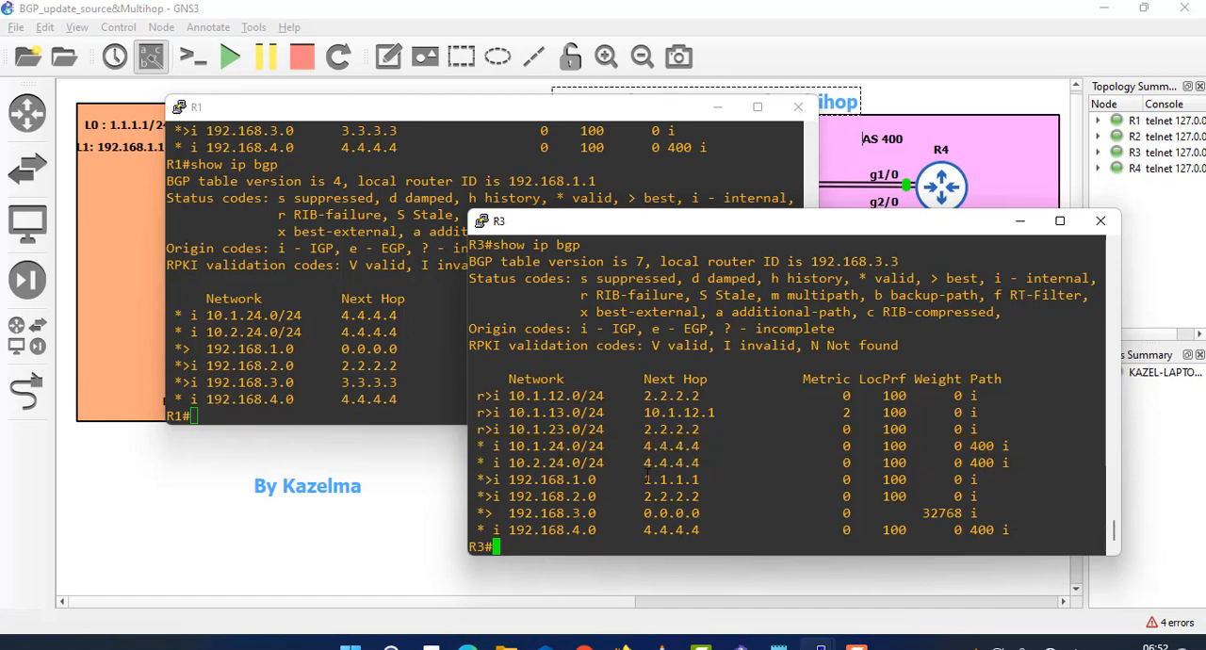
{"action": "left_click_drag", "start_coordinate": [705, 462], "coordinate": [476, 450]}
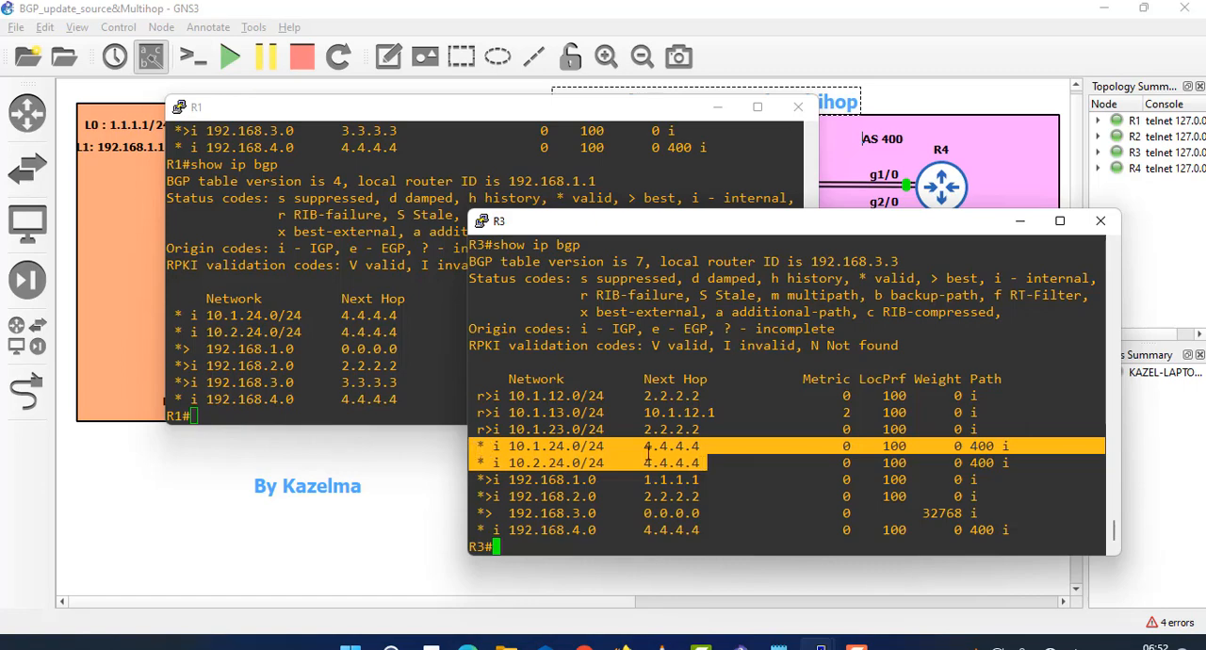
- Ping R4's loopback address 4.4.4.4 from R3
{"action": "left_click", "coordinate": [596, 529]}
{"action": "type", "text": "pi"}
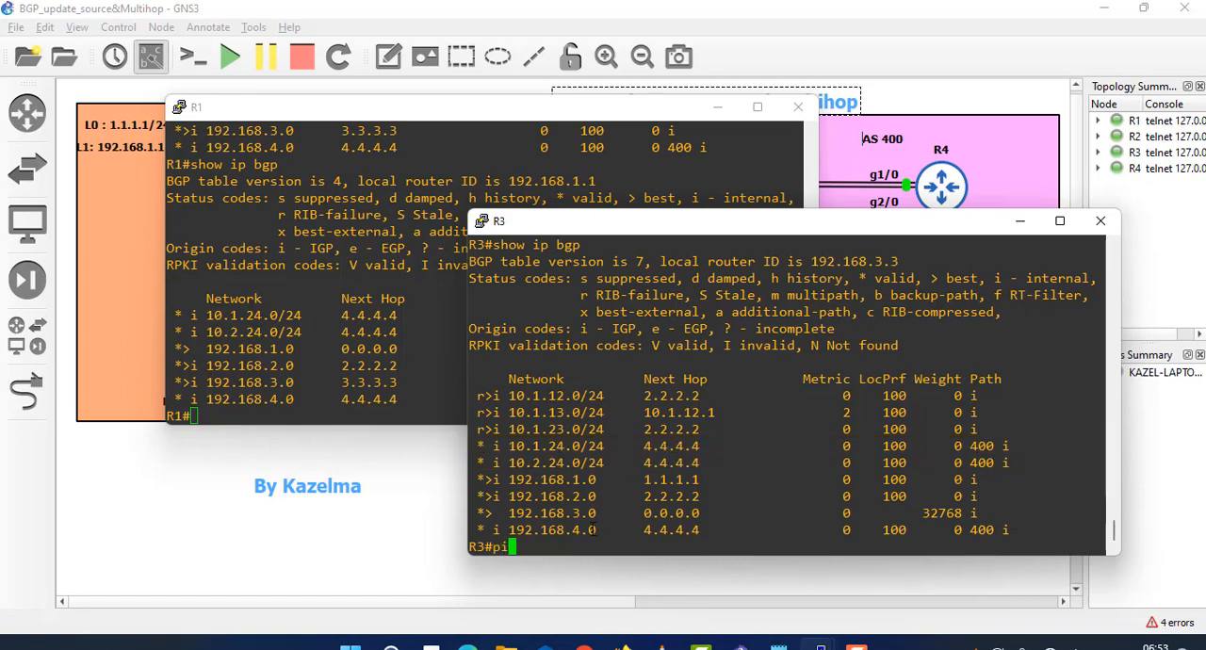
{"action": "type", "text": "ng 4.4.4.4."}
{"action": "key", "text": "Return"}
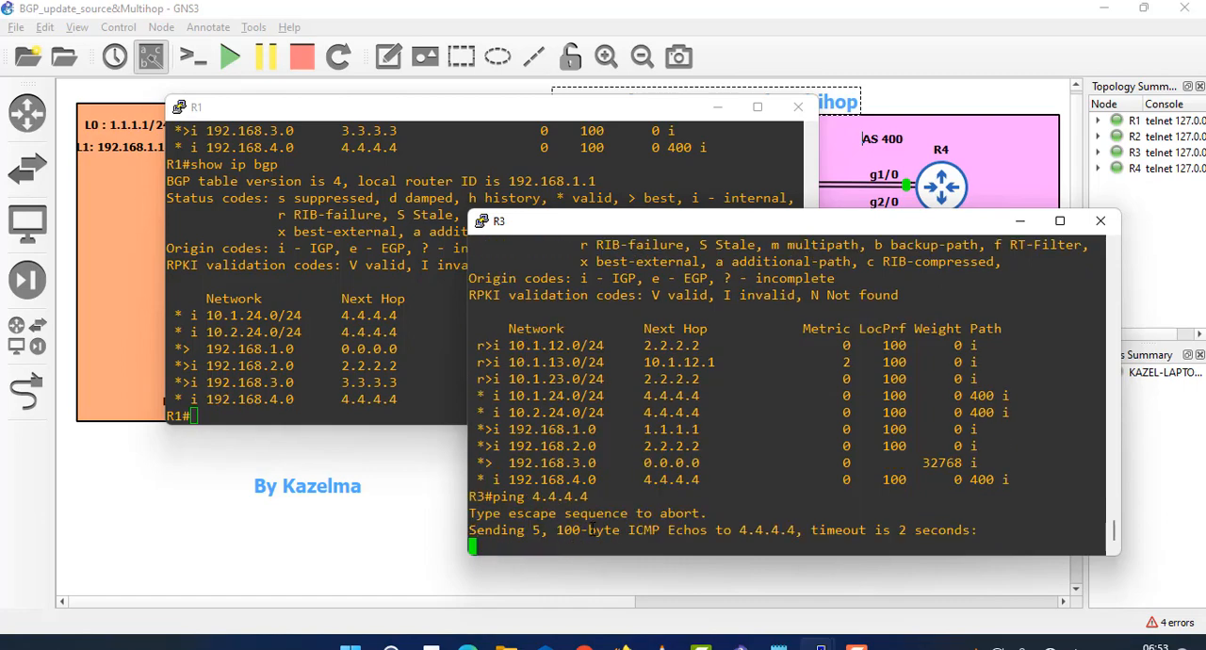
{"action": "left_click_drag", "start_coordinate": [590, 496], "coordinate": [530, 496]}
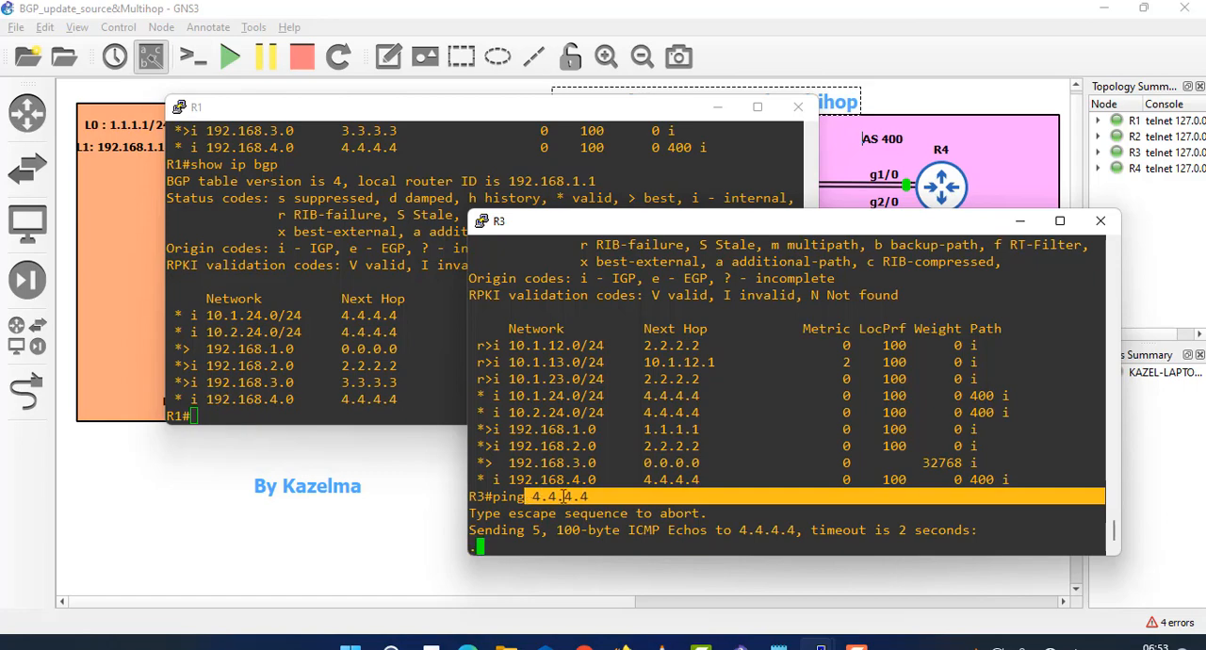
{"action": "left_click", "coordinate": [530, 496]}
- Switch to R1's console and ping 4.4.4.4 from it
{"action": "left_click", "coordinate": [333, 367]}
{"action": "type", "text": "pi"}
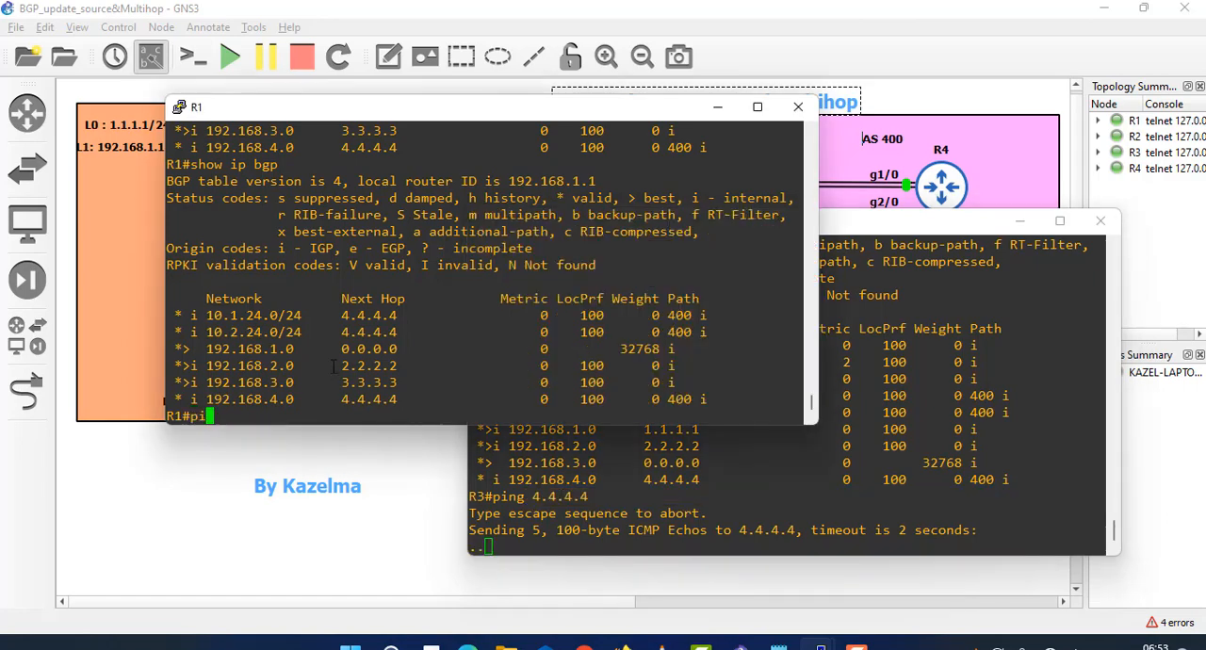
{"action": "type", "text": "ng 4.4.4.4"}
{"action": "key", "text": "Return"}
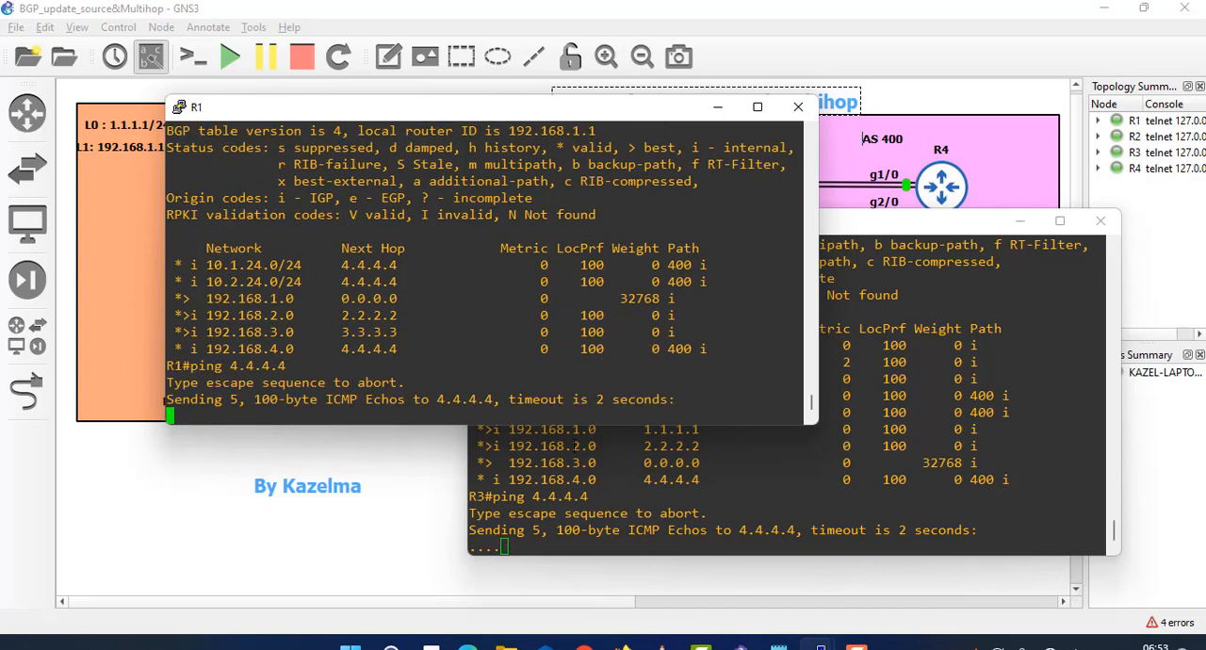
- Switch to R4's console and ping 192.168.1.0 from it
{"action": "mouse_move", "coordinate": [821, 646]}
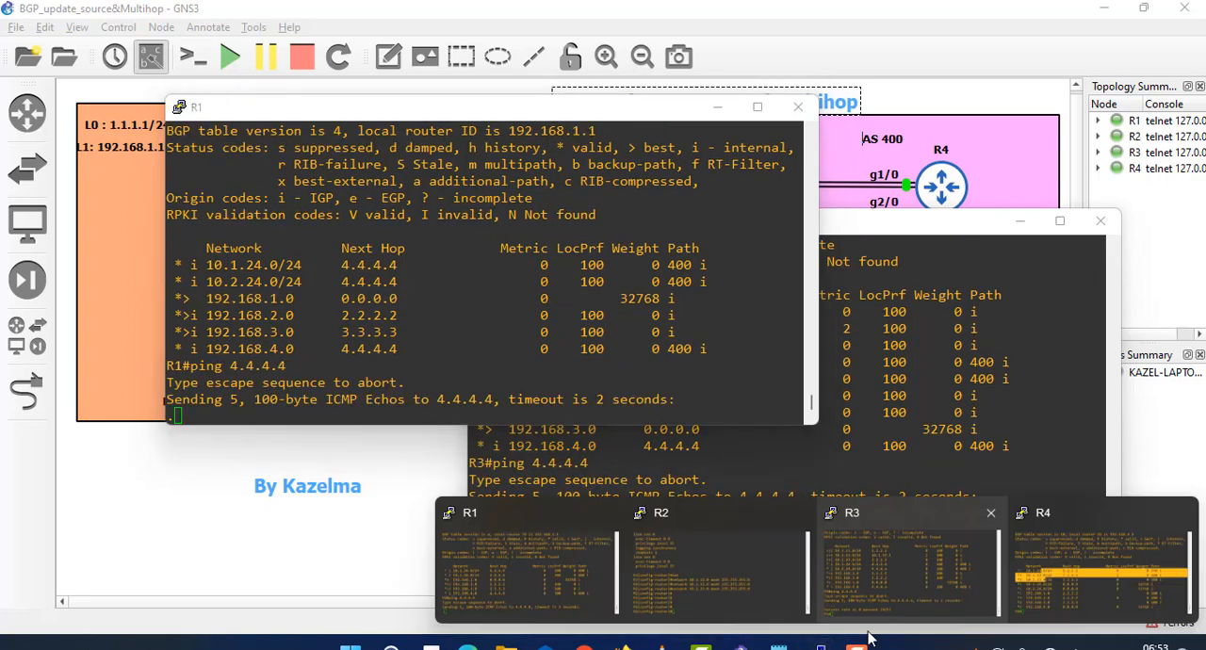
{"action": "left_click", "coordinate": [1061, 567]}
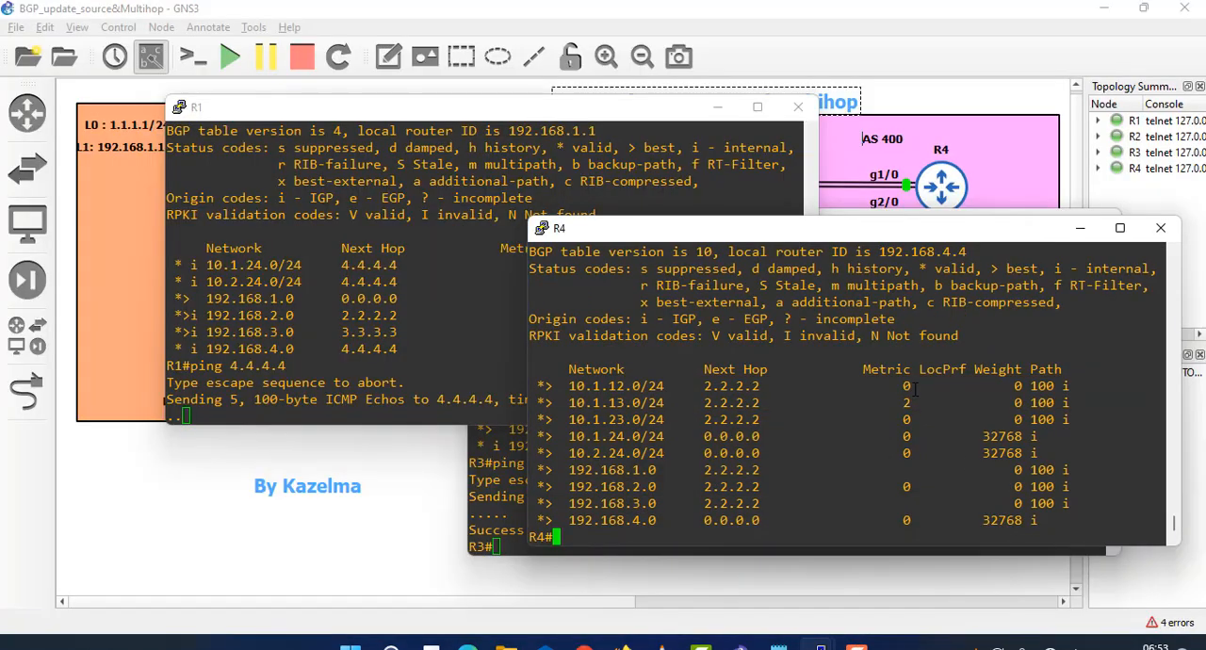
{"action": "type", "text": "ping 2.2."}
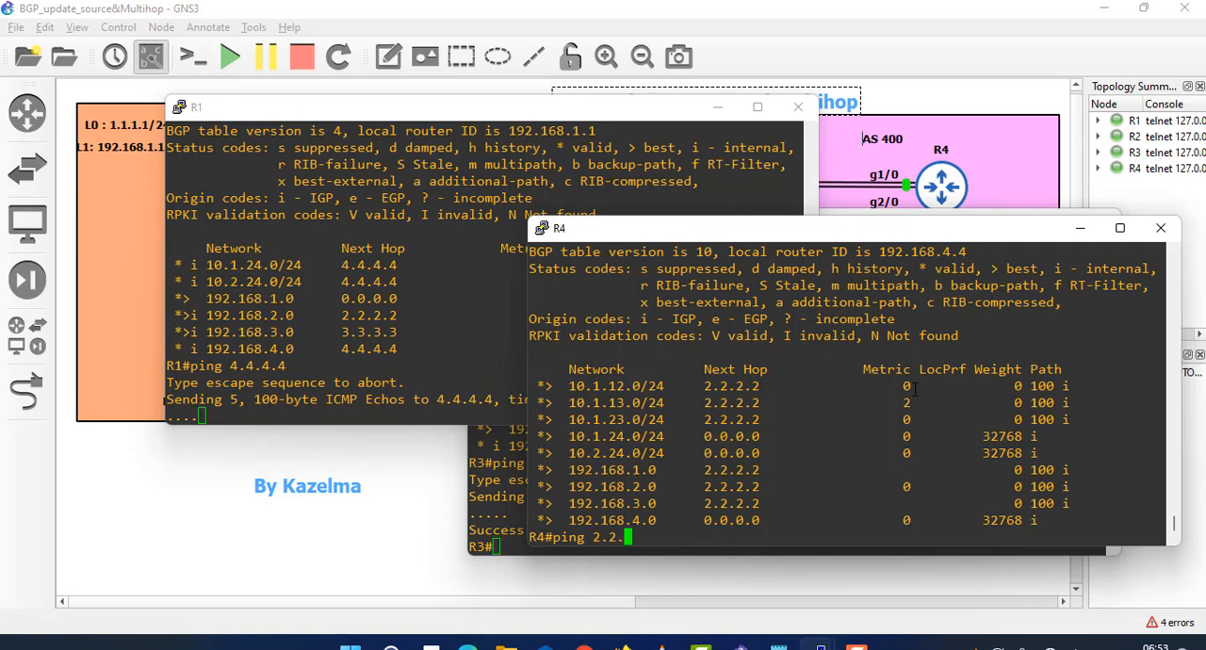
{"action": "key", "text": "BackSpace"}
{"action": "key", "text": "BackSpace"}
{"action": "key", "text": "BackSpace"}
{"action": "key", "text": "BackSpace"}
{"action": "type", "text": "192.168.1.0"}
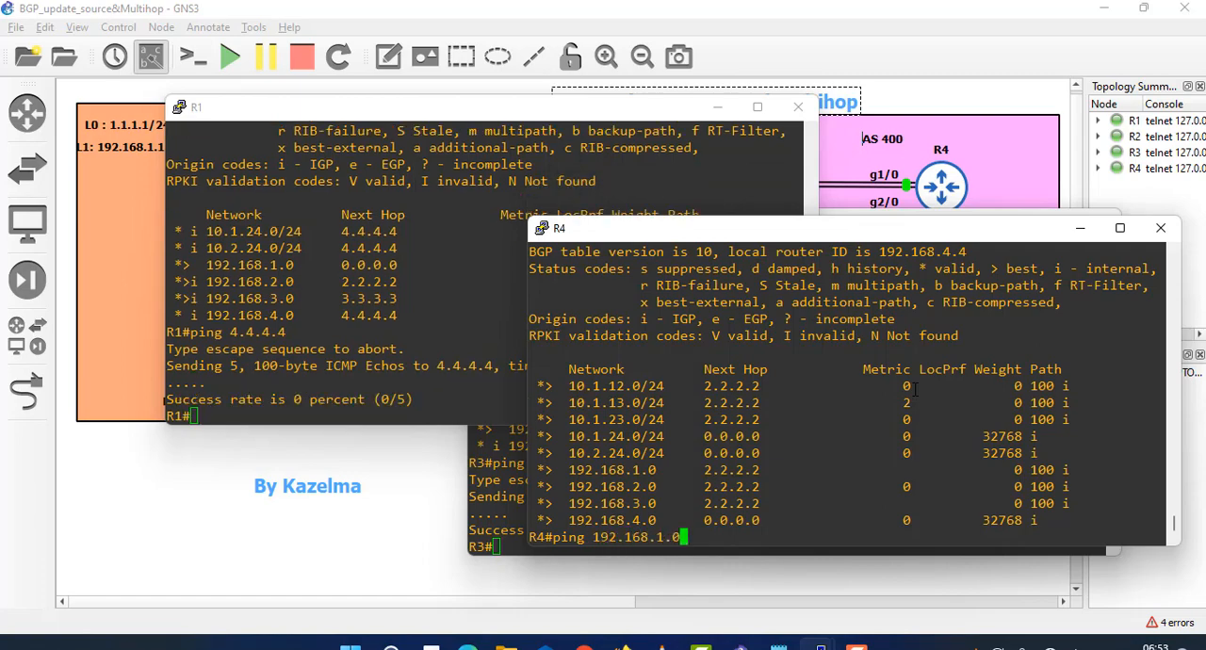
{"action": "key", "text": "Return"}
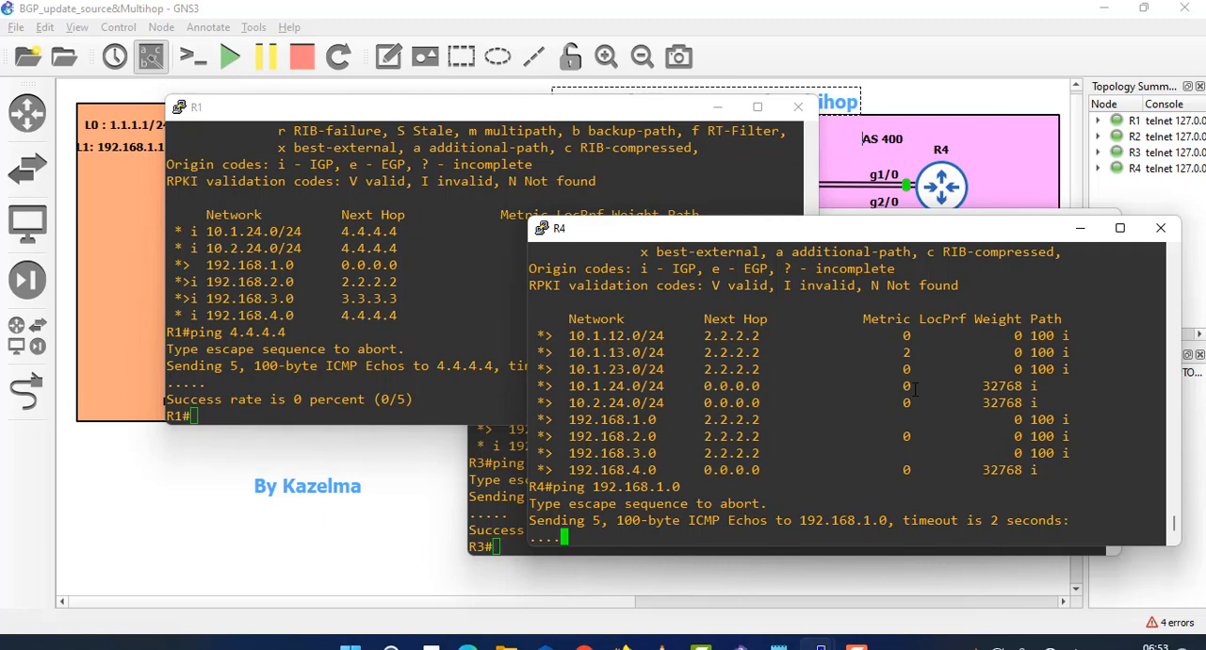
- Ping R1's loopback address 192.168.1.1 from R4
{"action": "key", "text": "Up"}
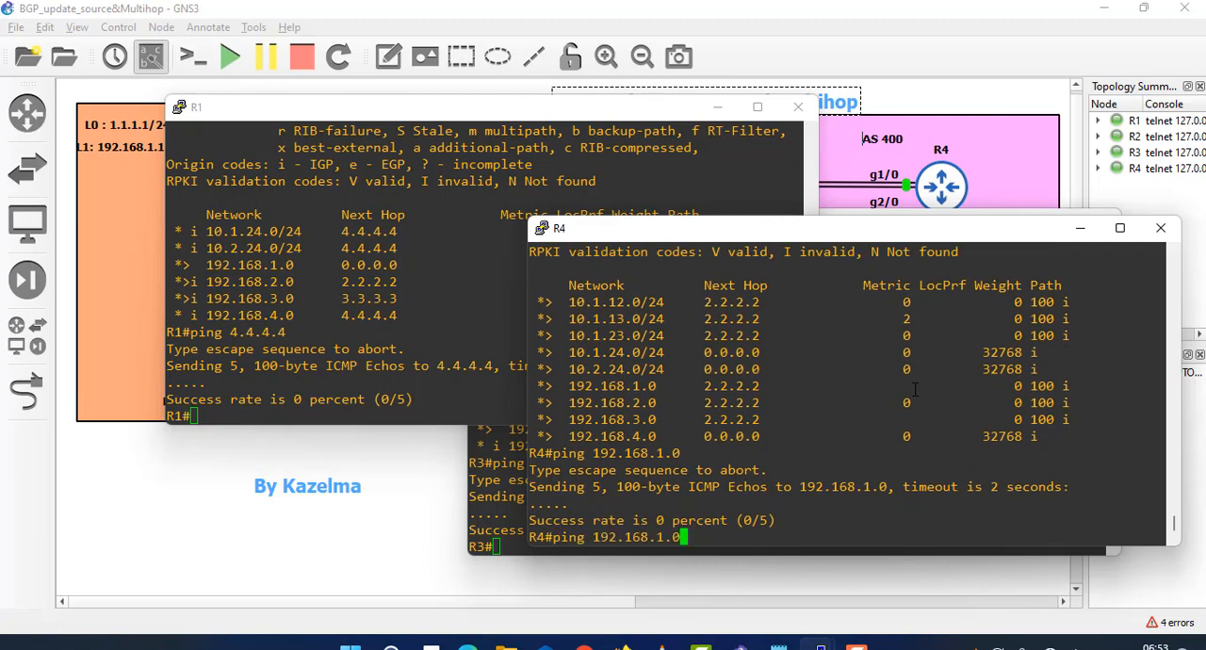
{"action": "key", "text": "BackSpace"}
{"action": "type", "text": "1"}
{"action": "key", "text": "Return"}
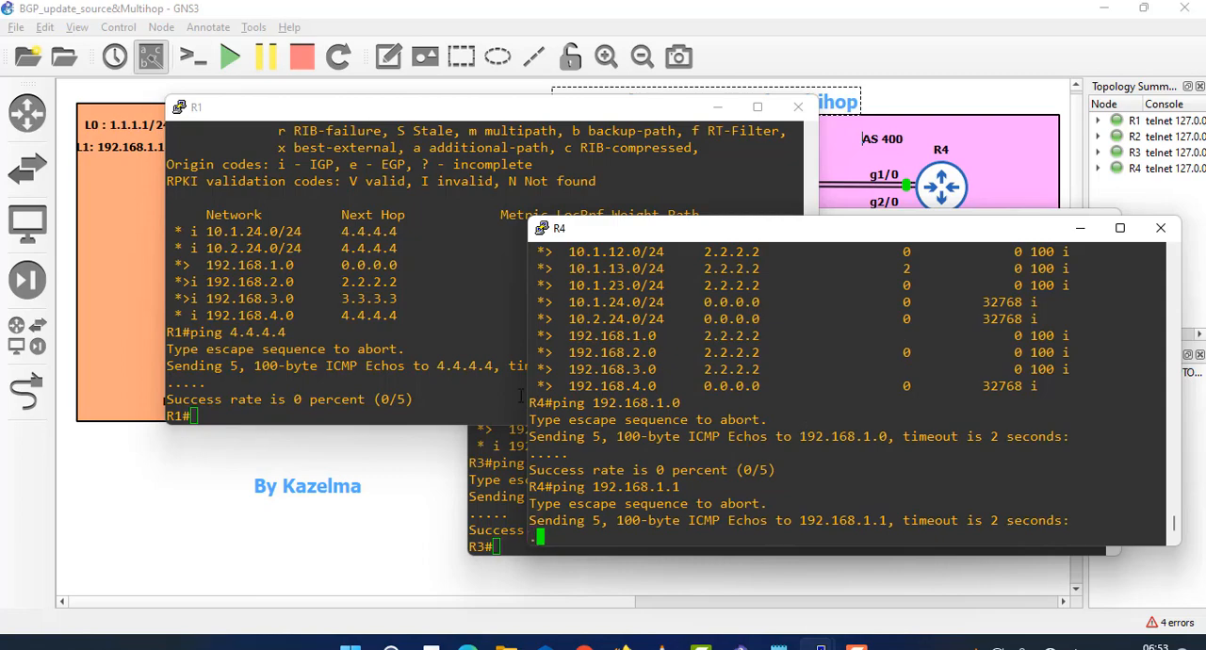
{"action": "left_click", "coordinate": [474, 250]}
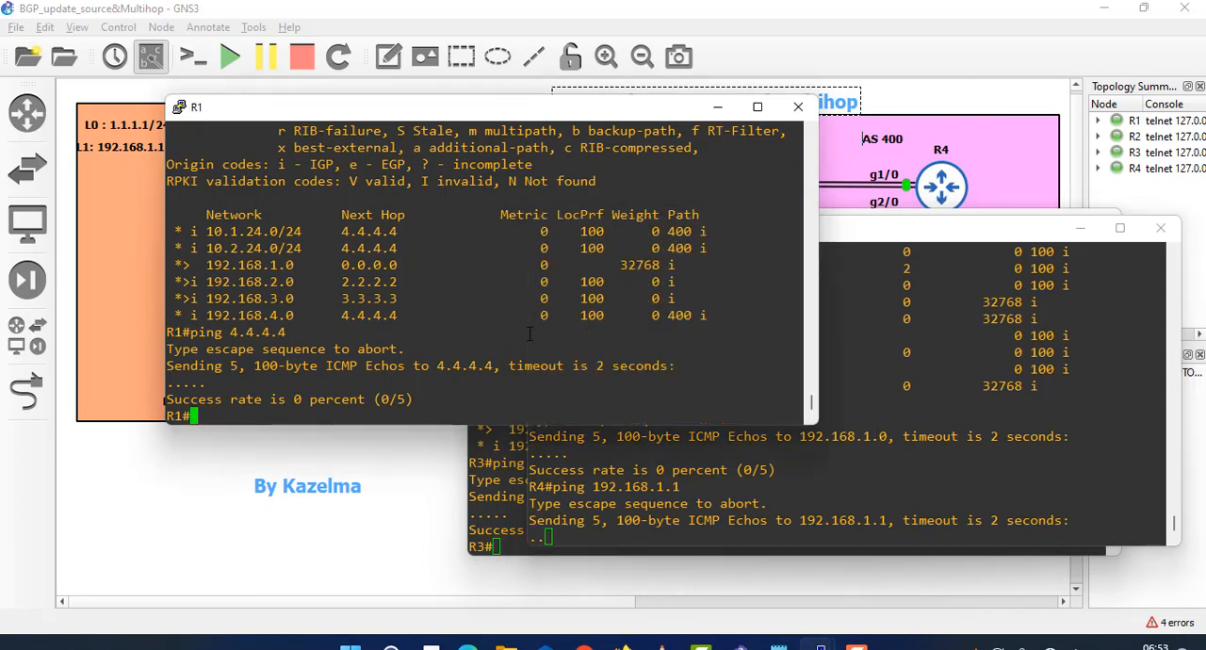
{"action": "left_click", "coordinate": [850, 360]}
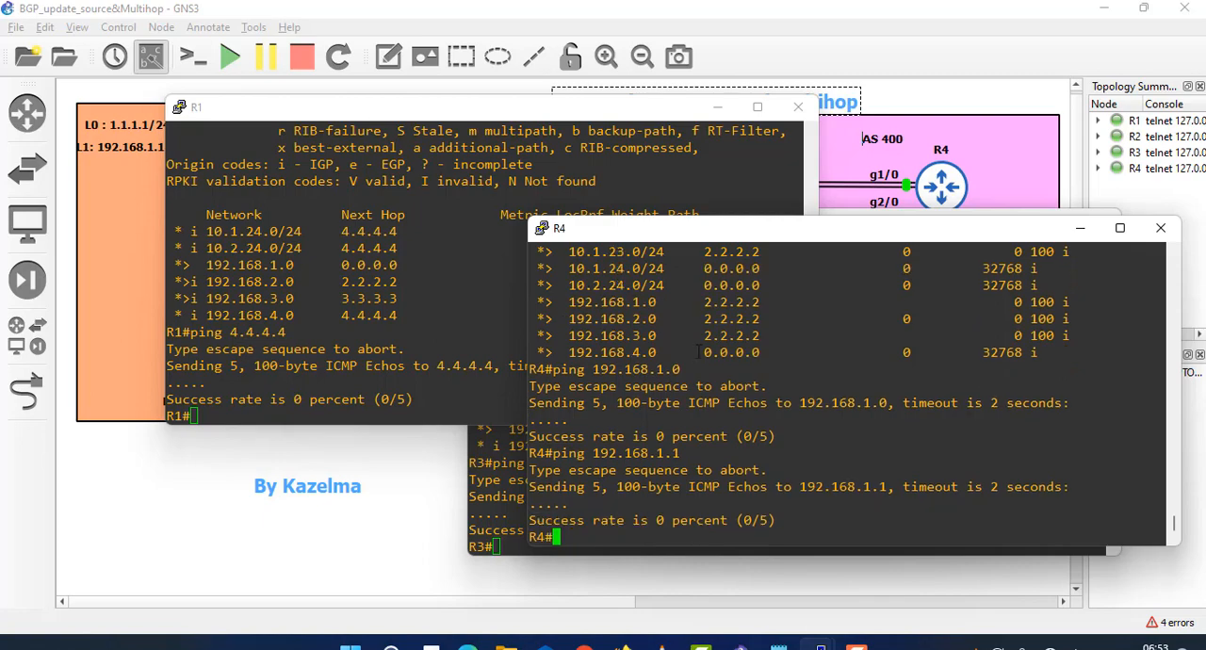
{"action": "left_click", "coordinate": [486, 477]}
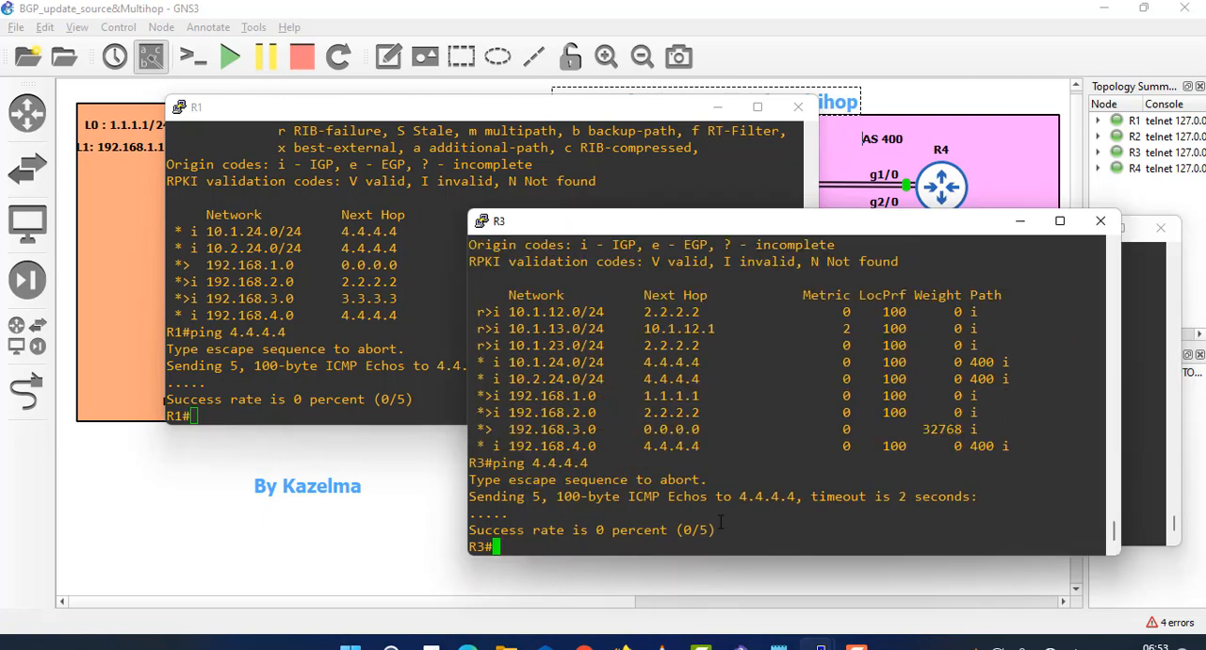
- Switch to R2's console and set next-hop-self for BGP neighbor 1.1.1.1
{"action": "mouse_move", "coordinate": [821, 646]}
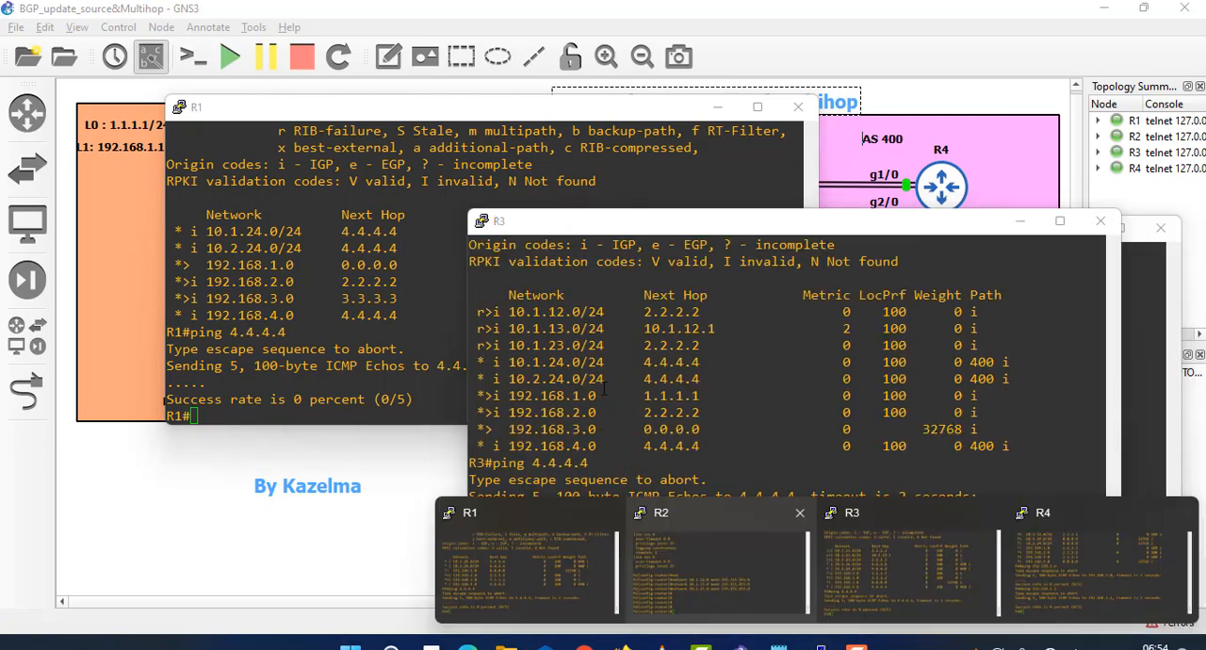
{"action": "left_click", "coordinate": [731, 546]}
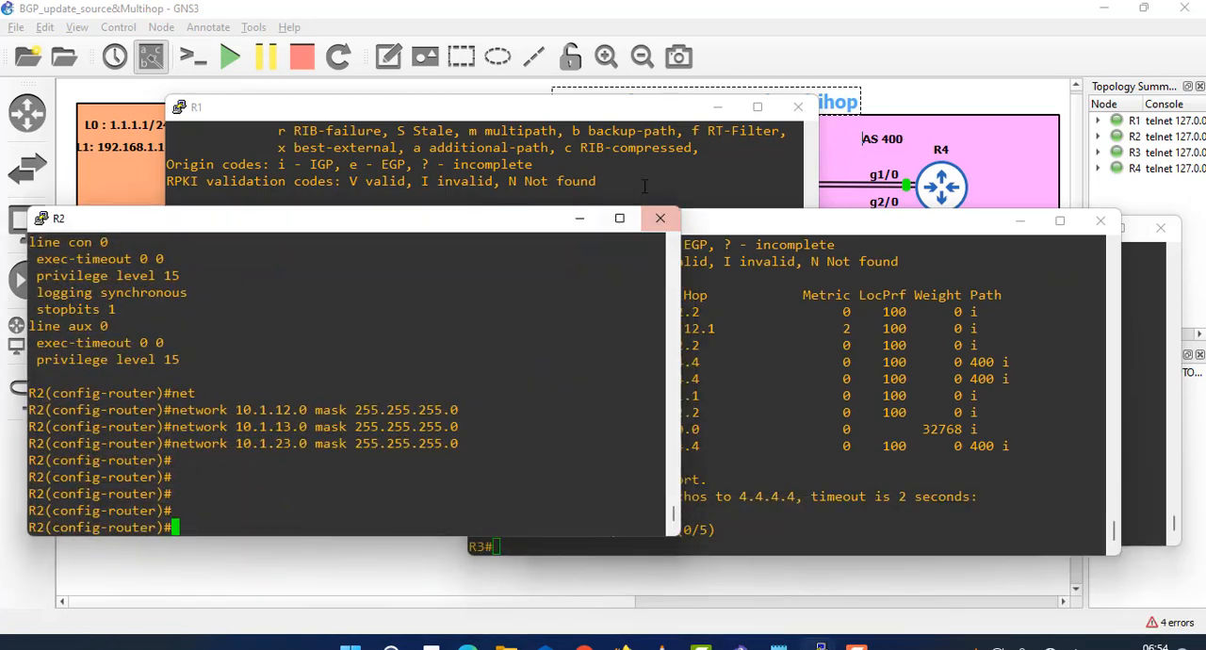
{"action": "left_click", "coordinate": [717, 106]}
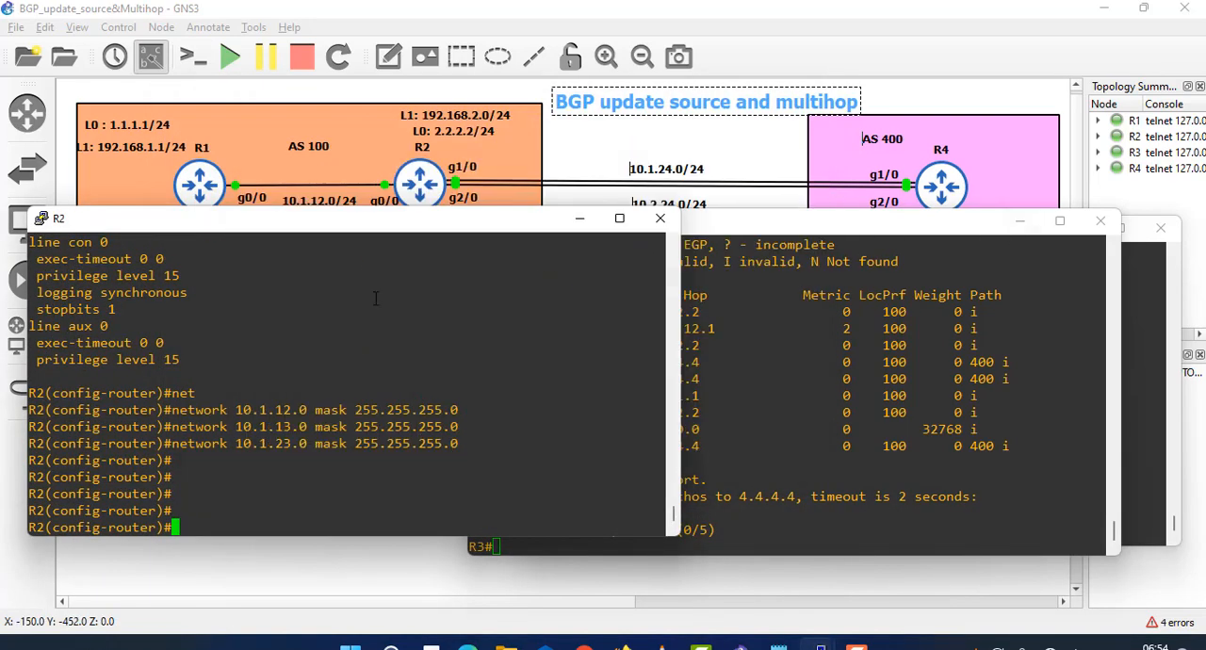
{"action": "type", "text": "nei"}
{"action": "key", "text": "Tab"}
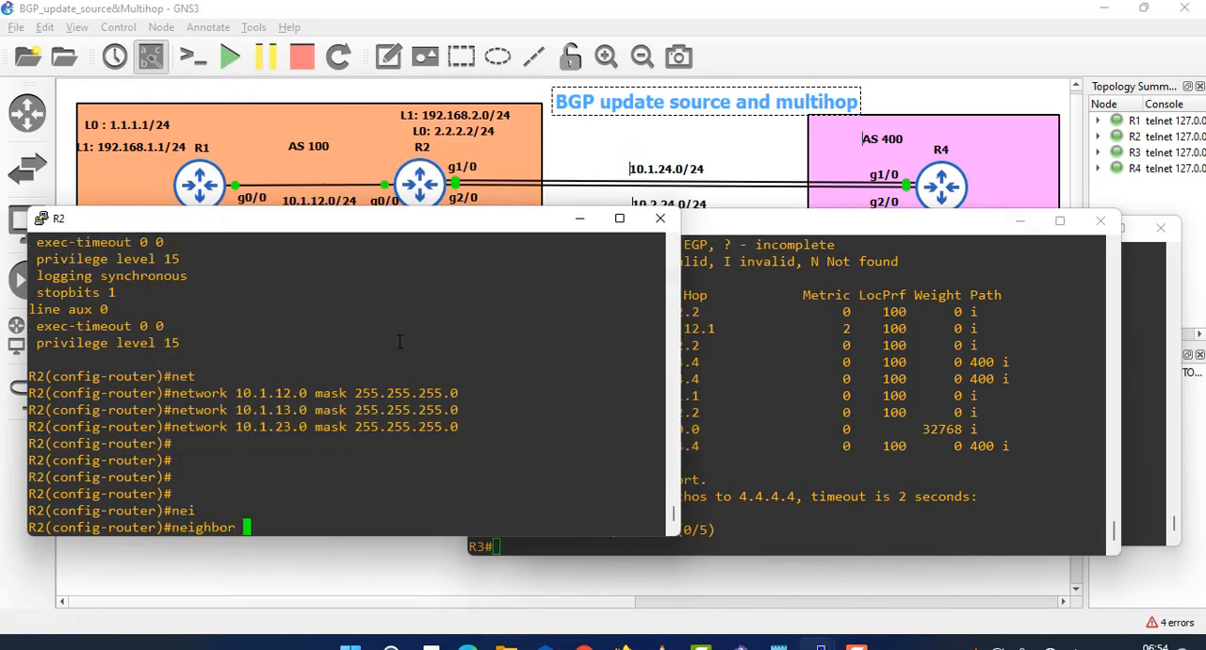
{"action": "type", "text": "1.1.1.1 nex"}
{"action": "key", "text": "Tab"}
{"action": "type", "text": "s"}
{"action": "key", "text": "Tab"}
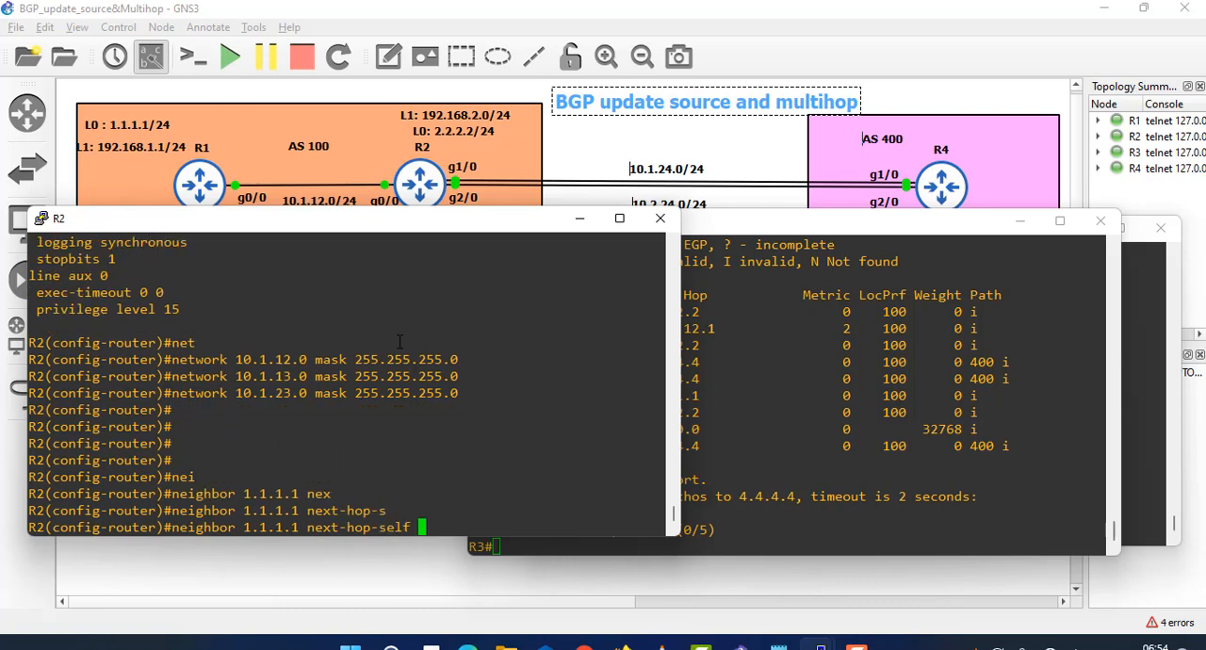
{"action": "key", "text": "Return"}
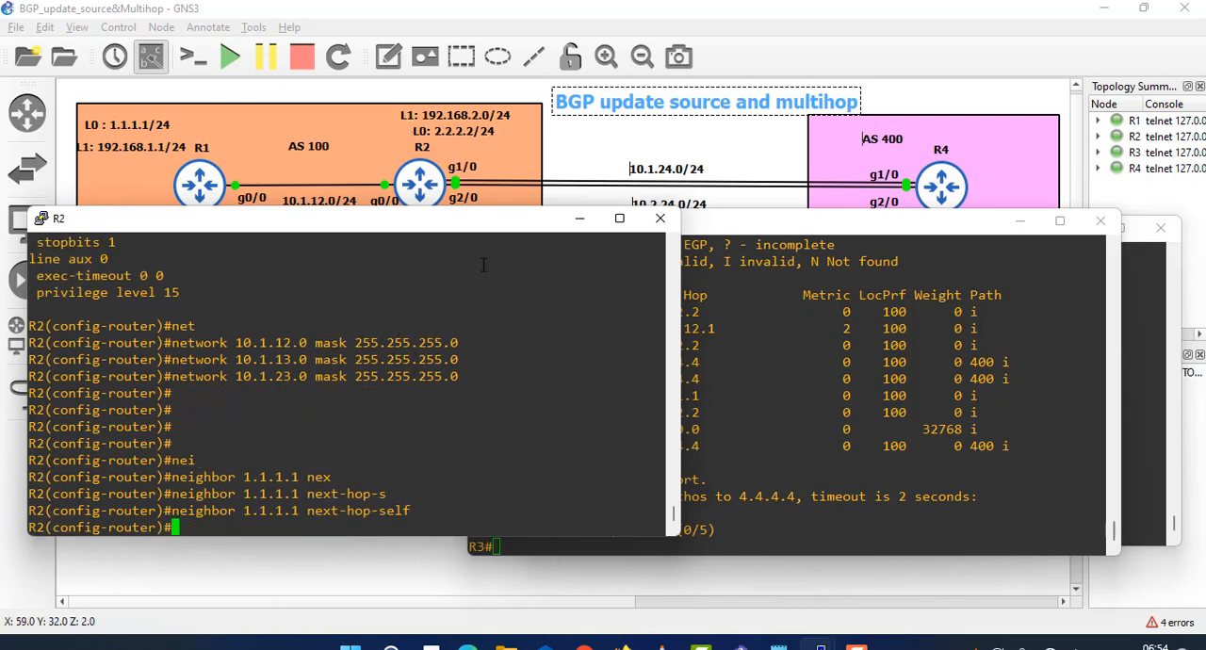
- Set next-hop-self for BGP neighbor 3.3.3.3 on R2
{"action": "type", "text": "nei"}
{"action": "key", "text": "Tab"}
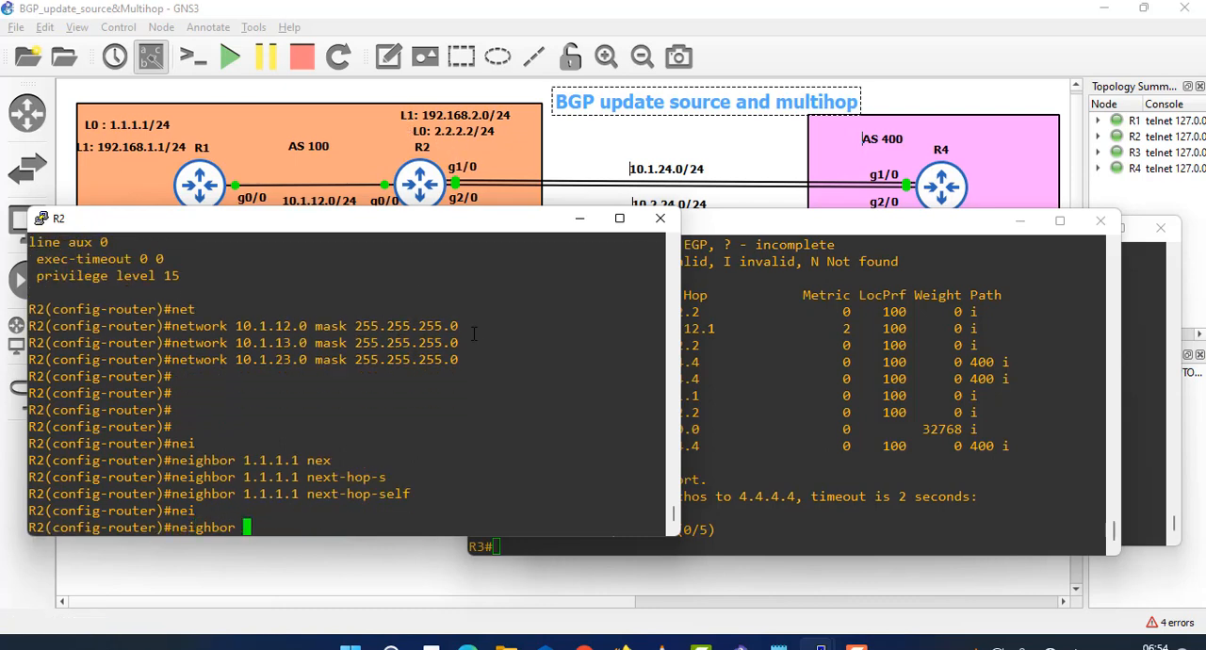
{"action": "type", "text": "3.3.3.3 re"}
{"action": "key", "text": "Tab"}
{"action": "type", "text": "mo"}
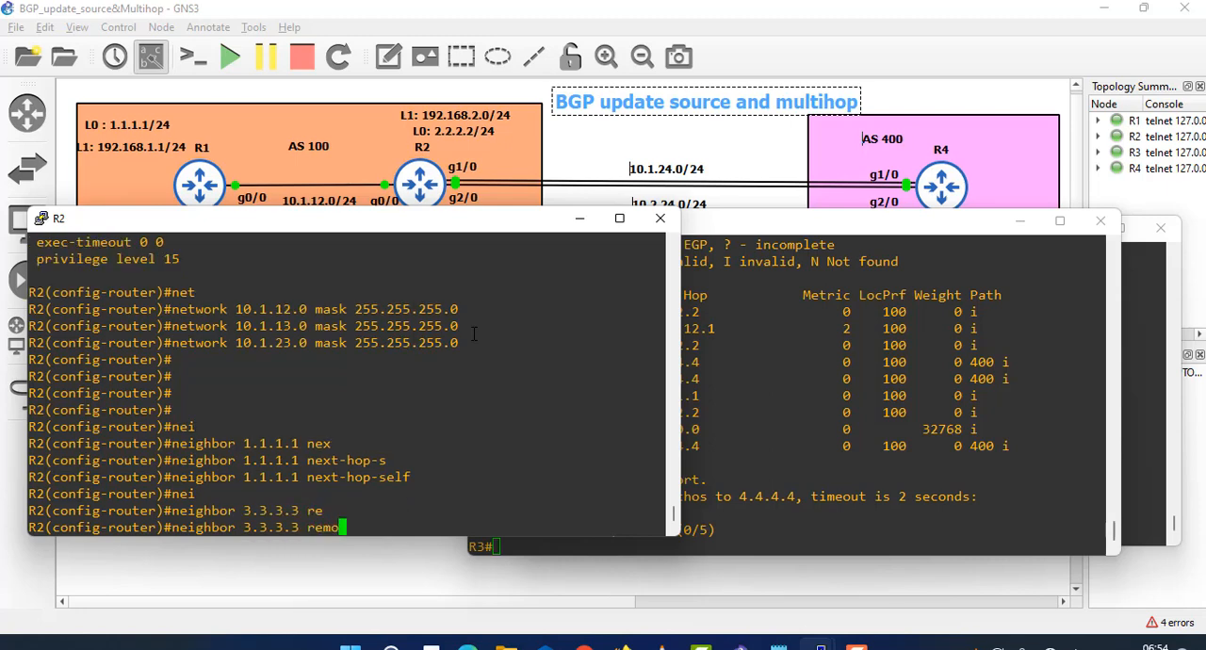
{"action": "key", "text": "BackSpace"}
{"action": "key", "text": "BackSpace"}
{"action": "key", "text": "BackSpace"}
{"action": "key", "text": "BackSpace"}
{"action": "type", "text": "ne"}
{"action": "key", "text": "Tab"}
{"action": "type", "text": "xt-hop-"}
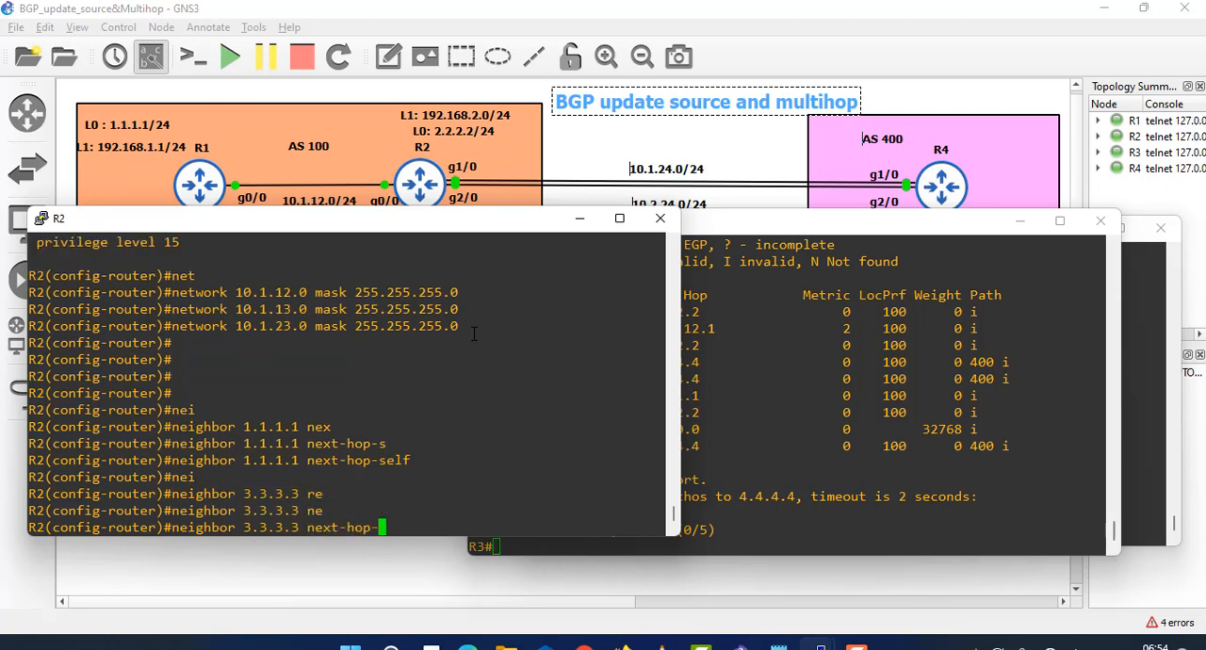
{"action": "type", "text": "s"}
{"action": "key", "text": "Tab"}
{"action": "key", "text": "Return"}
{"action": "key", "text": "Return"}
{"action": "key", "text": "Return"}
{"action": "key", "text": "Return"}
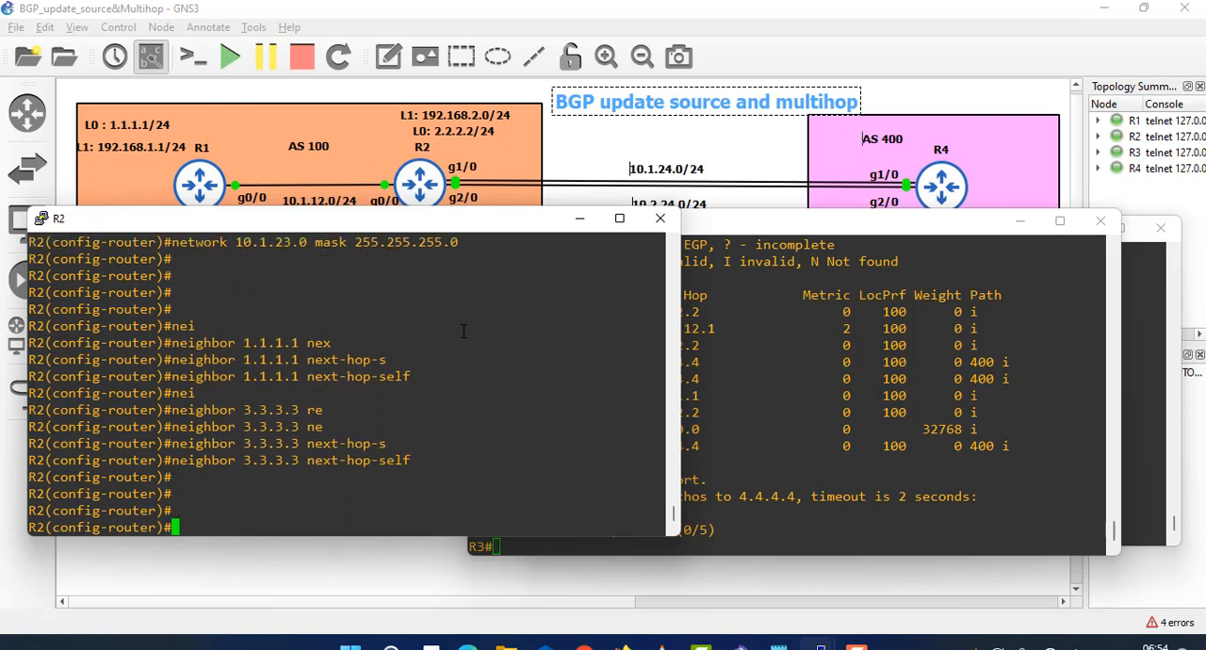
{"action": "left_click", "coordinate": [794, 366]}
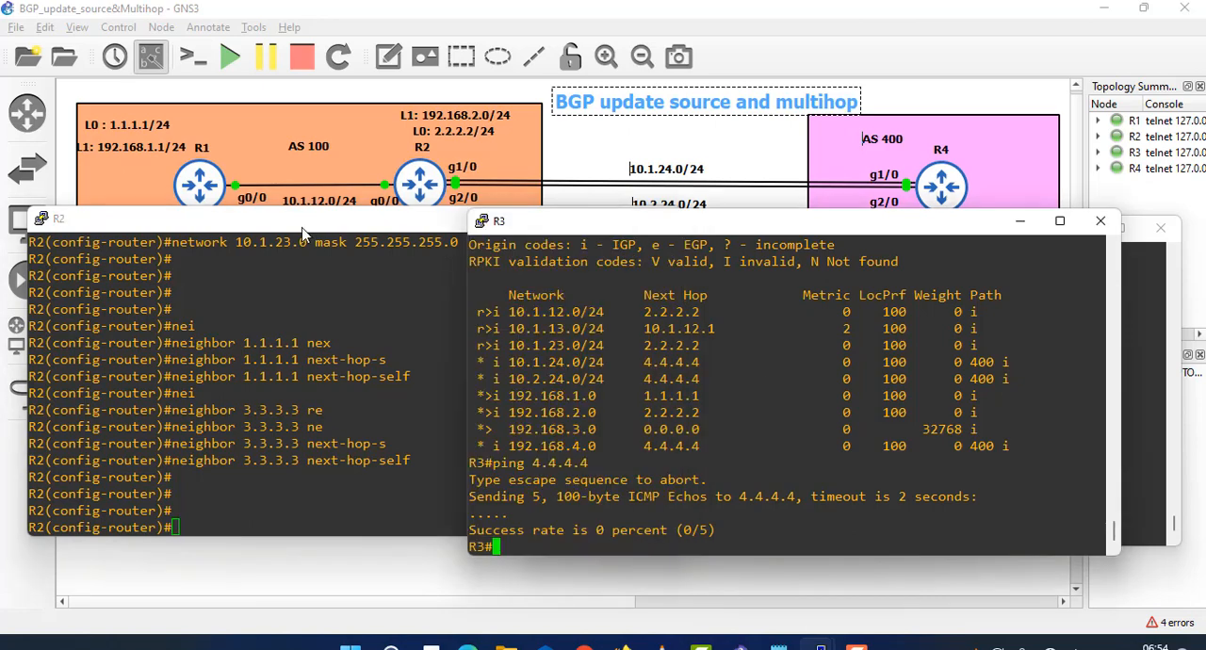
{"action": "left_click_drag", "start_coordinate": [433, 222], "coordinate": [443, 218]}
{"action": "left_click", "coordinate": [587, 215]}
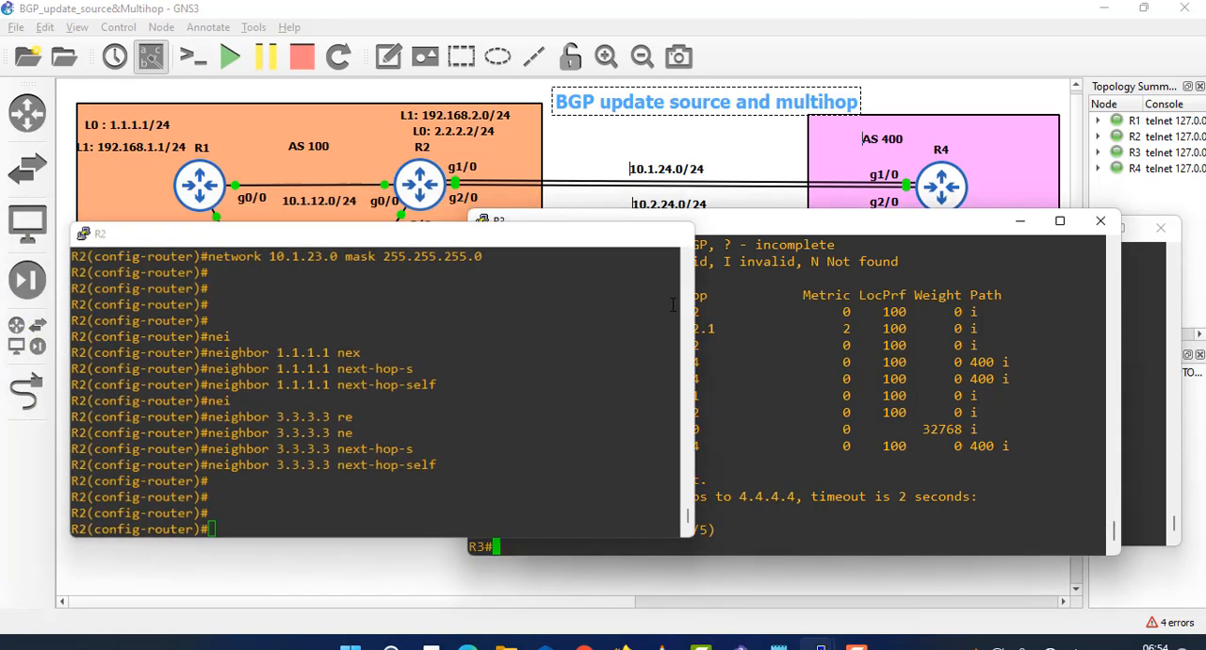
{"action": "mouse_move", "coordinate": [820, 646]}
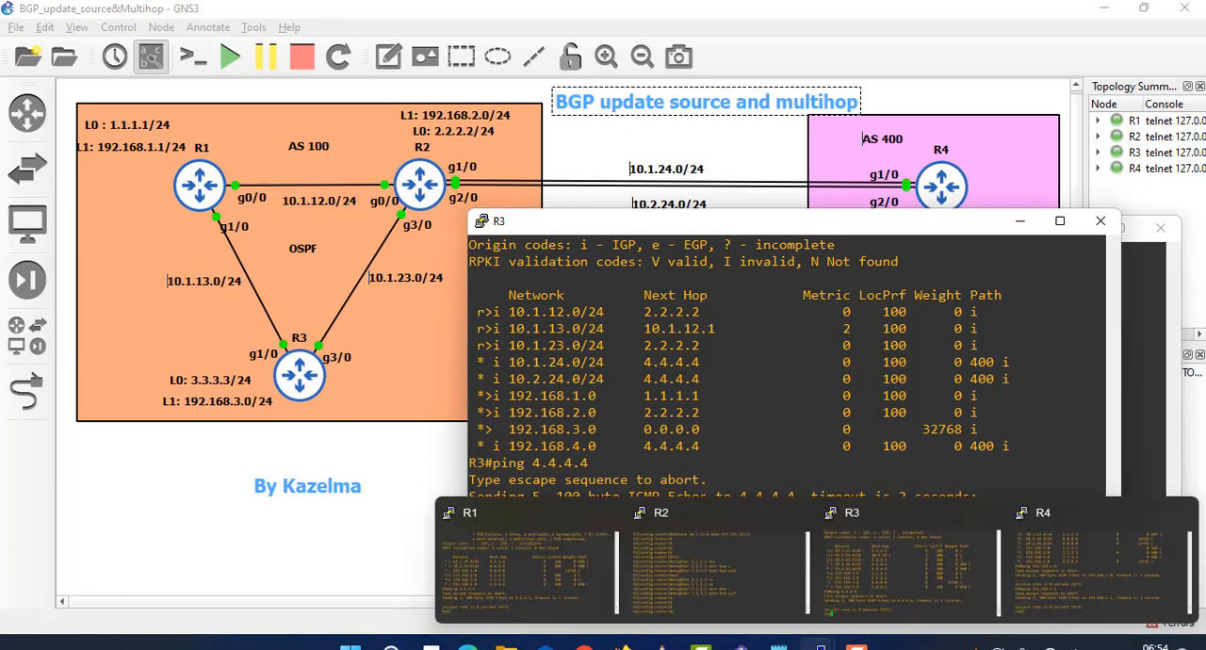
{"action": "left_click", "coordinate": [664, 546]}
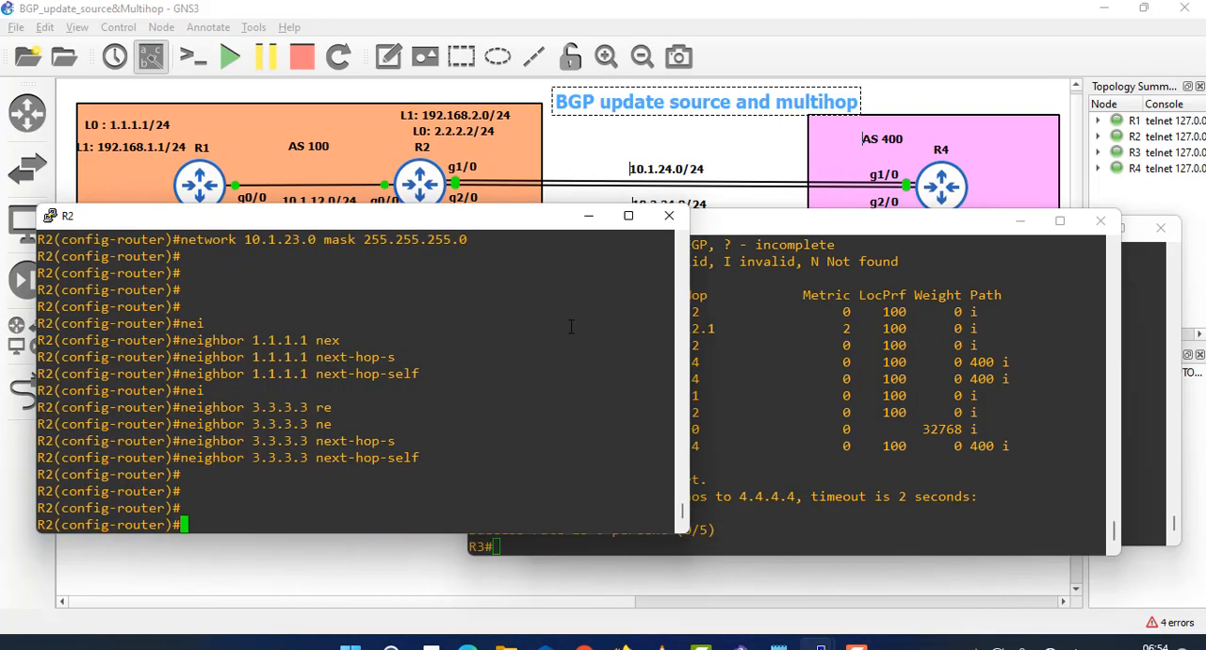
- Exit R2's router configuration mode and reset all its BGP sessions with clear ip bgp *
{"action": "key", "text": "Return"}
{"action": "key", "text": "ctrl+z"}
{"action": "key", "text": "Return"}
{"action": "key", "text": "Return"}
{"action": "key", "text": "Return"}
{"action": "type", "text": "cle"}
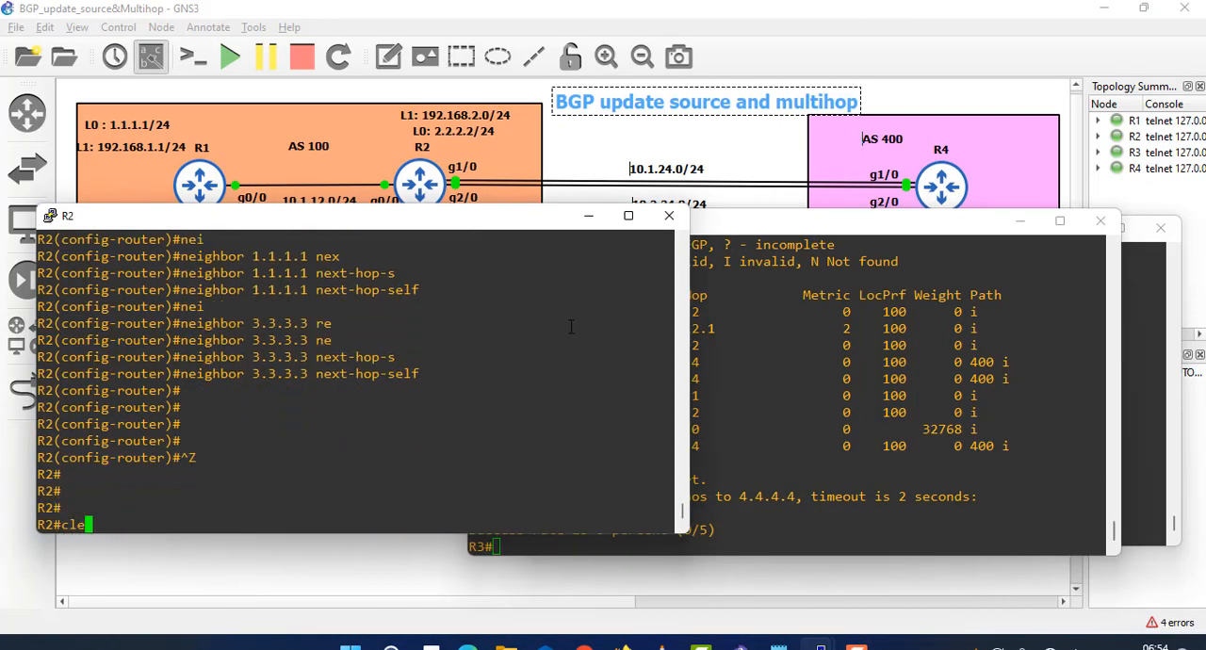
{"action": "type", "text": "ar ip bg"}
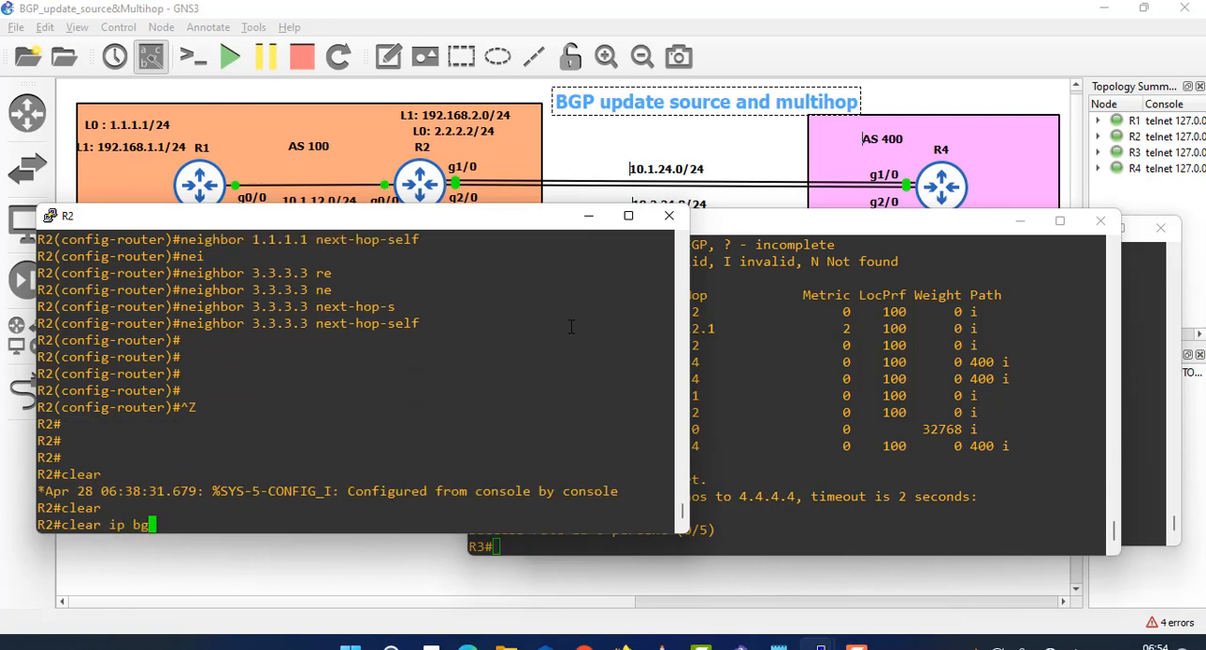
{"action": "key", "text": "Tab"}
{"action": "type", "text": "*"}
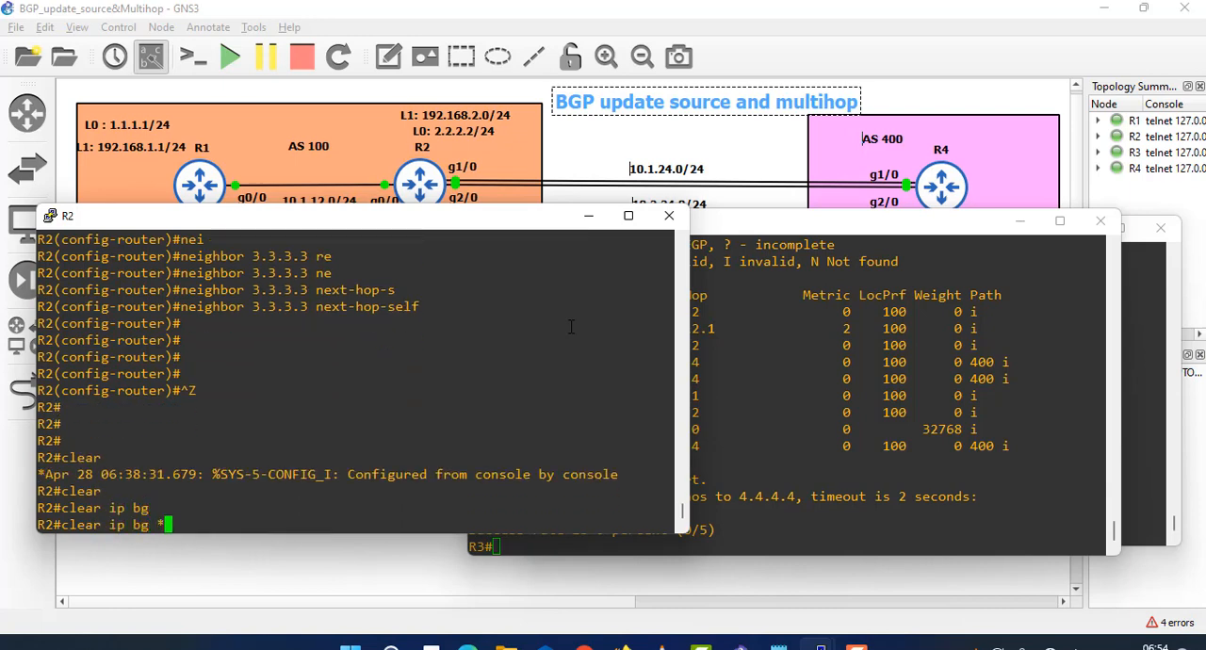
{"action": "key", "text": "BackSpace"}
{"action": "key", "text": "BackSpace"}
{"action": "type", "text": "p *"}
{"action": "key", "text": "Return"}
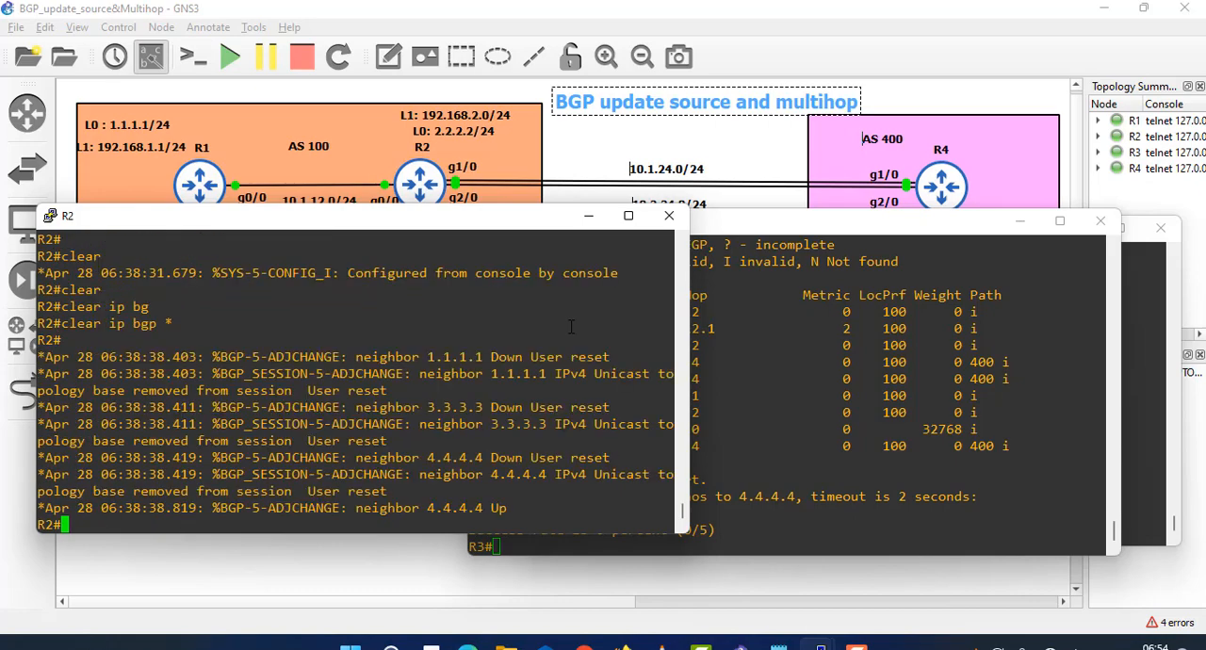
{"action": "key", "text": "Return"}
{"action": "key", "text": "Return"}
{"action": "key", "text": "Return"}
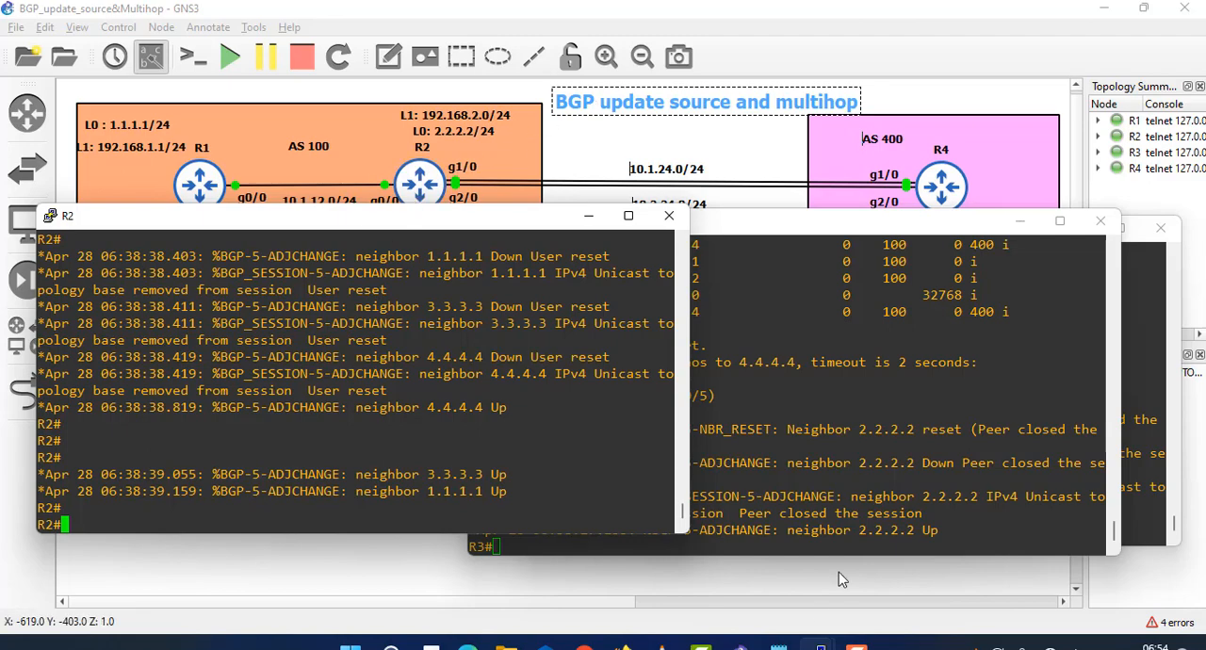
- Repeat the ping to 4.4.4.4 from R3's console
{"action": "left_click", "coordinate": [790, 427]}
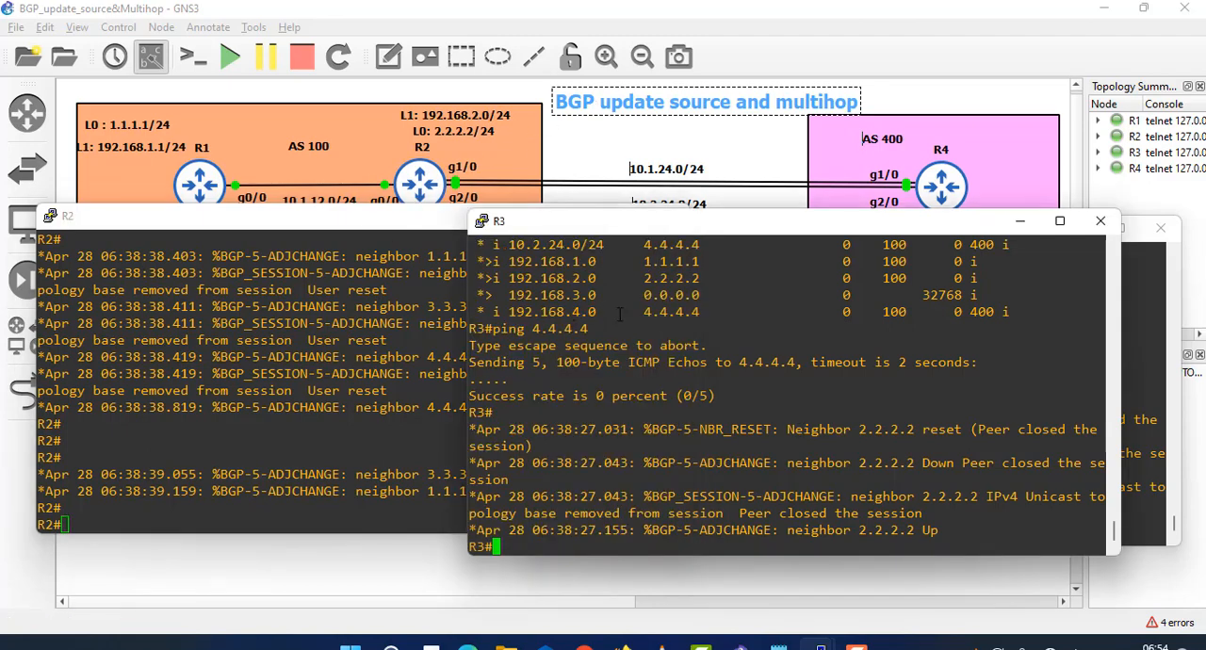
{"action": "key", "text": "Up"}
{"action": "key", "text": "Return"}
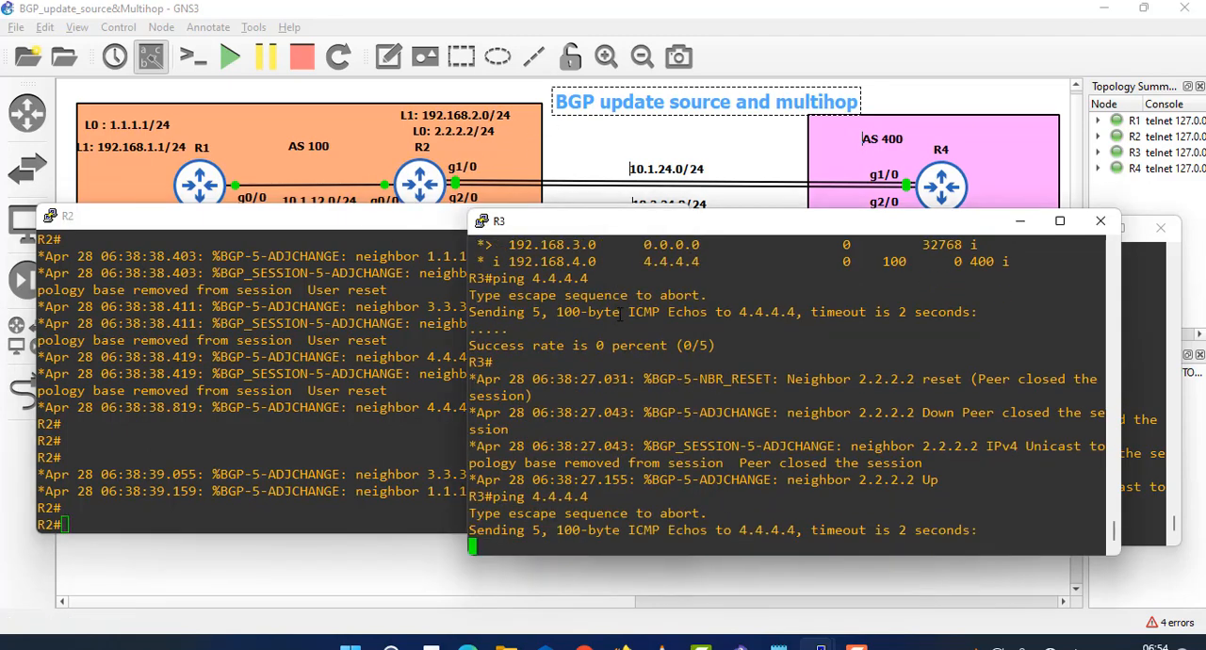
- Switch to R1's console and repeat the ping to 4.4.4.4
{"action": "mouse_move", "coordinate": [820, 646]}
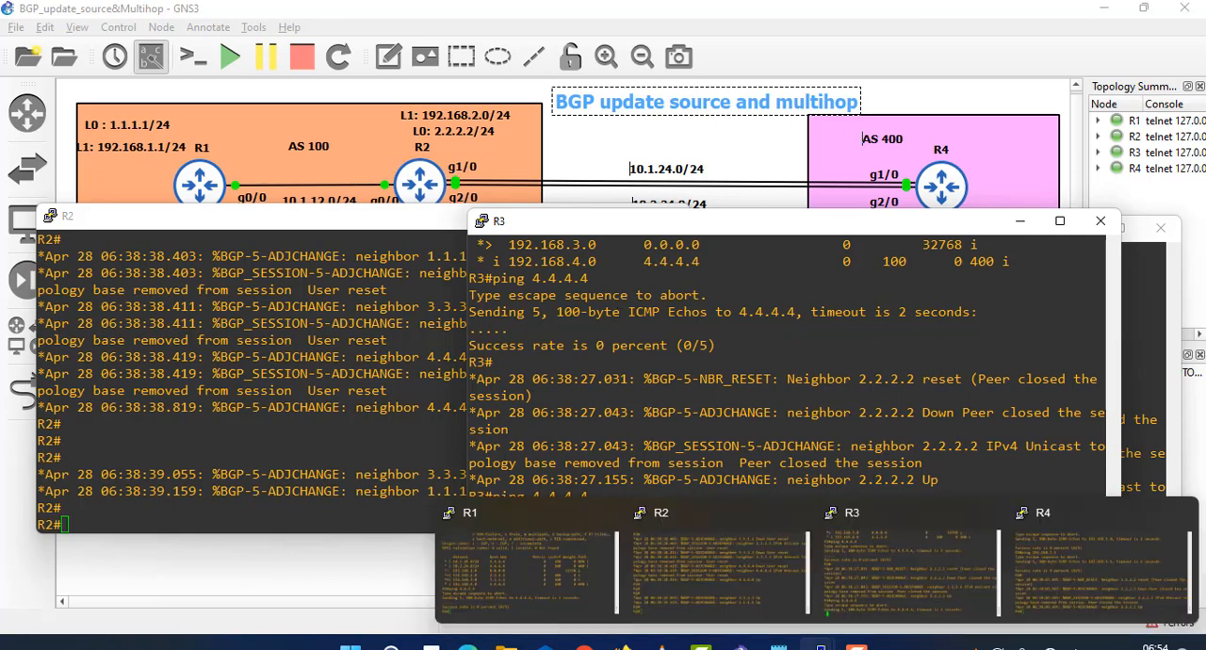
{"action": "left_click", "coordinate": [524, 561]}
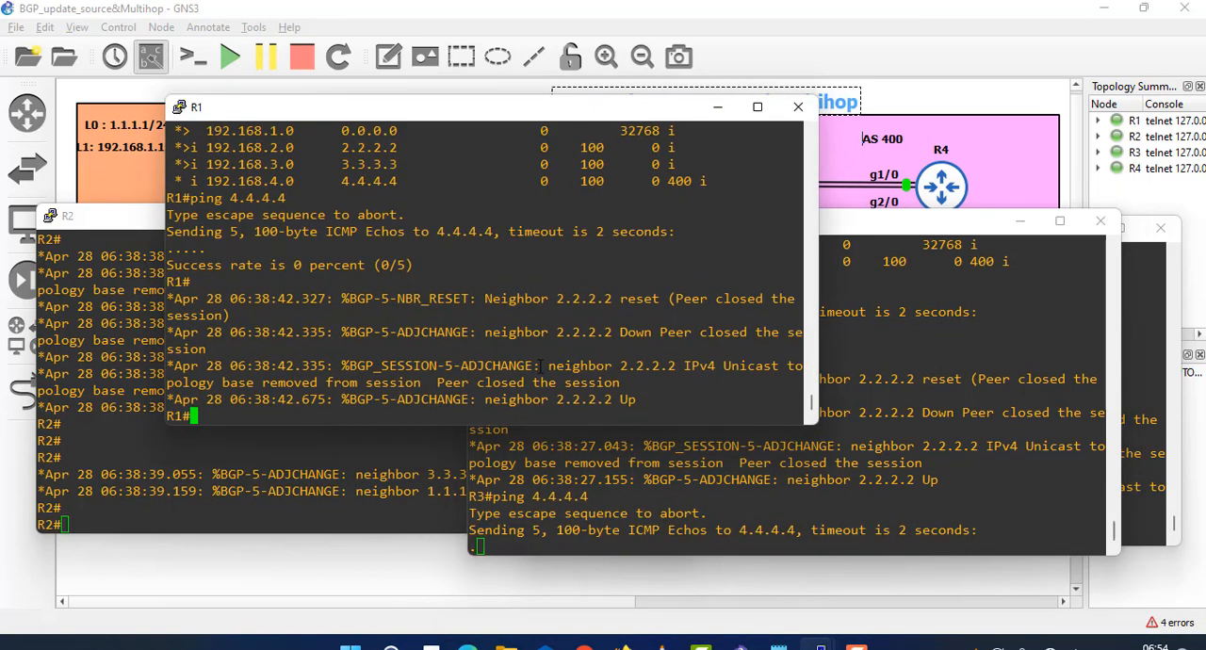
{"action": "key", "text": "Up"}
{"action": "key", "text": "Return"}
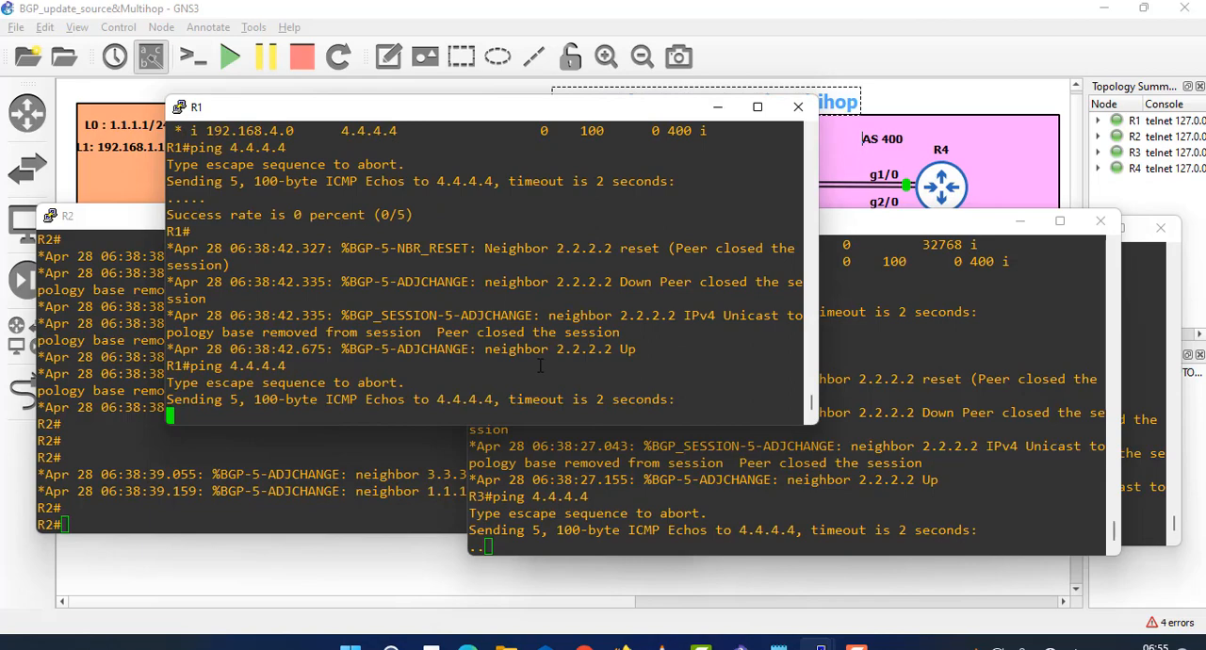
- Return to R3's console and check its BGP table with show ip bgp, running the command twice
{"action": "left_click", "coordinate": [565, 498]}
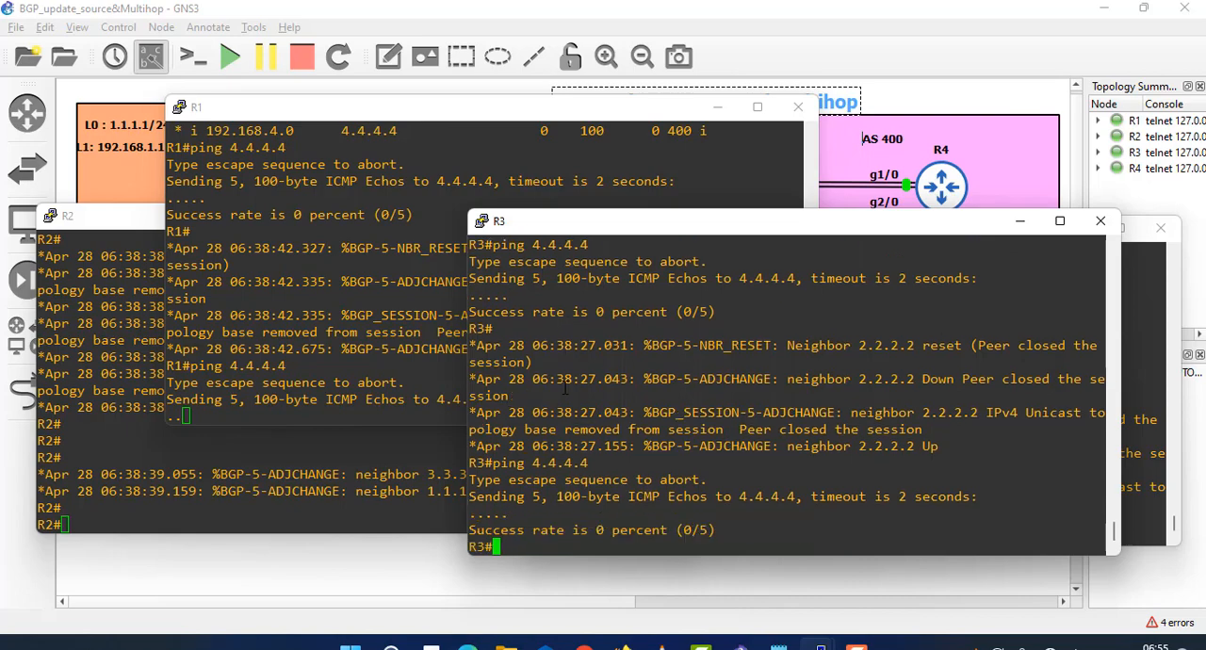
{"action": "type", "text": "show ip bgp"}
{"action": "key", "text": "Return"}
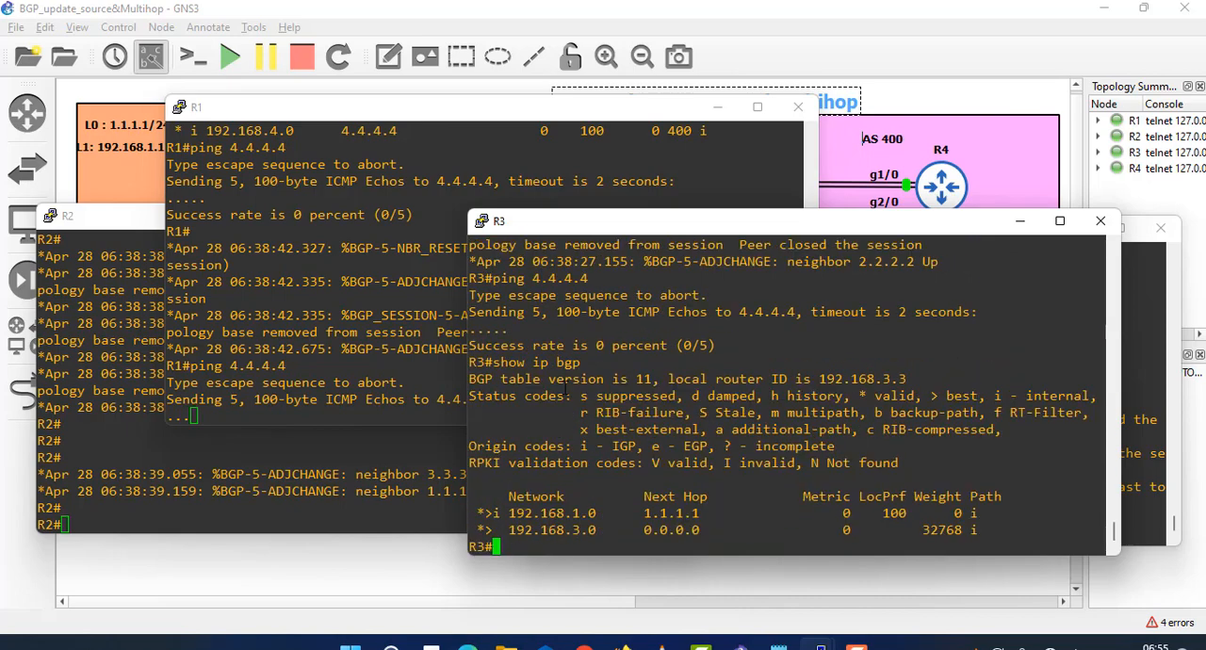
{"action": "left_click_drag", "start_coordinate": [612, 530], "coordinate": [500, 496]}
{"action": "key", "text": "Up"}
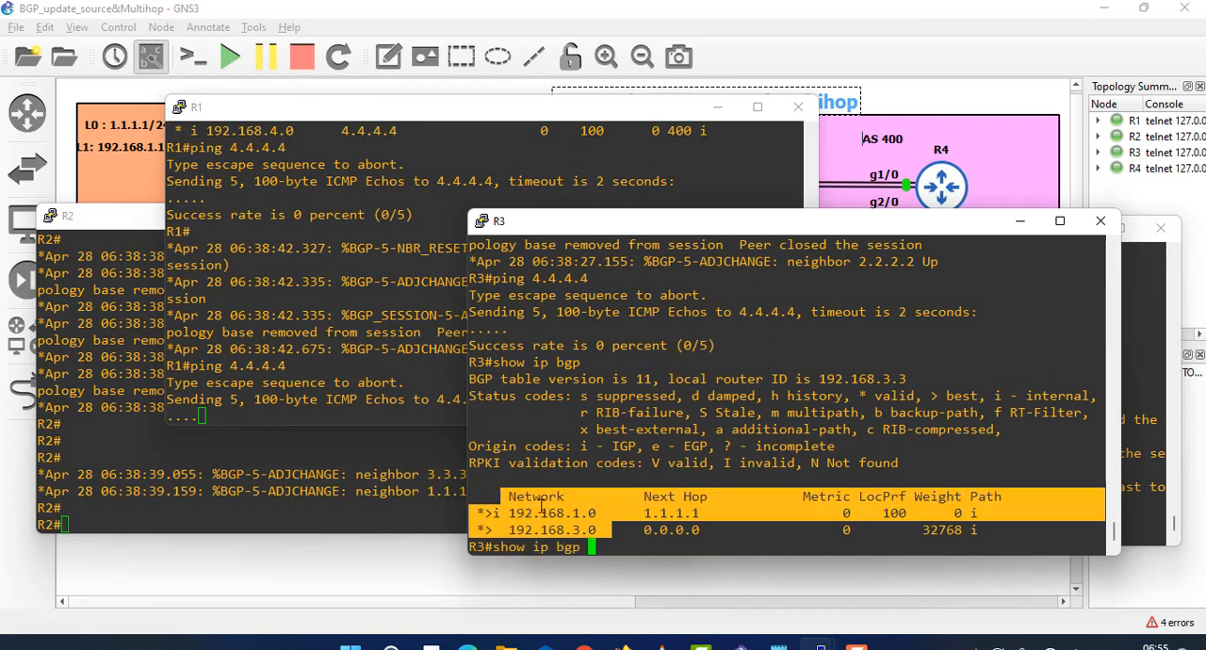
{"action": "key", "text": "Return"}
{"action": "left_click", "coordinate": [567, 488]}
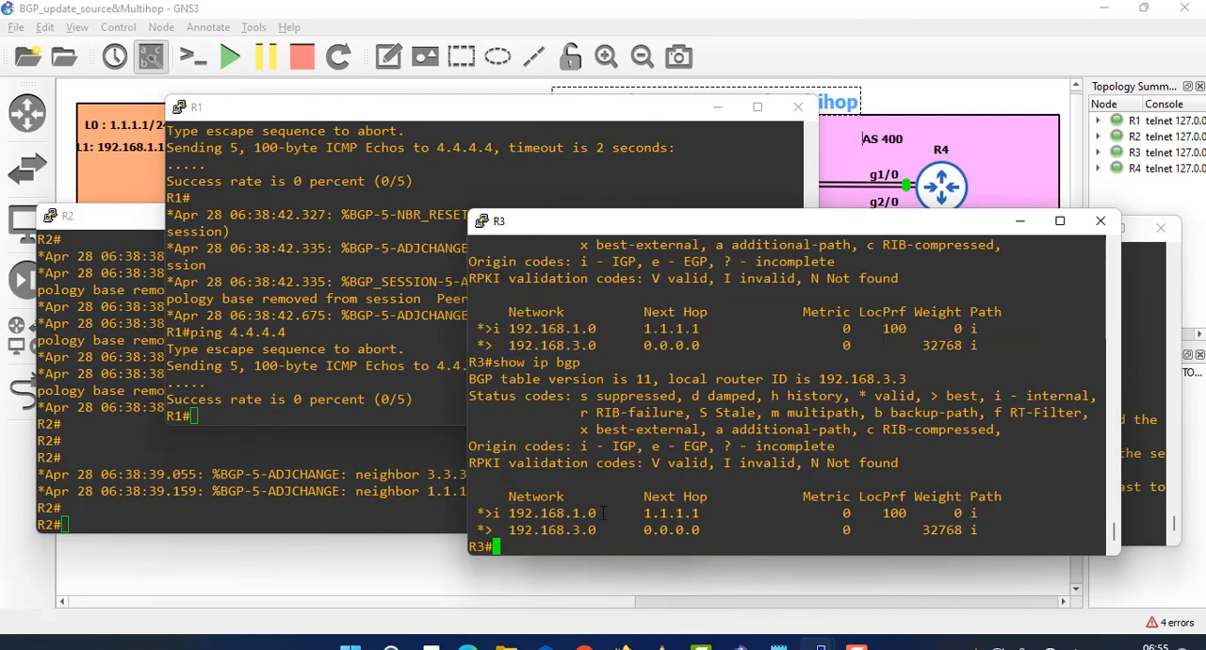
{"action": "key", "text": "Up"}
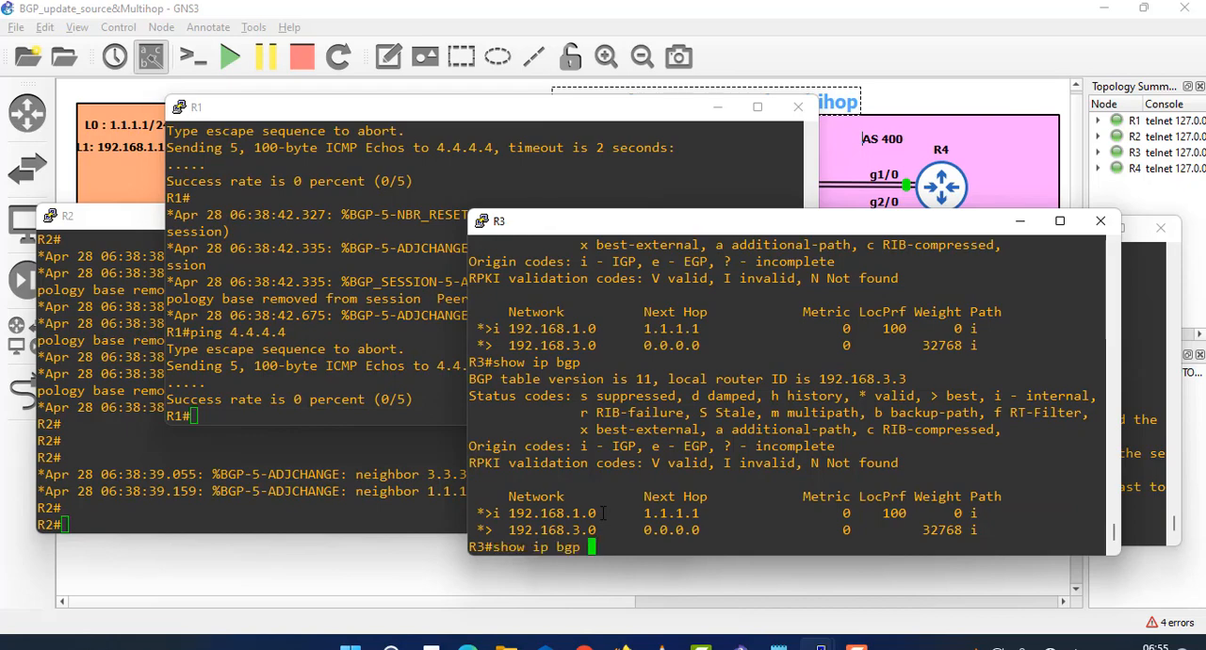
{"action": "key", "text": "Down"}
- Switch to R1's console and display its BGP table with show ip bgp
{"action": "left_click", "coordinate": [295, 375]}
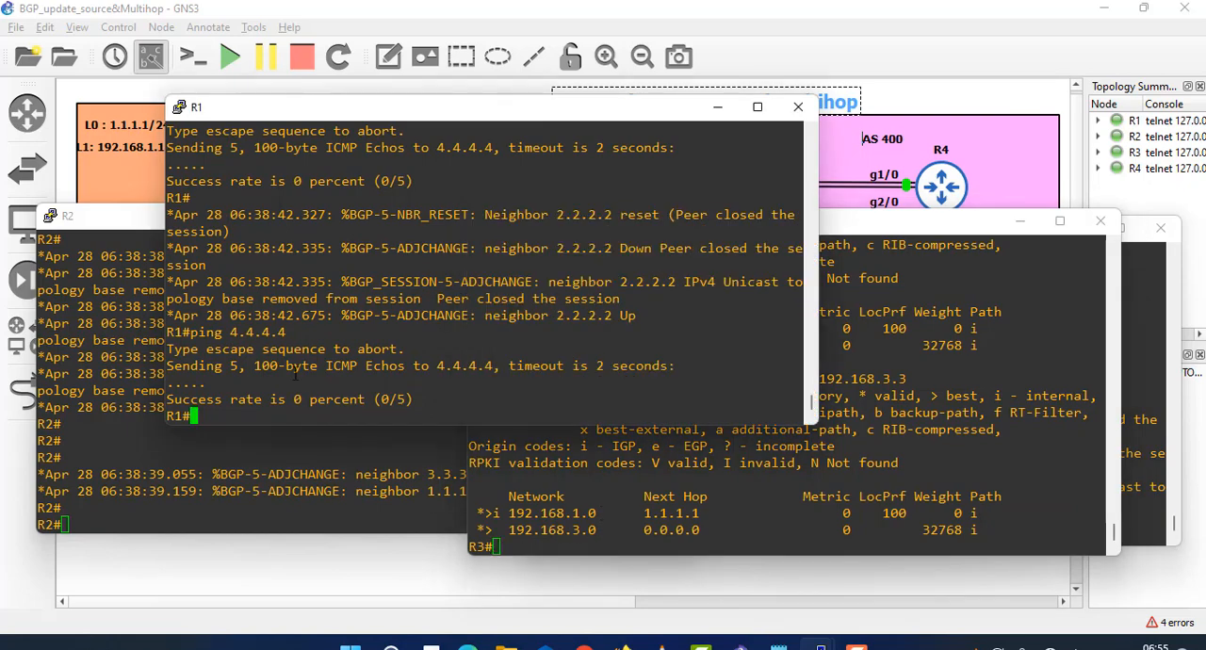
{"action": "key", "text": "Up"}
{"action": "key", "text": "Up"}
{"action": "key", "text": "Return"}
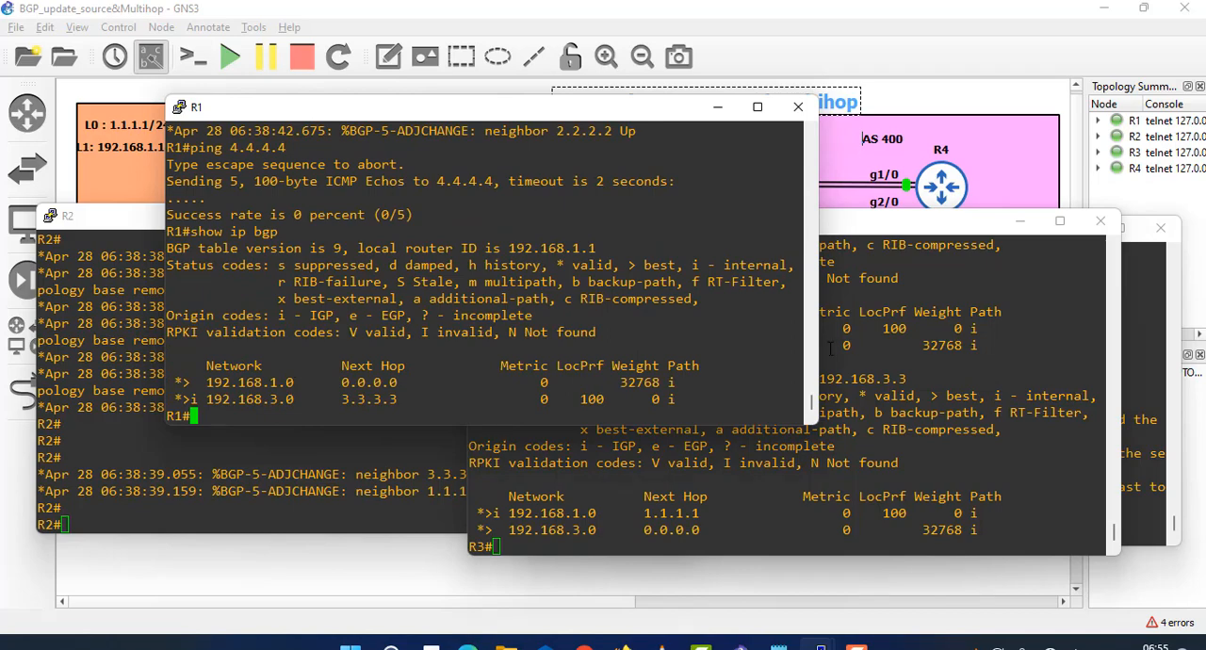
- Look over R4's and R2's consoles, and rerun show ip bgp on R1
{"action": "left_click", "coordinate": [1154, 456]}
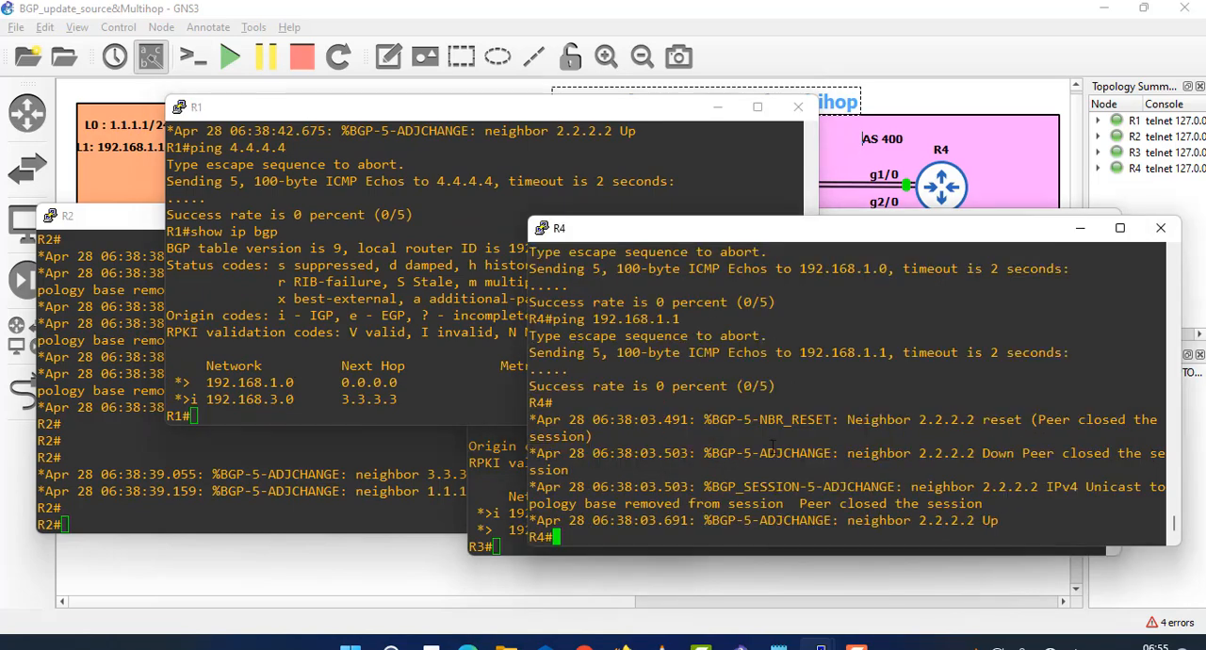
{"action": "left_click", "coordinate": [150, 213]}
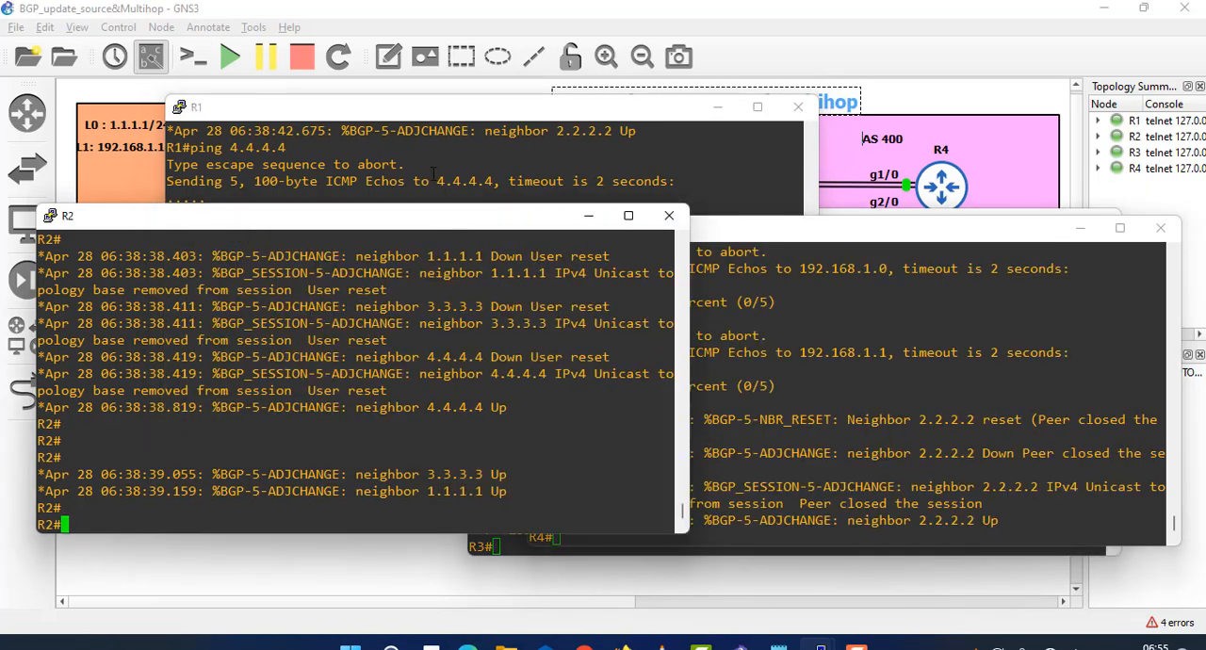
{"action": "left_click", "coordinate": [431, 190]}
{"action": "key", "text": "Up"}
{"action": "key", "text": "Return"}
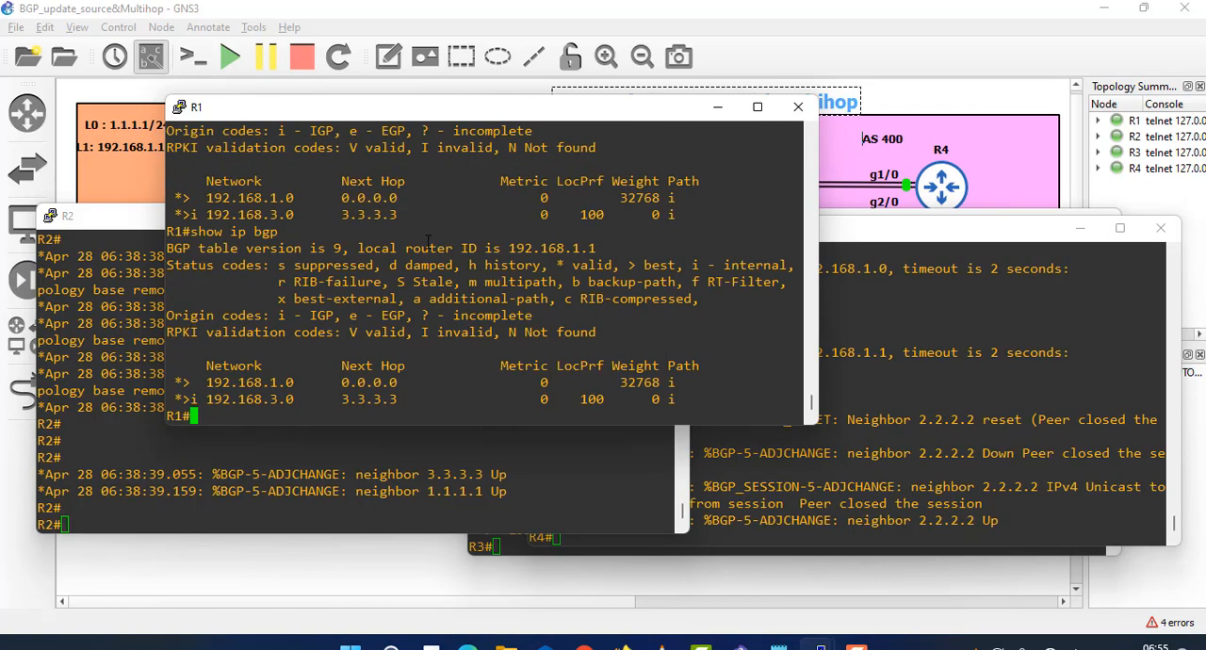
{"action": "key", "text": "Up"}
{"action": "key", "text": "Down"}
{"action": "key", "text": "Up"}
{"action": "key", "text": "Up"}
{"action": "key", "text": "Down"}
{"action": "key", "text": "Up"}
{"action": "key", "text": "Down"}
{"action": "key", "text": "Up"}
{"action": "key", "text": "Down"}
{"action": "key", "text": "Up"}
{"action": "key", "text": "Down"}
- Display R2's BGP table with show ip bgp and examine the listed networks and next hops
{"action": "left_click", "coordinate": [343, 476]}
{"action": "type", "text": "show "}
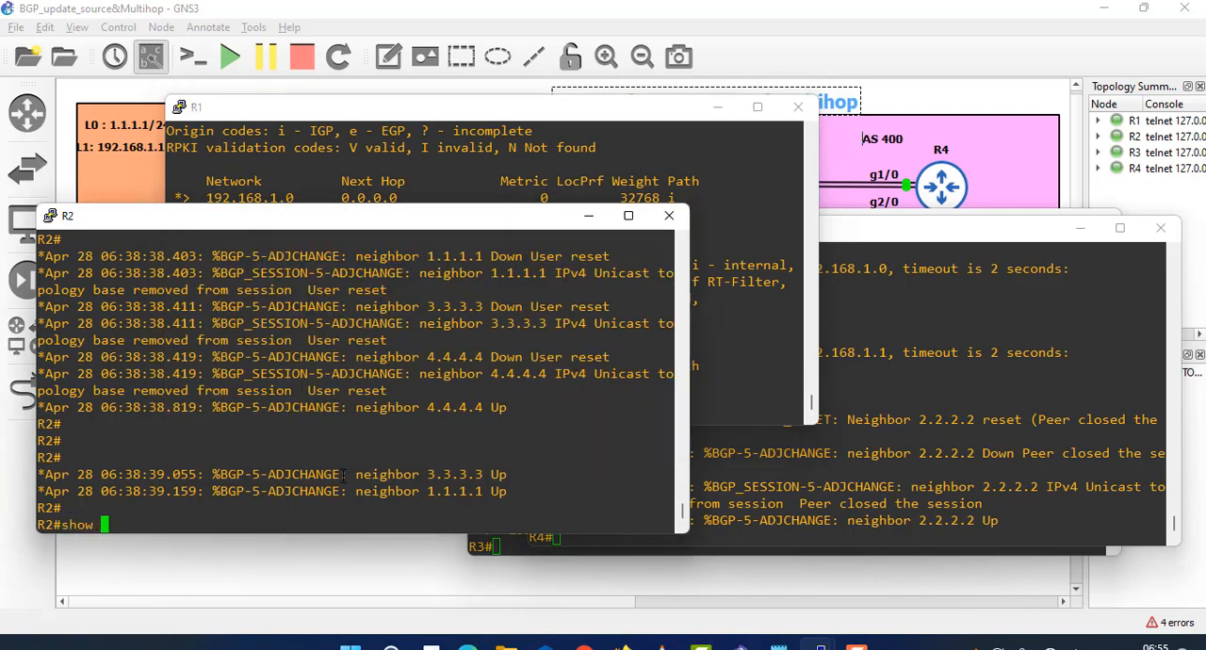
{"action": "type", "text": "ip bgp"}
{"action": "key", "text": "Return"}
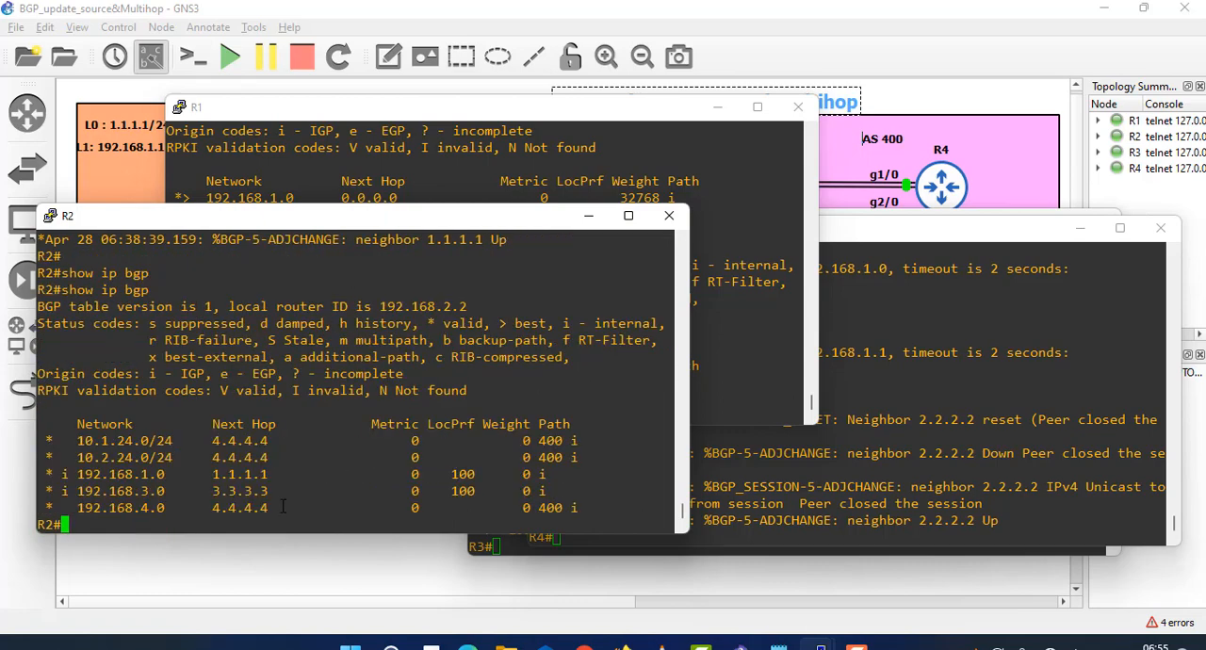
{"action": "left_click_drag", "start_coordinate": [282, 506], "coordinate": [64, 440]}
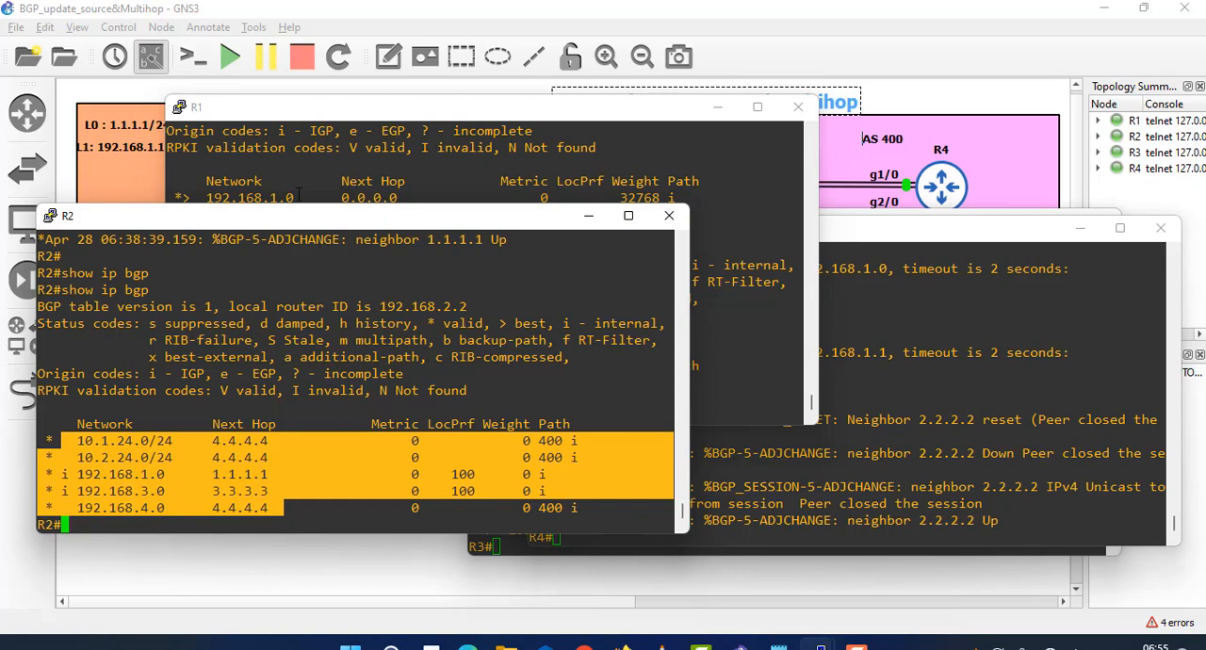
{"action": "left_click", "coordinate": [289, 390]}
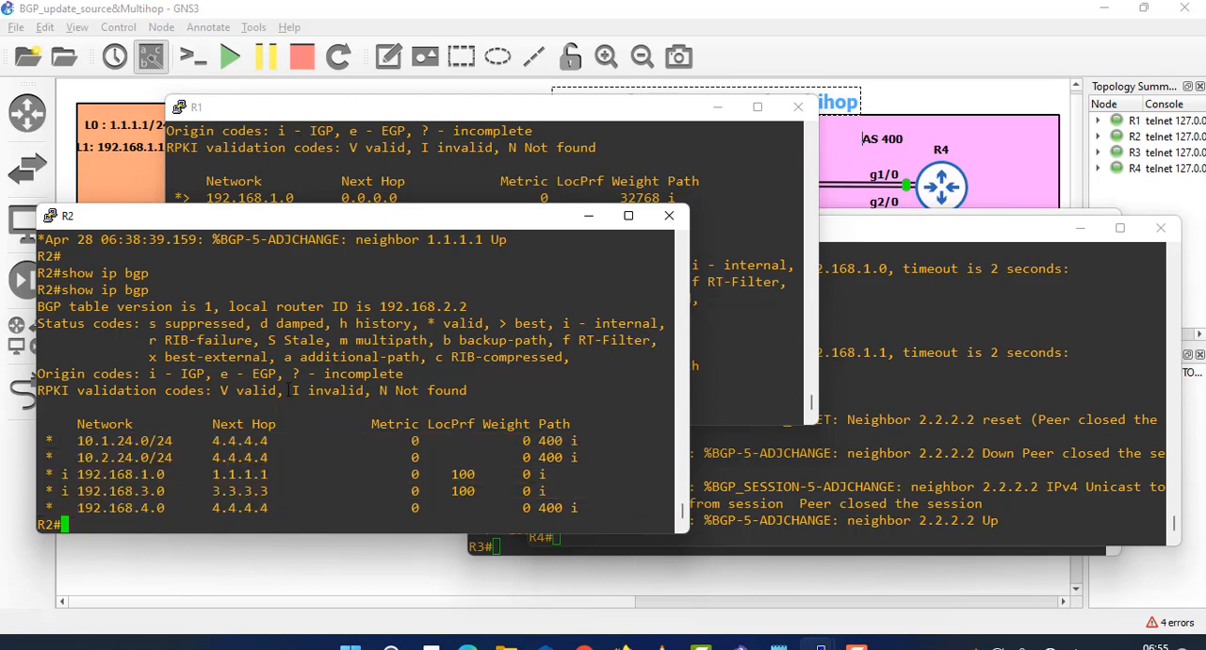
- Ping R4's loopback 4.4.4.4 from R2's console
{"action": "type", "text": "ping 4.4.4.4"}
{"action": "key", "text": "Return"}
- Display R1's BGP table again with show ip bgp and check the 192.168.4.0 entry
{"action": "left_click", "coordinate": [431, 182]}
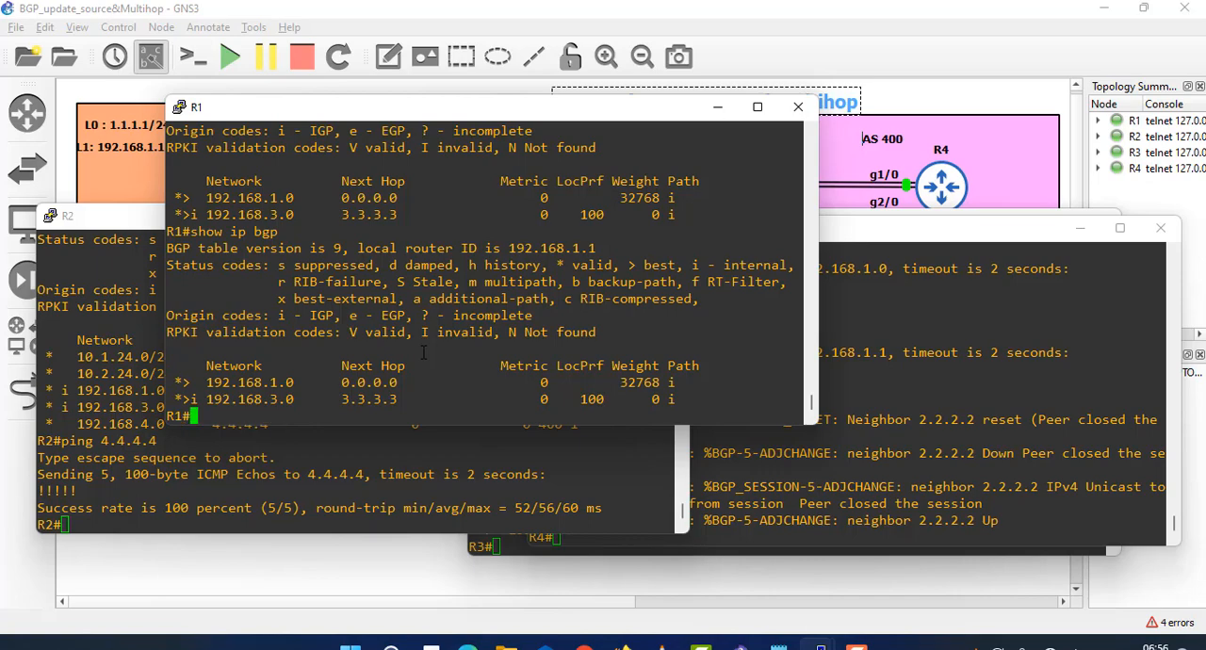
{"action": "key", "text": "Up"}
{"action": "key", "text": "Return"}
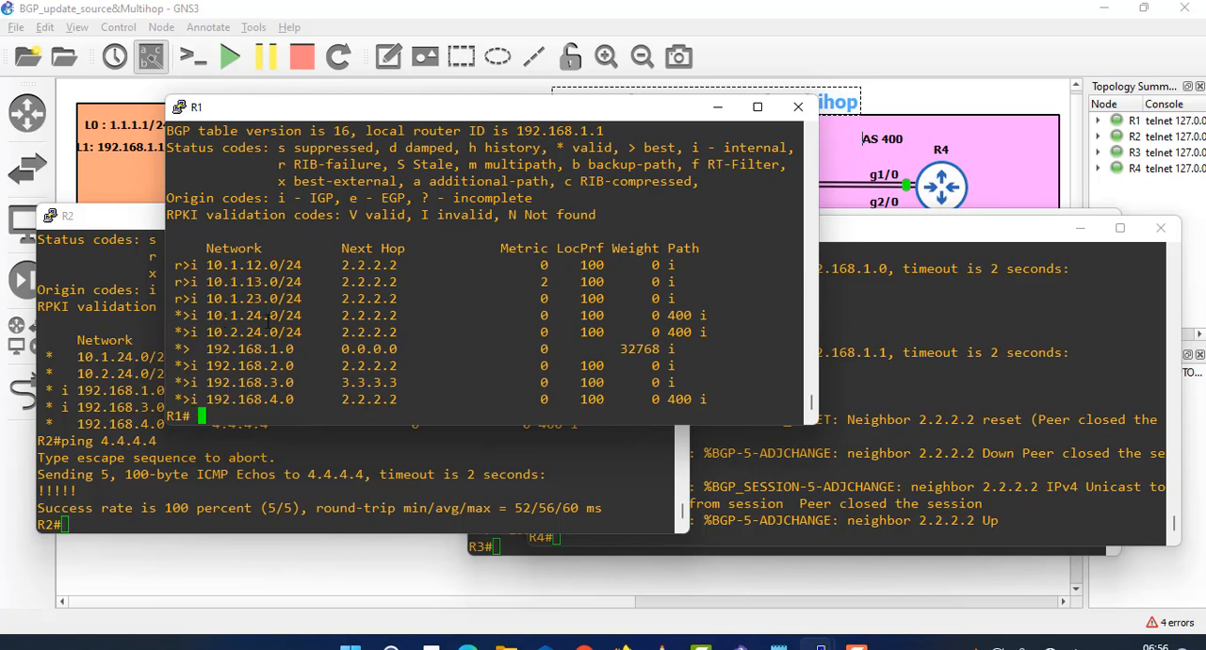
{"action": "left_click_drag", "start_coordinate": [290, 400], "coordinate": [200, 399]}
{"action": "left_click", "coordinate": [322, 399]}
- Ping 192.168.4.4 from R1 and examine the 192.168.4.0, 10.1.23.0 and 10.1.24.0 routes in its BGP table
{"action": "type", "text": "ping 192.16"}
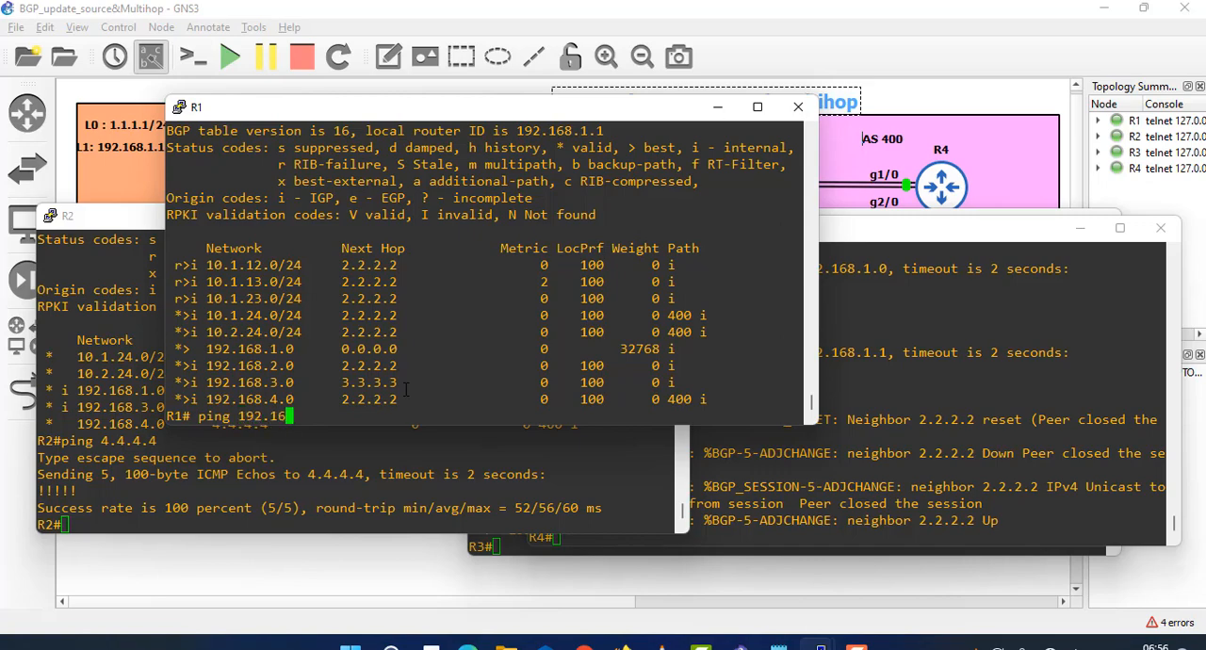
{"action": "type", "text": "8.4.4"}
{"action": "key", "text": "Return"}
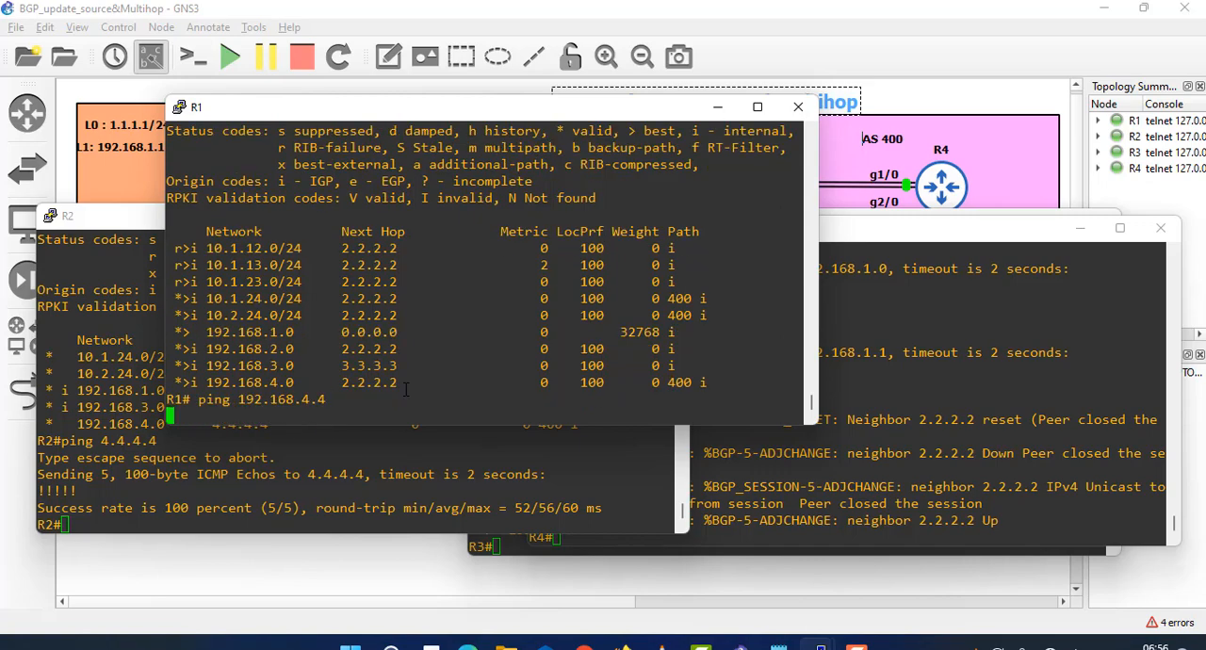
{"action": "left_click_drag", "start_coordinate": [223, 398], "coordinate": [168, 378]}
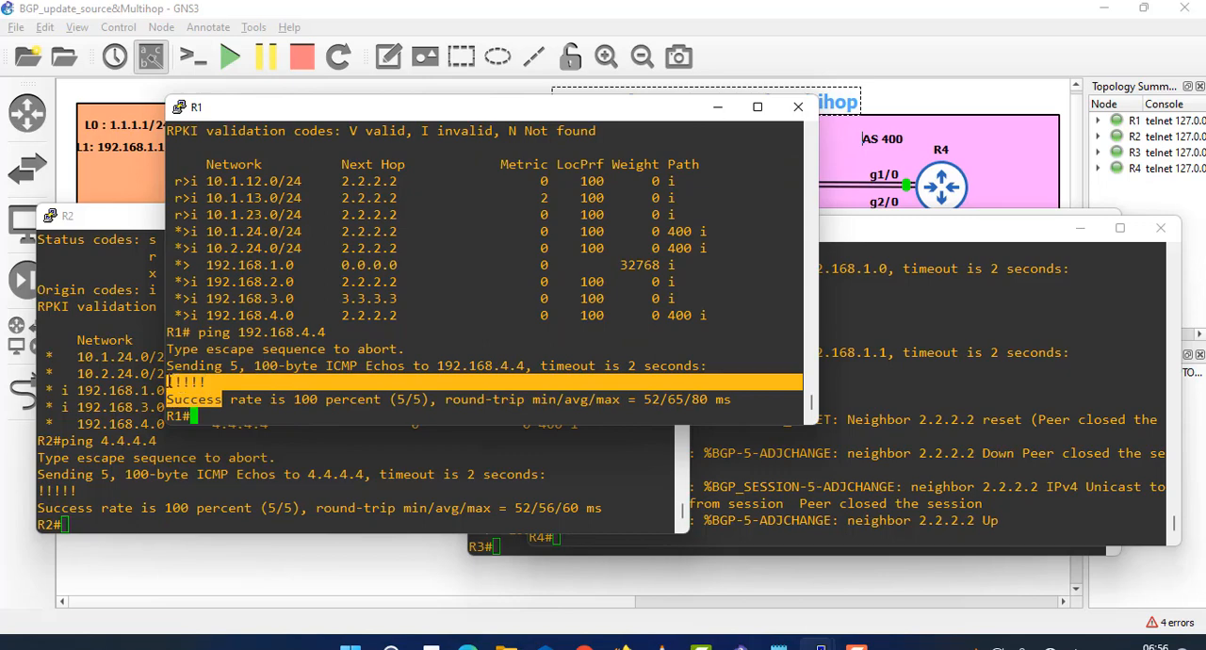
{"action": "left_click_drag", "start_coordinate": [287, 317], "coordinate": [201, 316]}
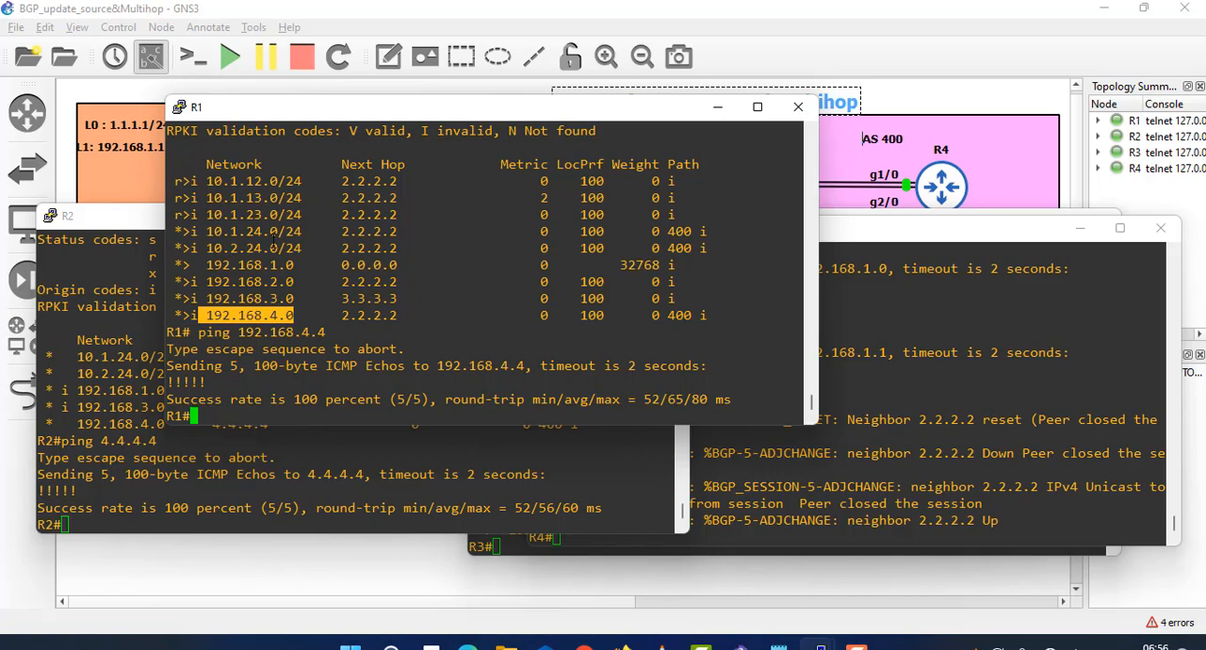
{"action": "left_click_drag", "start_coordinate": [278, 215], "coordinate": [225, 215]}
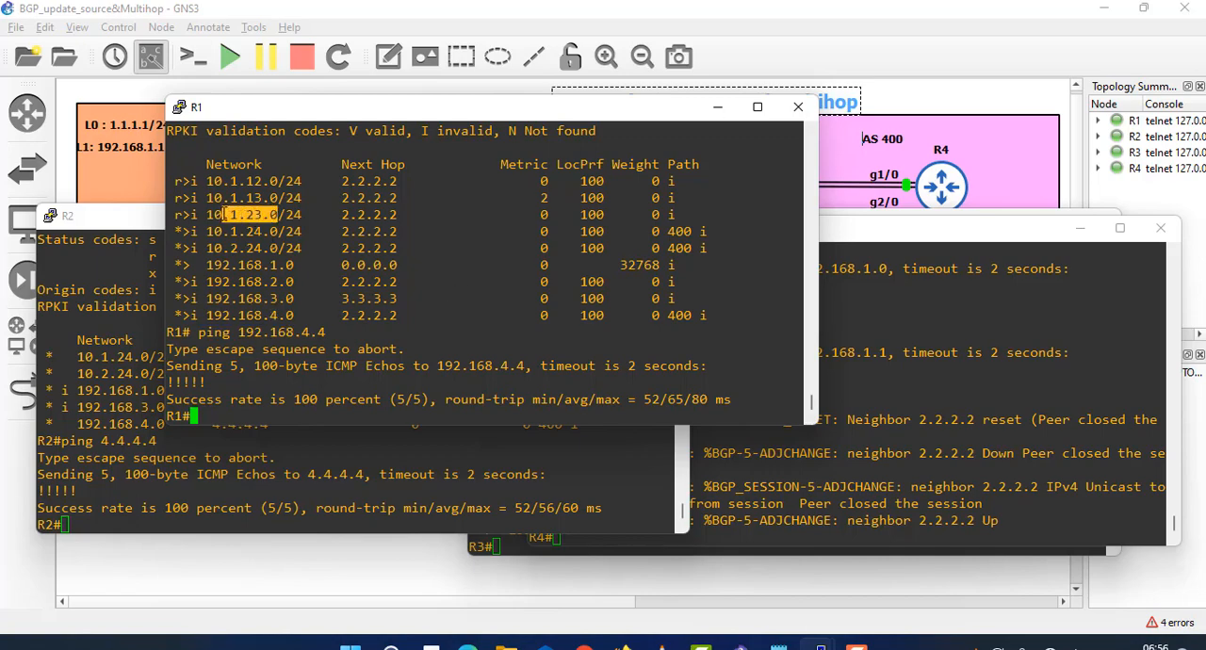
{"action": "double_click", "coordinate": [281, 231]}
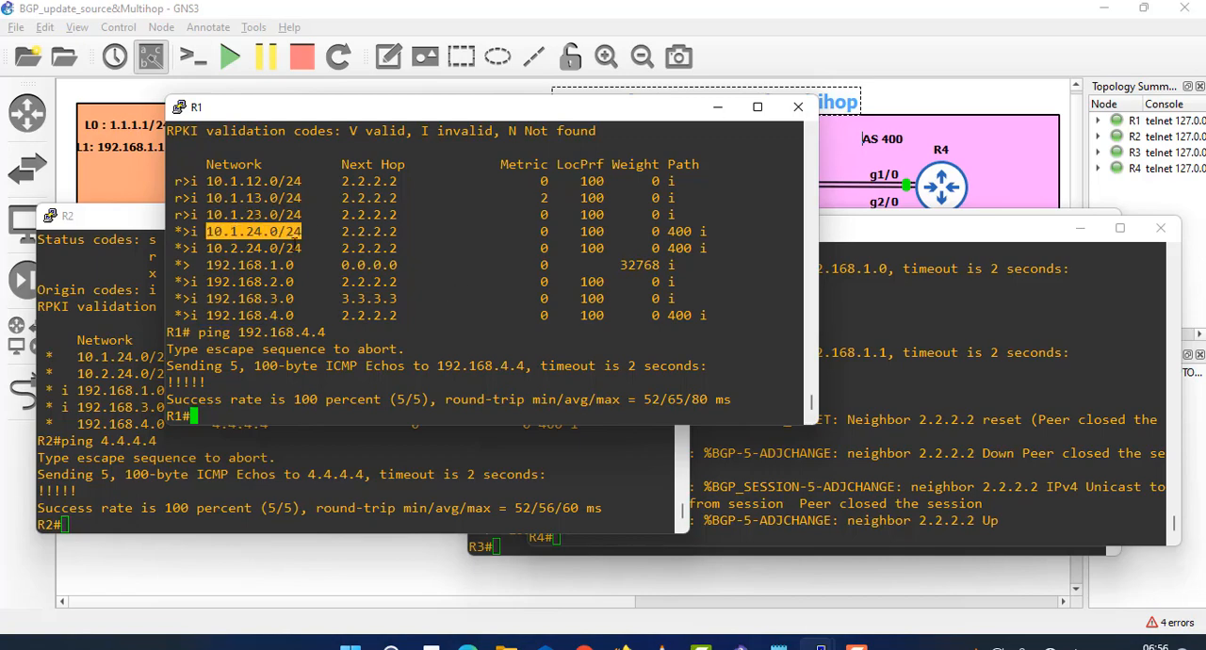
{"action": "left_click_drag", "start_coordinate": [247, 232], "coordinate": [309, 227]}
- Display R3's BGP table with show ip bgp and examine the next hops of the 10.x networks
{"action": "left_click", "coordinate": [785, 464]}
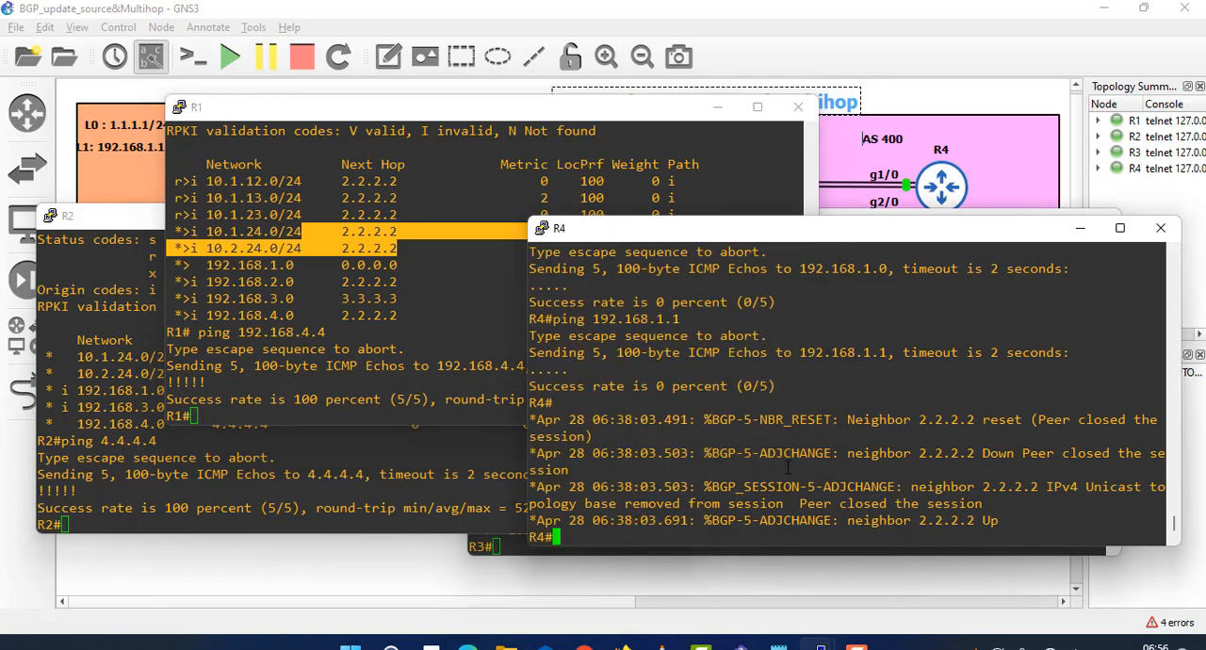
{"action": "left_click", "coordinate": [471, 548]}
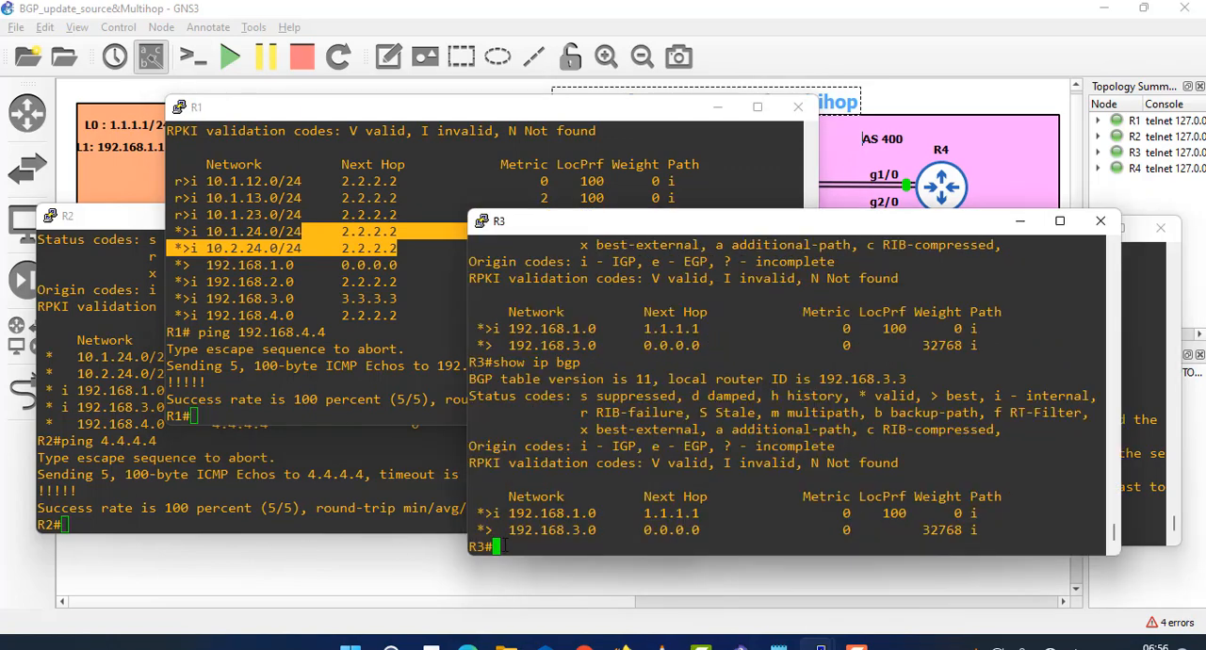
{"action": "double_click", "coordinate": [591, 499]}
{"action": "type", "text": "show"}
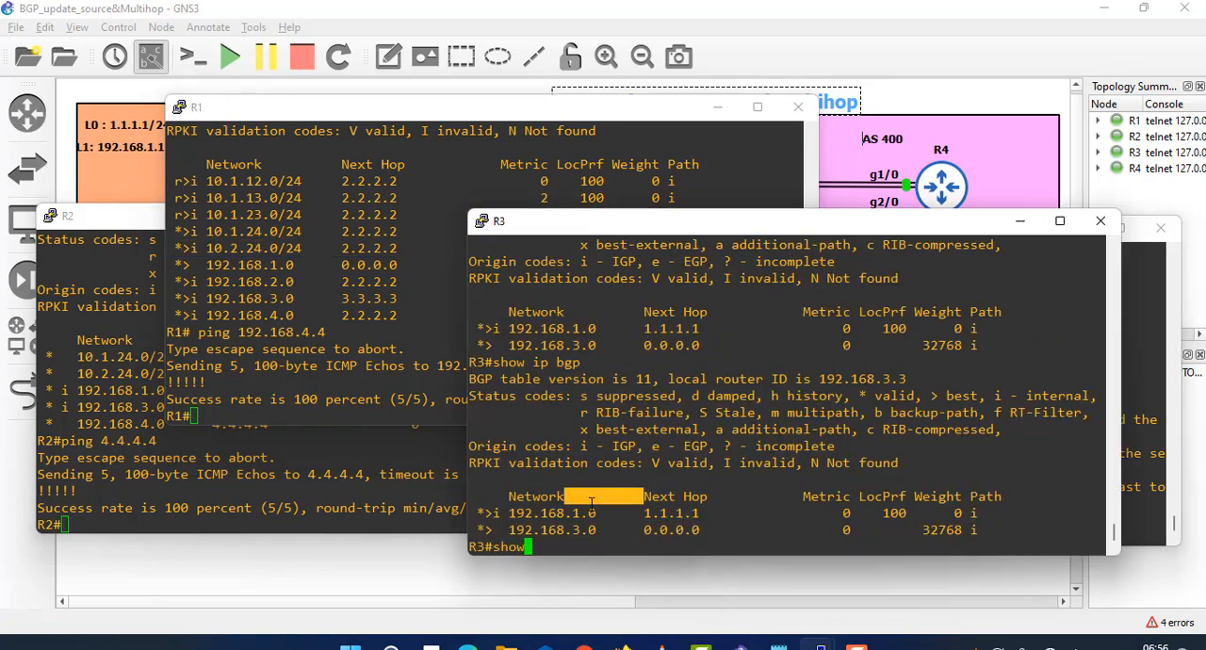
{"action": "type", "text": " ip bgp"}
{"action": "key", "text": "Return"}
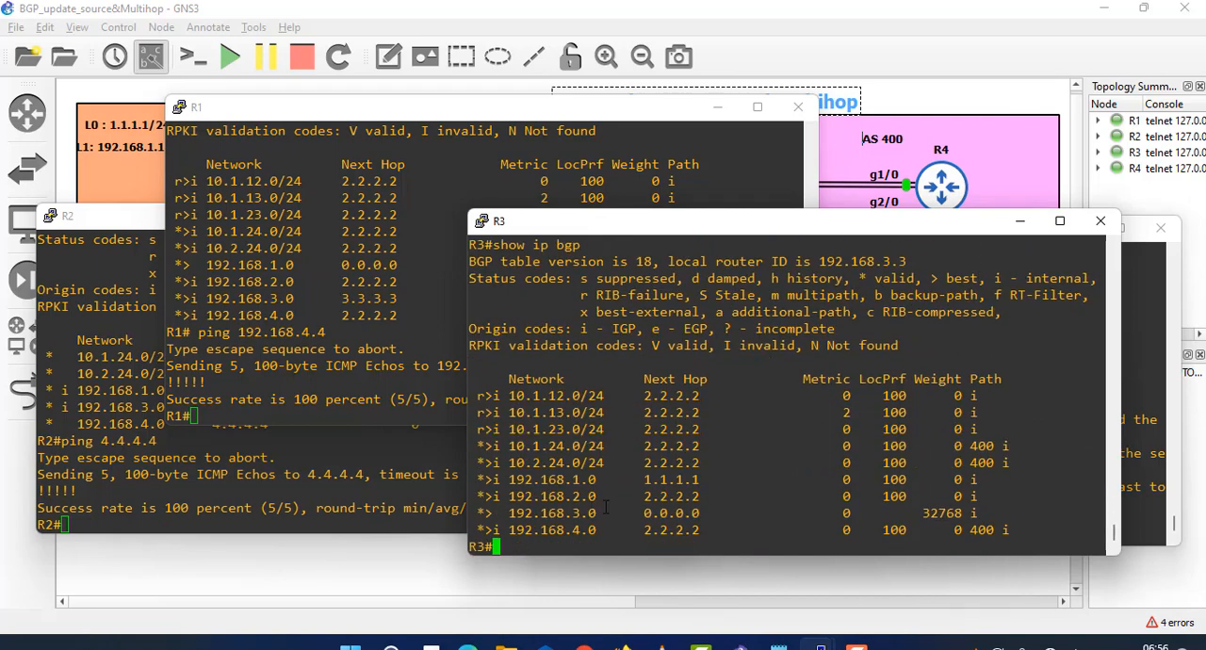
{"action": "left_click_drag", "start_coordinate": [714, 462], "coordinate": [627, 396]}
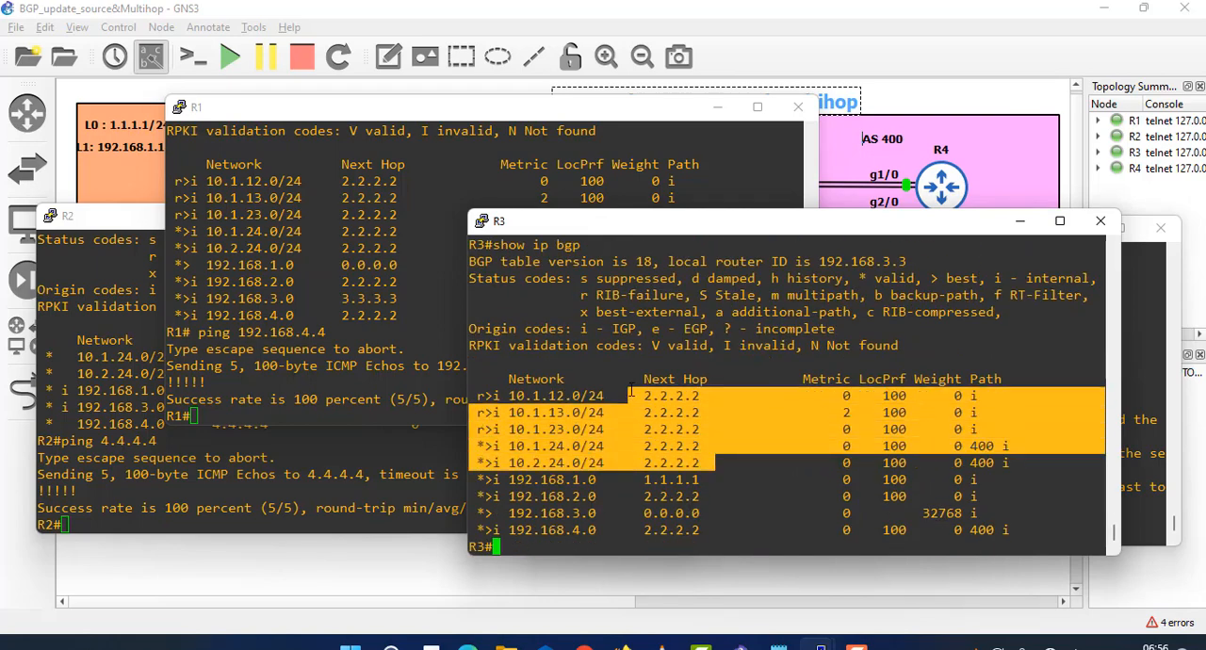
- Compare the 192.168.4.0 entry in R3's earlier BGP table with a fresh show ip bgp, and return to the topology
{"action": "scroll", "coordinate": [685, 462], "scroll_direction": "up", "scroll_amount": 10}
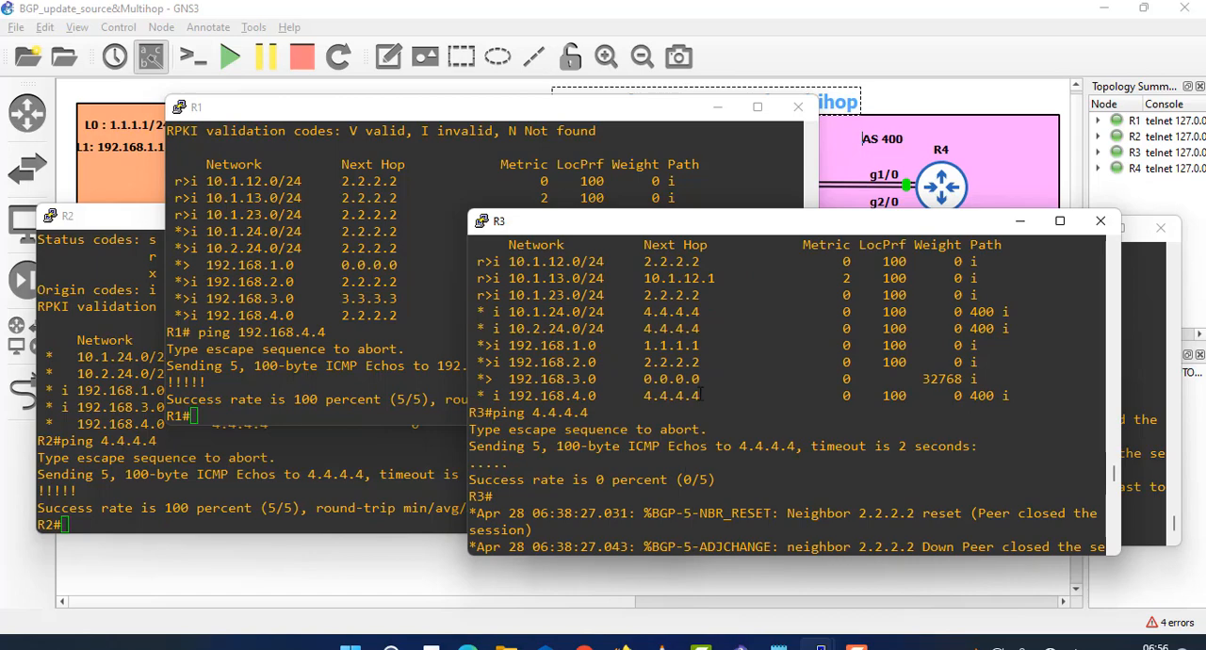
{"action": "left_click_drag", "start_coordinate": [700, 395], "coordinate": [492, 395]}
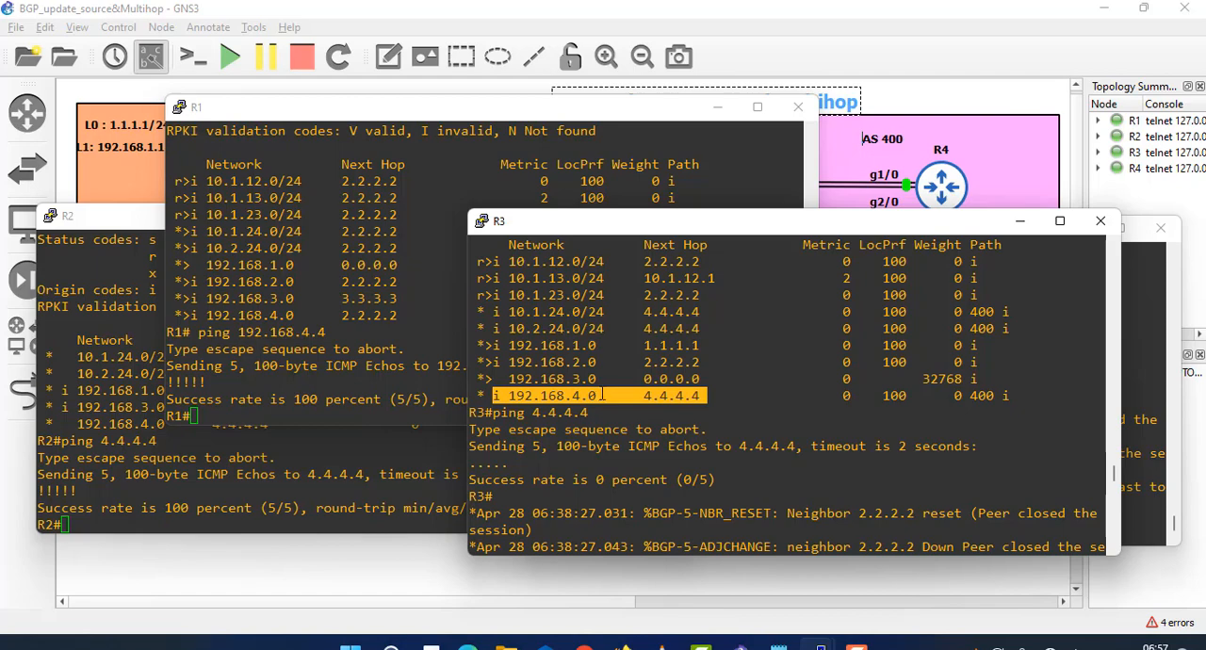
{"action": "type", "text": "show ip bgp"}
{"action": "key", "text": "Return"}
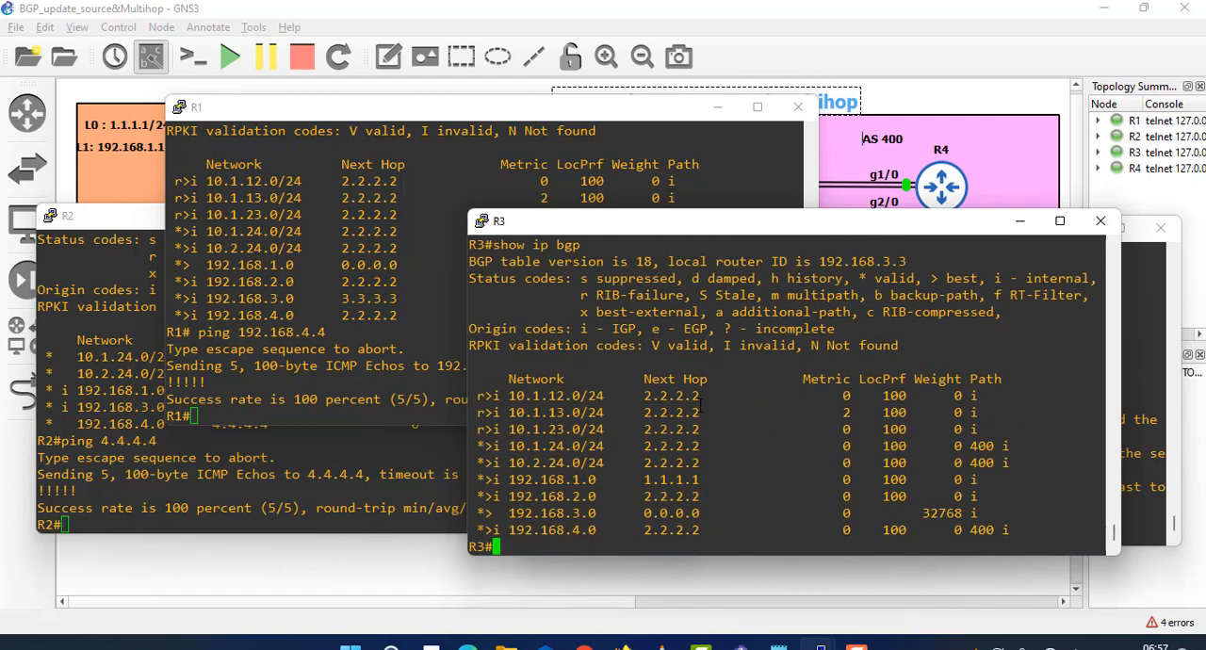
{"action": "left_click", "coordinate": [711, 8]}
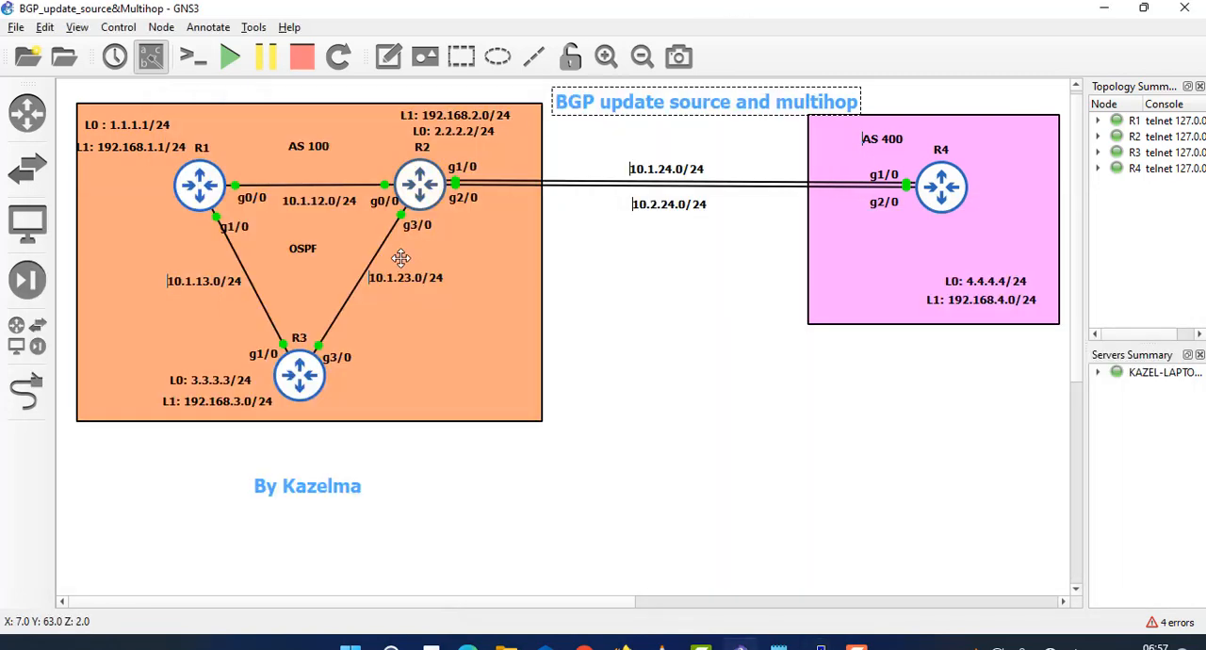